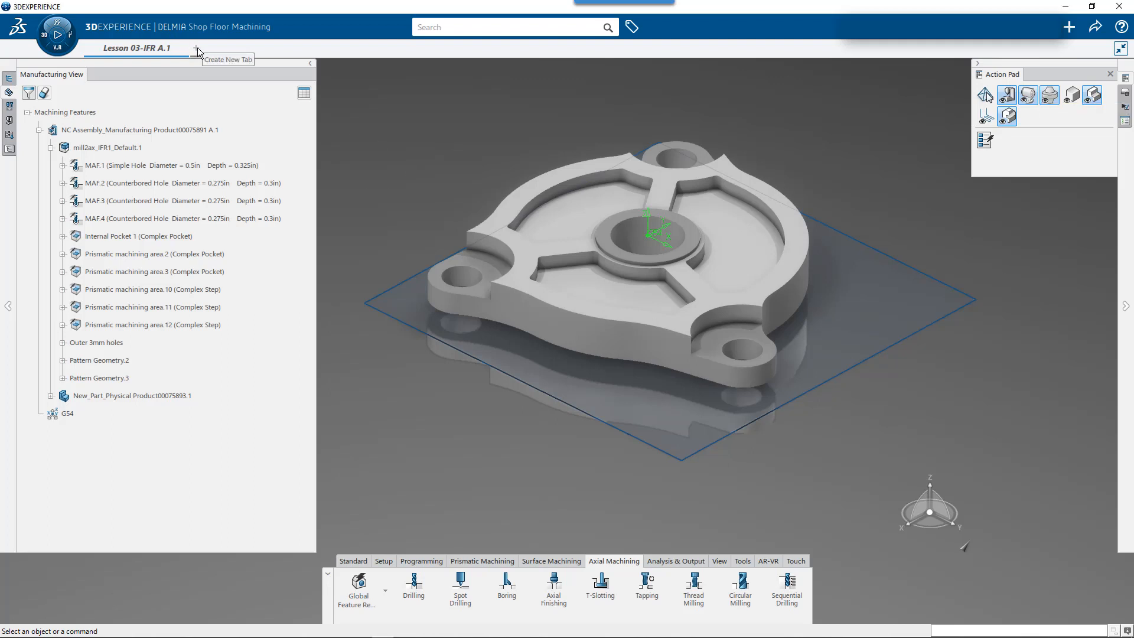
Create a new PPR context with the BOMDescription Lesson 07.
{"action": "left_click", "coordinate": [1069, 27]}
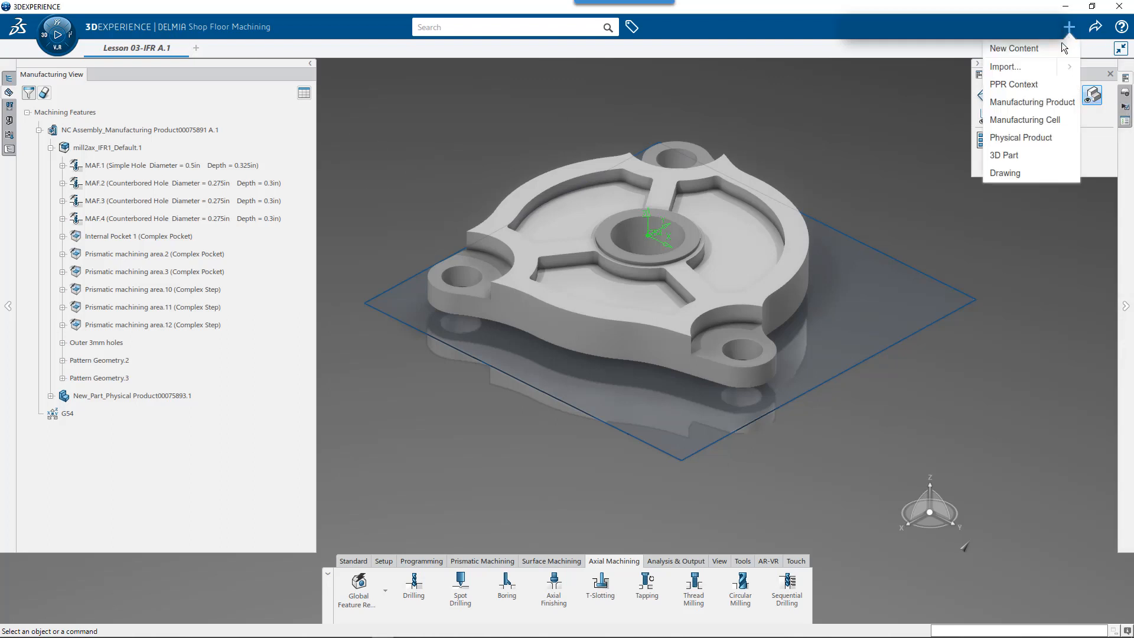
{"action": "left_click", "coordinate": [1010, 88]}
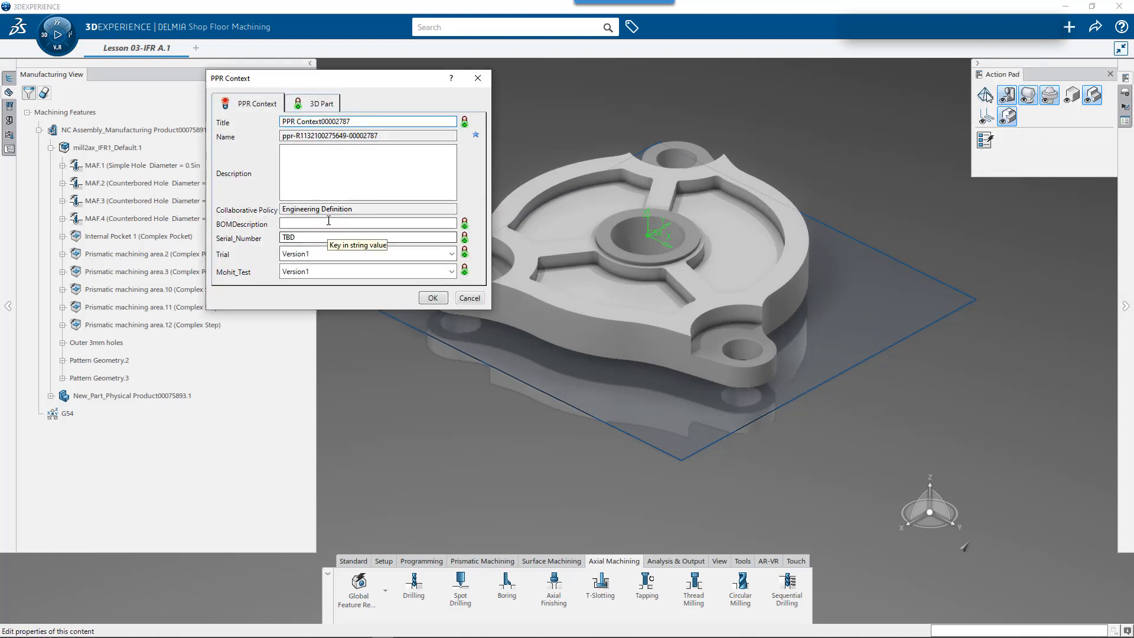
{"action": "left_click", "coordinate": [285, 223]}
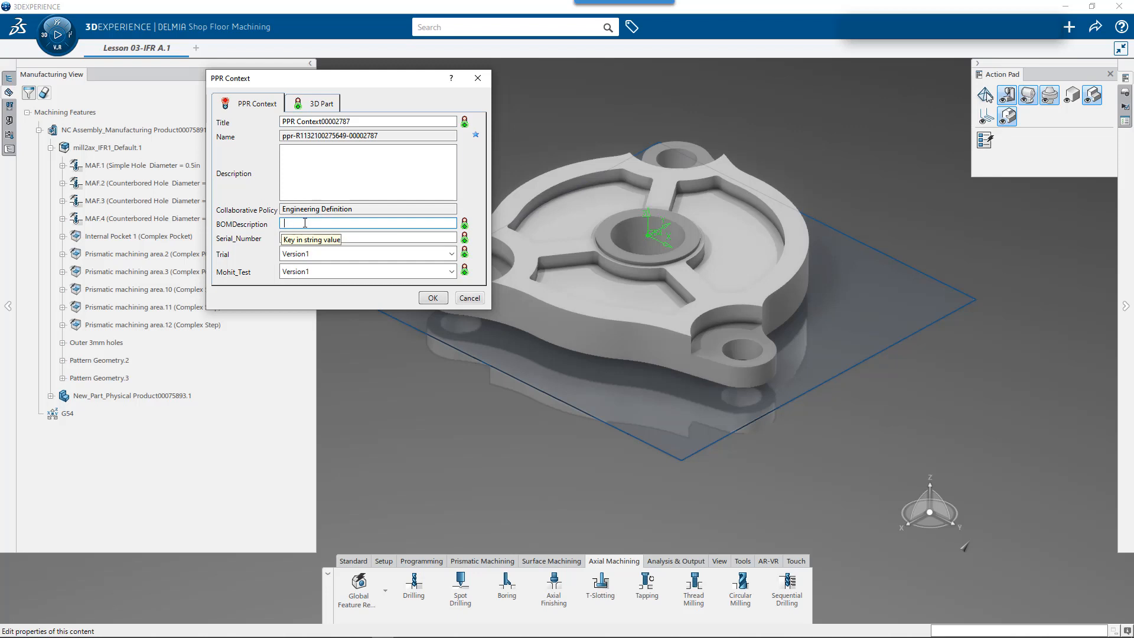
{"action": "type", "text": "Lesson"}
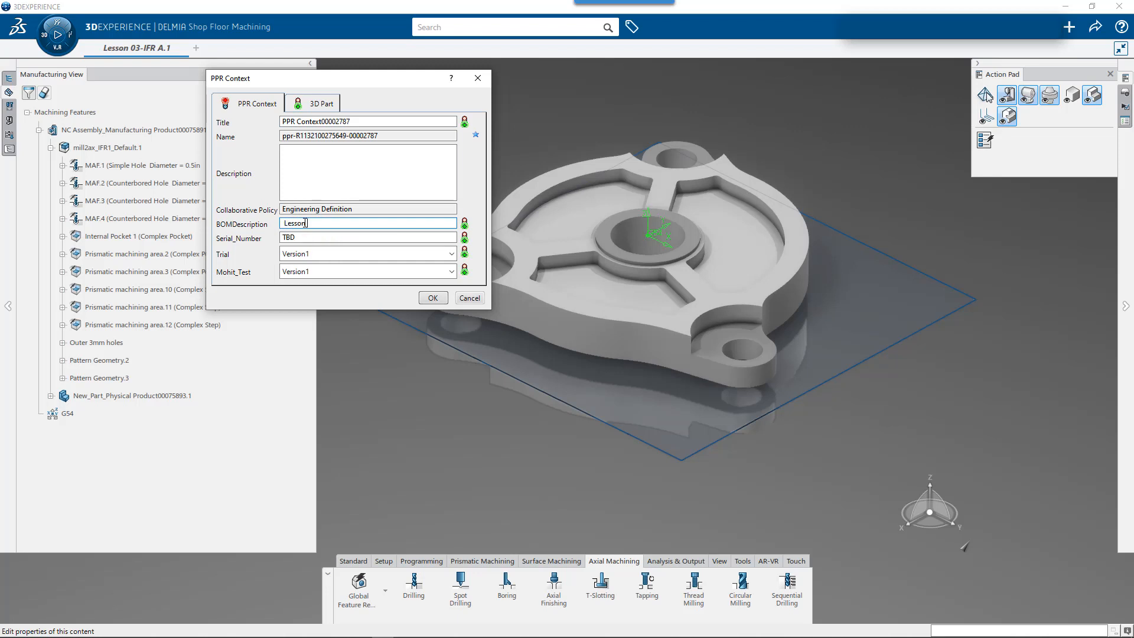
{"action": "type", "text": " 07"}
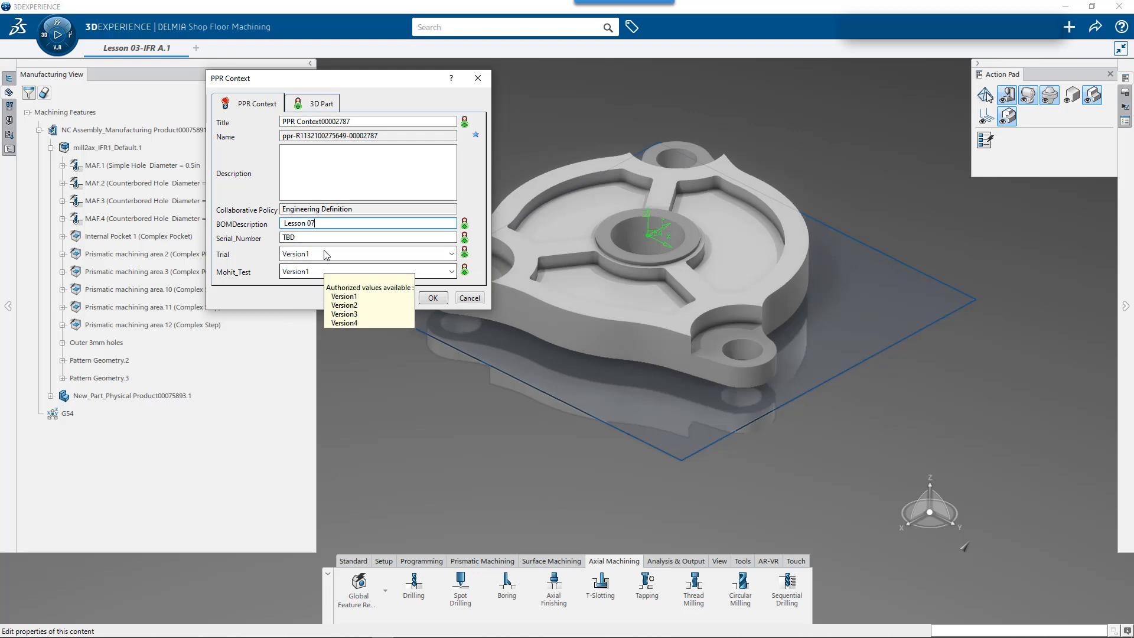
{"action": "left_click", "coordinate": [433, 298]}
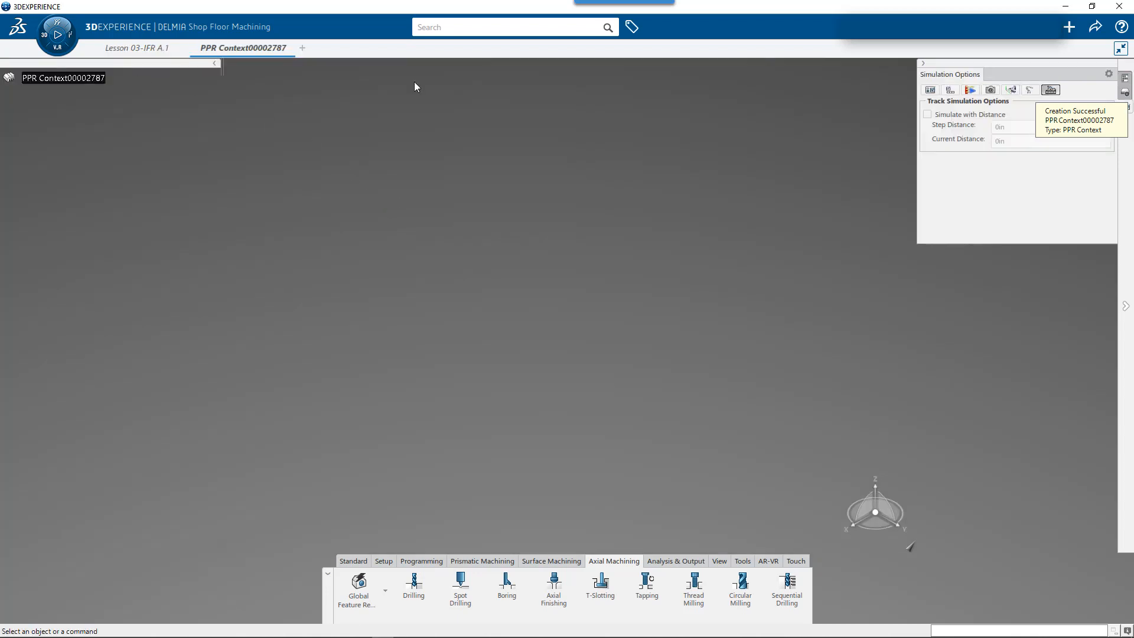
Create a manufacturing cell with both its title and BOMDescription set to Lesson 07.
{"action": "left_click", "coordinate": [1069, 27]}
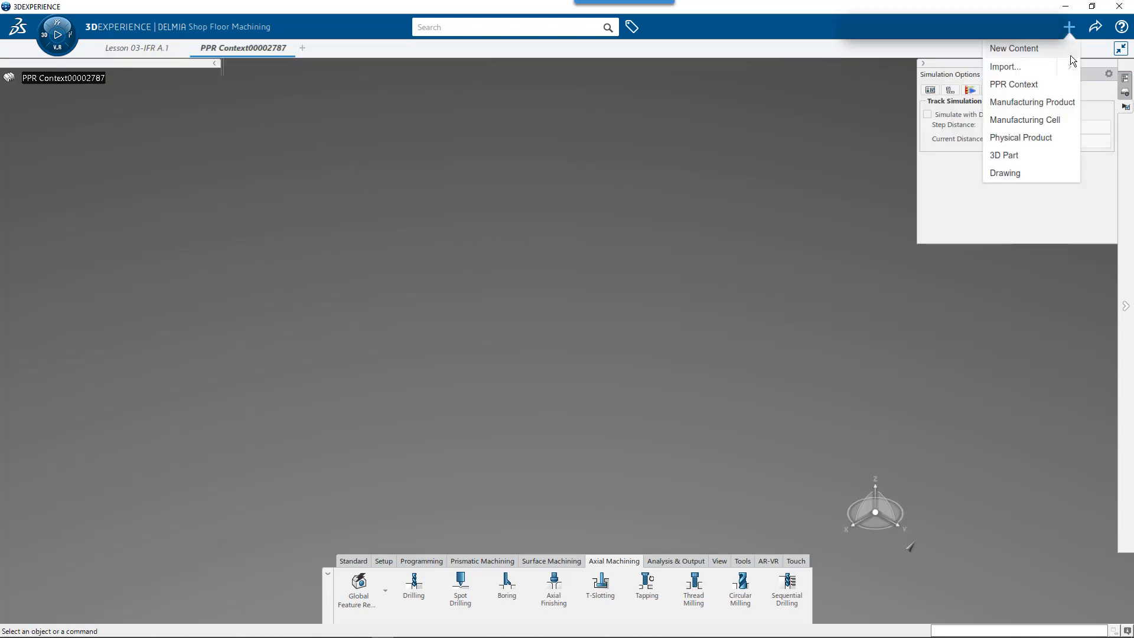
{"action": "left_click", "coordinate": [1049, 120]}
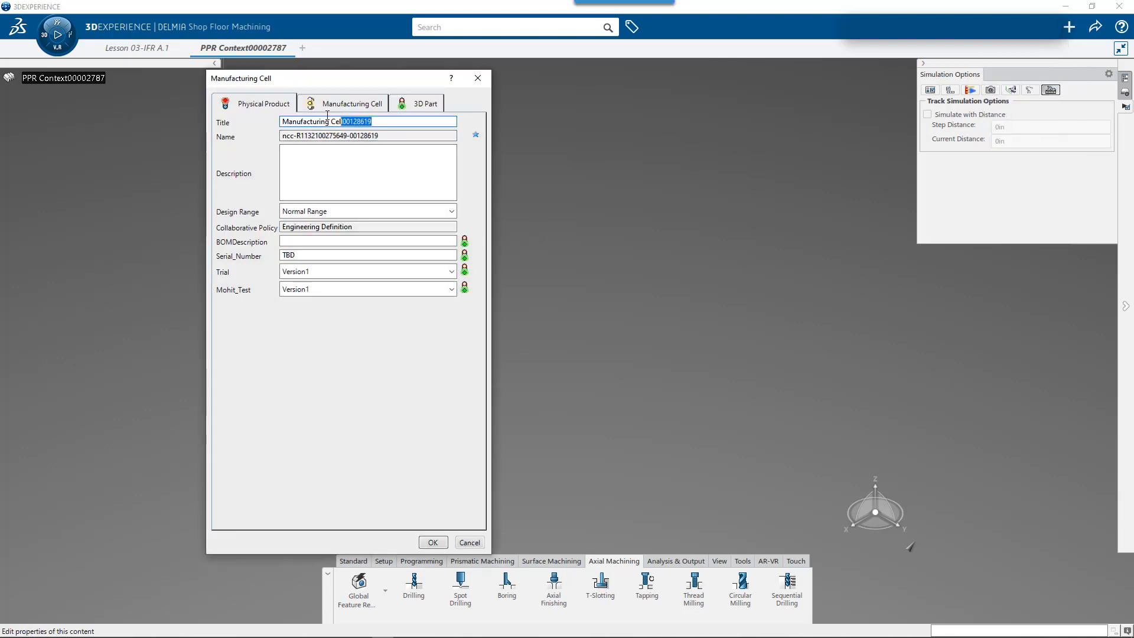
{"action": "left_click_drag", "start_coordinate": [327, 115], "coordinate": [257, 114]}
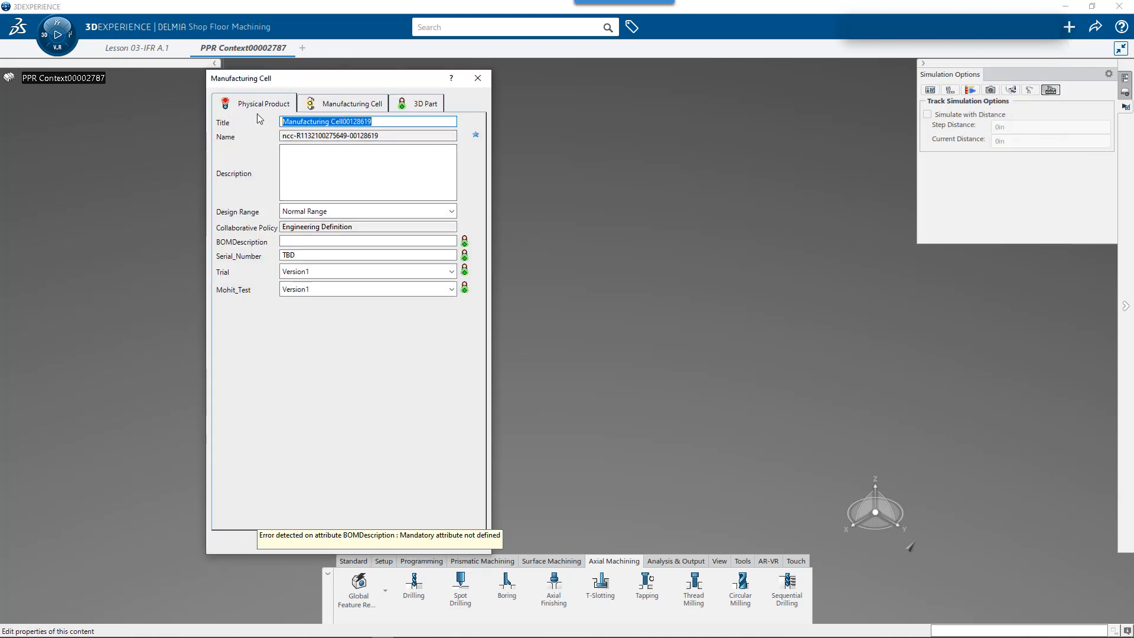
{"action": "type", "text": "Lesson "}
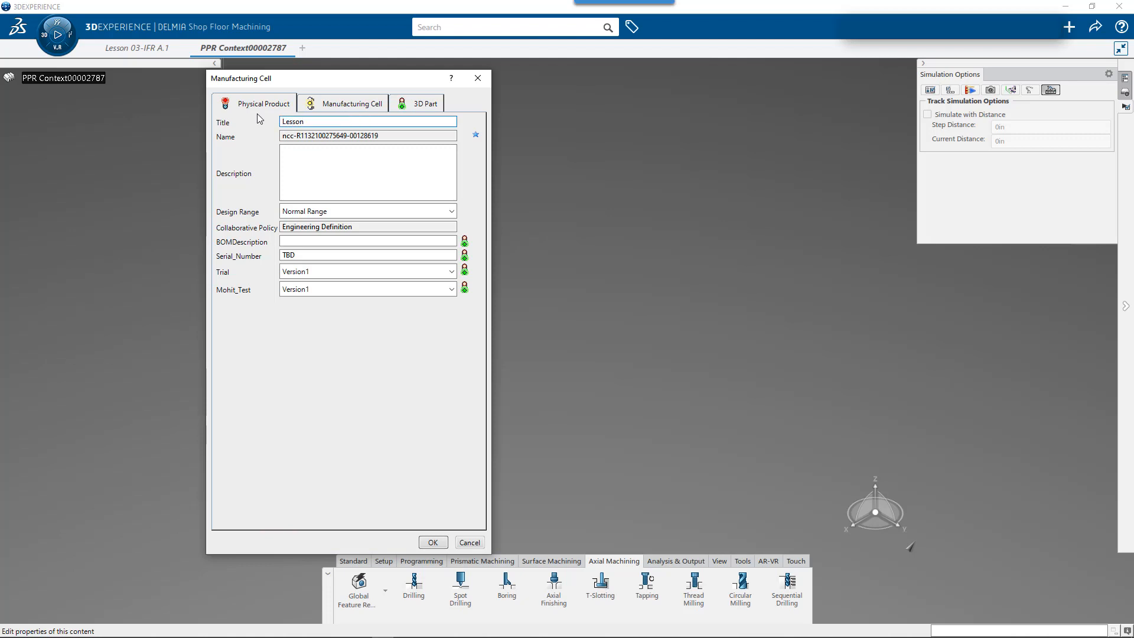
{"action": "type", "text": "07"}
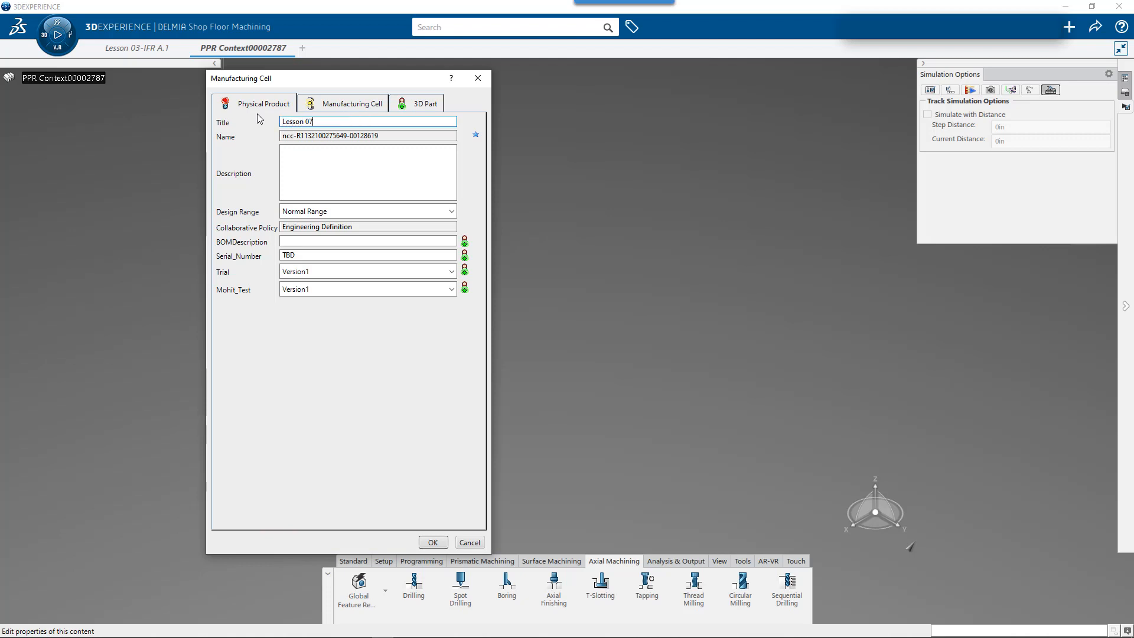
{"action": "left_click", "coordinate": [309, 241]}
{"action": "type", "text": "Lesson"}
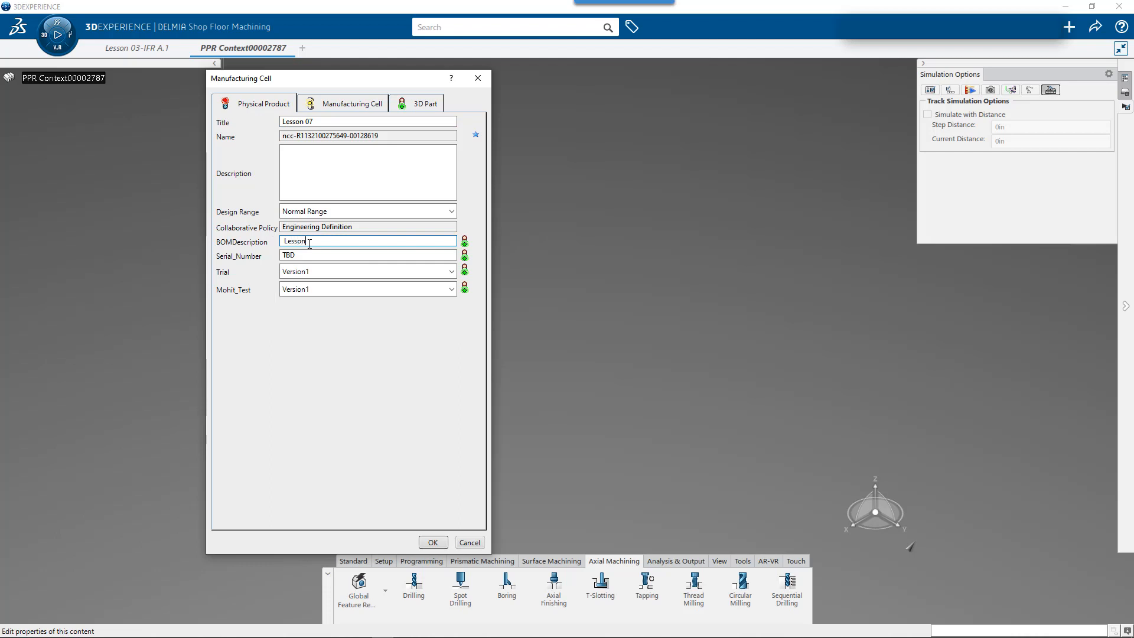
{"action": "type", "text": " 07"}
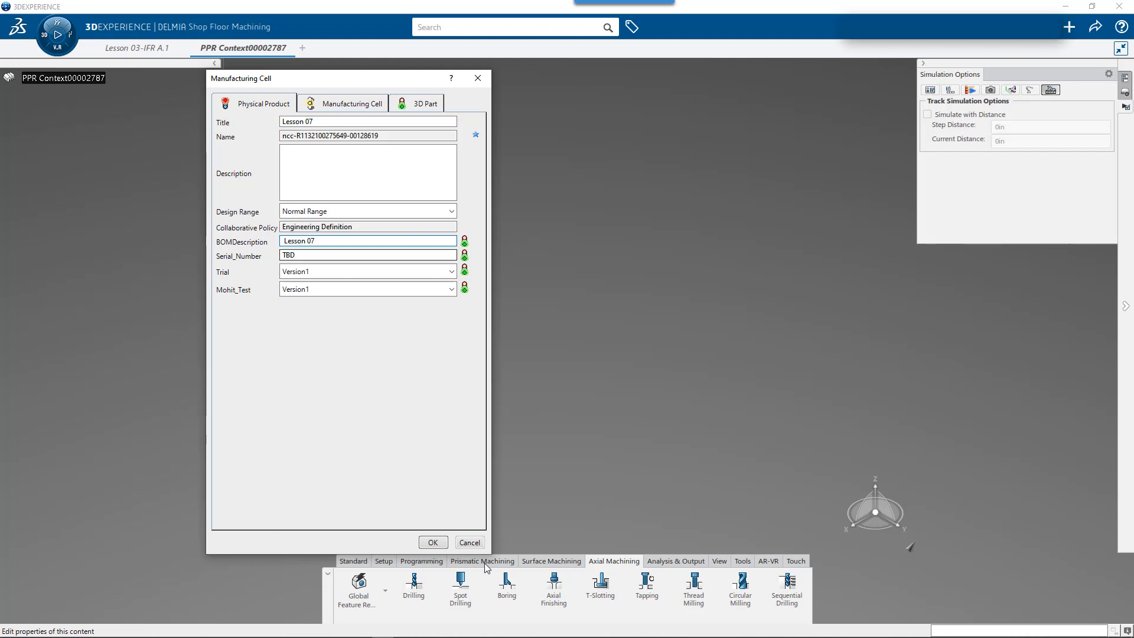
{"action": "left_click", "coordinate": [440, 544]}
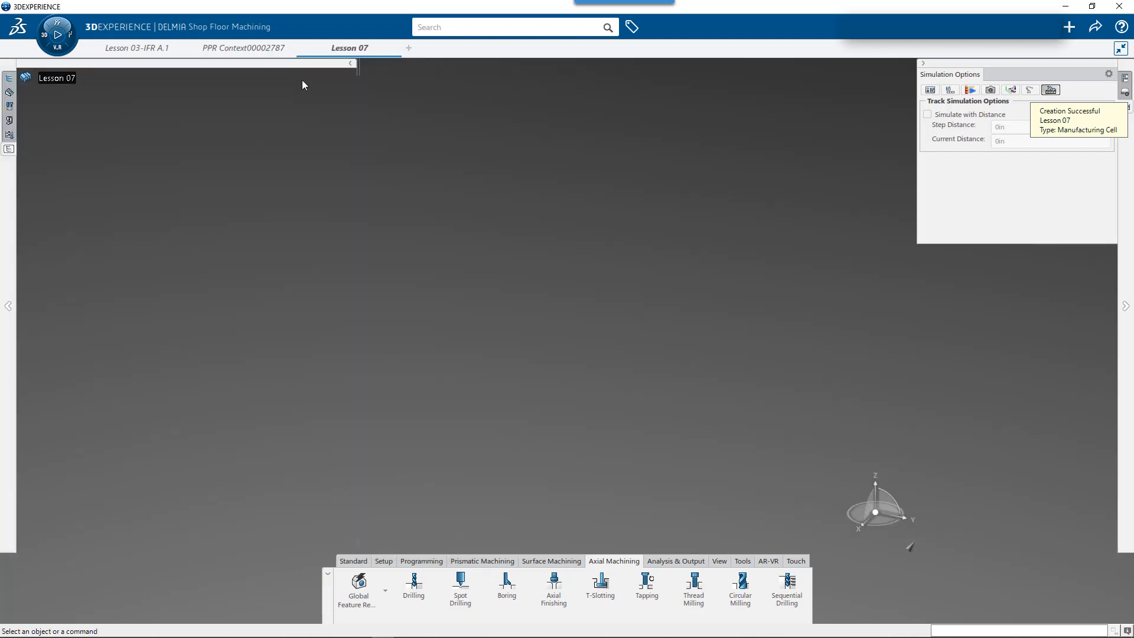
Insert the existing Lesson 07 manufacturing cell as a resource into the new PPR context.
{"action": "mouse_move", "coordinate": [116, 50]}
{"action": "mouse_move", "coordinate": [237, 45]}
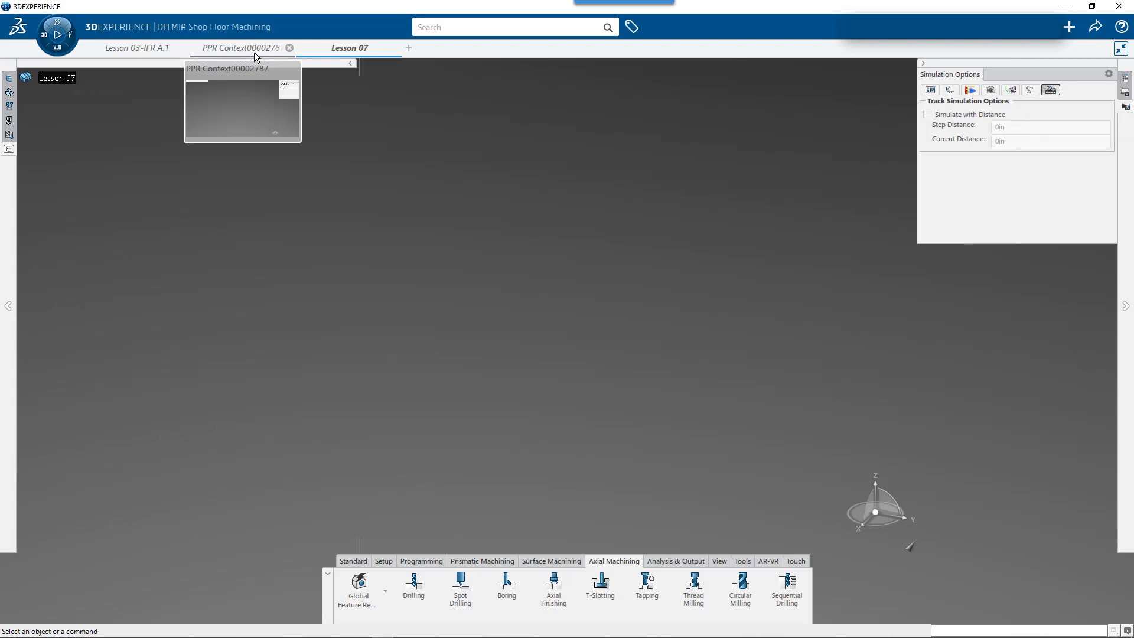
{"action": "left_click", "coordinate": [254, 53]}
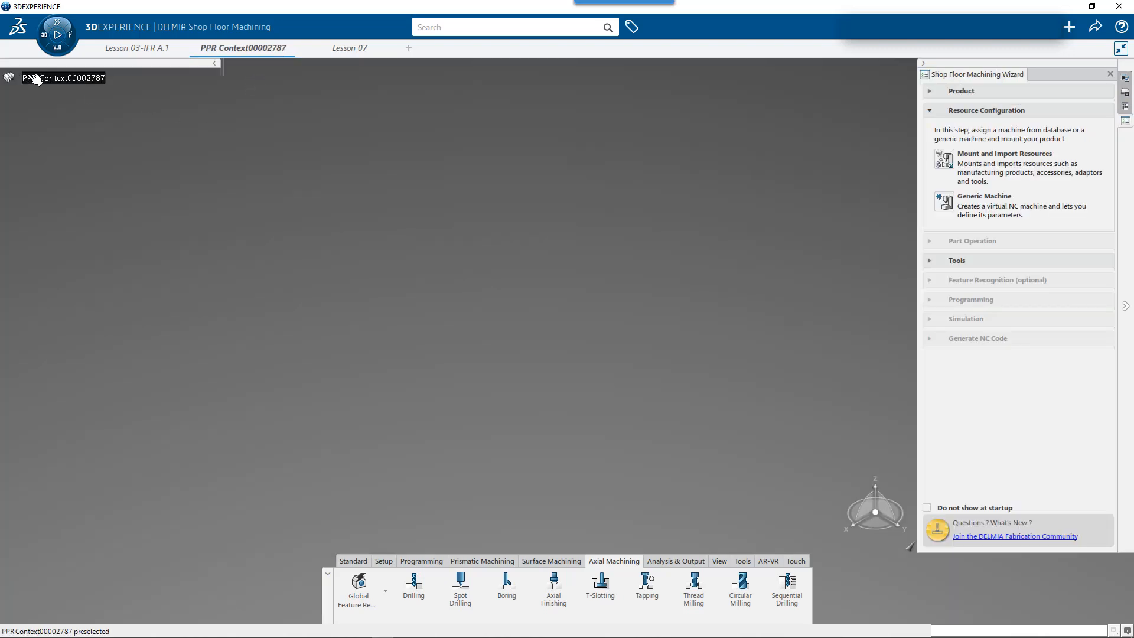
{"action": "right_click", "coordinate": [26, 78]}
{"action": "mouse_move", "coordinate": [98, 198]}
{"action": "left_click", "coordinate": [224, 189]}
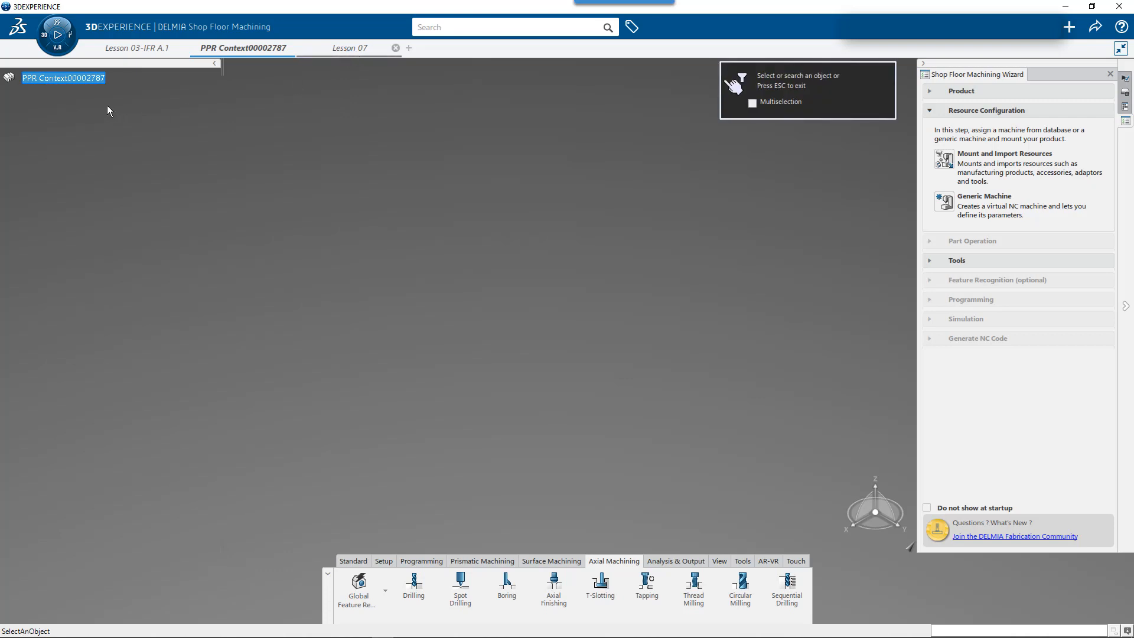
{"action": "left_click", "coordinate": [70, 83]}
{"action": "left_click", "coordinate": [67, 81]}
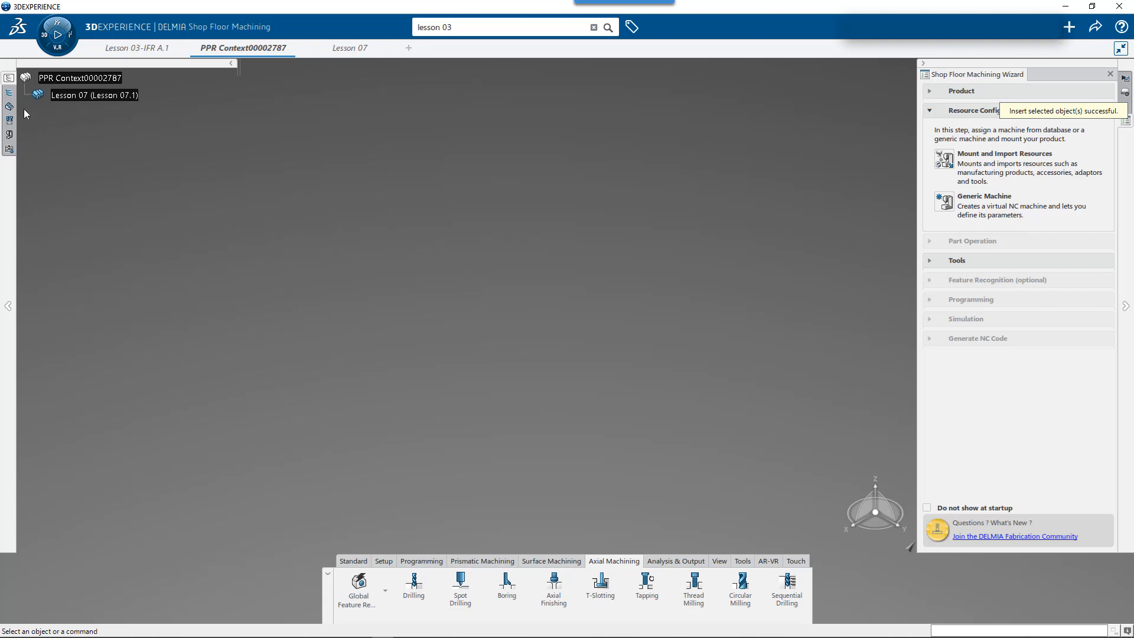
Compare the machining process view of the PPR context with that of Lesson 03-IFR A.1.
{"action": "left_click", "coordinate": [9, 120]}
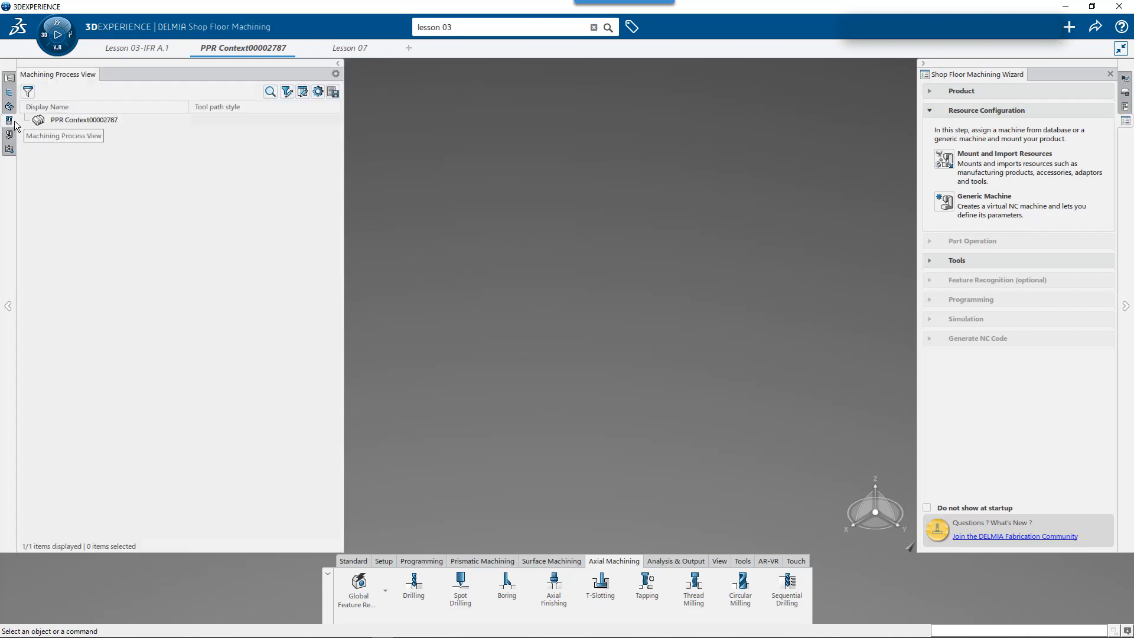
{"action": "mouse_move", "coordinate": [152, 53]}
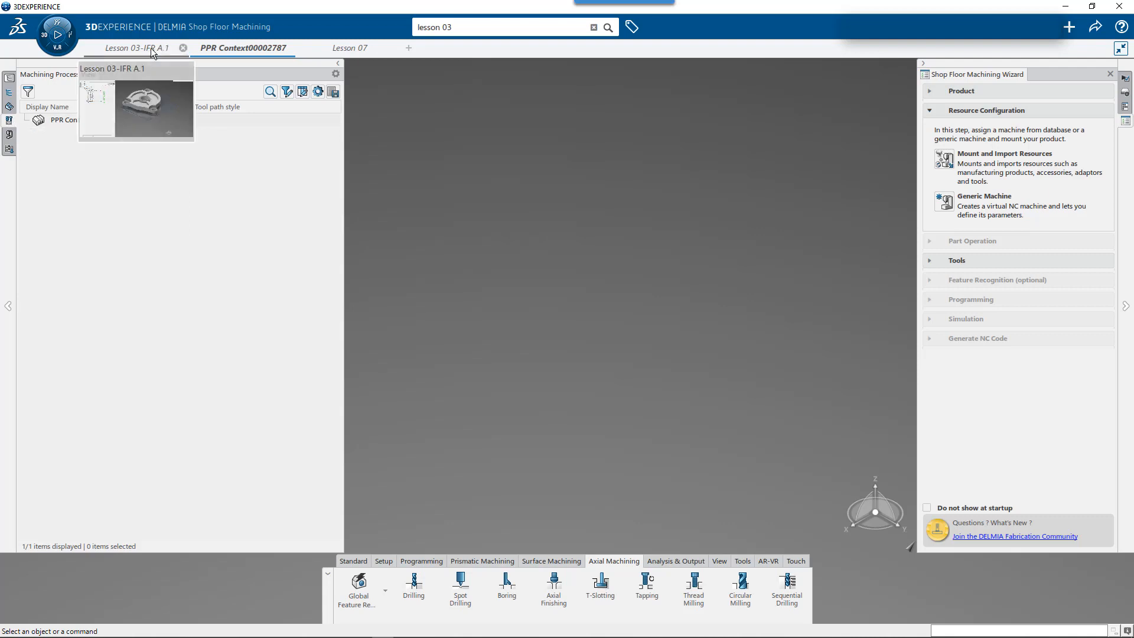
{"action": "left_click", "coordinate": [99, 56]}
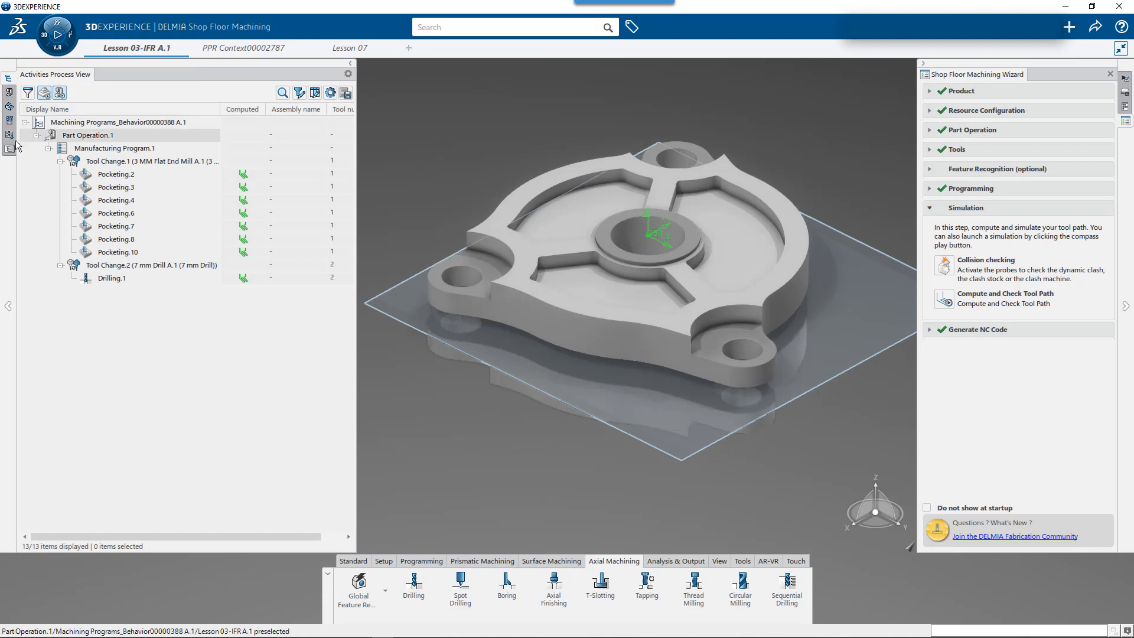
{"action": "left_click", "coordinate": [10, 121]}
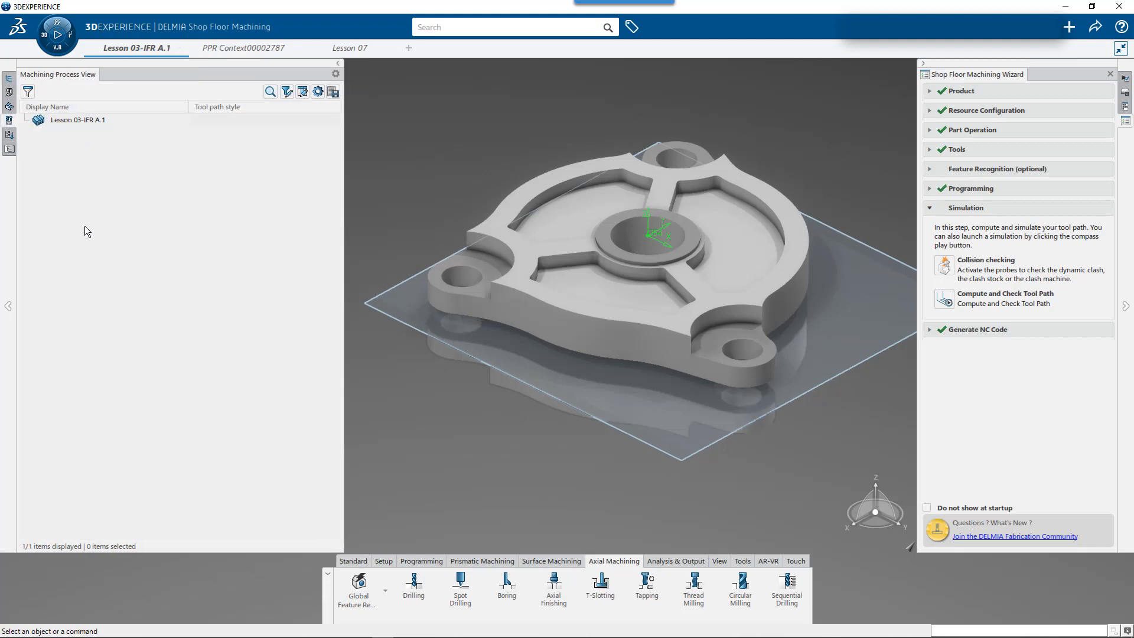
{"action": "mouse_move", "coordinate": [240, 50]}
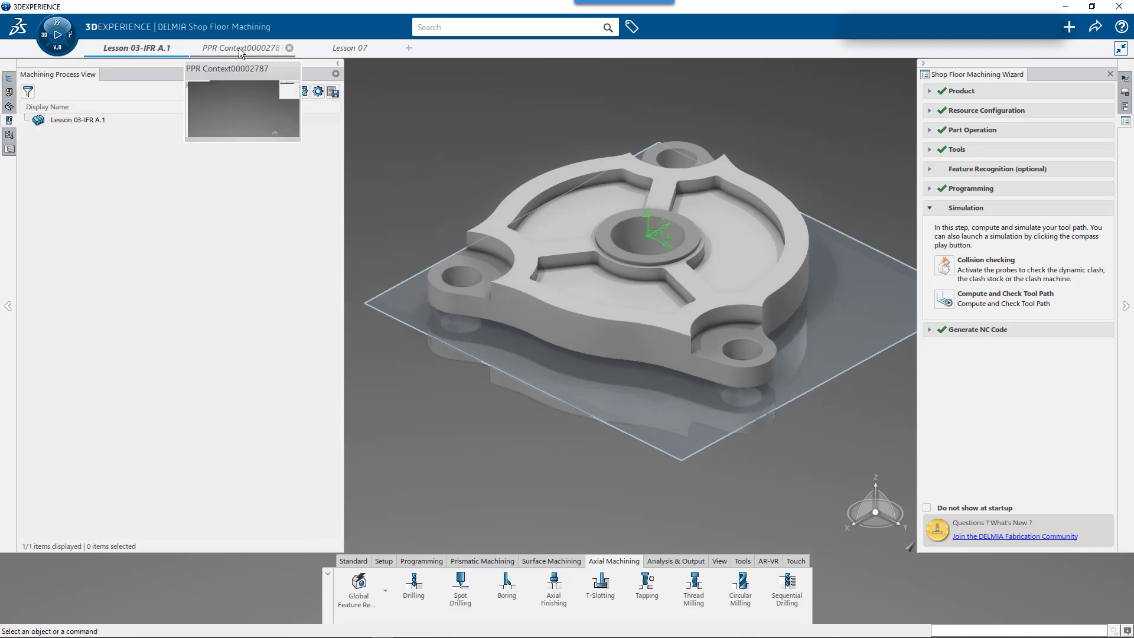
{"action": "left_click", "coordinate": [239, 47]}
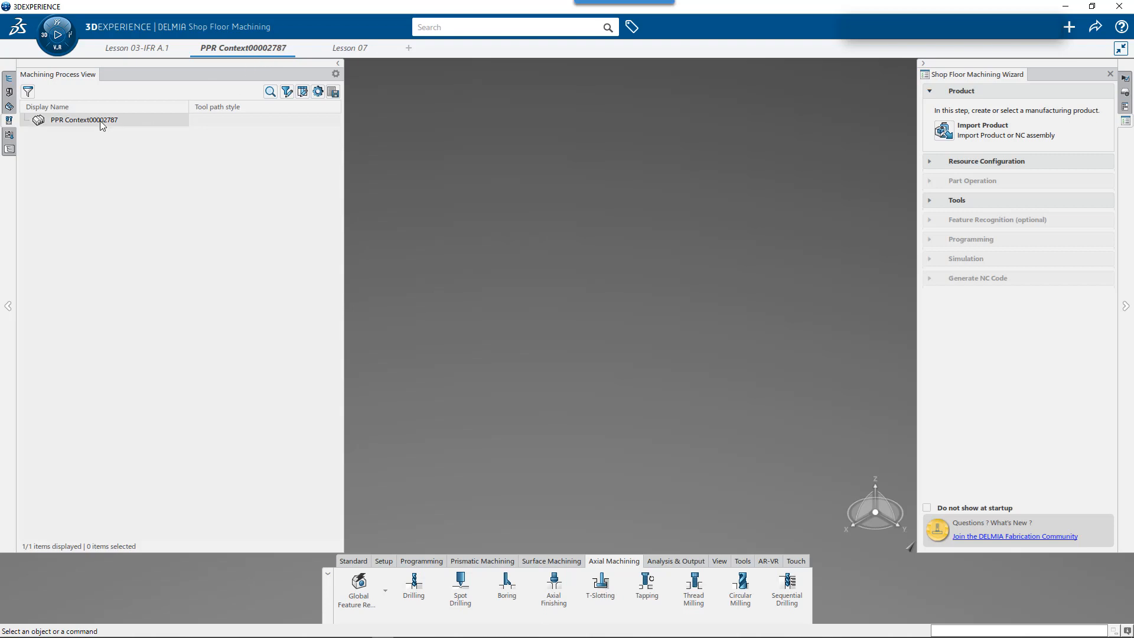
Set the PPR context's title to Lesson 07 - Rules Automation in its properties and save the data.
{"action": "left_click", "coordinate": [9, 149]}
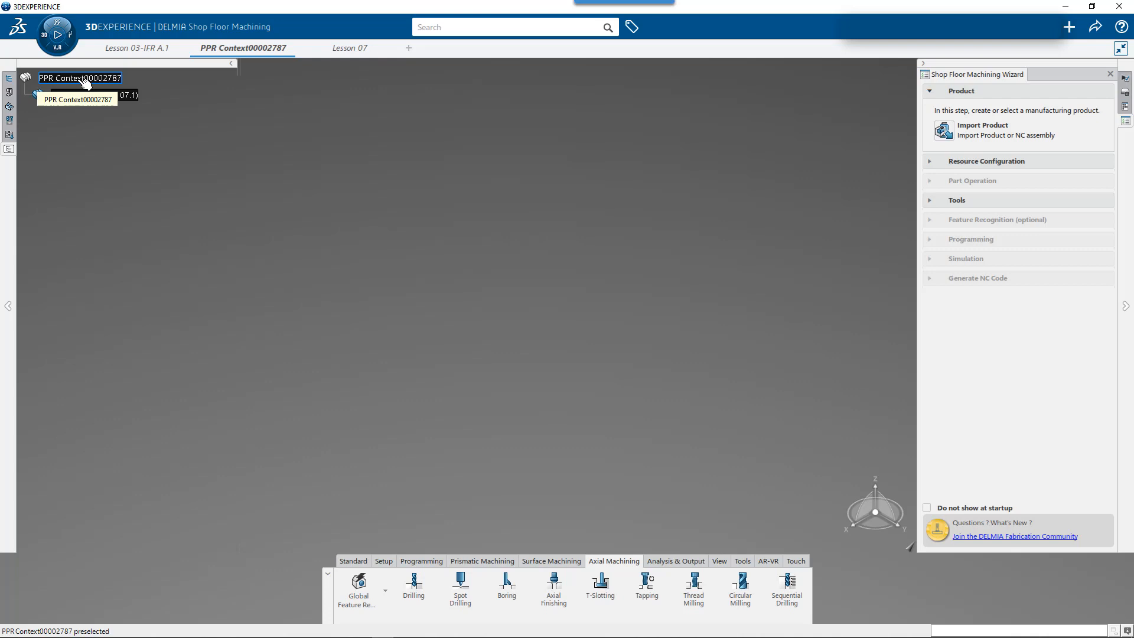
{"action": "right_click", "coordinate": [81, 80]}
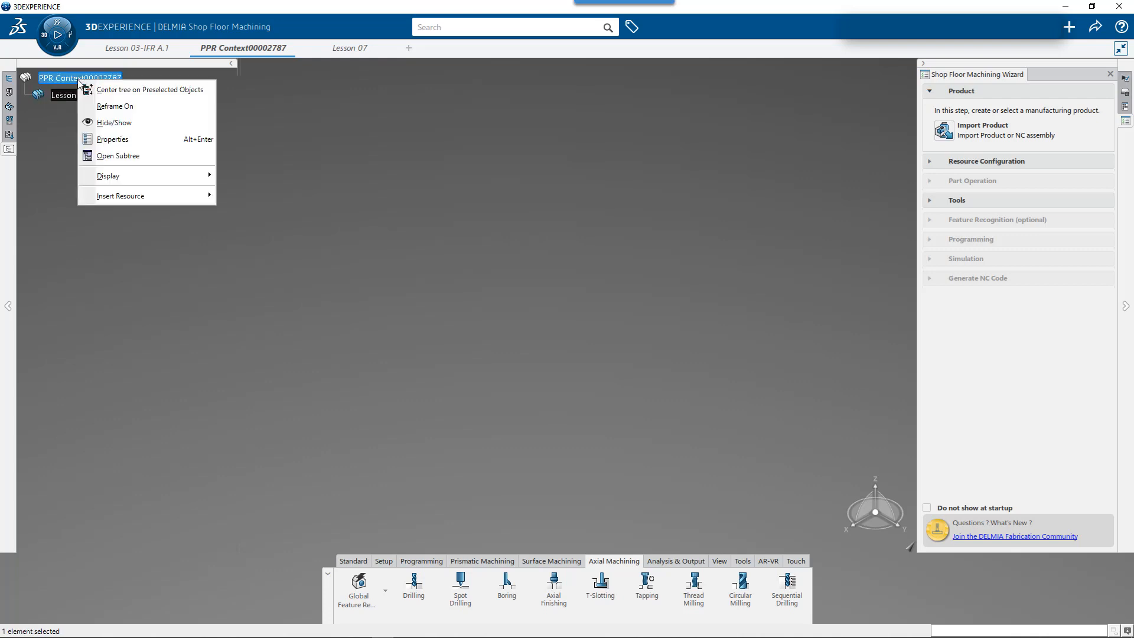
{"action": "left_click", "coordinate": [114, 140]}
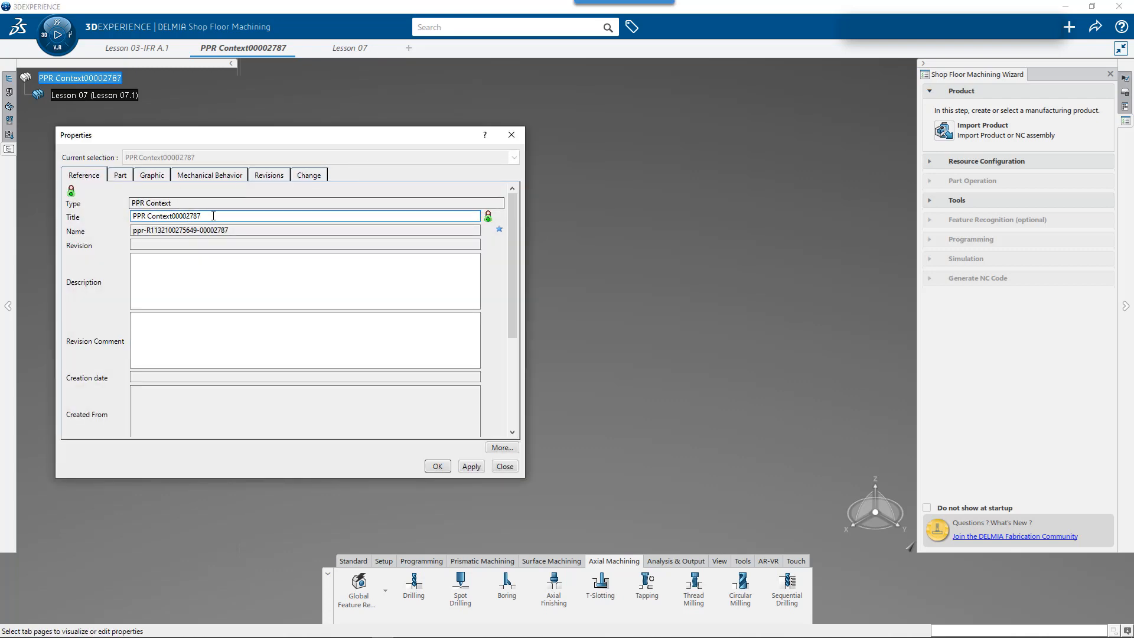
{"action": "type", "text": "Lesson"}
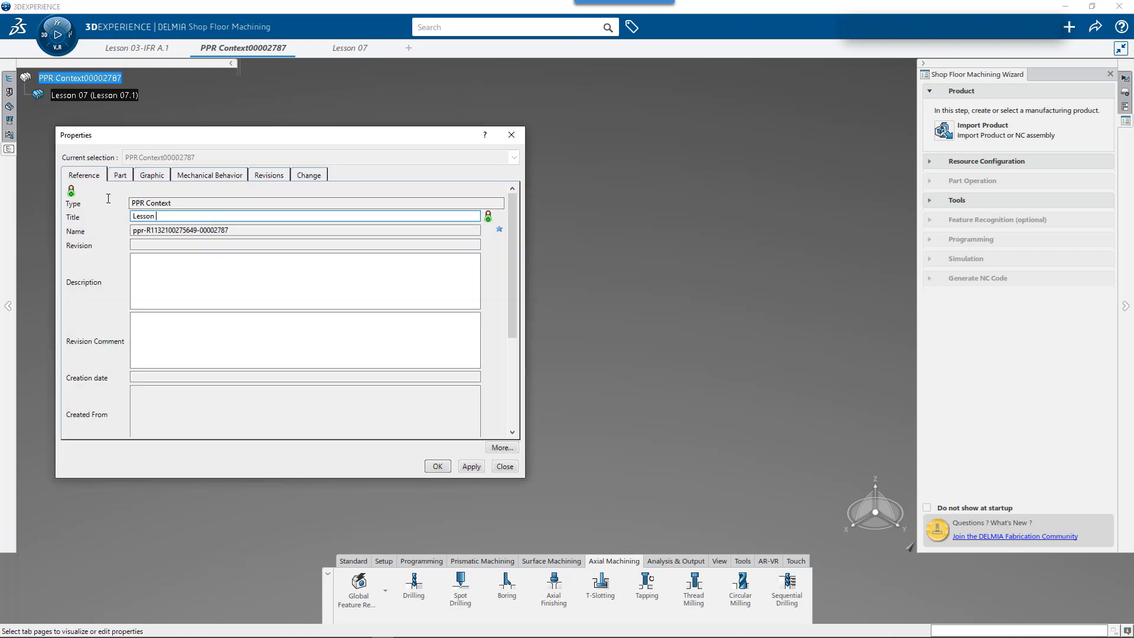
{"action": "type", "text": " 07 - Rules Automation"}
{"action": "scroll", "coordinate": [331, 375], "scroll_direction": "down", "scroll_amount": 1}
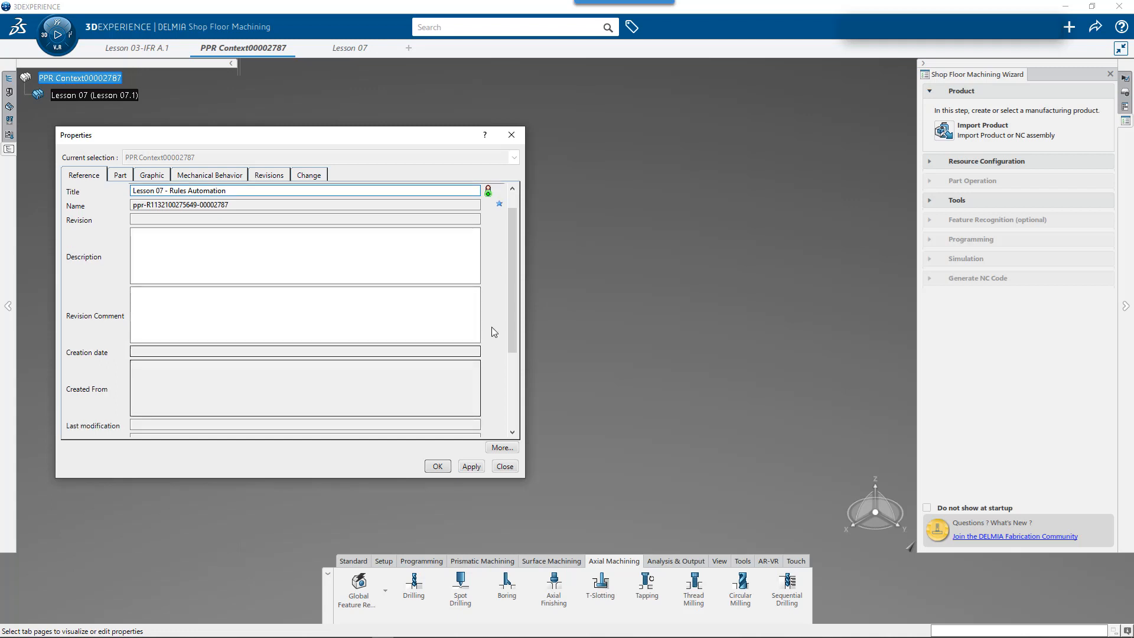
{"action": "left_click_drag", "start_coordinate": [512, 332], "coordinate": [512, 407]}
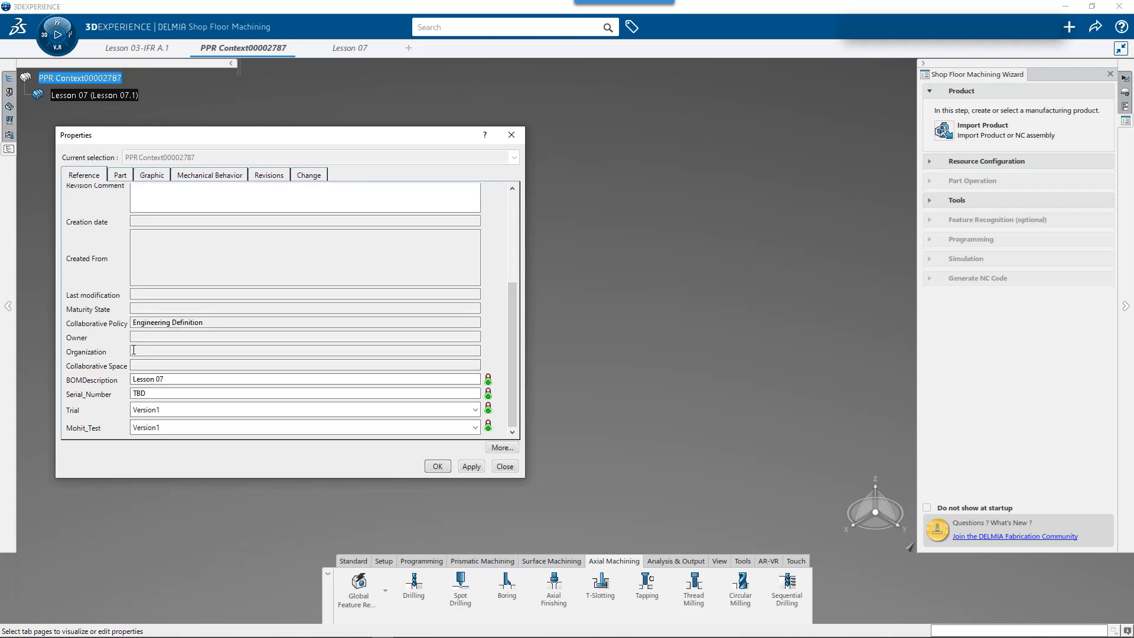
{"action": "left_click", "coordinate": [469, 466]}
{"action": "left_click", "coordinate": [437, 466]}
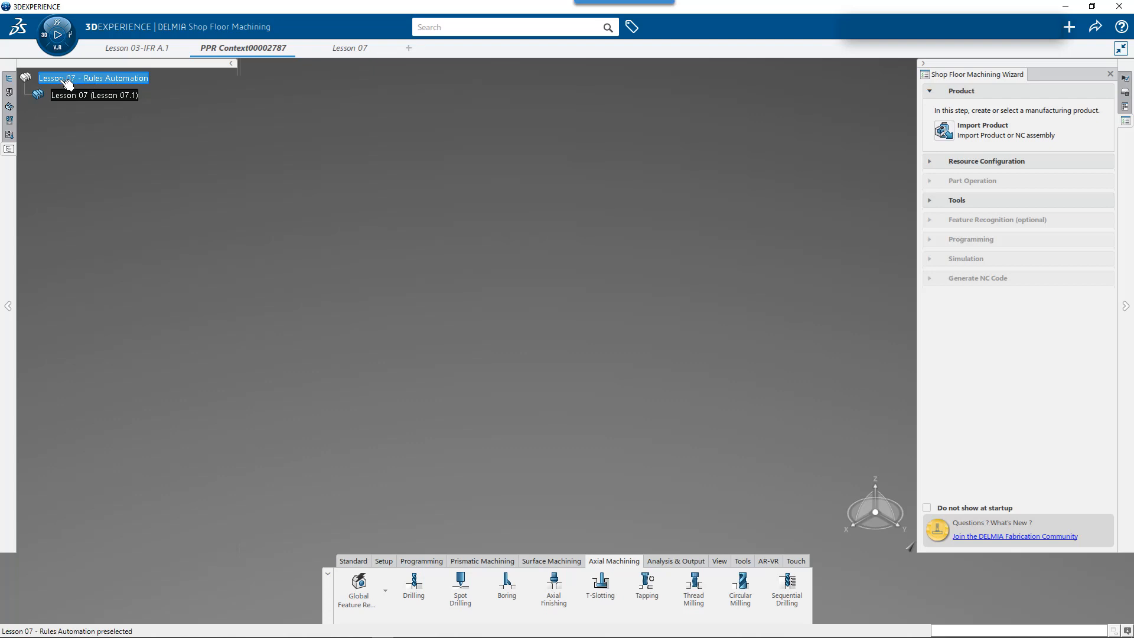
{"action": "key", "text": "ctrl+s"}
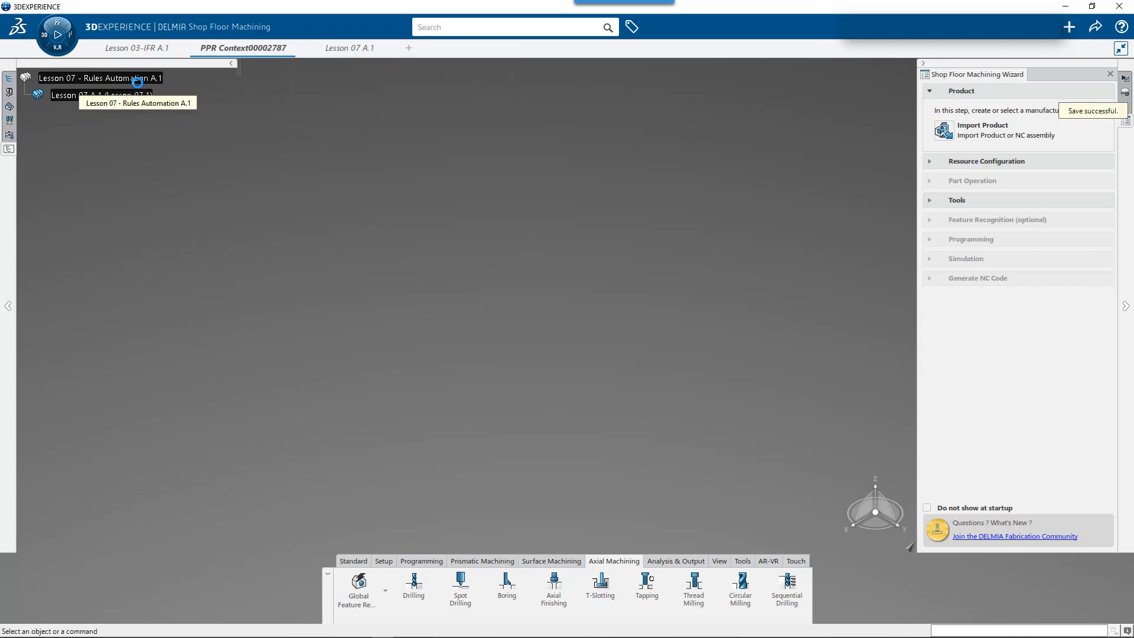
Add a new machining process representation to the PPR context in the machining process view.
{"action": "left_click", "coordinate": [10, 119]}
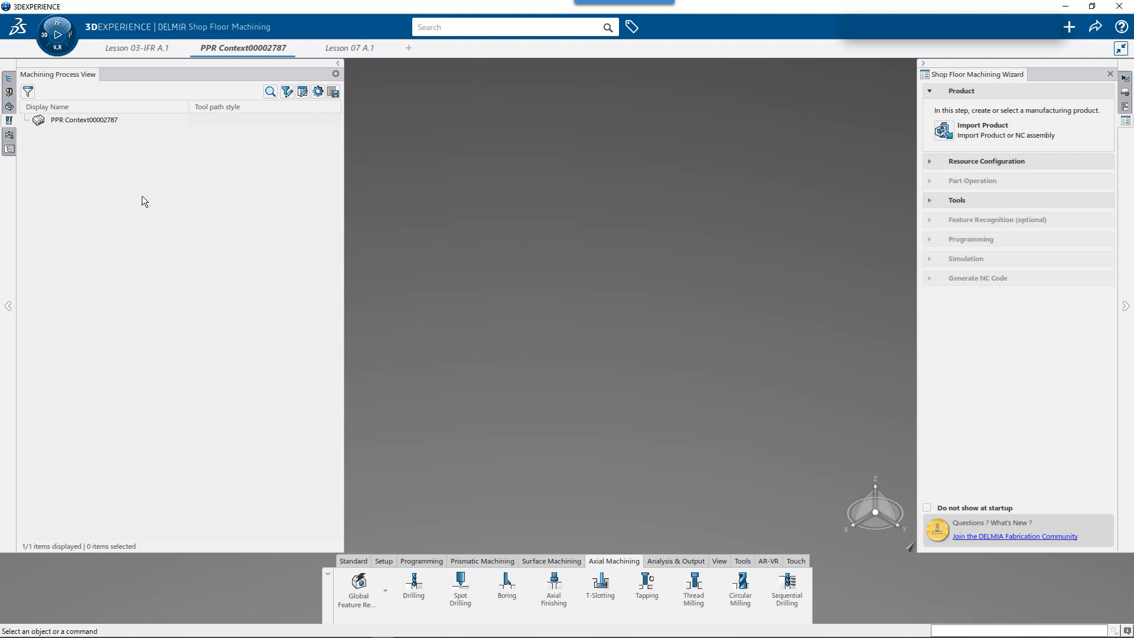
{"action": "left_click", "coordinate": [409, 561]}
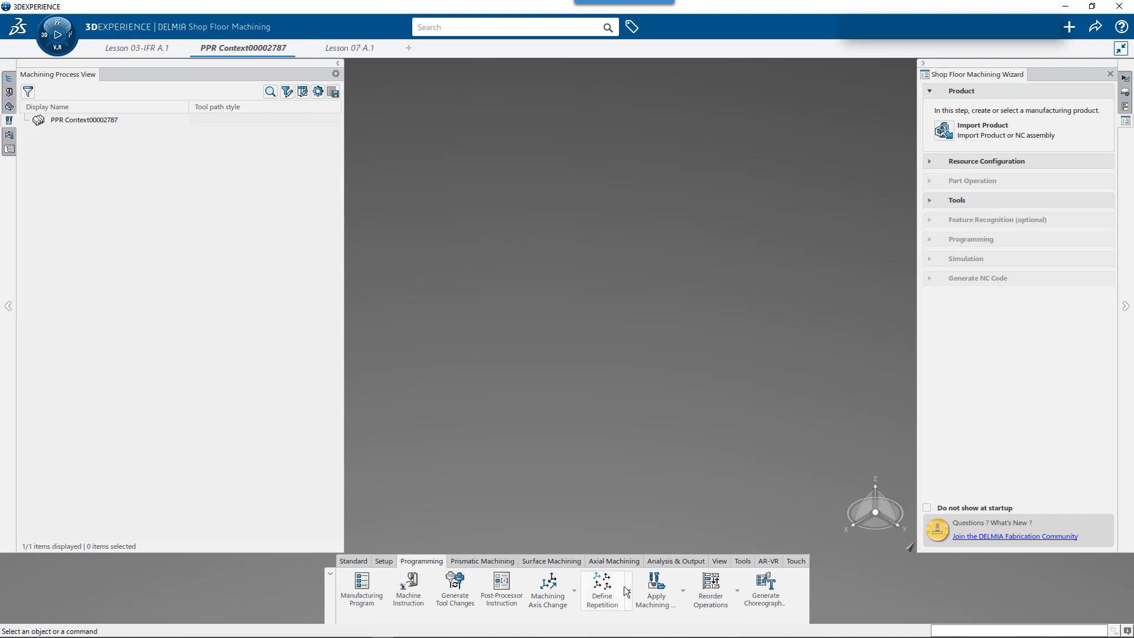
{"action": "left_click", "coordinate": [682, 600]}
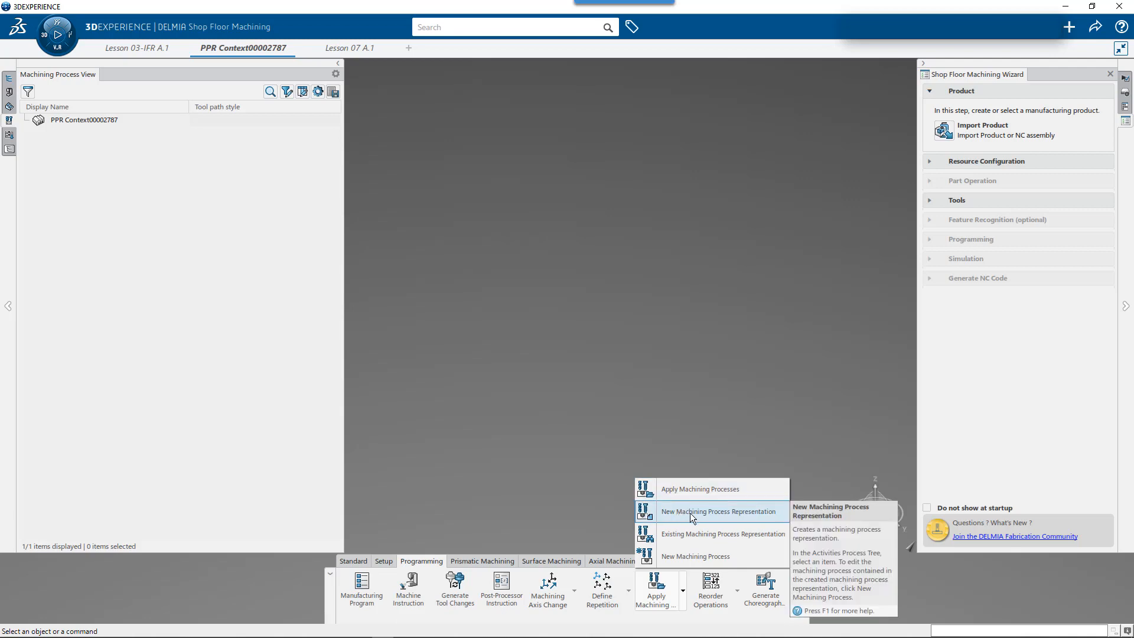
{"action": "left_click", "coordinate": [736, 516]}
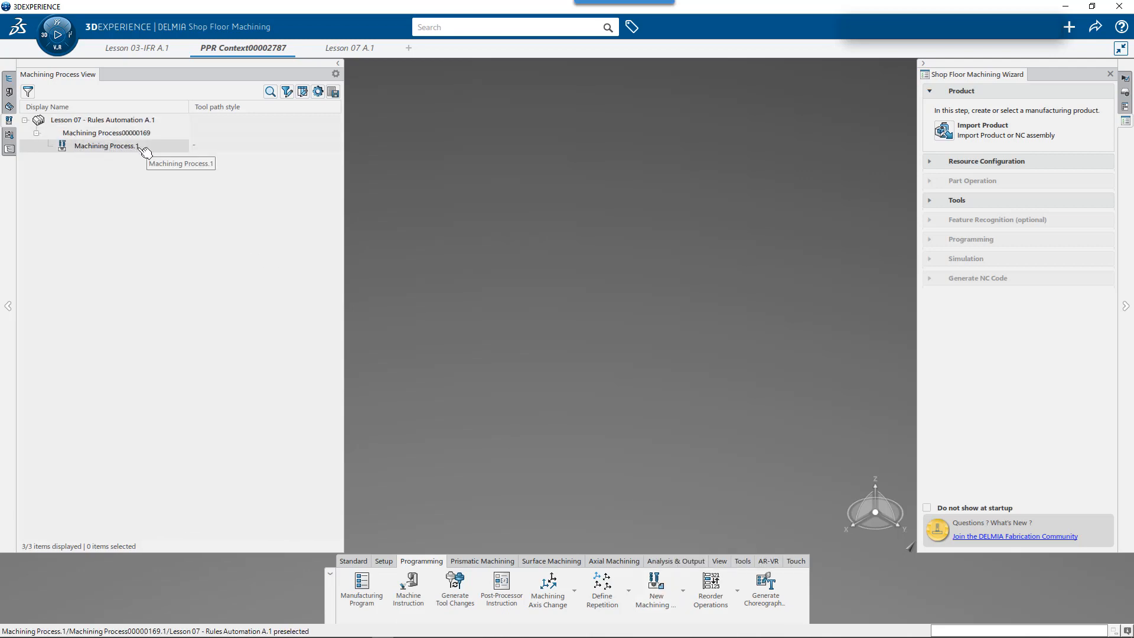
Label the first machining process Pockets and add a second machining process to the same representation.
{"action": "right_click", "coordinate": [140, 149]}
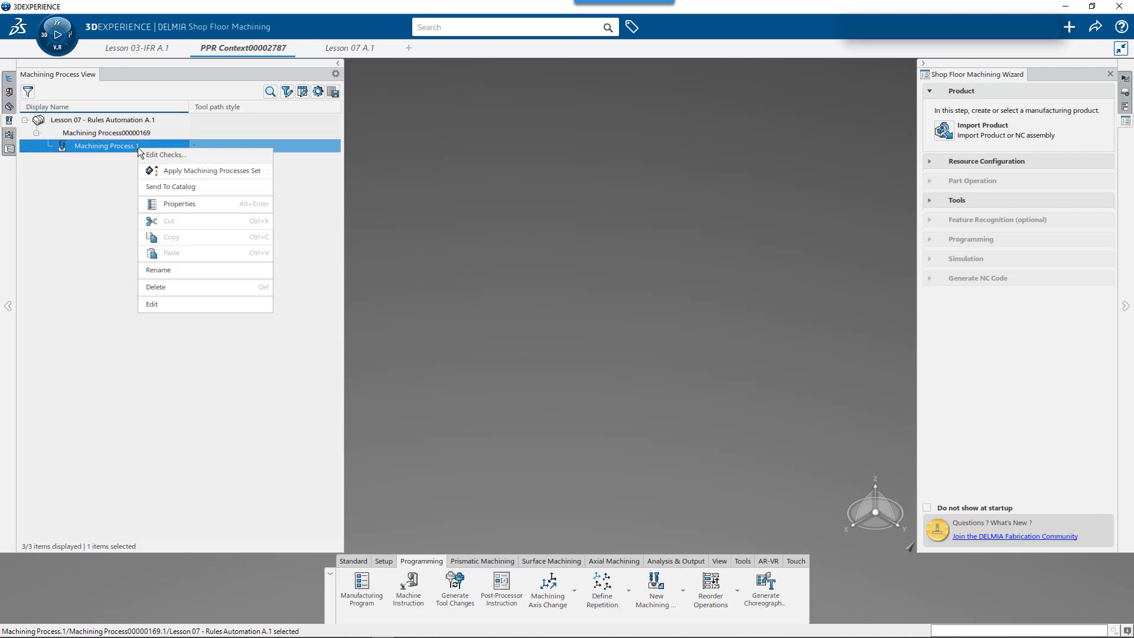
{"action": "left_click", "coordinate": [168, 204]}
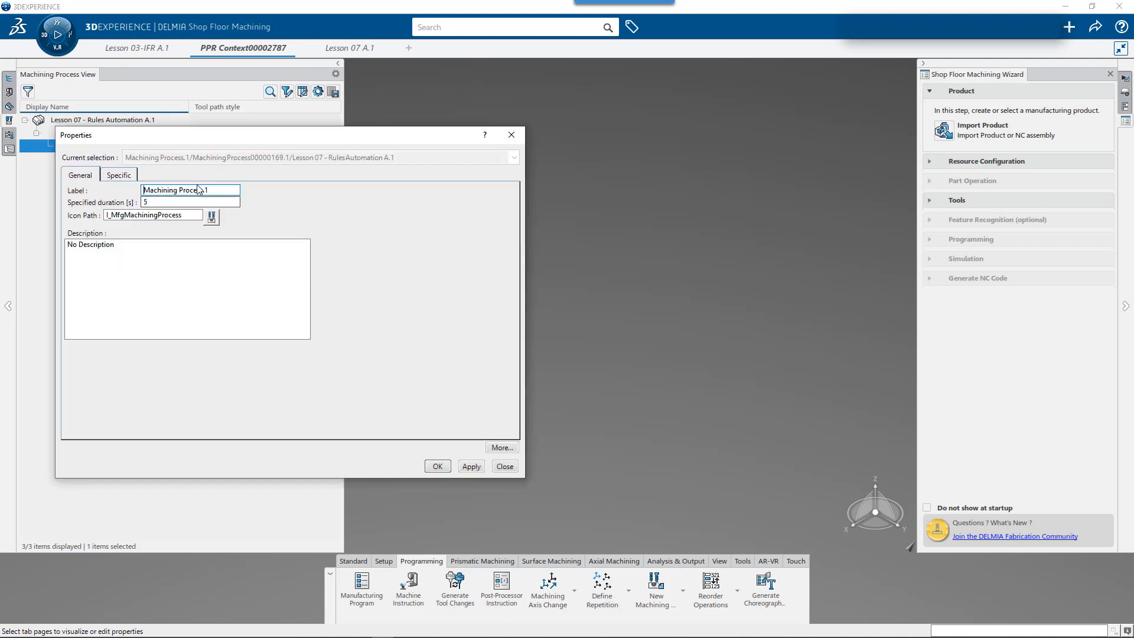
{"action": "left_click_drag", "start_coordinate": [216, 186], "coordinate": [114, 184]}
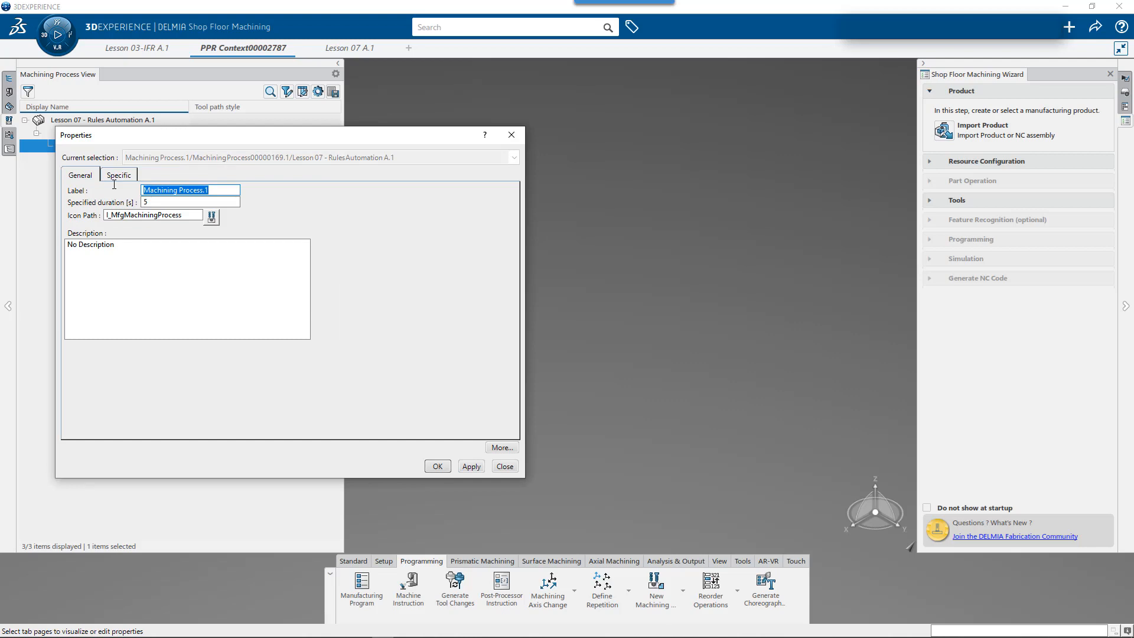
{"action": "type", "text": "Pockets"}
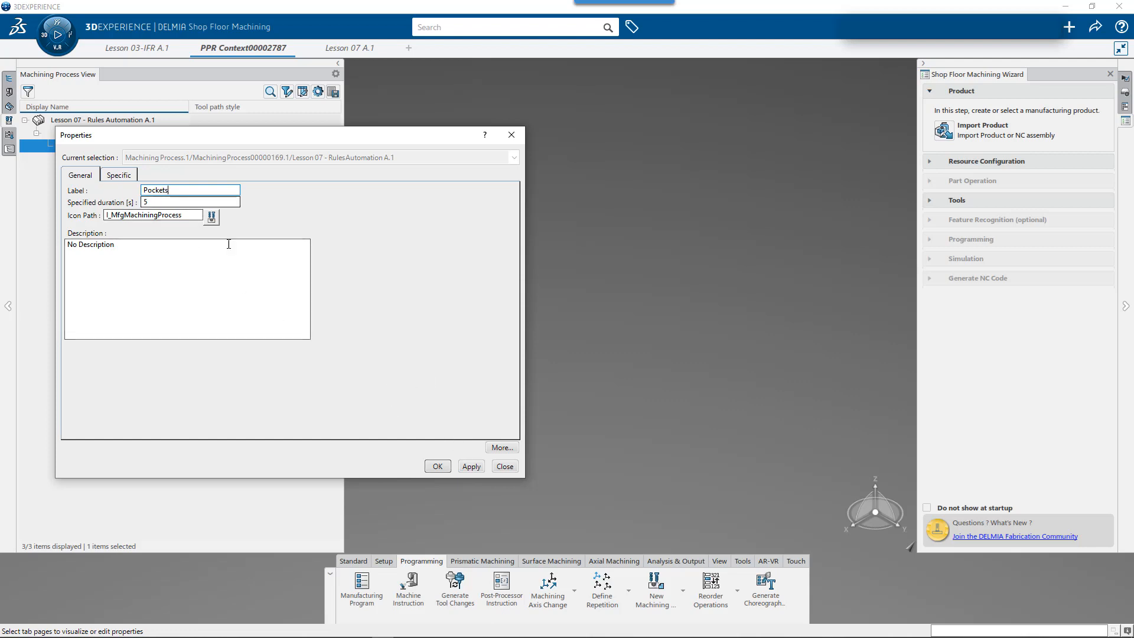
{"action": "left_click", "coordinate": [119, 175]}
{"action": "left_click", "coordinate": [71, 175]}
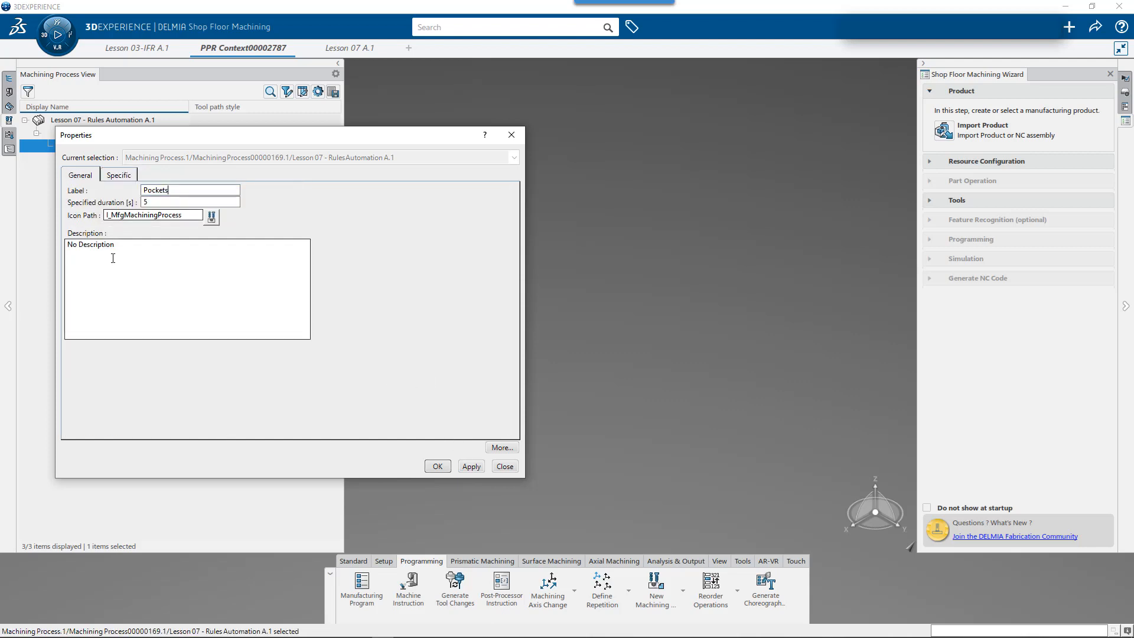
{"action": "left_click", "coordinate": [438, 466]}
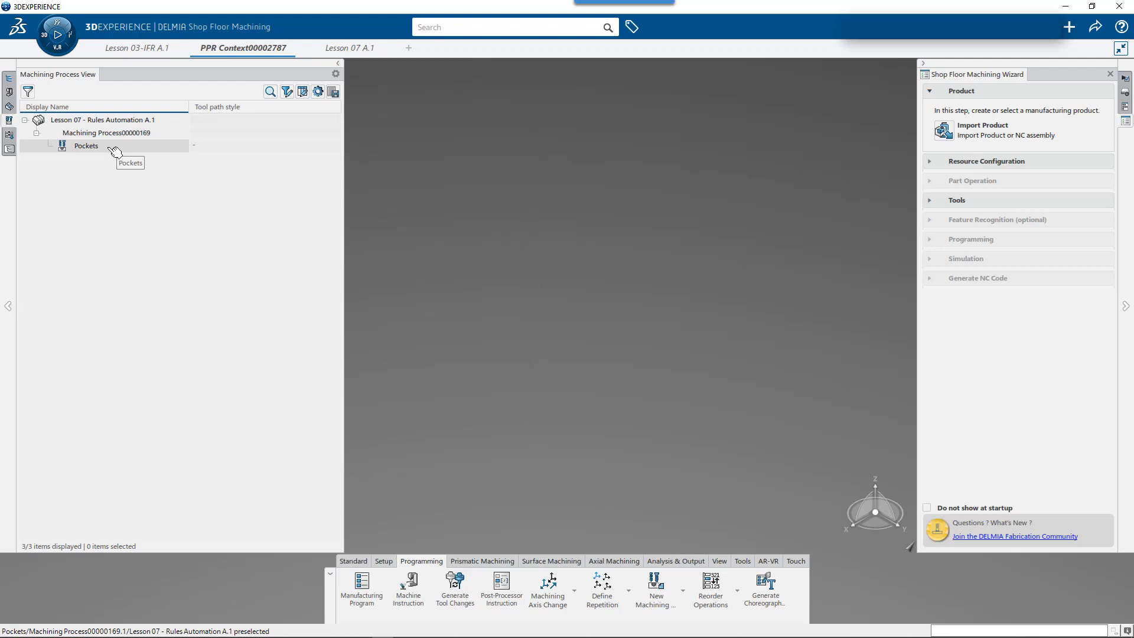
{"action": "left_click", "coordinate": [683, 591]}
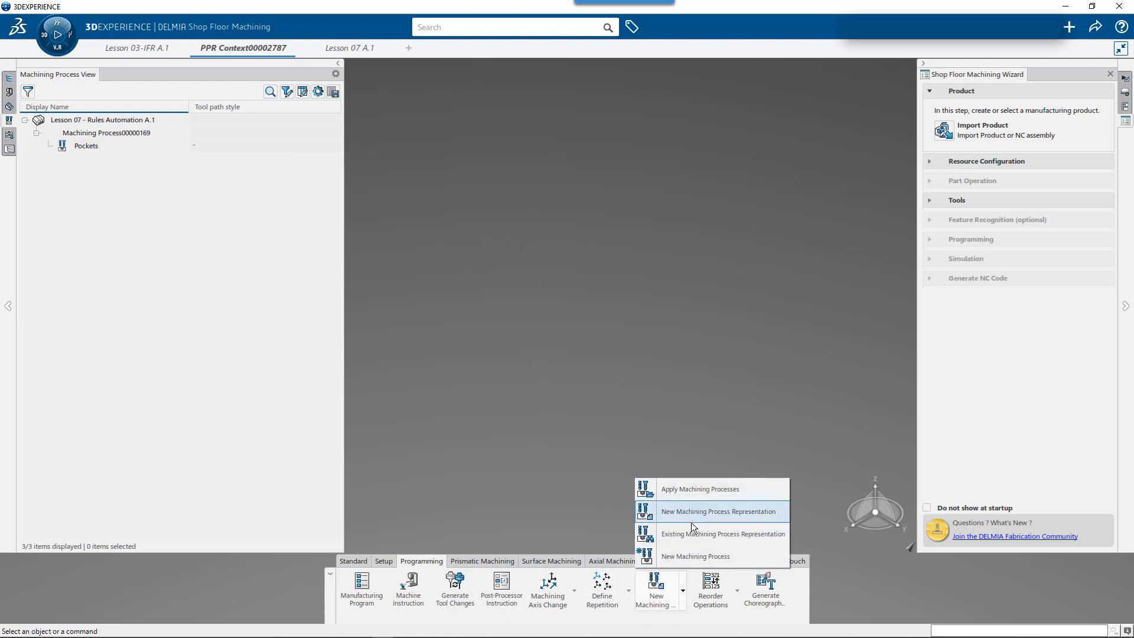
{"action": "left_click", "coordinate": [699, 558]}
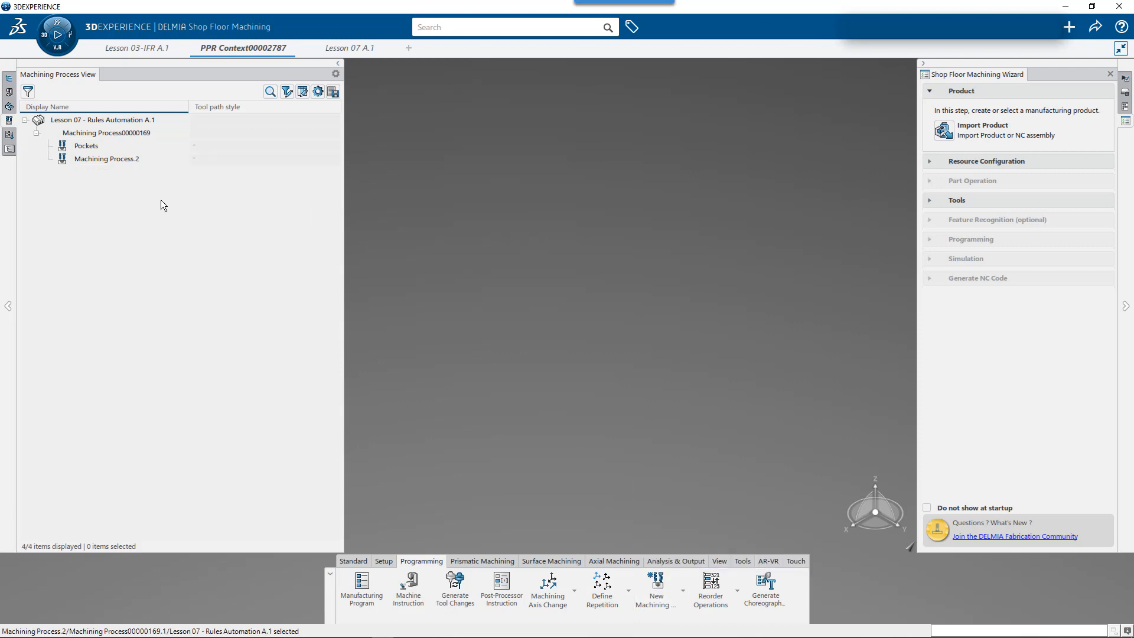
Insert a Pocketing operation into the Pockets machining process and name it Internal Pocket.
{"action": "left_click", "coordinate": [94, 148]}
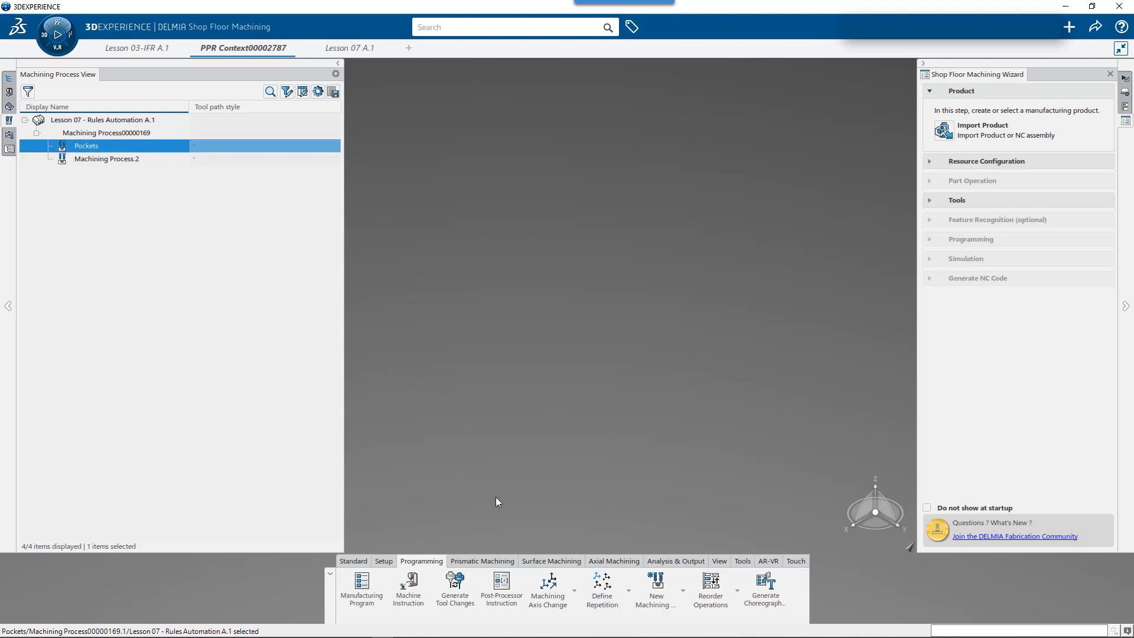
{"action": "left_click", "coordinate": [480, 560]}
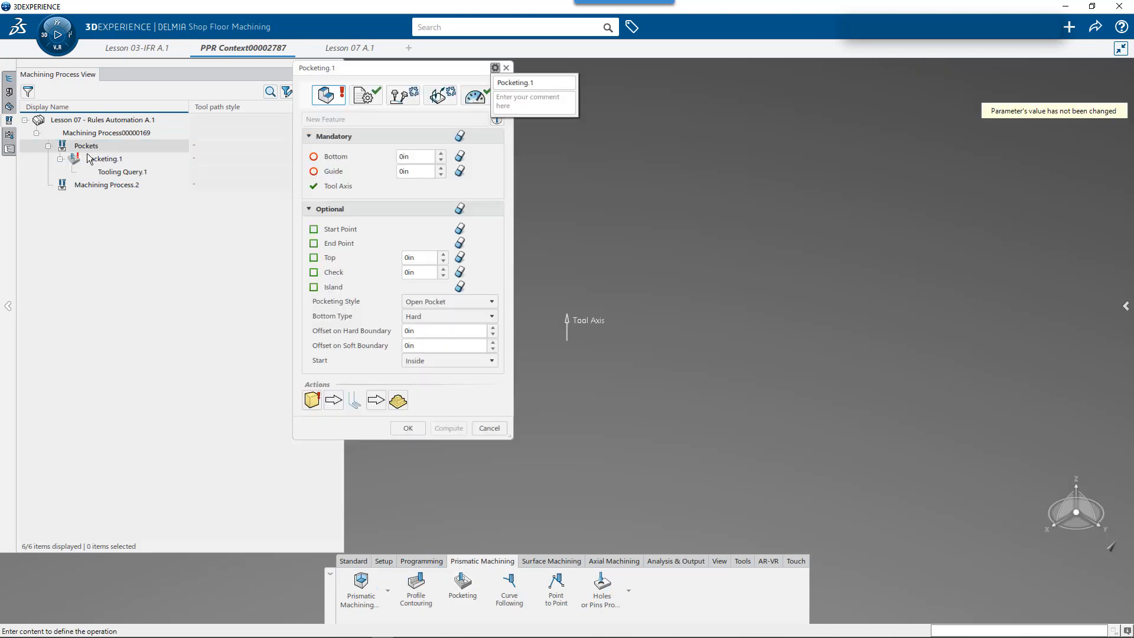
{"action": "left_click", "coordinate": [542, 83]}
{"action": "type", "text": "Internal"}
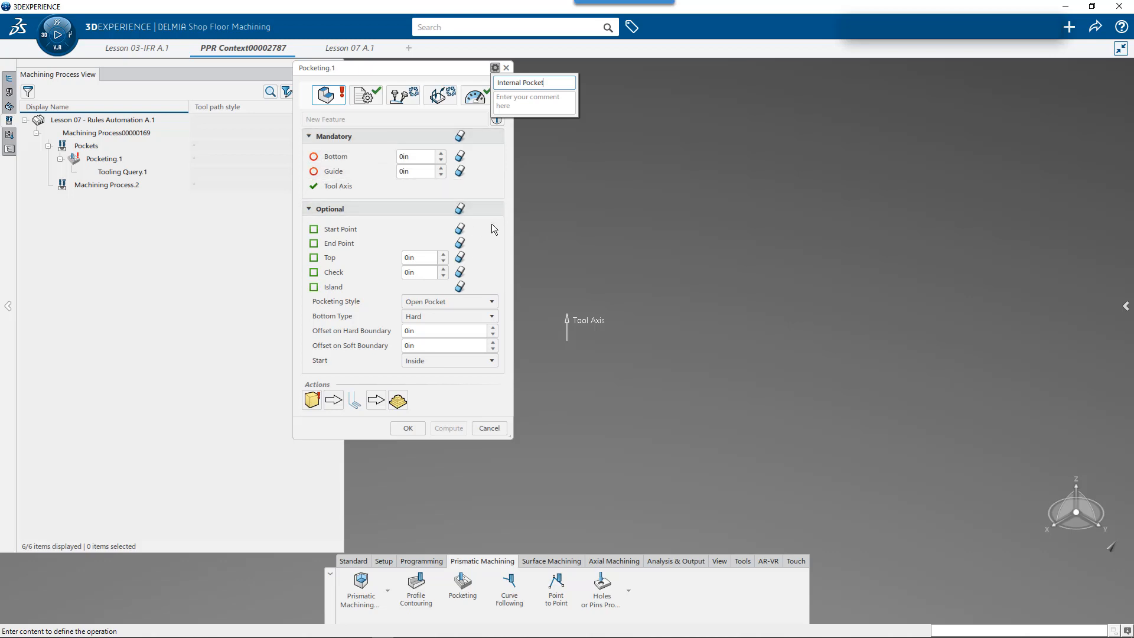
{"action": "key", "text": "Return"}
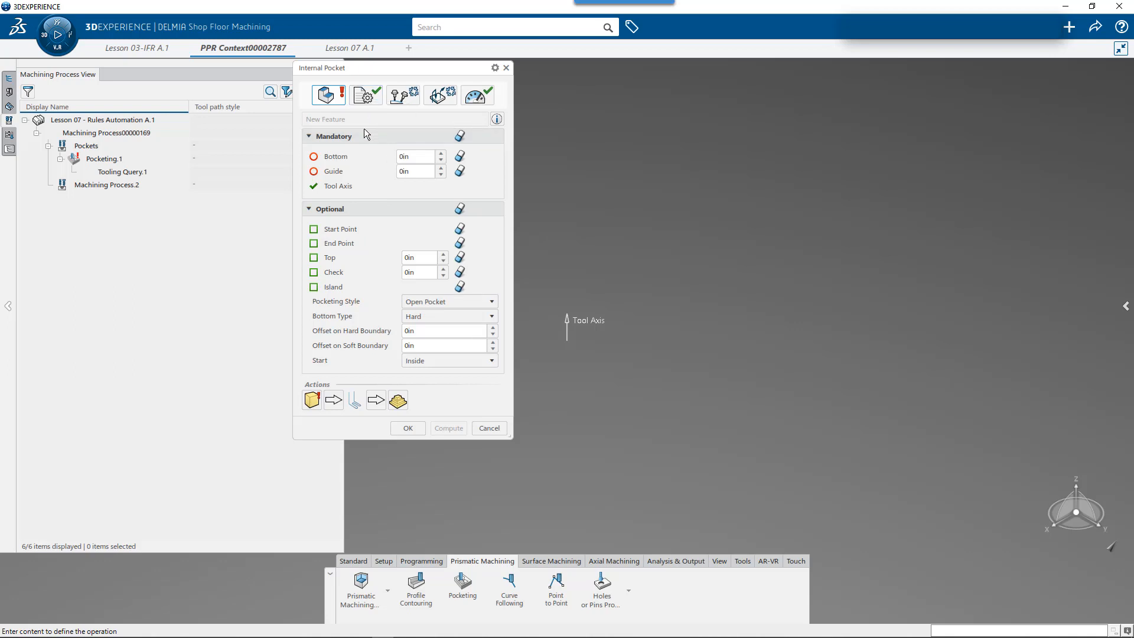
Set the Internal Pocket operation's pocketing style to Closed Pocket with a Hard bottom type.
{"action": "left_click", "coordinate": [448, 303]}
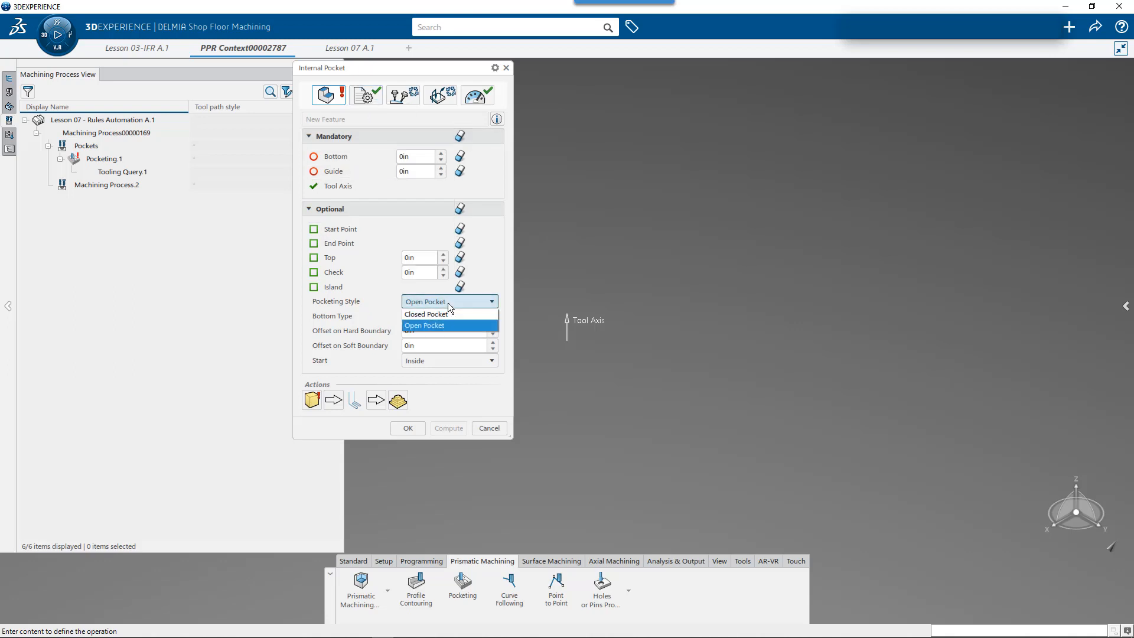
{"action": "left_click", "coordinate": [450, 311]}
{"action": "left_click", "coordinate": [450, 318]}
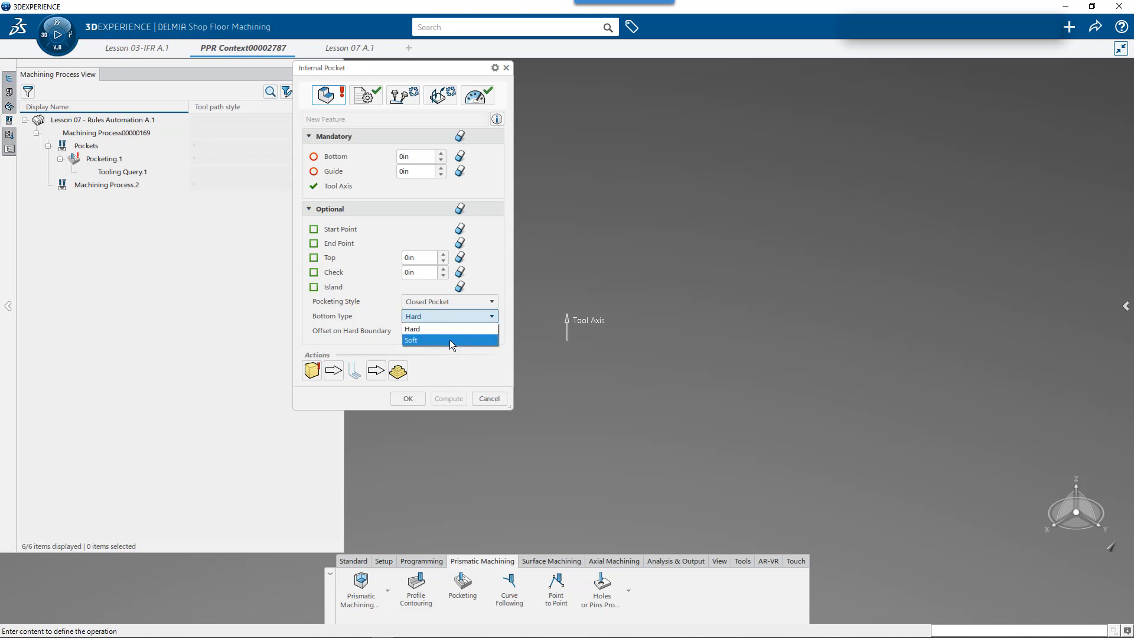
{"action": "left_click", "coordinate": [448, 329]}
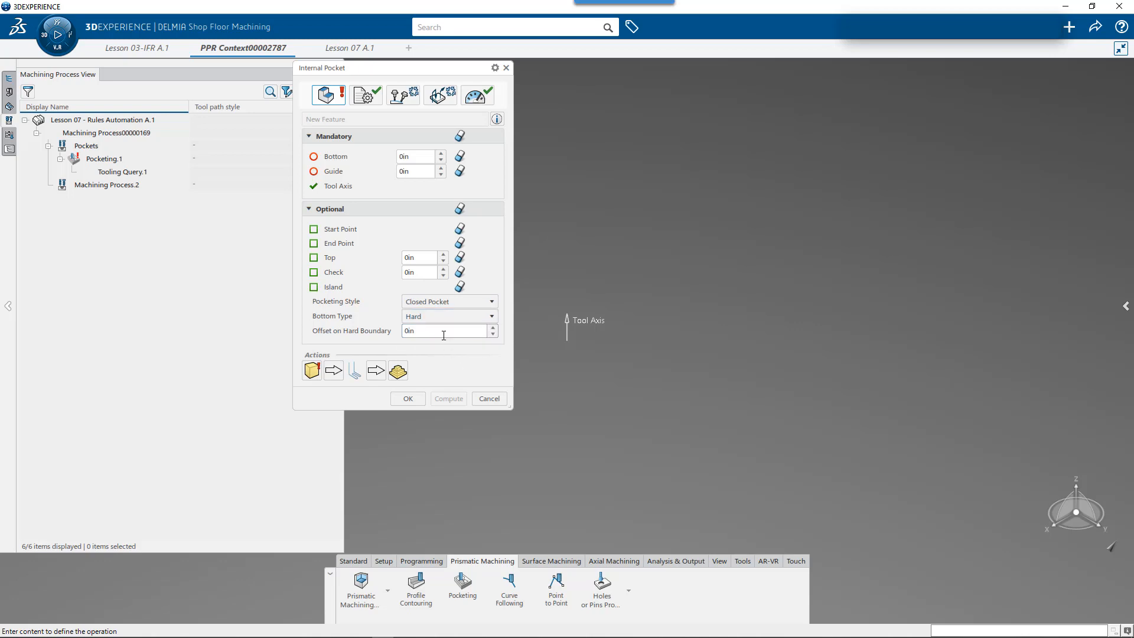
{"action": "double_click", "coordinate": [449, 336]}
Review the tool axis mode options and collision checking settings of the Internal Pocket operation.
{"action": "left_click", "coordinate": [400, 97]}
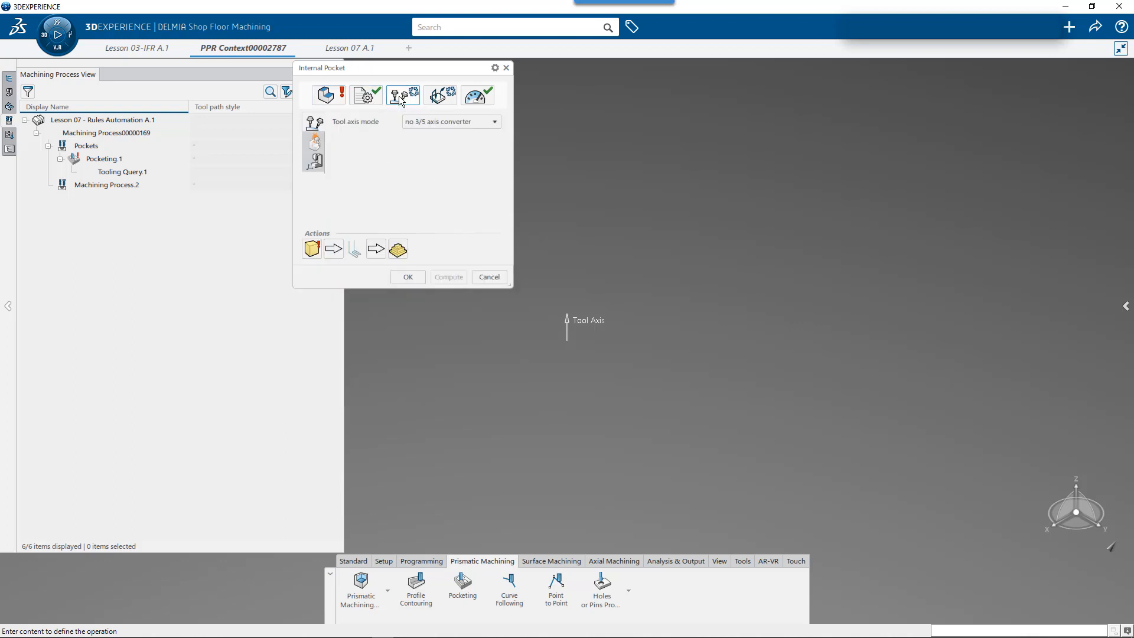
{"action": "left_click", "coordinate": [420, 120]}
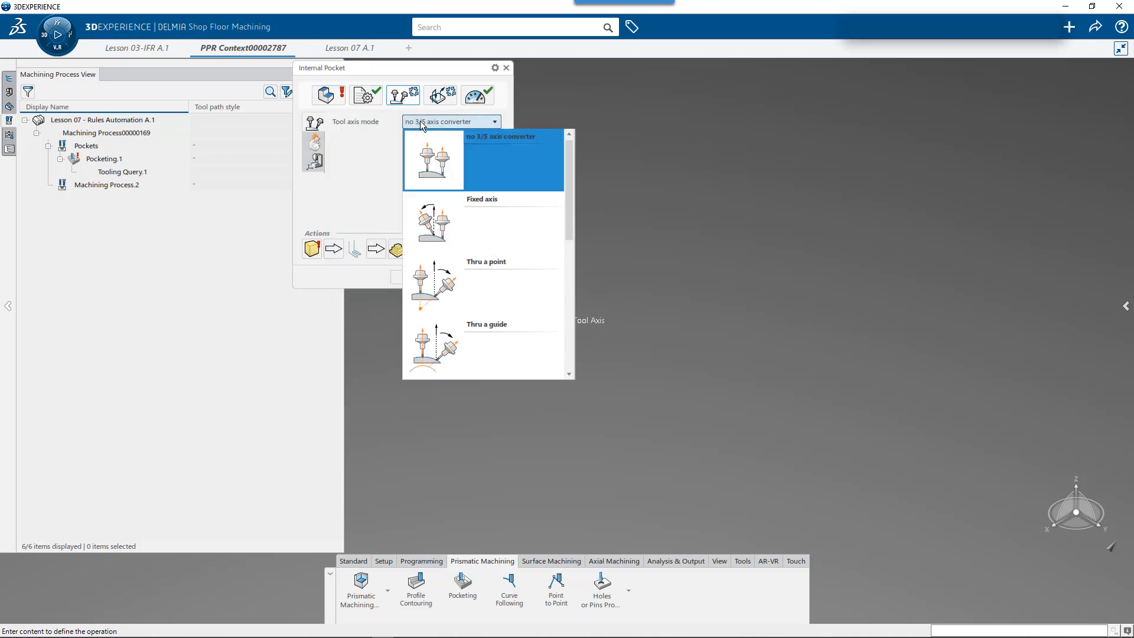
{"action": "left_click_drag", "start_coordinate": [567, 220], "coordinate": [573, 175]}
{"action": "left_click", "coordinate": [469, 158]}
{"action": "left_click", "coordinate": [317, 160]}
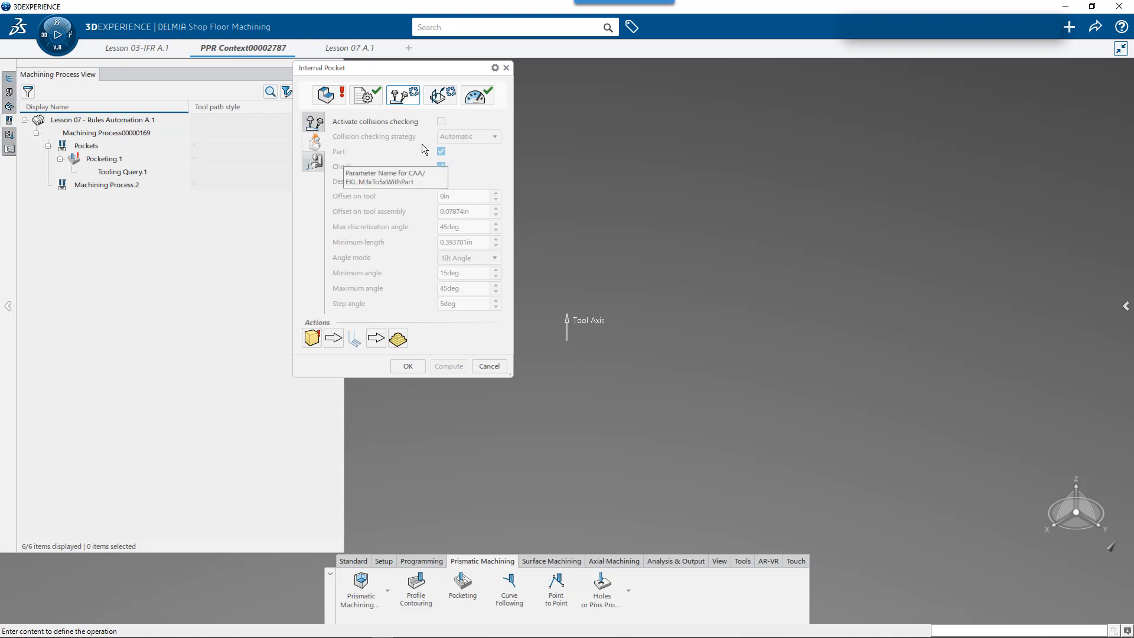
{"action": "left_click", "coordinate": [317, 168]}
Activate the approach, retract and clearance macros of Internal Pocket, set clearance to Distance, and confirm the operation.
{"action": "left_click", "coordinate": [470, 96]}
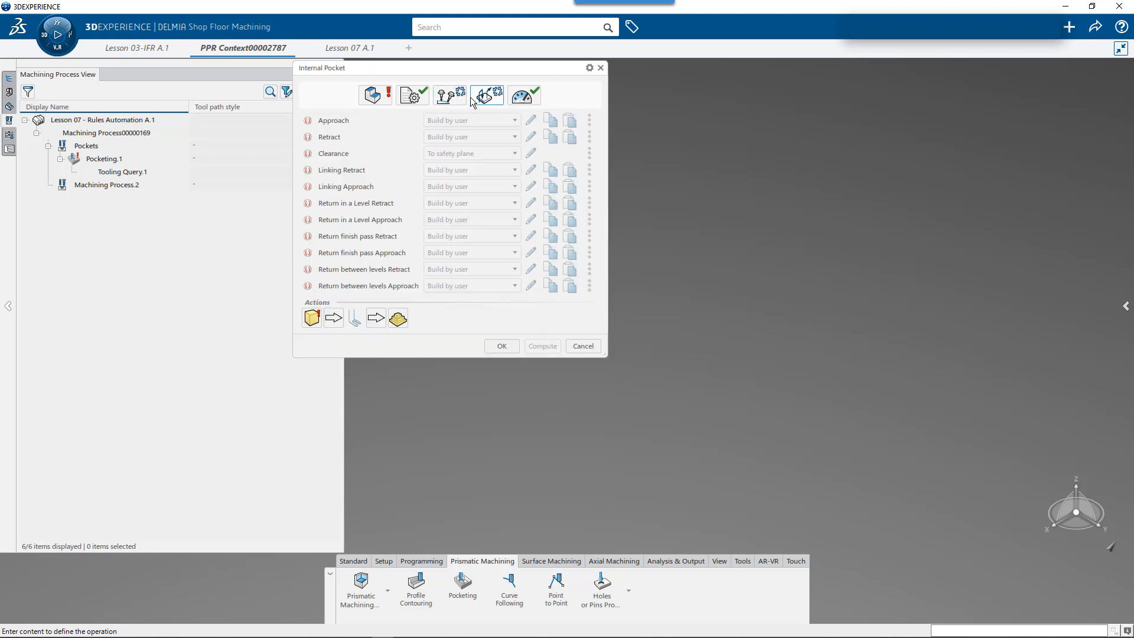
{"action": "left_click", "coordinate": [318, 123]}
{"action": "left_click", "coordinate": [317, 136]}
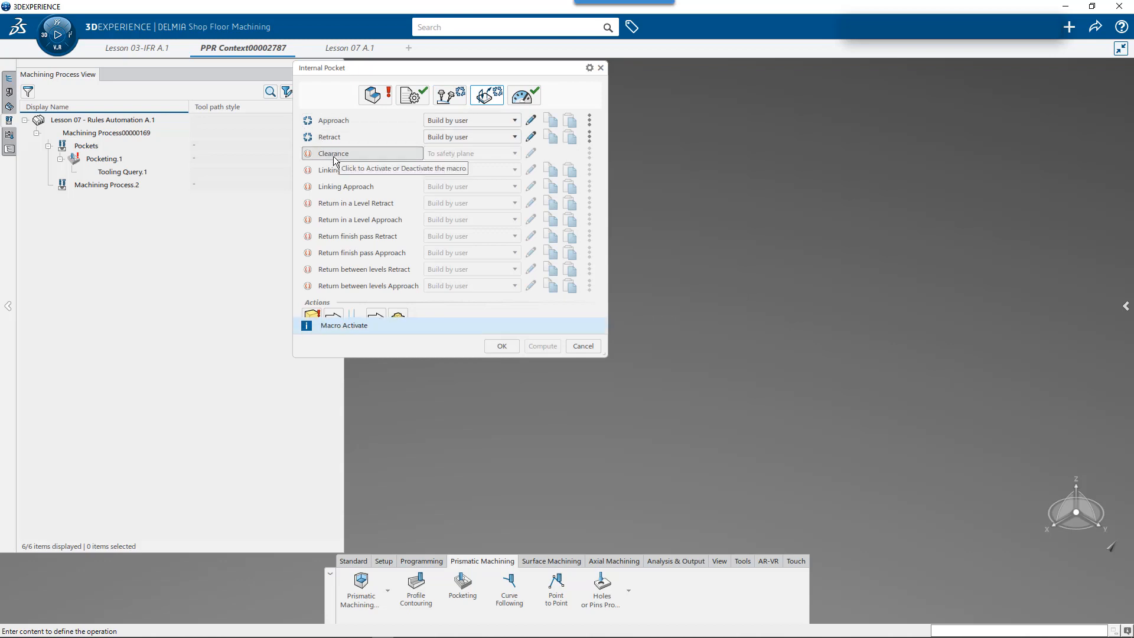
{"action": "left_click", "coordinate": [514, 154]}
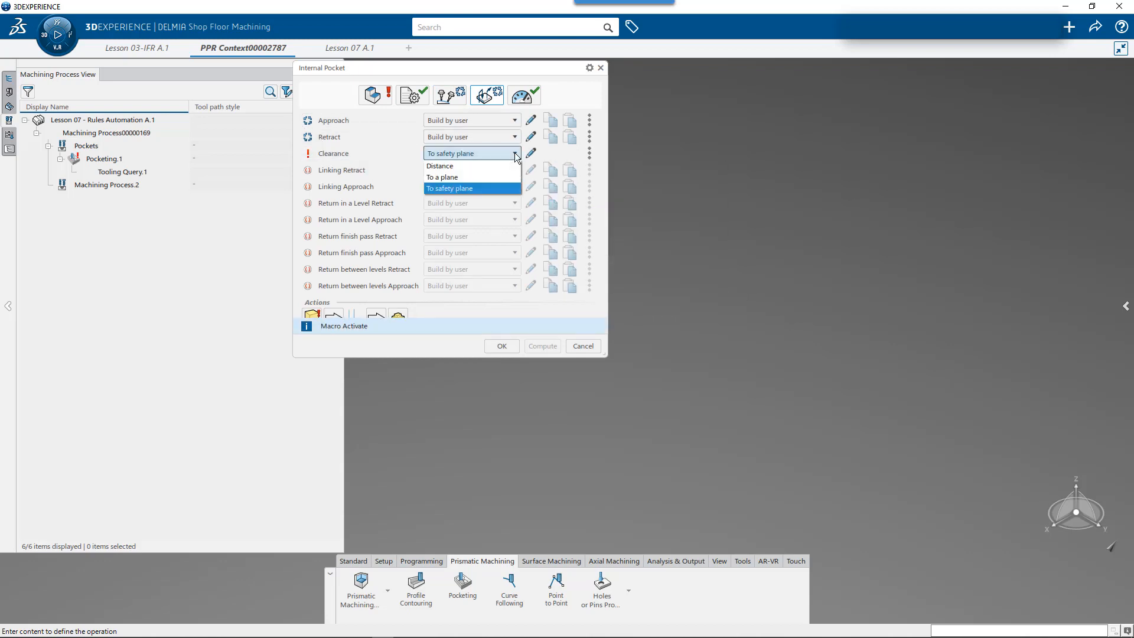
{"action": "left_click", "coordinate": [484, 166]}
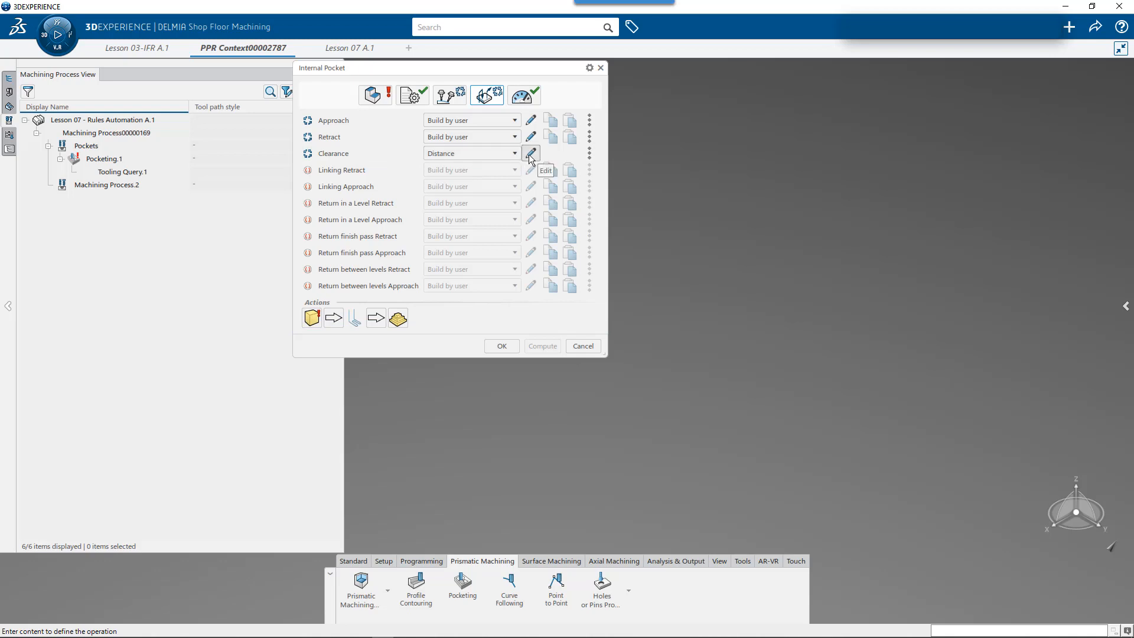
{"action": "left_click", "coordinate": [524, 96]}
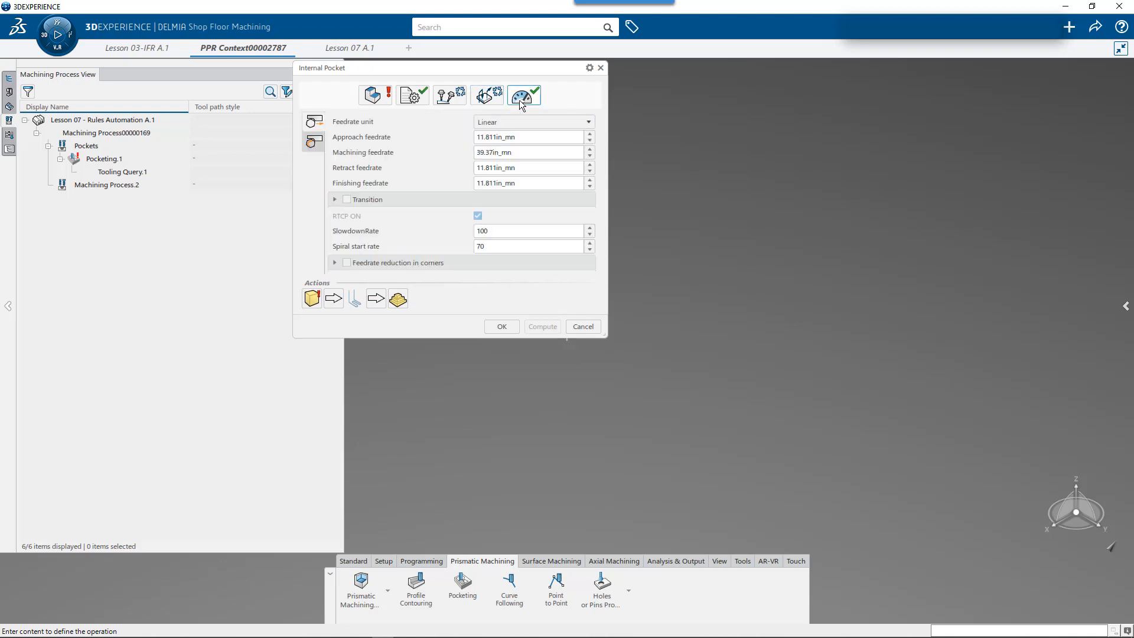
{"action": "left_click", "coordinate": [502, 326]}
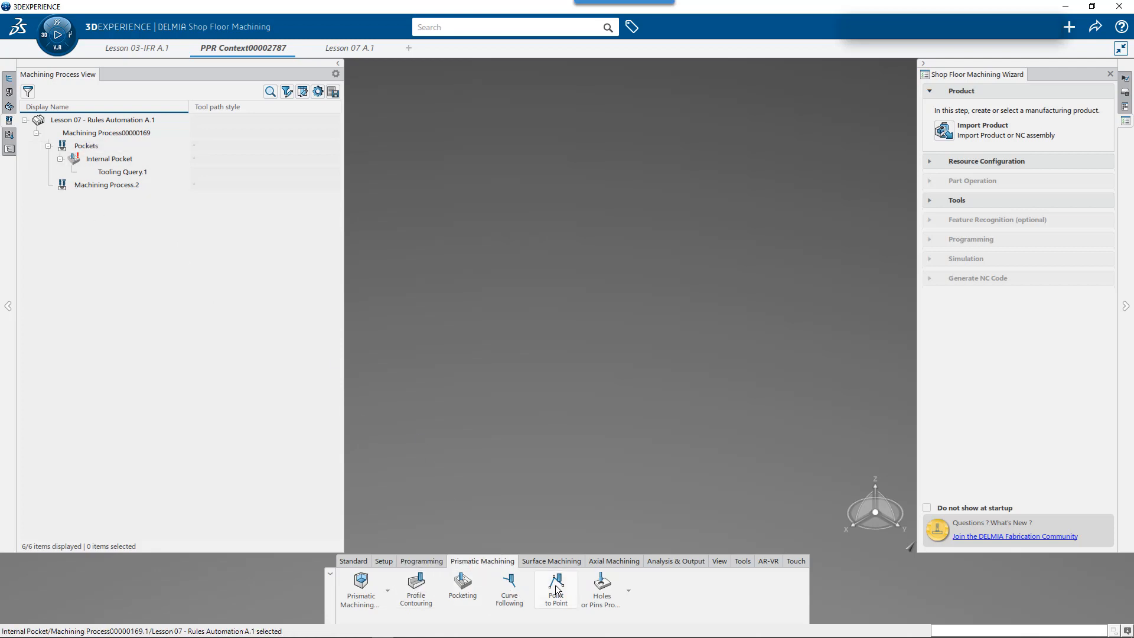
Insert a Deburring operation after Internal Pocket in the Pockets machining process.
{"action": "left_click", "coordinate": [617, 561]}
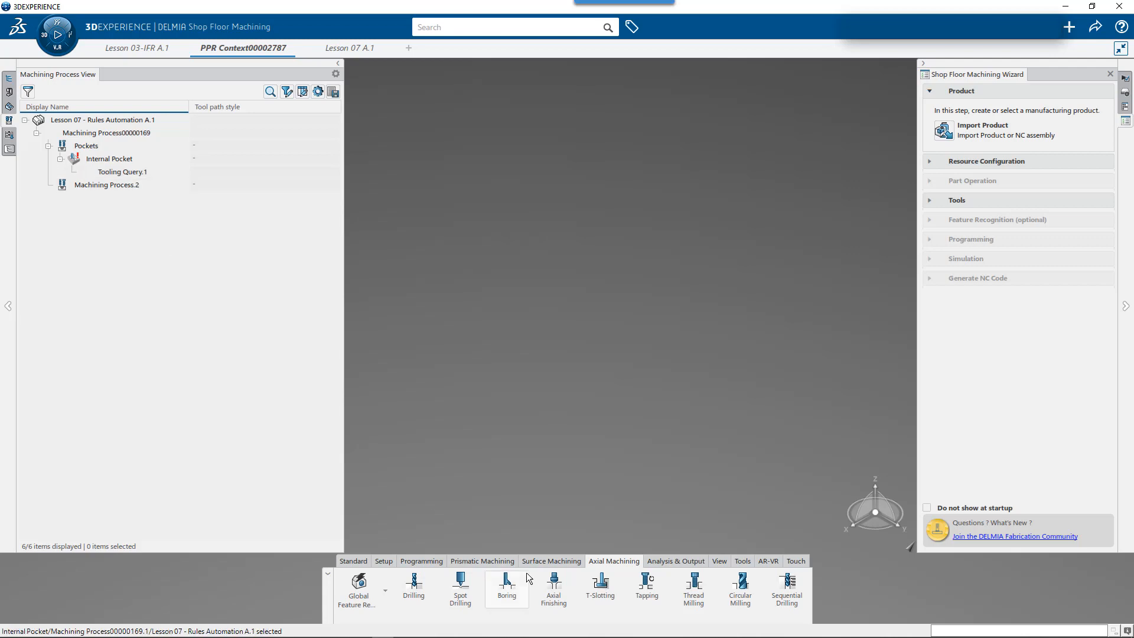
{"action": "left_click", "coordinate": [499, 561]}
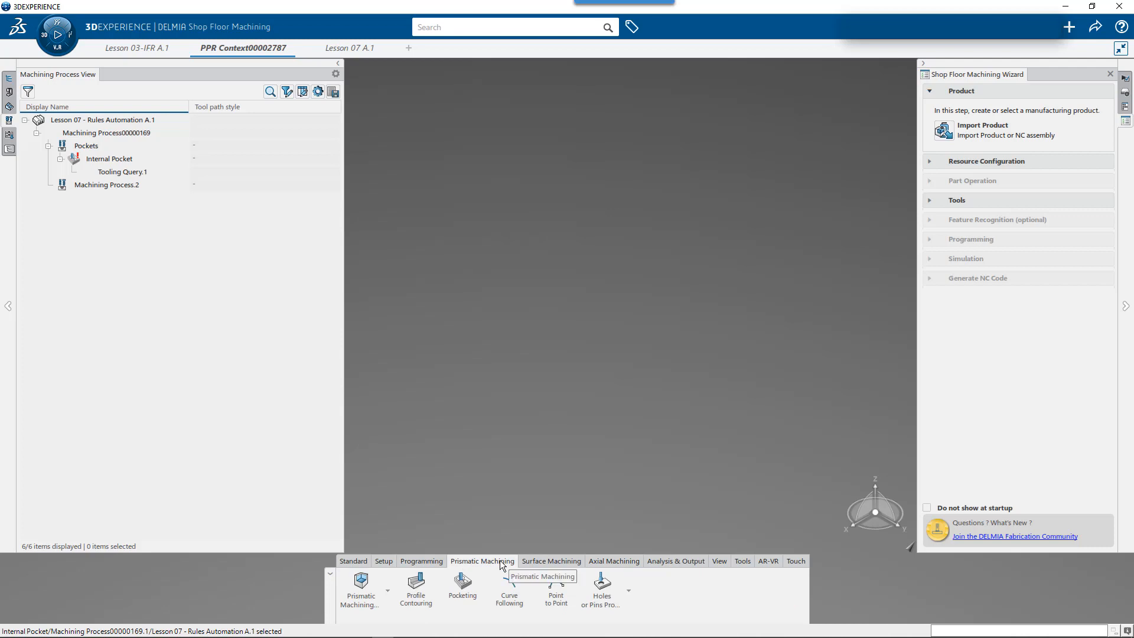
{"action": "left_click", "coordinate": [534, 560]}
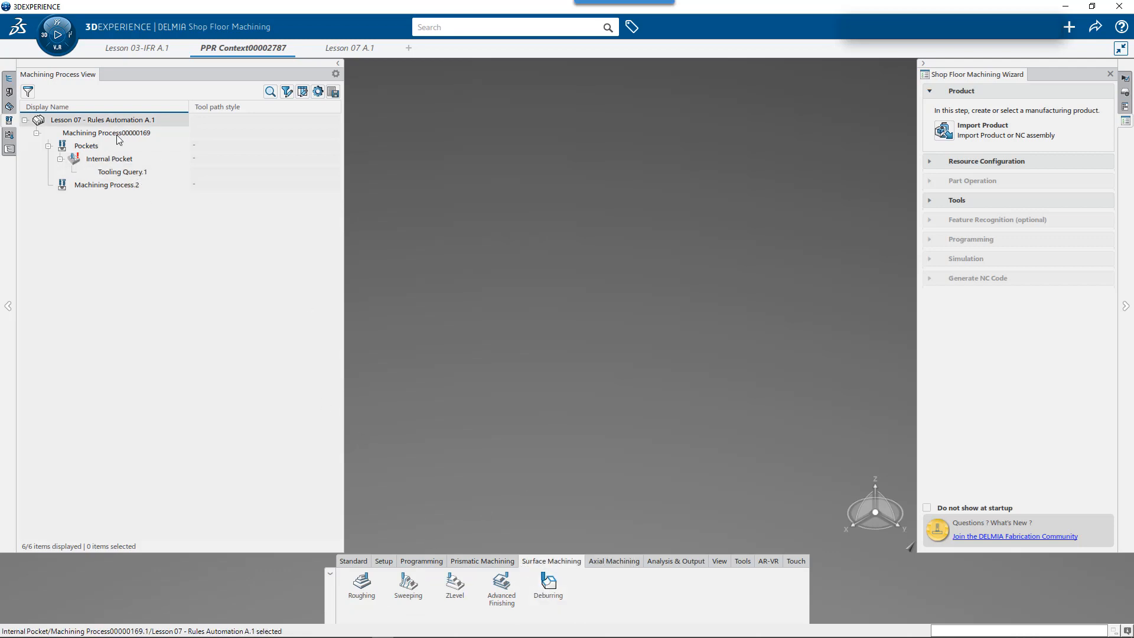
{"action": "left_click", "coordinate": [108, 159]}
{"action": "left_click", "coordinate": [548, 584]}
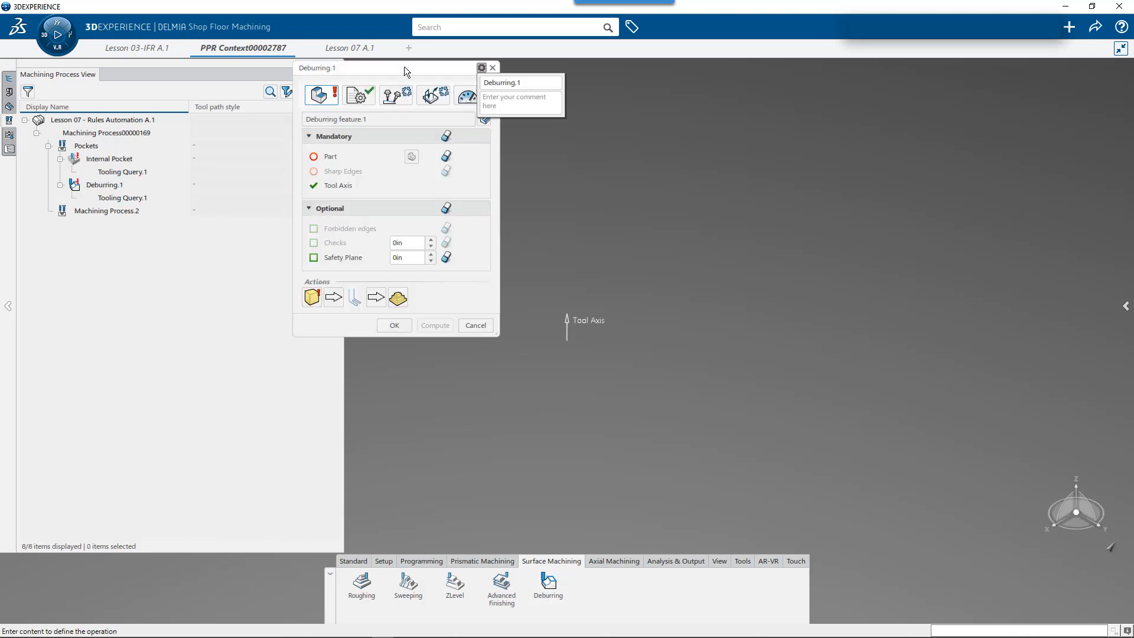
Switch the Deburring geometry from Part to Sharp Edges, review its strategy and macro settings, and confirm the operation.
{"action": "left_click", "coordinate": [463, 176]}
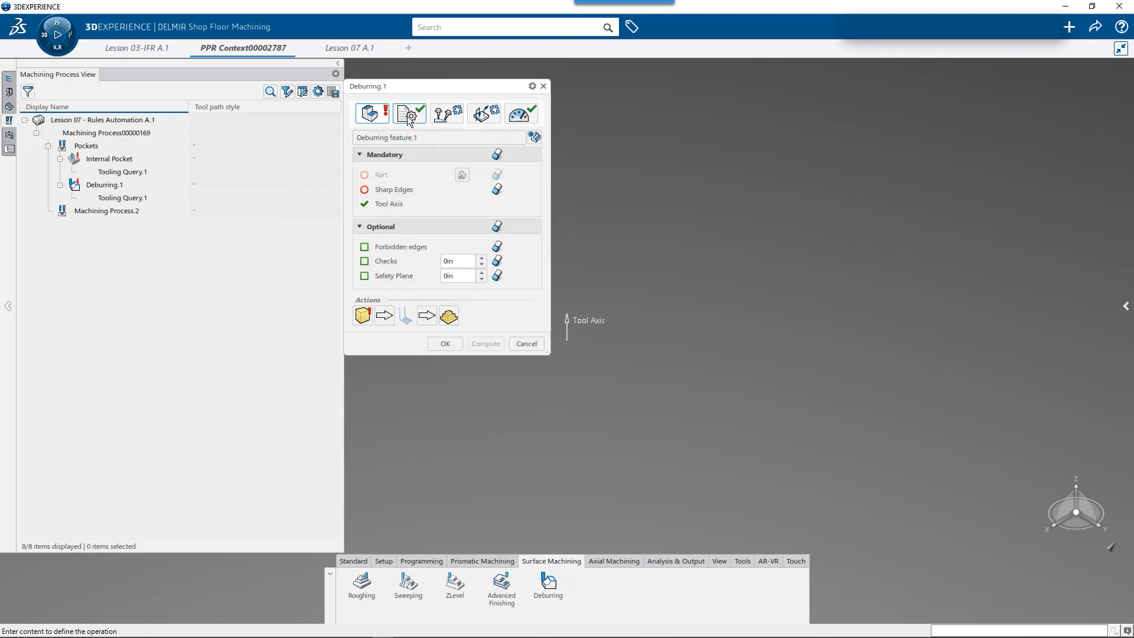
{"action": "left_click", "coordinate": [455, 118]}
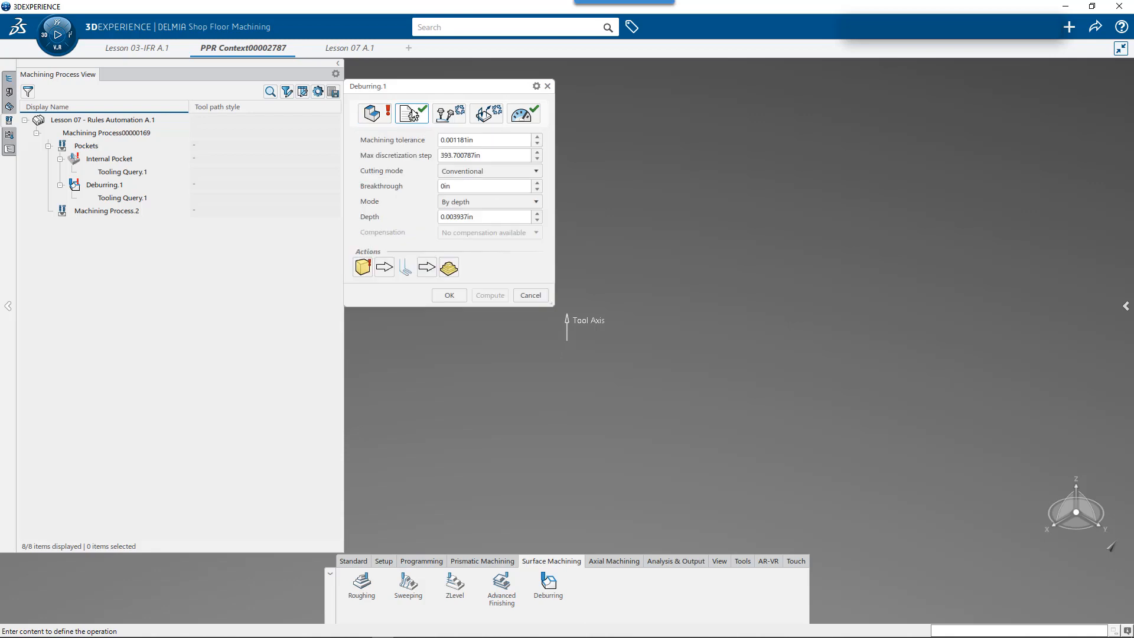
{"action": "left_click", "coordinate": [456, 116]}
{"action": "left_click", "coordinate": [486, 114]}
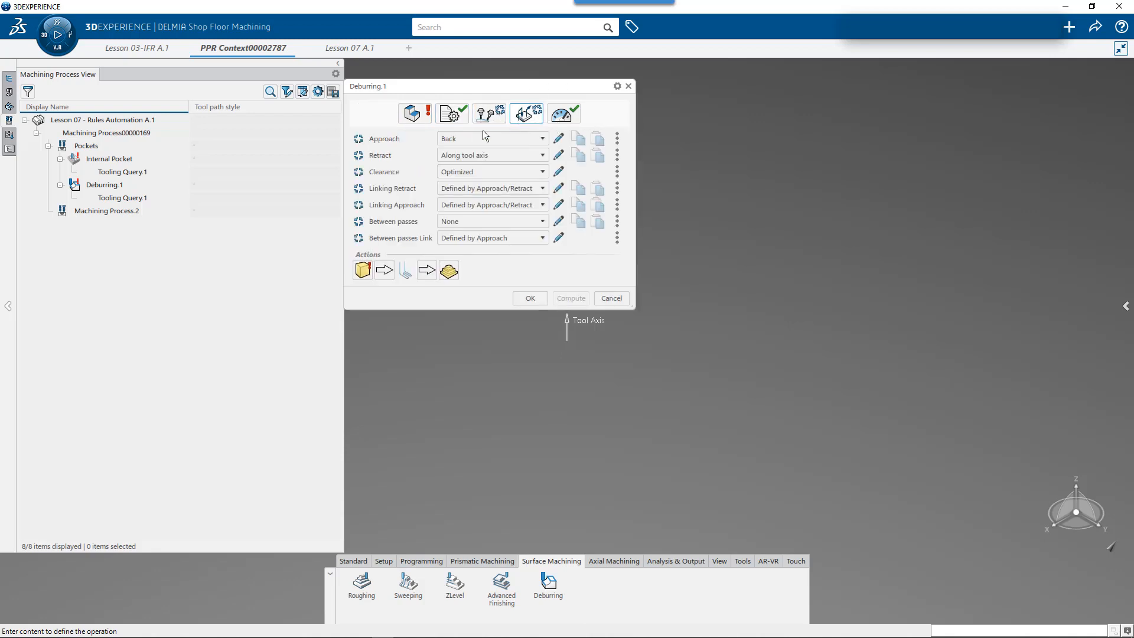
{"action": "left_click", "coordinate": [530, 298]}
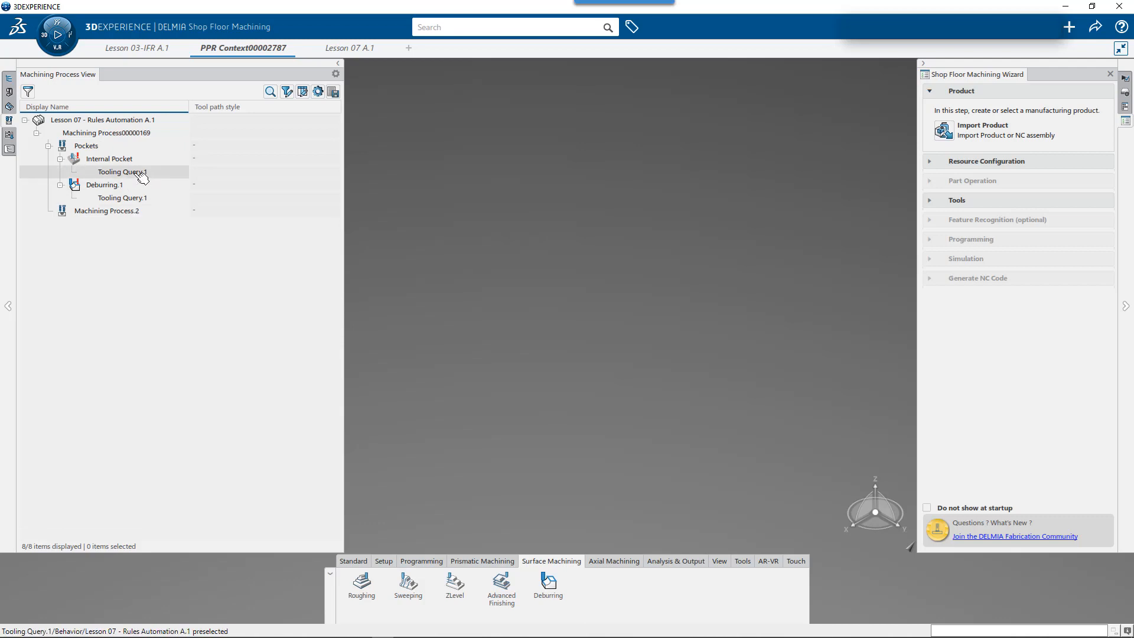
Delete the empty Machining Process.2 from the machining process tree.
{"action": "right_click", "coordinate": [124, 211]}
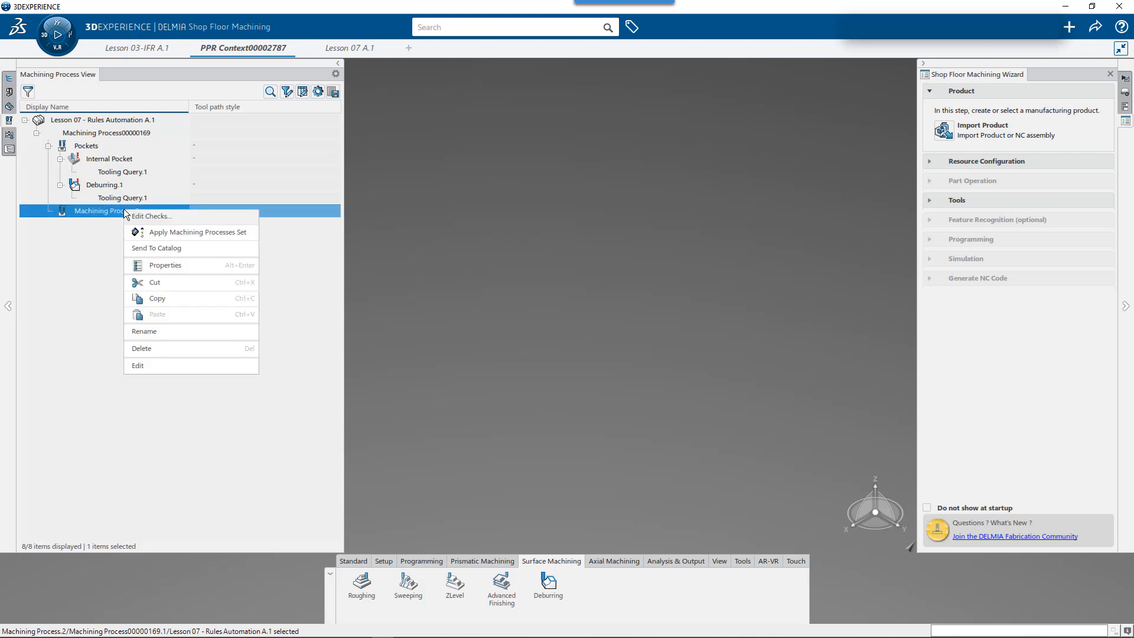
{"action": "left_click", "coordinate": [159, 348]}
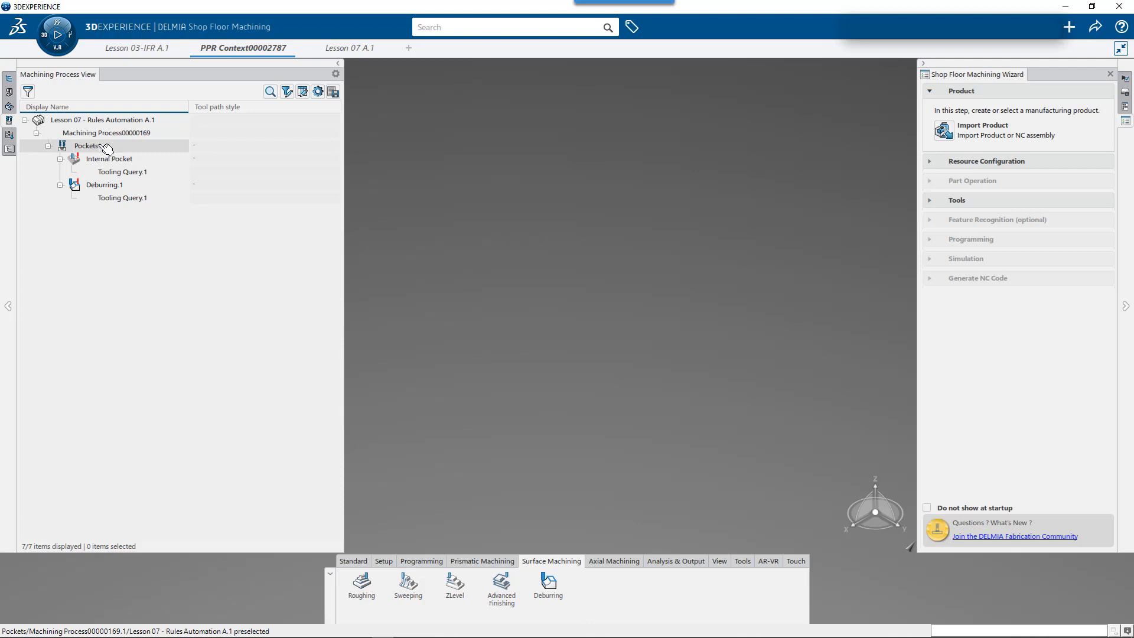
Rename the Pockets machining process to "Internal blind Pocket - Deburr" and save the work.
{"action": "right_click", "coordinate": [100, 146]}
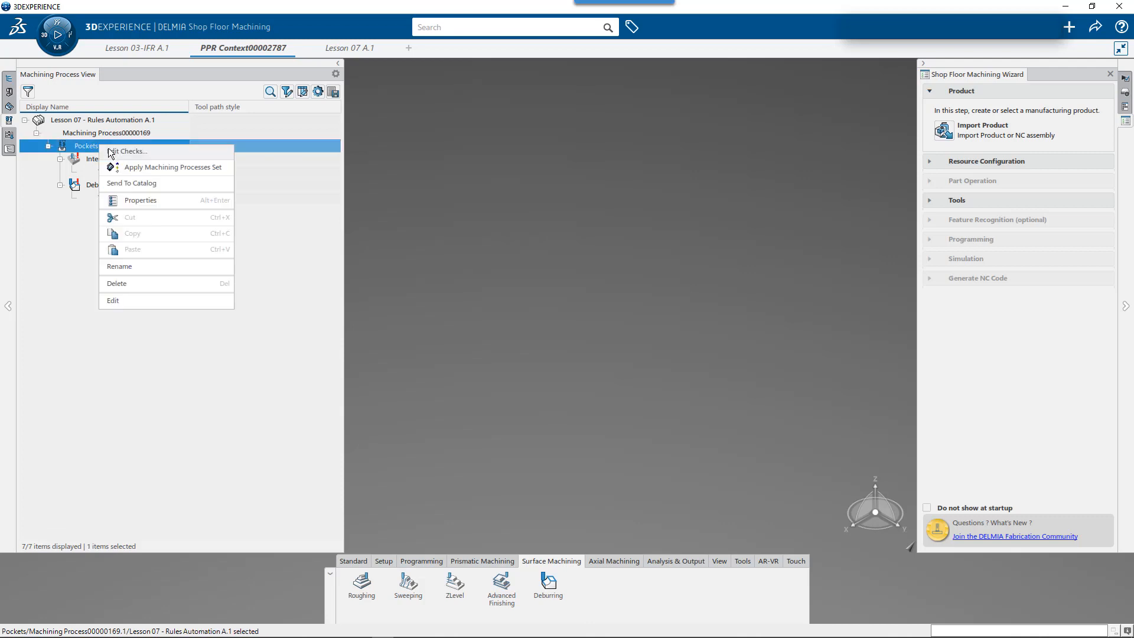
{"action": "left_click", "coordinate": [149, 197]}
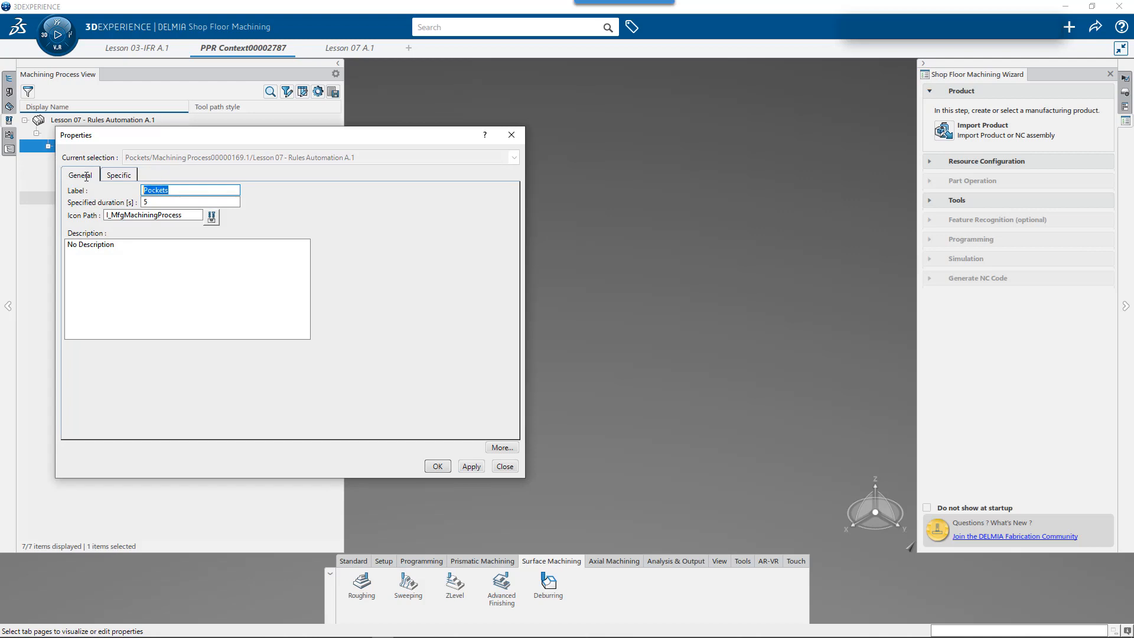
{"action": "type", "text": "Internal blind"}
{"action": "left_click", "coordinate": [470, 467]}
{"action": "left_click", "coordinate": [437, 467]}
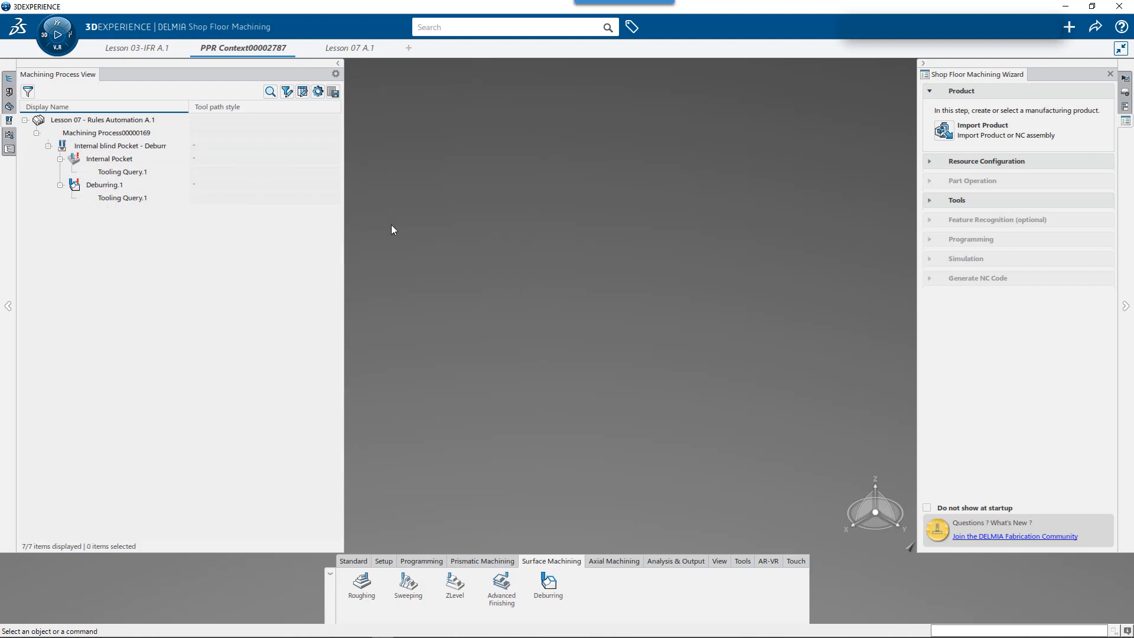
{"action": "key", "text": "ctrl+s"}
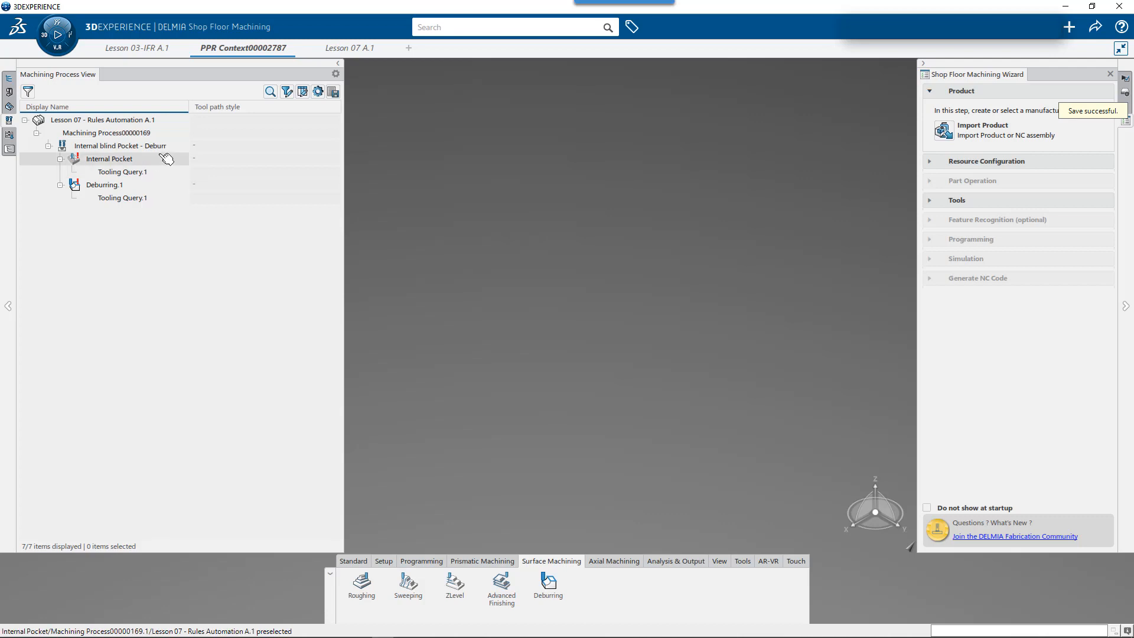
Open the Internal Pocket operation's tooling query, target the cutting tool and turn off the Inch Tooling - Generic lookup.
{"action": "right_click", "coordinate": [156, 174]}
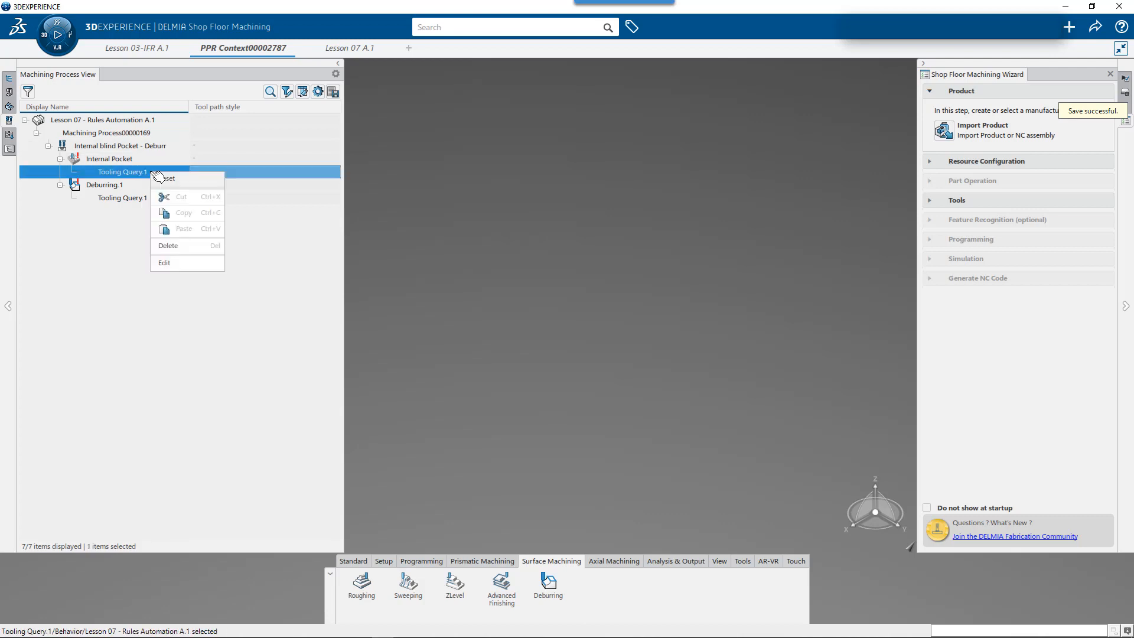
{"action": "left_click", "coordinate": [126, 272]}
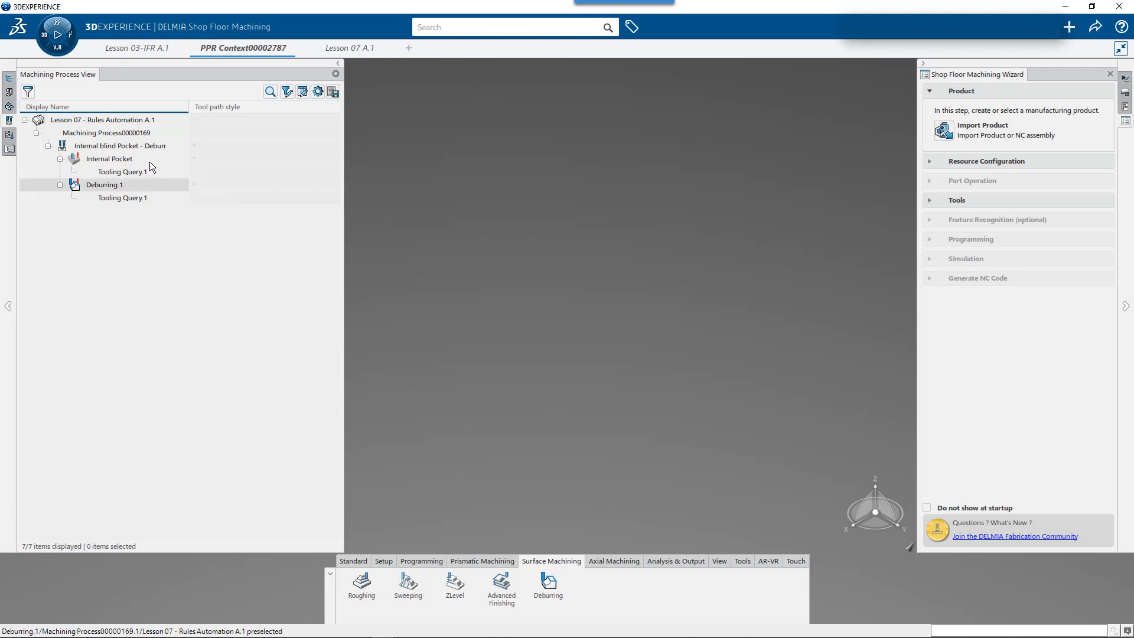
{"action": "double_click", "coordinate": [153, 169]}
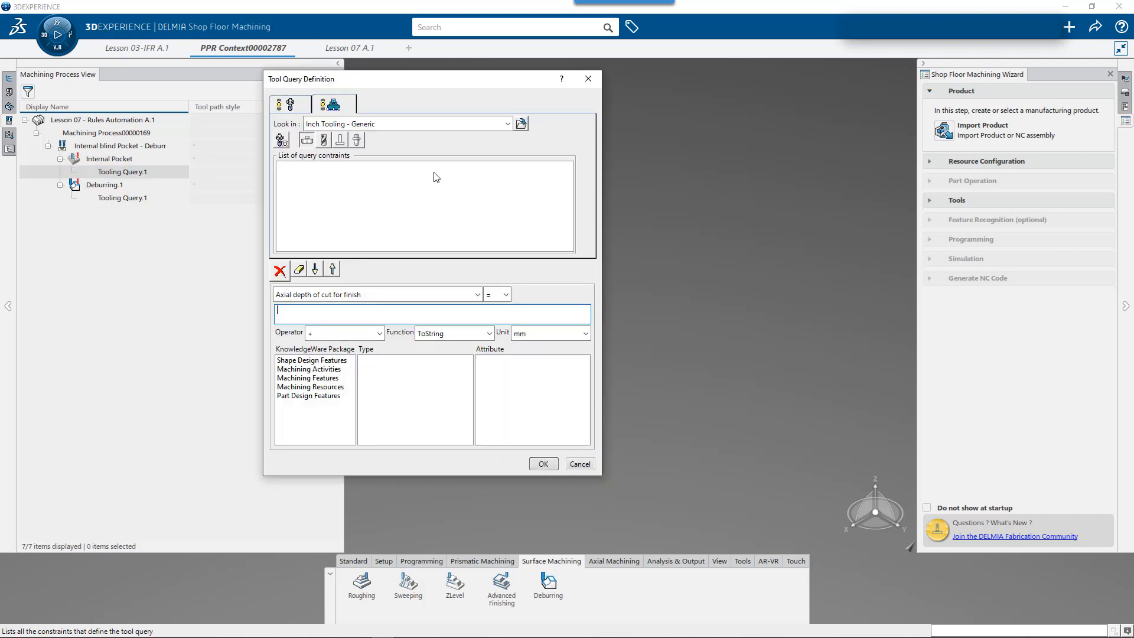
{"action": "left_click_drag", "start_coordinate": [417, 83], "coordinate": [555, 89]}
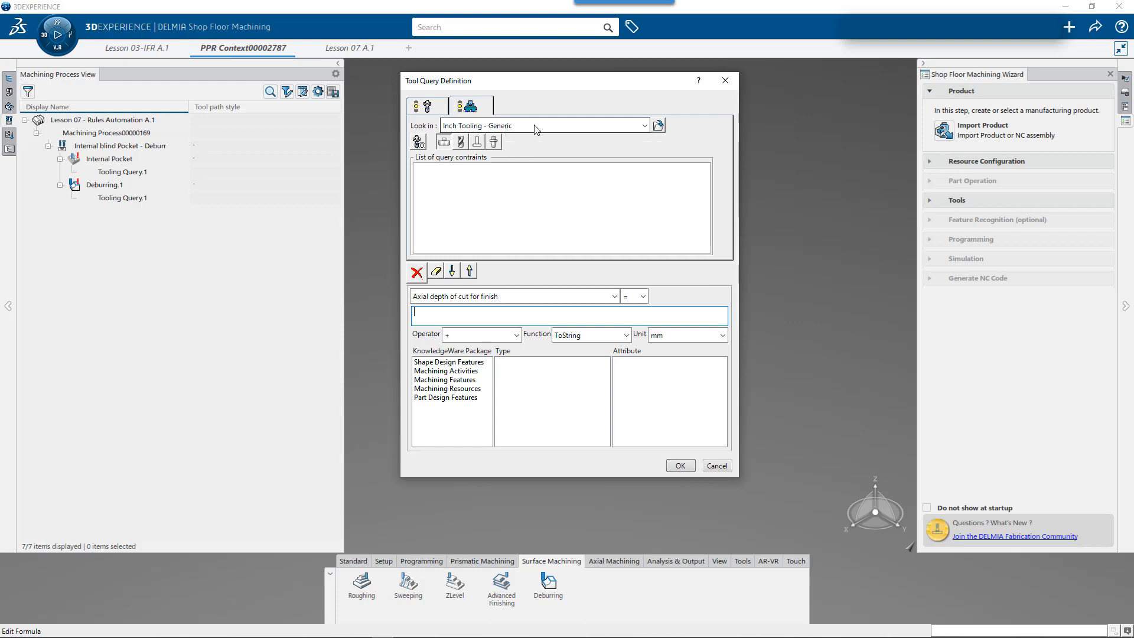
{"action": "left_click", "coordinate": [461, 143]}
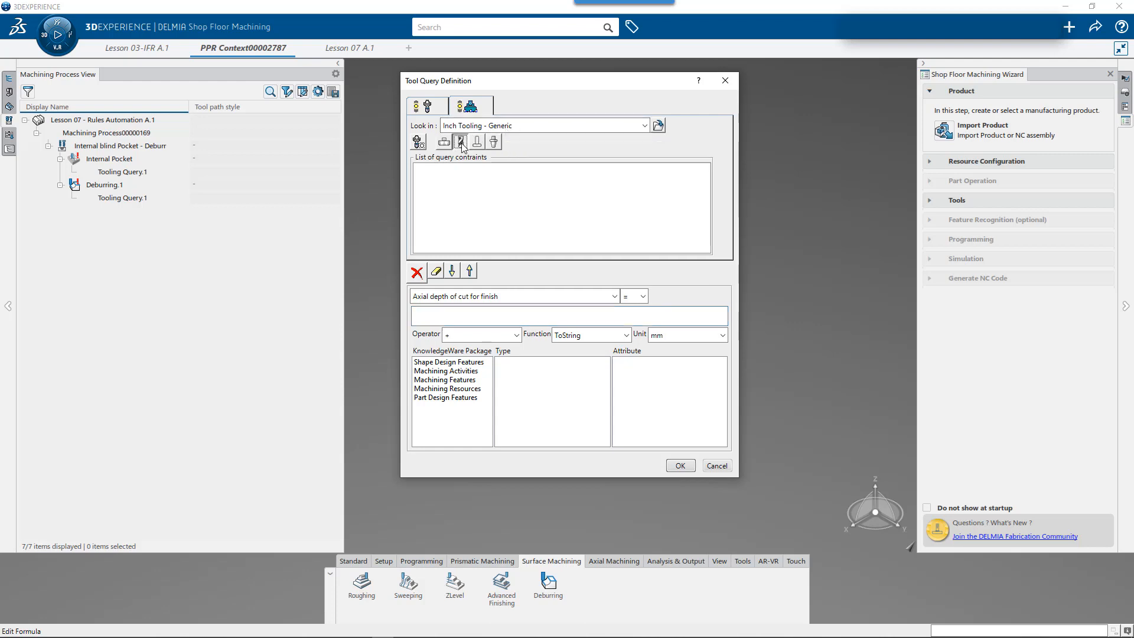
{"action": "left_click", "coordinate": [418, 145]}
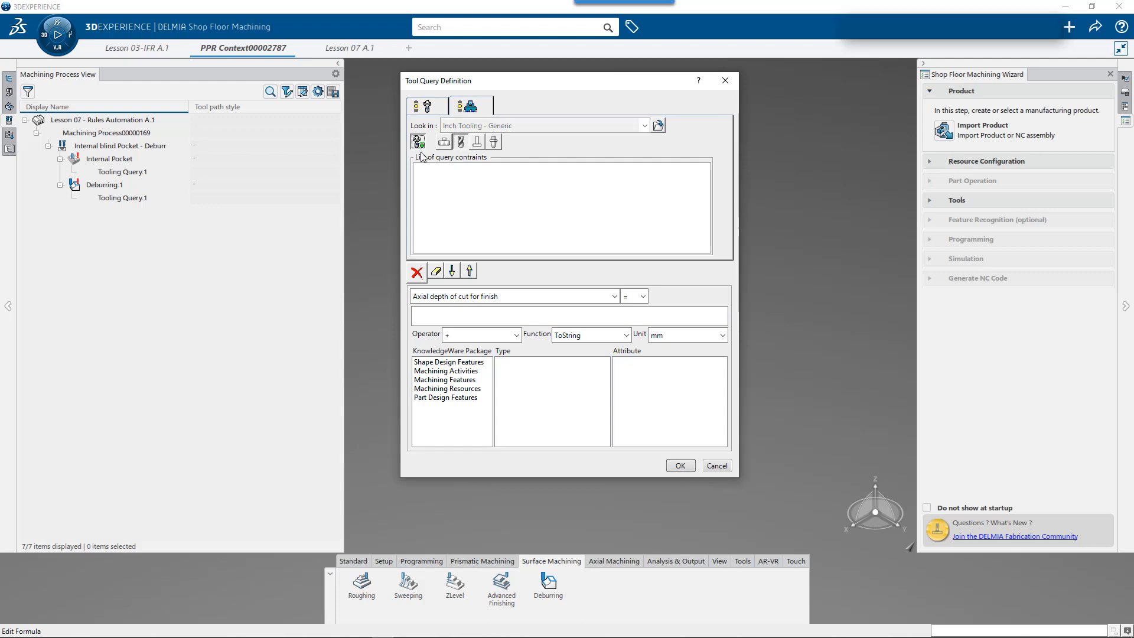
{"action": "left_click", "coordinate": [459, 145]}
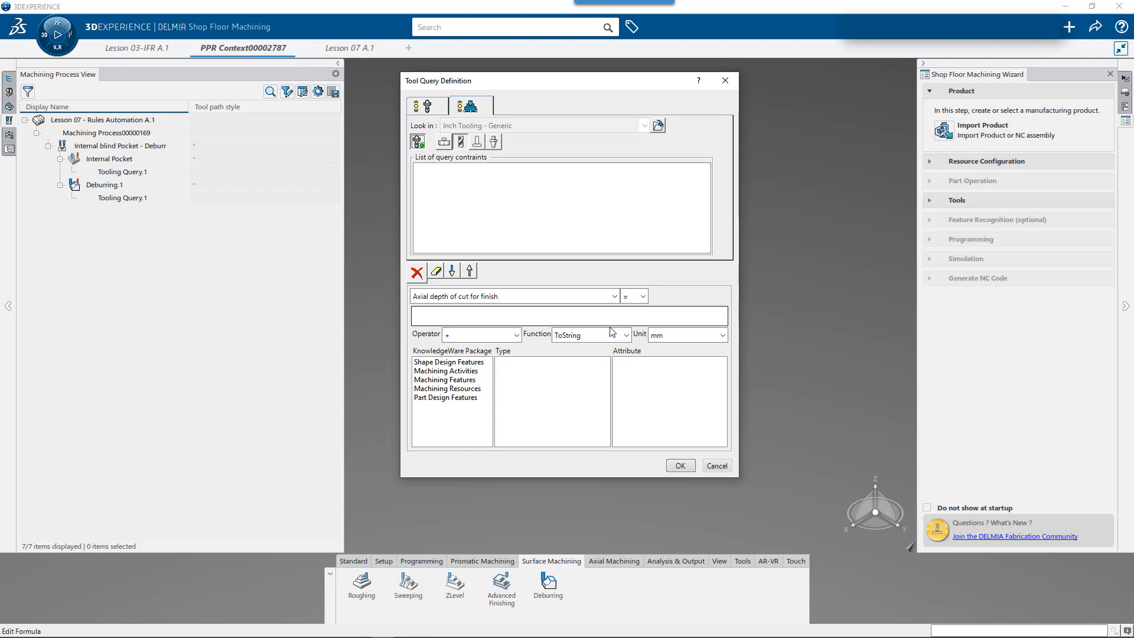
Choose Cutting diameter with the = condition as the basis for a tool query constraint.
{"action": "left_click", "coordinate": [614, 296]}
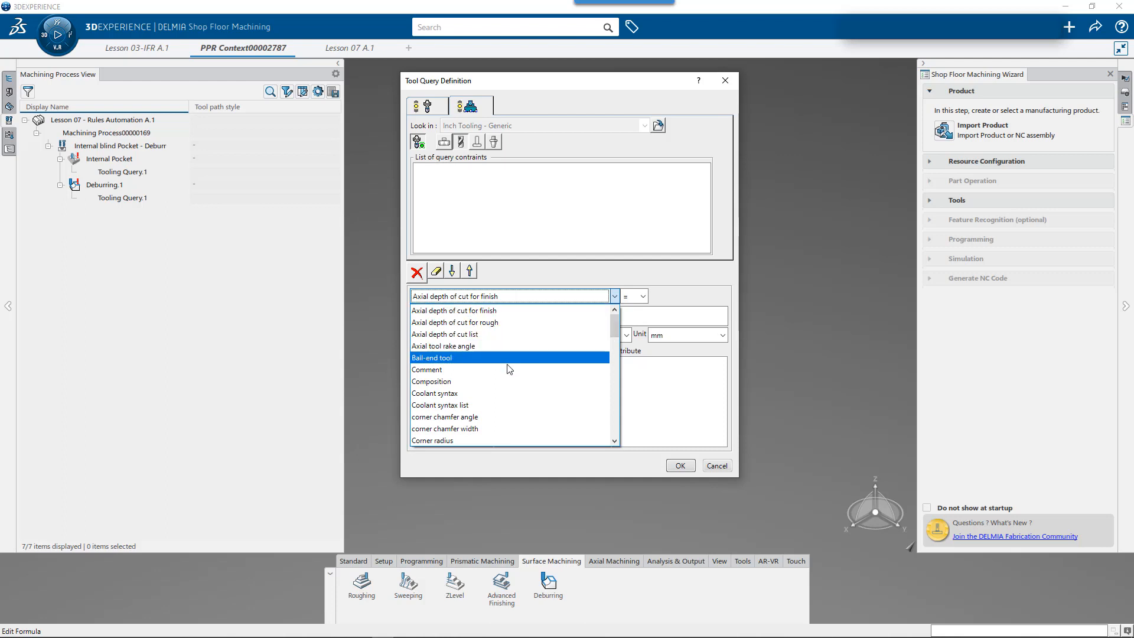
{"action": "left_click_drag", "start_coordinate": [615, 338], "coordinate": [616, 351]}
{"action": "left_click", "coordinate": [441, 392]}
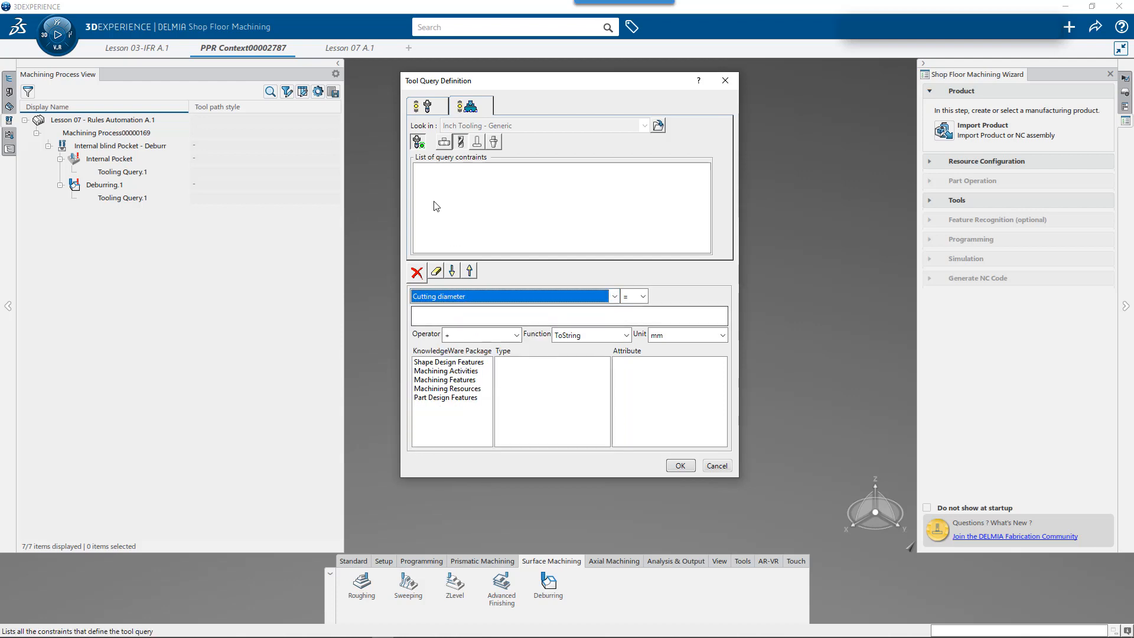
{"action": "left_click", "coordinate": [643, 297]}
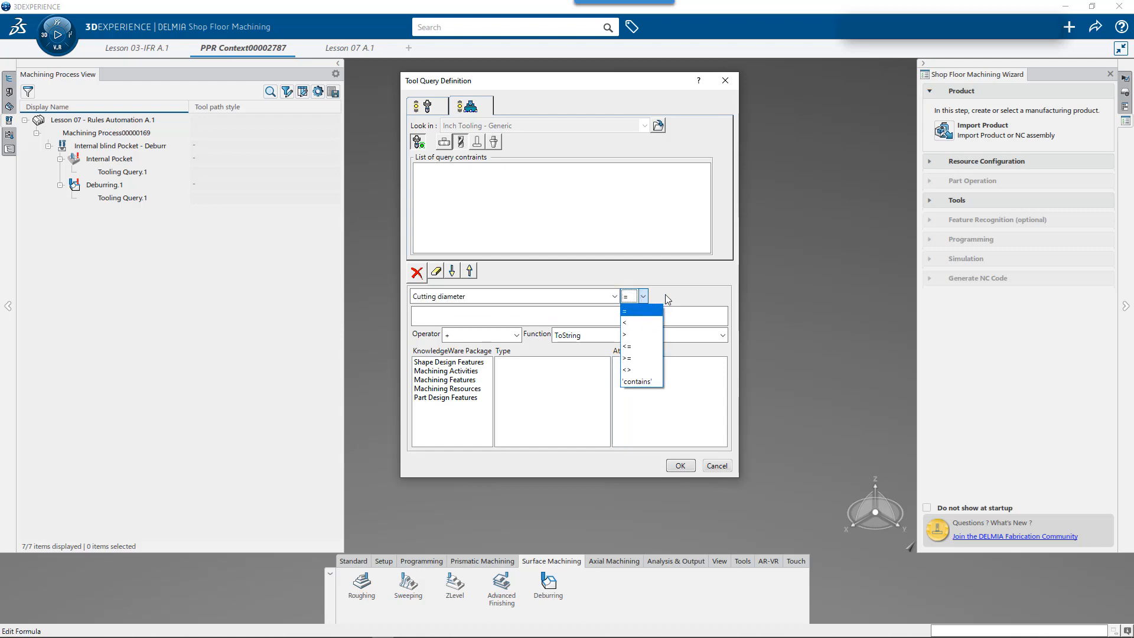
{"action": "left_click", "coordinate": [641, 311]}
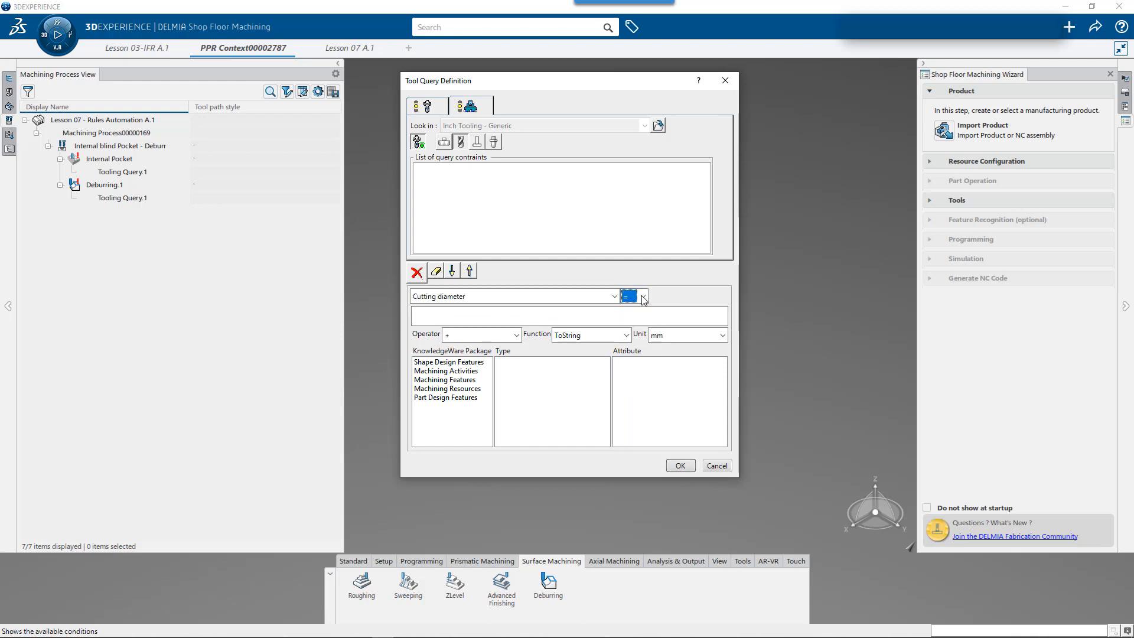
Examine the Machining Features types and the attributes of Prismatic Feature, Prismatic Pocket and Machining Feature, and cancel the tool query.
{"action": "left_click", "coordinate": [467, 381]}
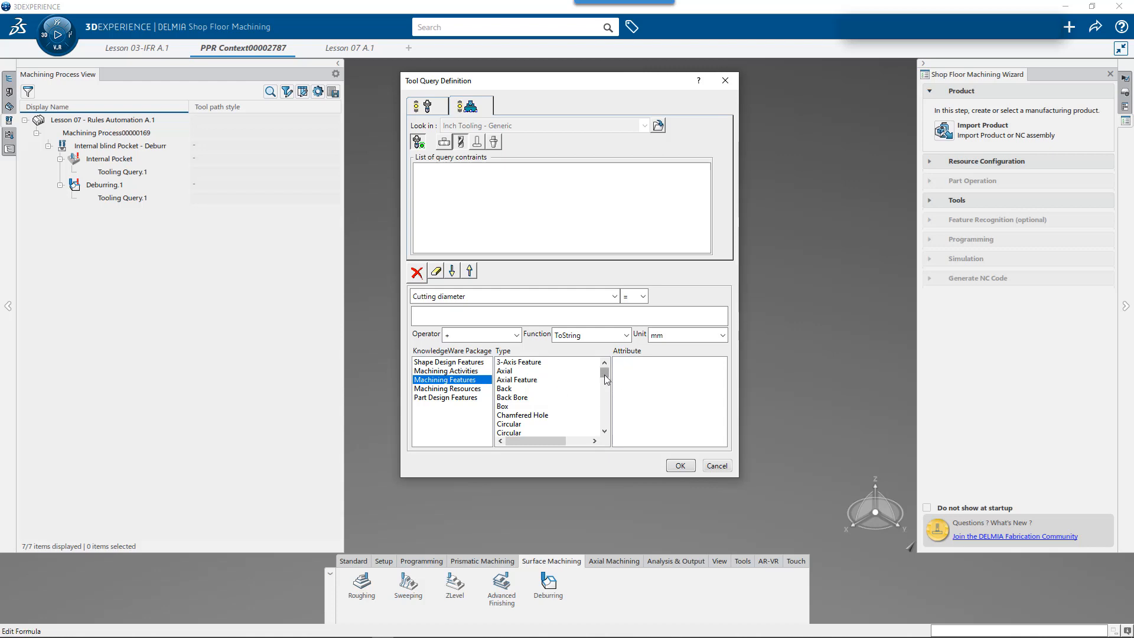
{"action": "left_click_drag", "start_coordinate": [605, 379], "coordinate": [606, 397]}
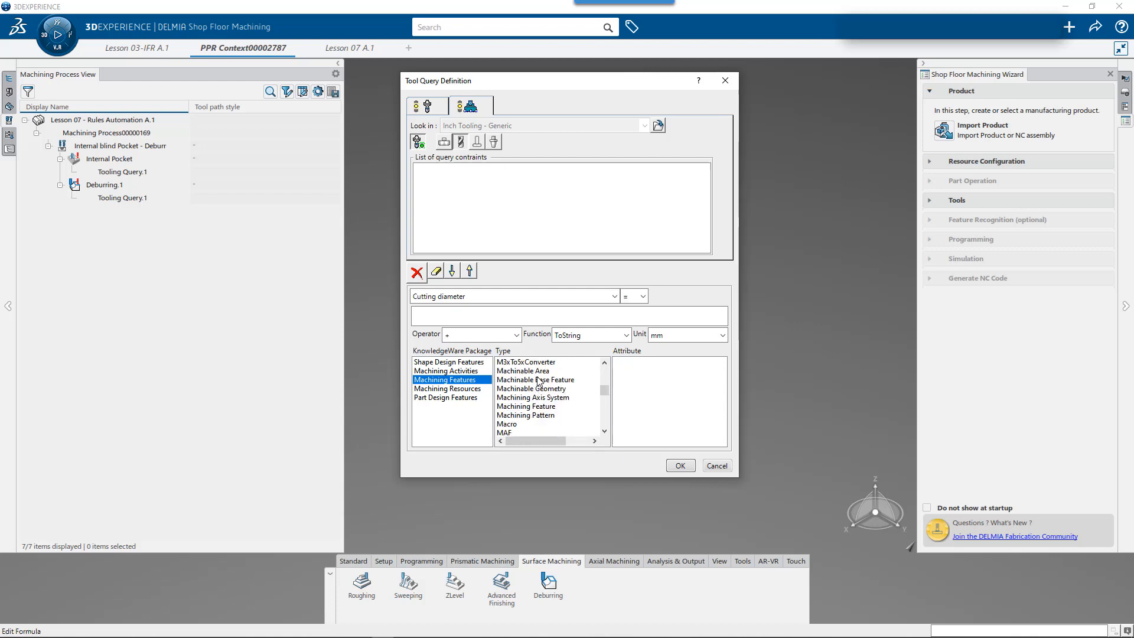
{"action": "left_click", "coordinate": [605, 431]}
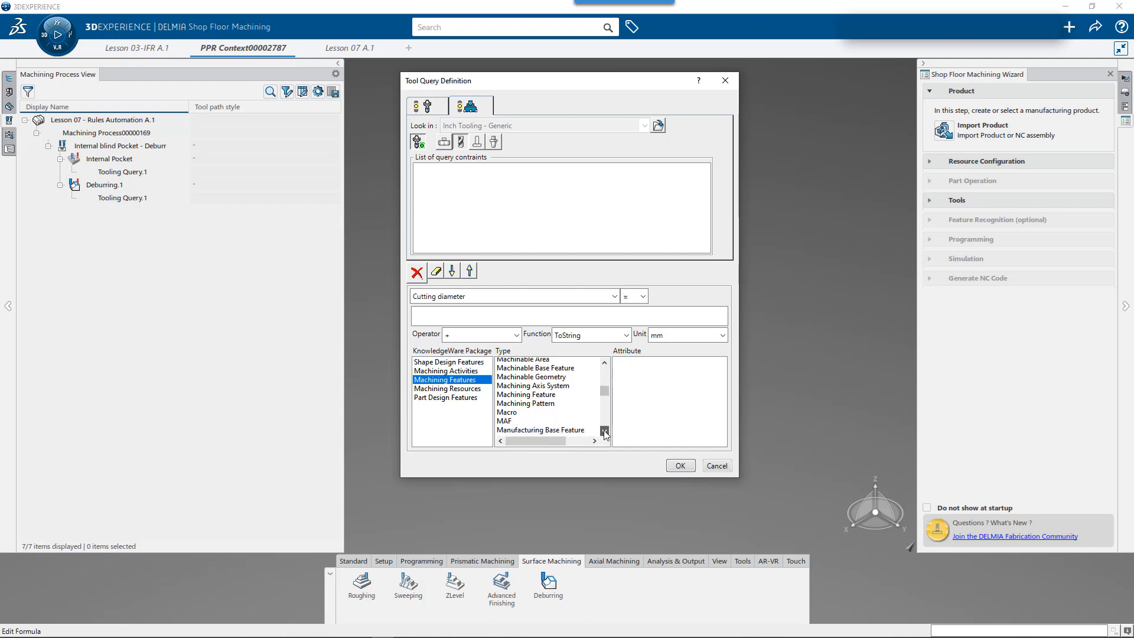
{"action": "left_click", "coordinate": [604, 431]}
{"action": "left_click", "coordinate": [604, 432]}
{"action": "left_click_drag", "start_coordinate": [604, 394], "coordinate": [606, 413]}
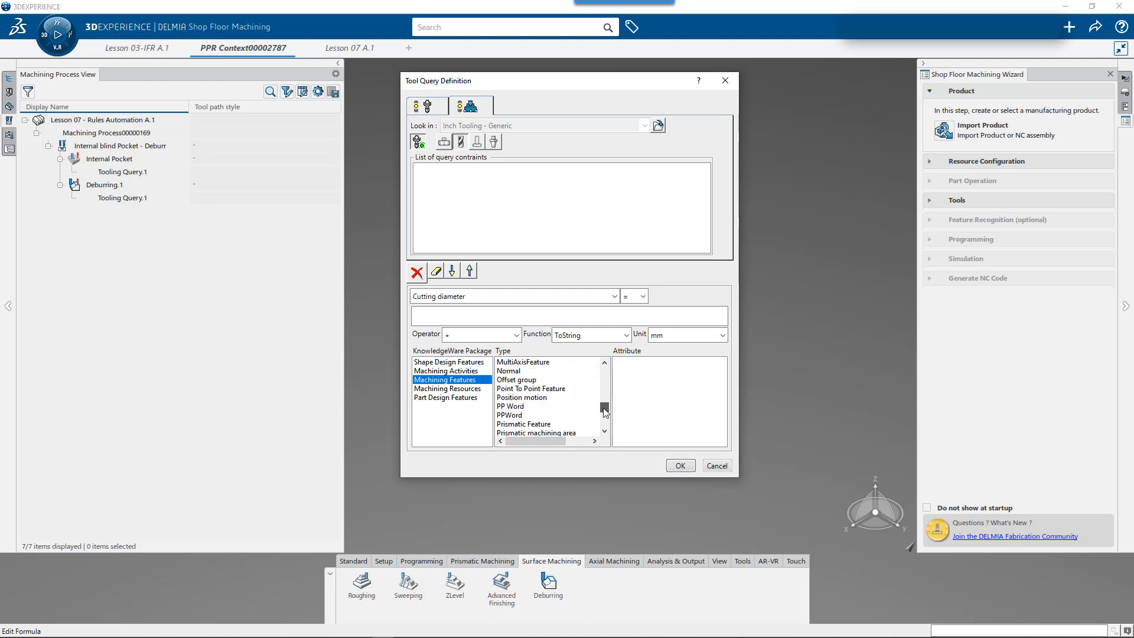
{"action": "left_click", "coordinate": [544, 425]}
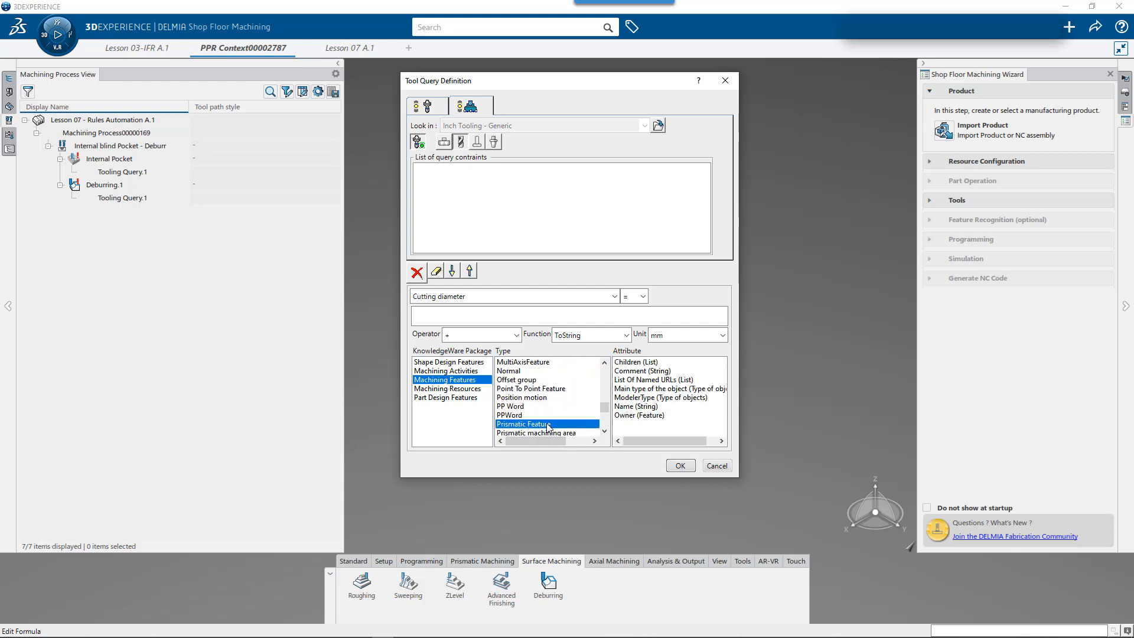
{"action": "left_click", "coordinate": [604, 431]}
{"action": "left_click", "coordinate": [605, 432]}
{"action": "left_click", "coordinate": [605, 431]}
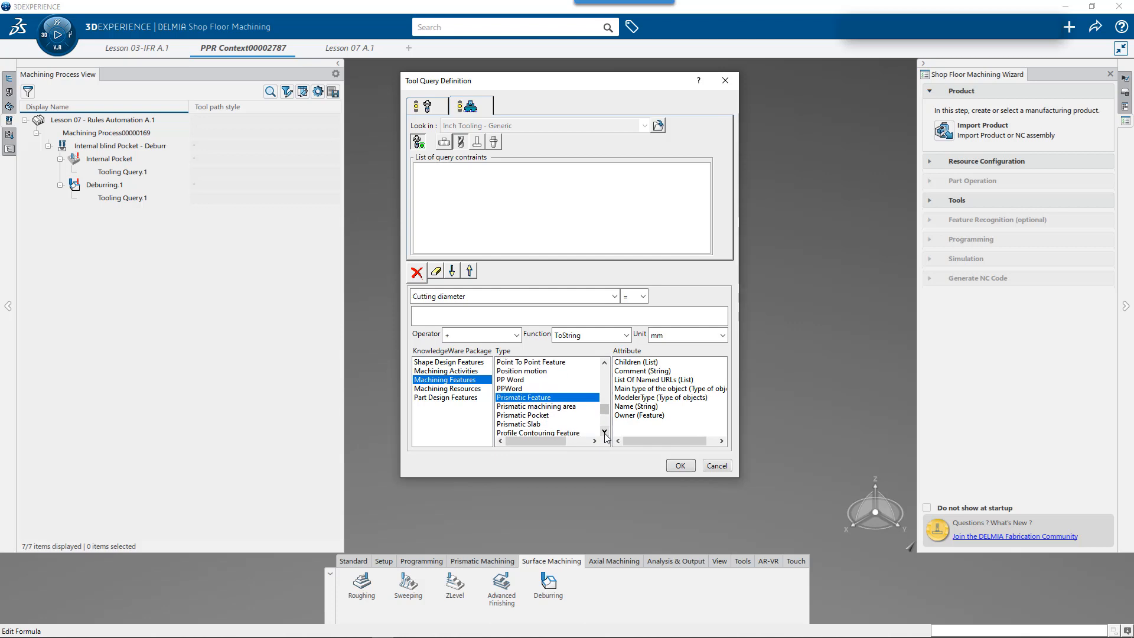
{"action": "left_click", "coordinate": [532, 416]}
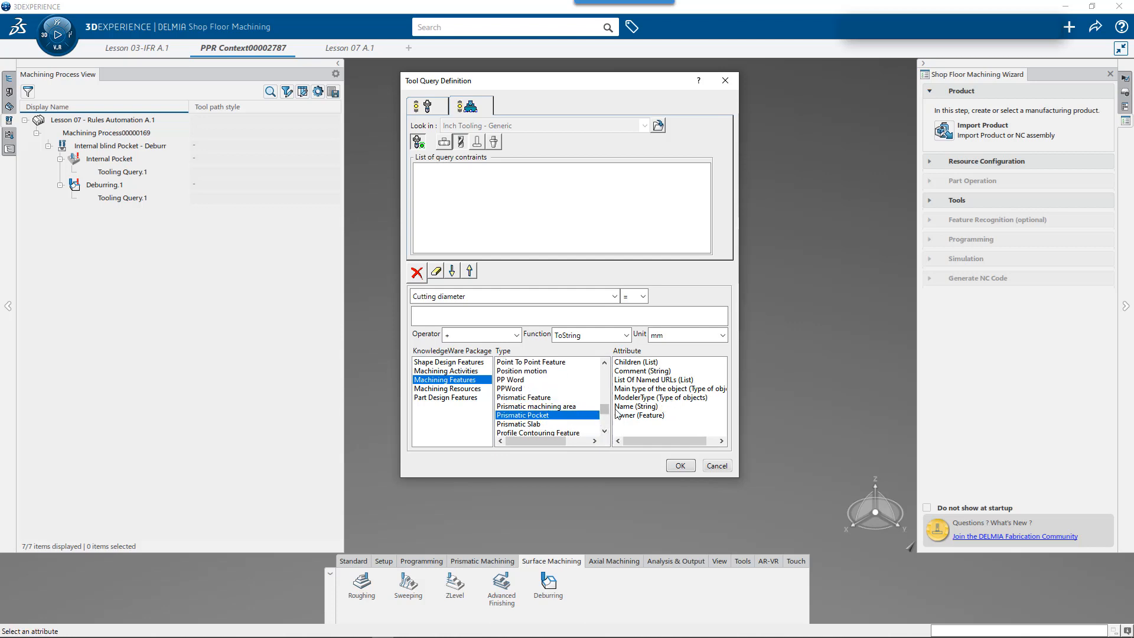
{"action": "scroll", "coordinate": [605, 415], "scroll_direction": "down", "scroll_amount": 2}
{"action": "scroll", "coordinate": [605, 415], "scroll_direction": "down", "scroll_amount": 1}
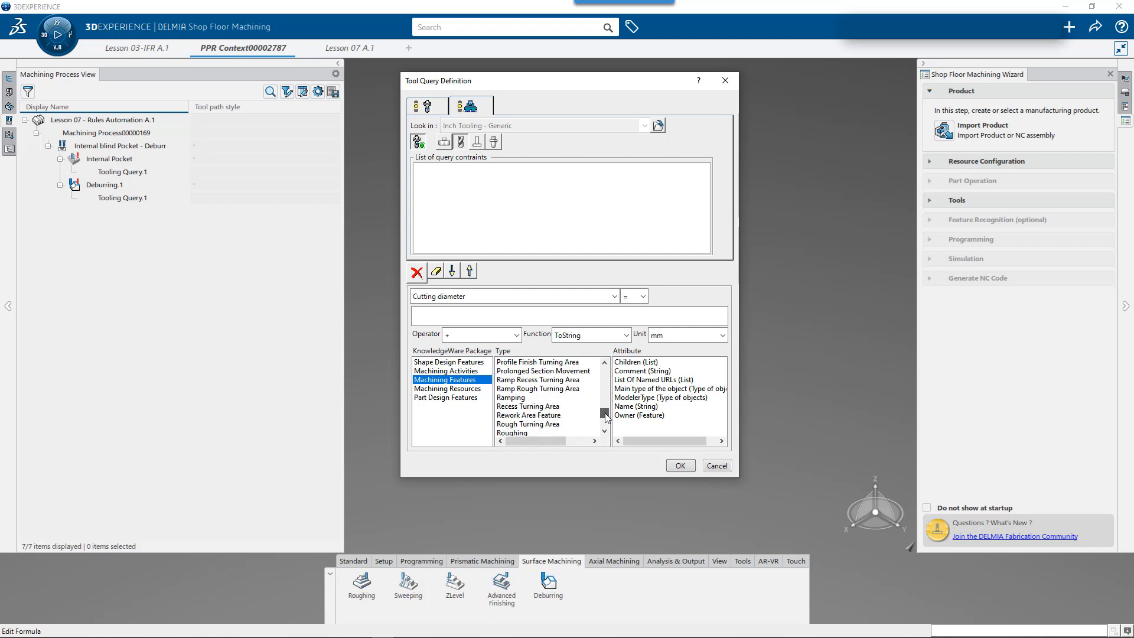
{"action": "scroll", "coordinate": [605, 417], "scroll_direction": "down", "scroll_amount": 2}
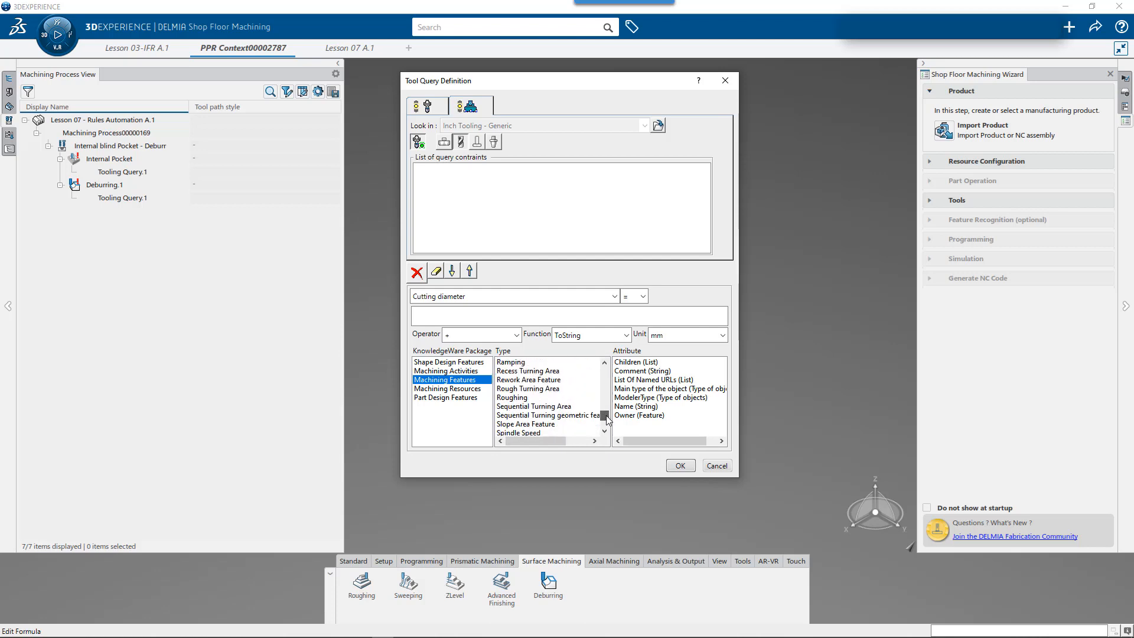
{"action": "scroll", "coordinate": [606, 421], "scroll_direction": "down", "scroll_amount": 4}
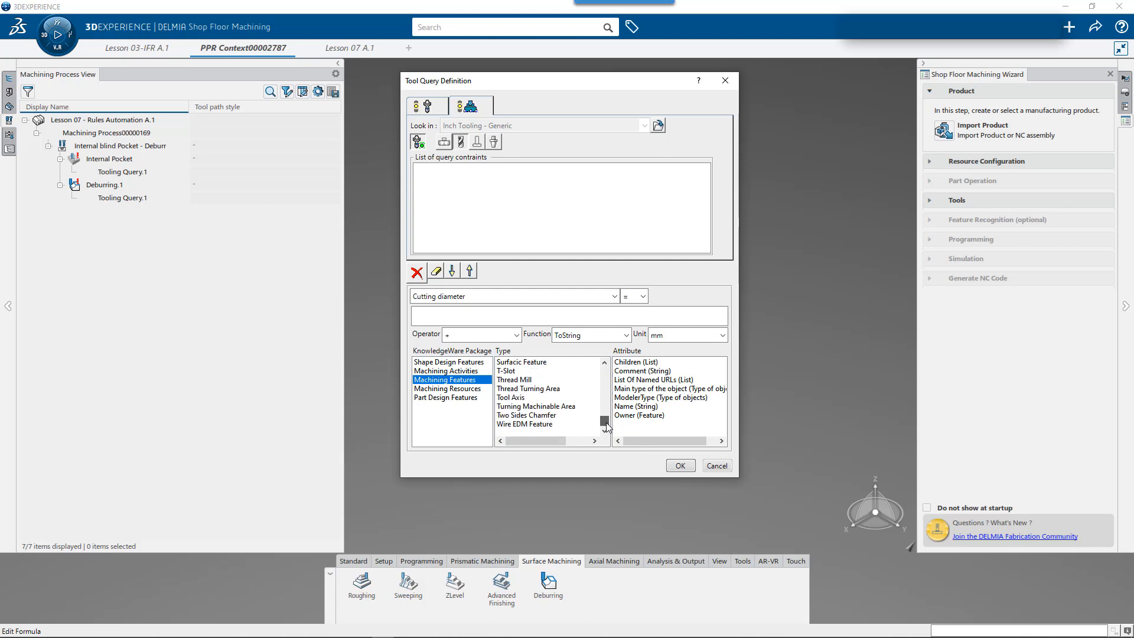
{"action": "left_click_drag", "start_coordinate": [606, 425], "coordinate": [609, 397]}
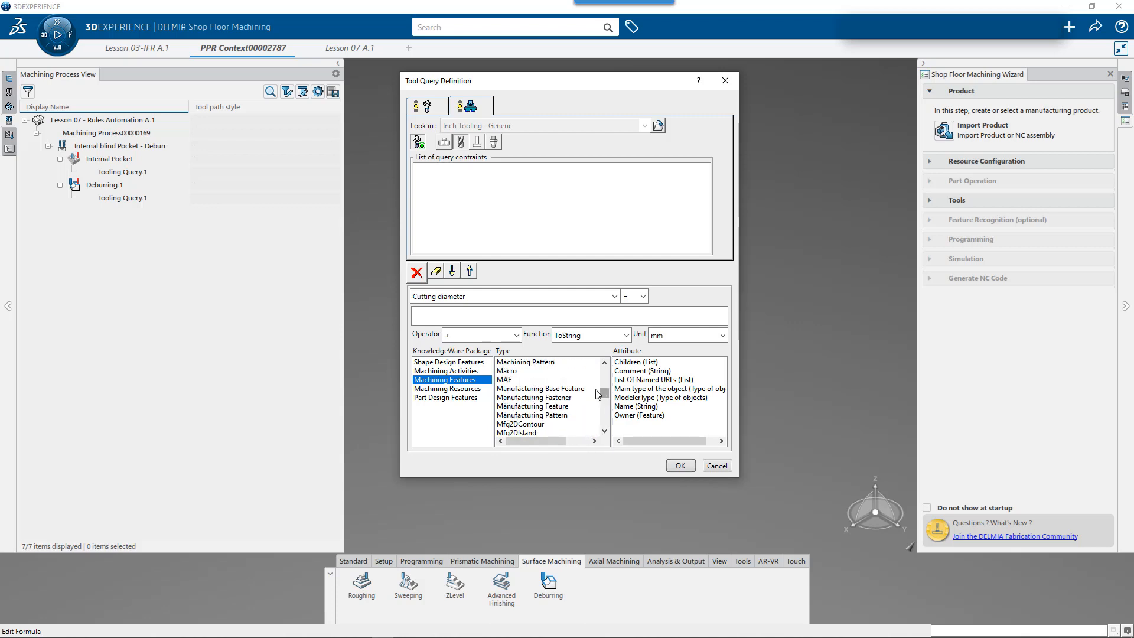
{"action": "left_click", "coordinate": [604, 362]}
{"action": "left_click", "coordinate": [604, 362]}
{"action": "left_click", "coordinate": [556, 372]}
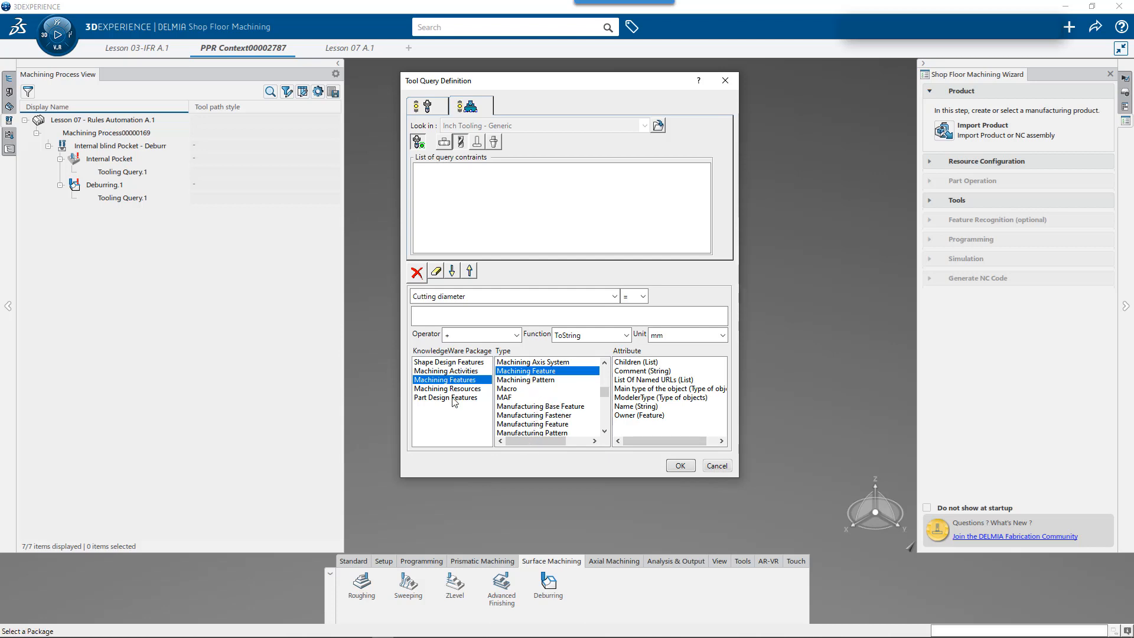
{"action": "left_click", "coordinate": [716, 466]}
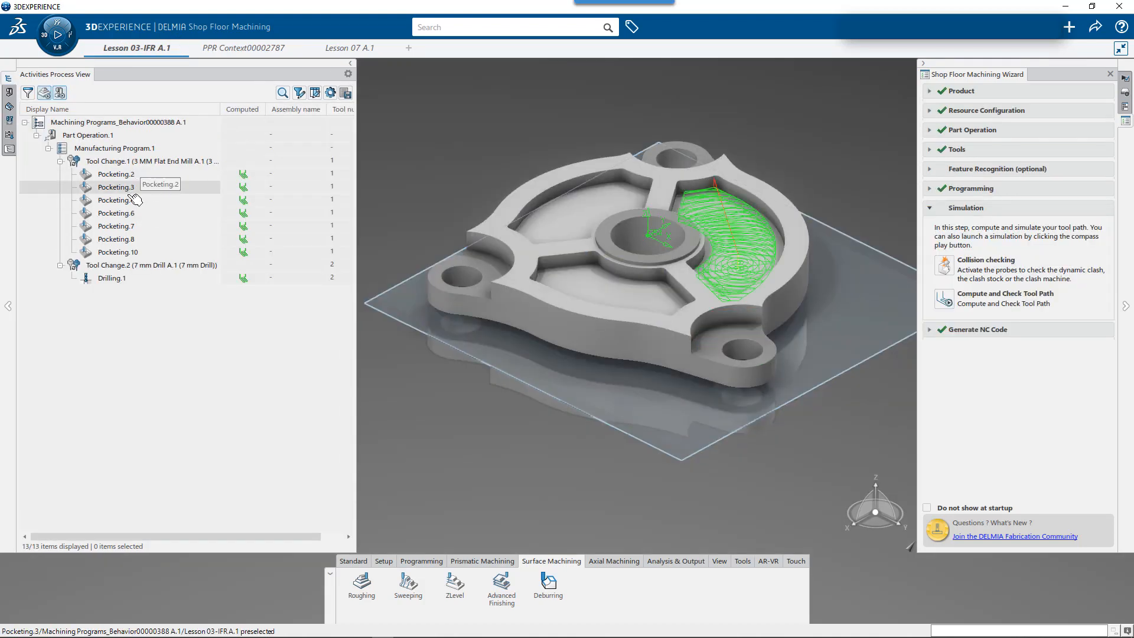
Examine the definition of the Internal Pocket 1 machining feature in Lesson 03-IFR, then close it without changes.
{"action": "left_click", "coordinate": [9, 108]}
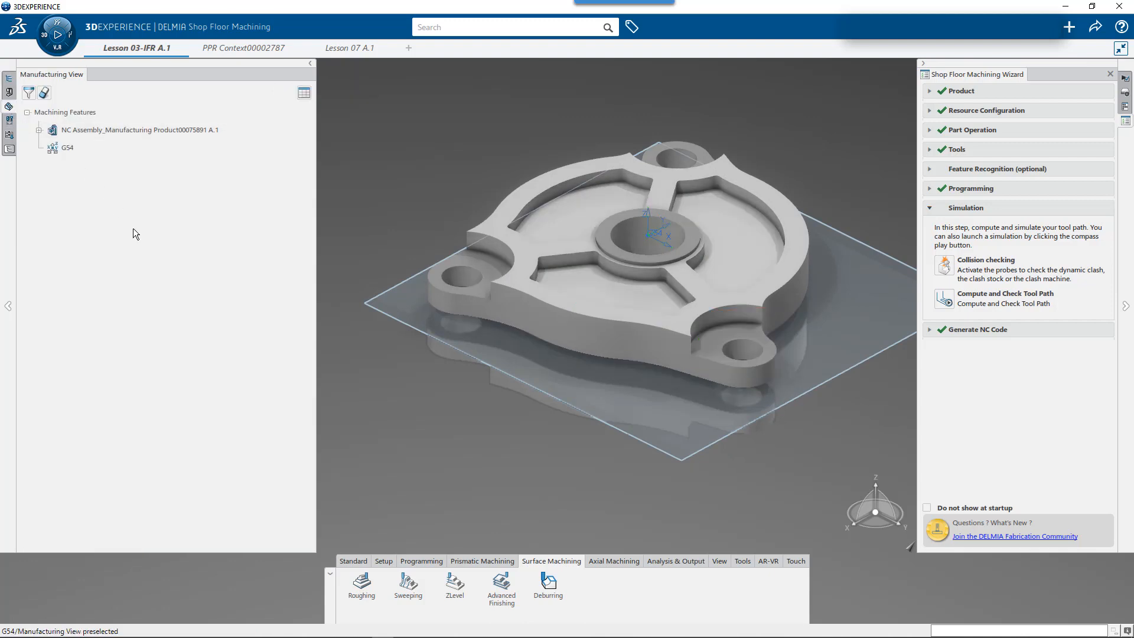
{"action": "left_click", "coordinate": [51, 147]}
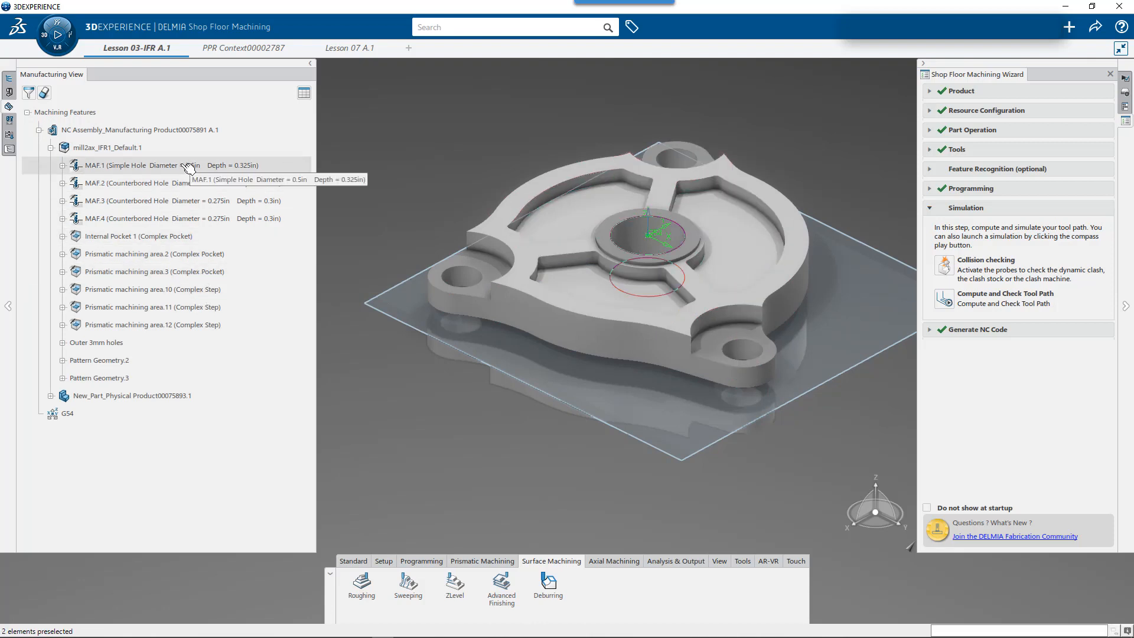
{"action": "left_click", "coordinate": [172, 238]}
{"action": "double_click", "coordinate": [172, 237]}
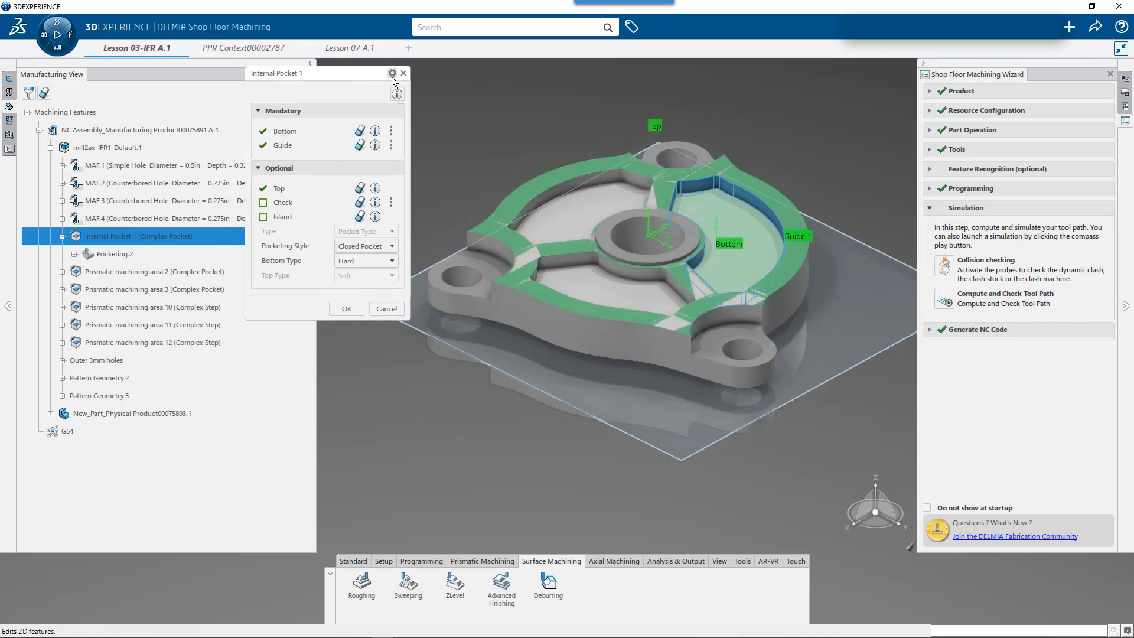
{"action": "left_click", "coordinate": [397, 94]}
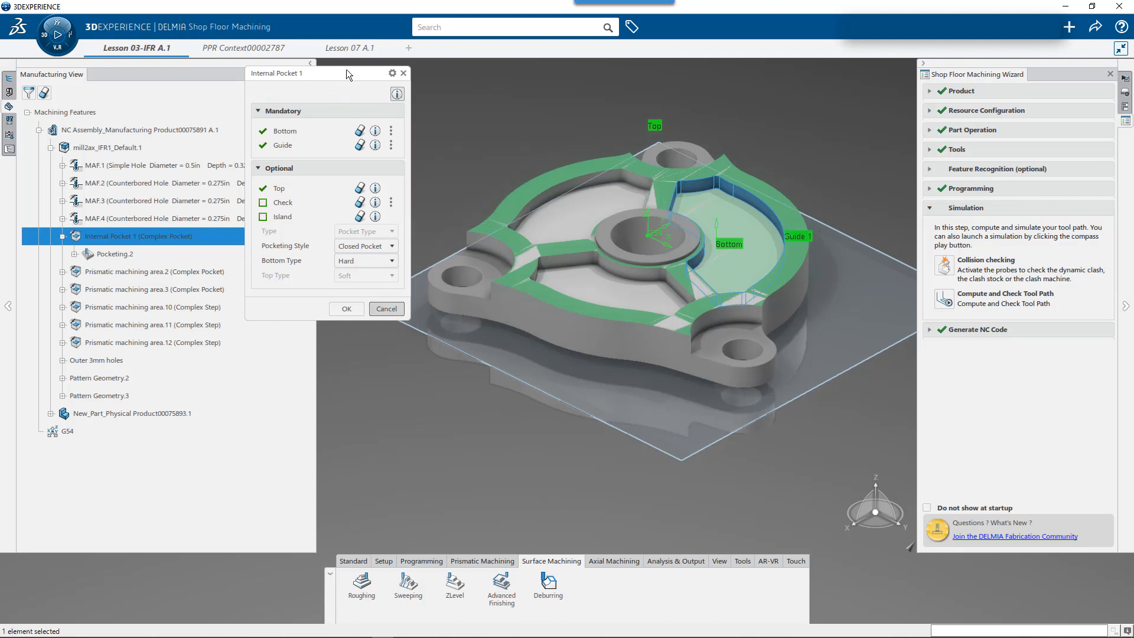
{"action": "left_click", "coordinate": [389, 310]}
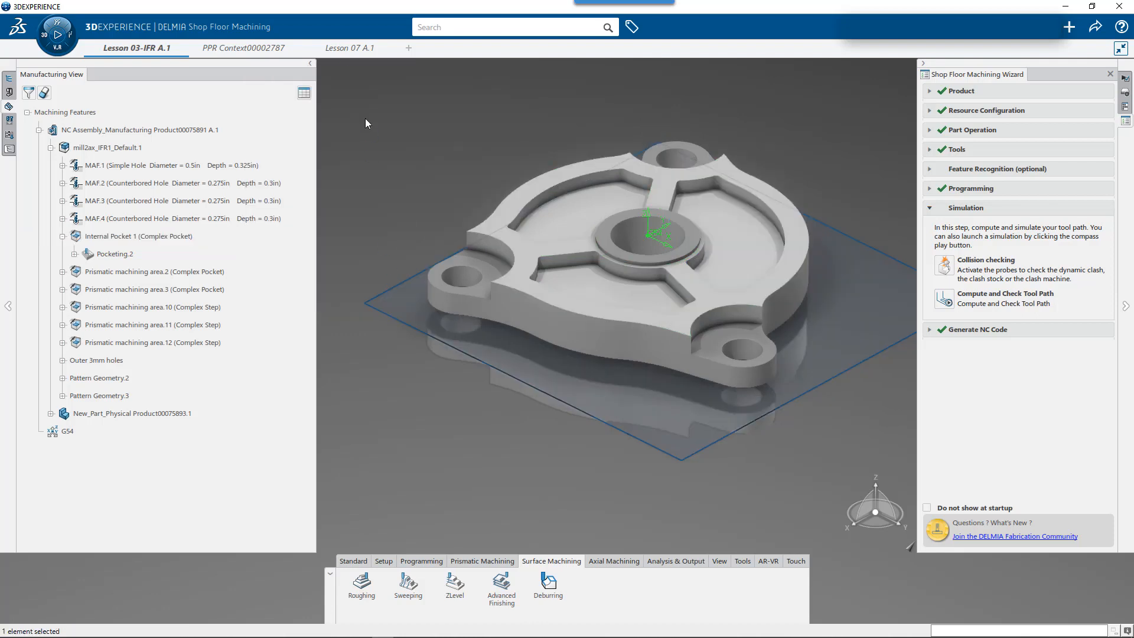
{"action": "left_click", "coordinate": [344, 49]}
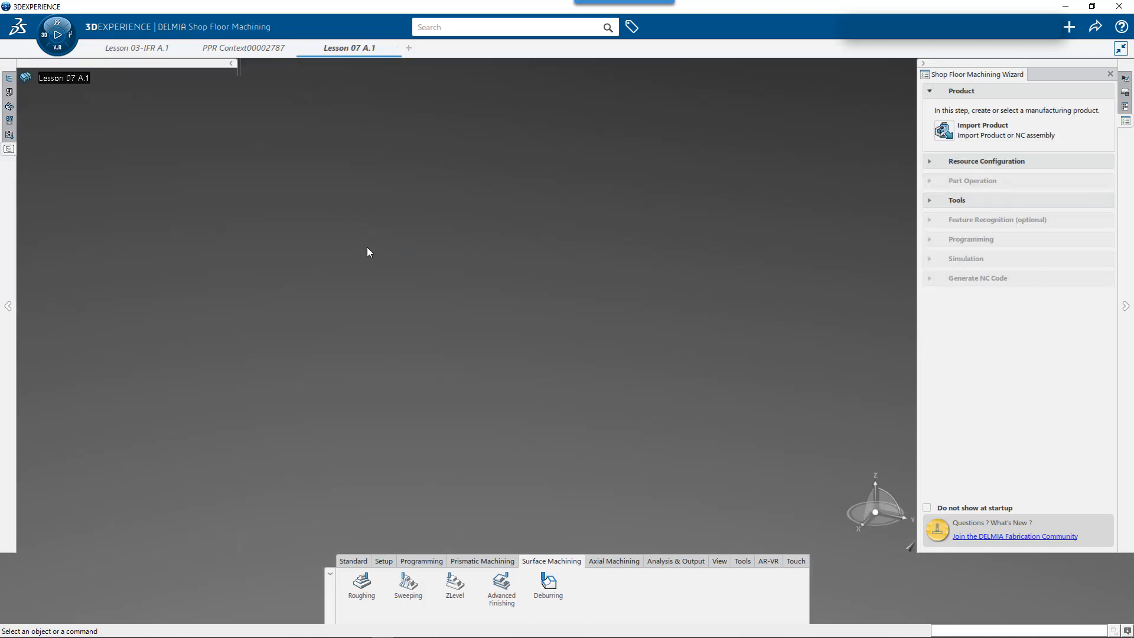
{"action": "left_click", "coordinate": [8, 120]}
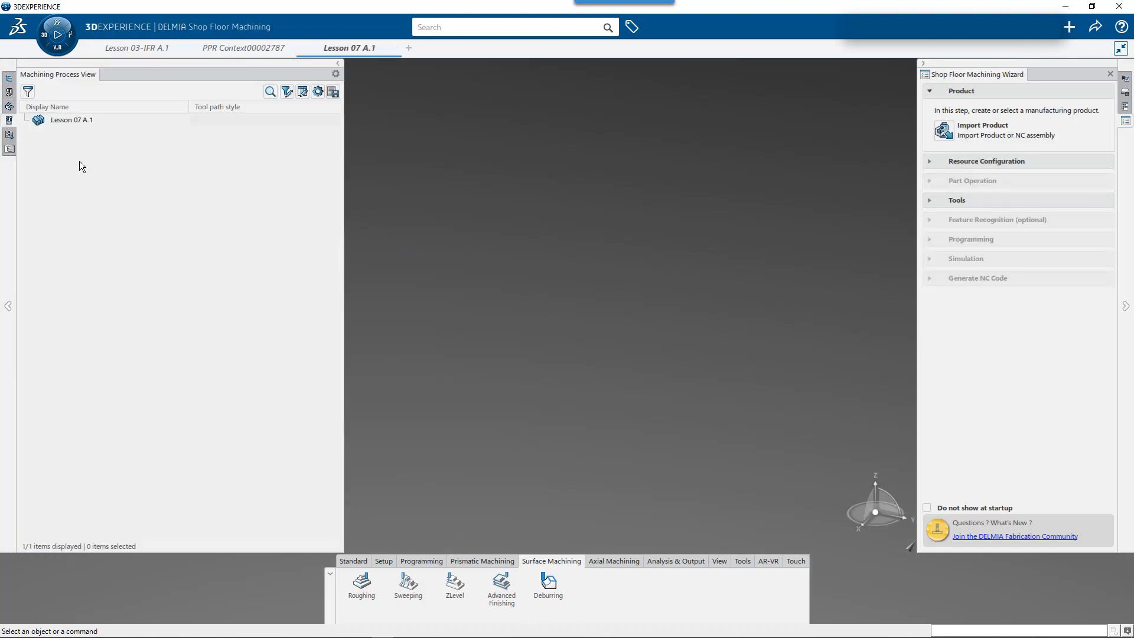
{"action": "left_click", "coordinate": [10, 107]}
{"action": "left_click", "coordinate": [10, 122]}
Reopen the Internal Pocket's tooling query in the PPR context and start a Cutting diameter constraint using the Machining Features package.
{"action": "left_click", "coordinate": [252, 54]}
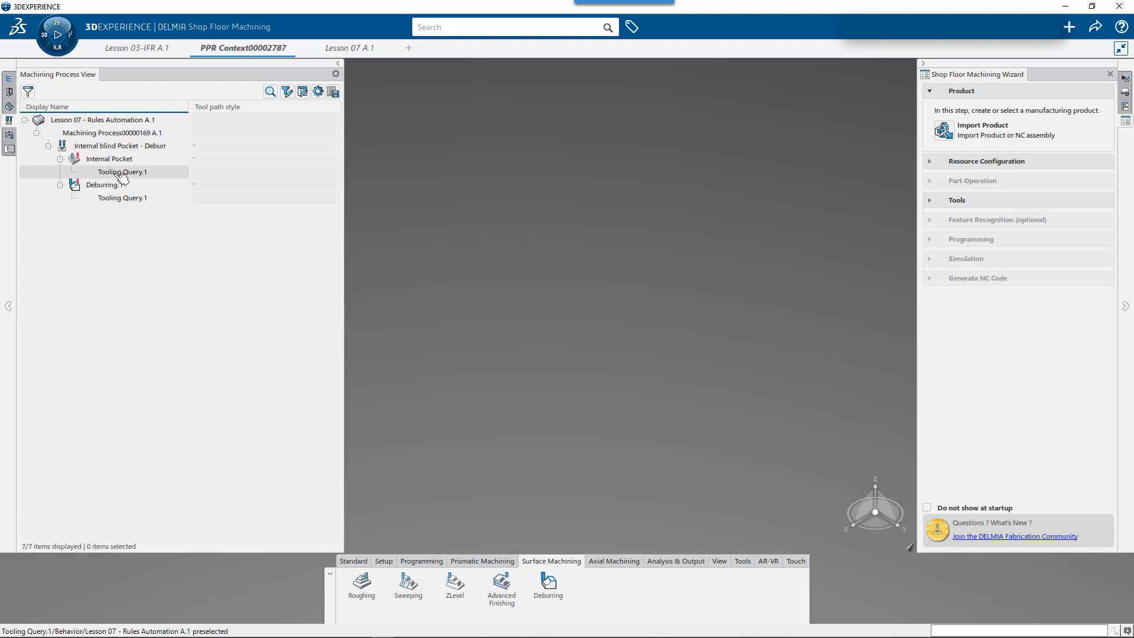
{"action": "double_click", "coordinate": [121, 173]}
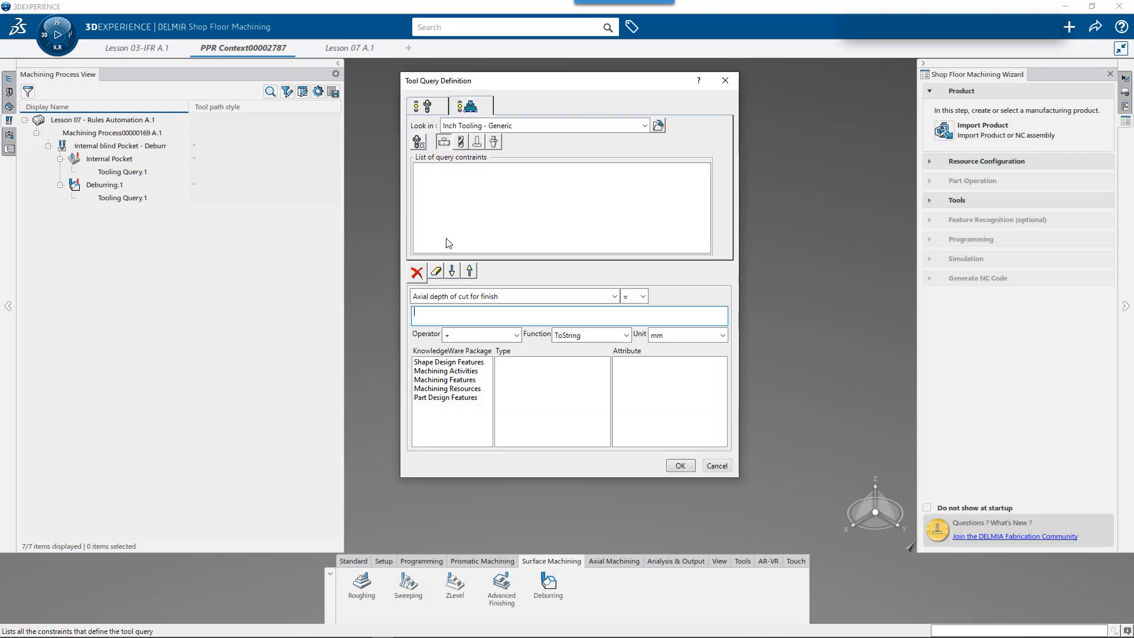
{"action": "left_click", "coordinate": [486, 299]}
{"action": "left_click", "coordinate": [615, 440]}
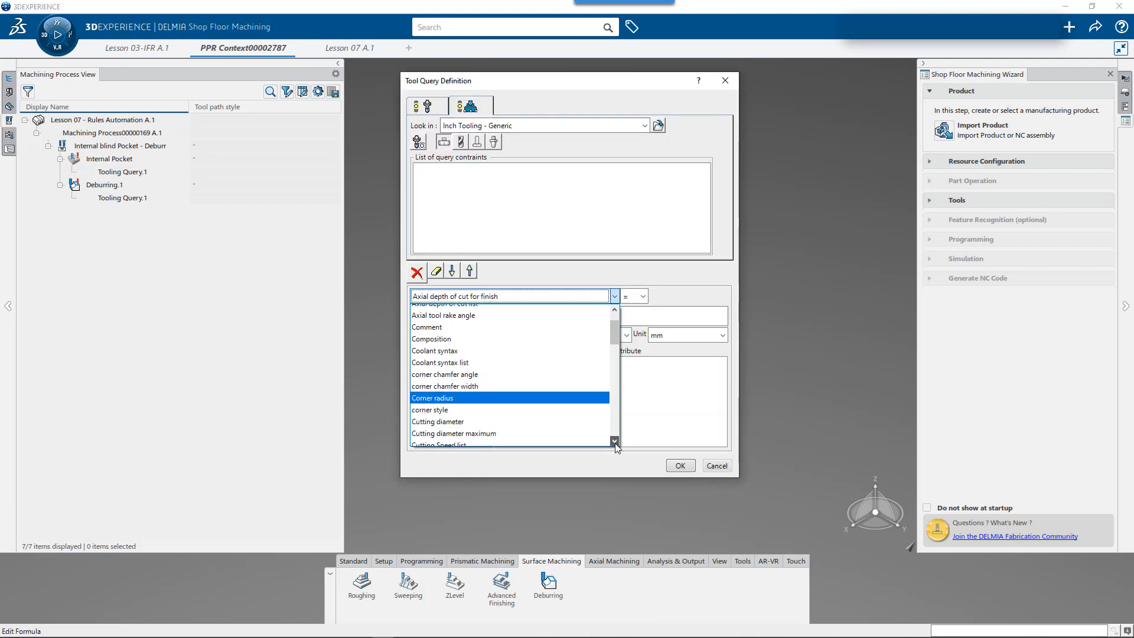
{"action": "left_click", "coordinate": [478, 421]}
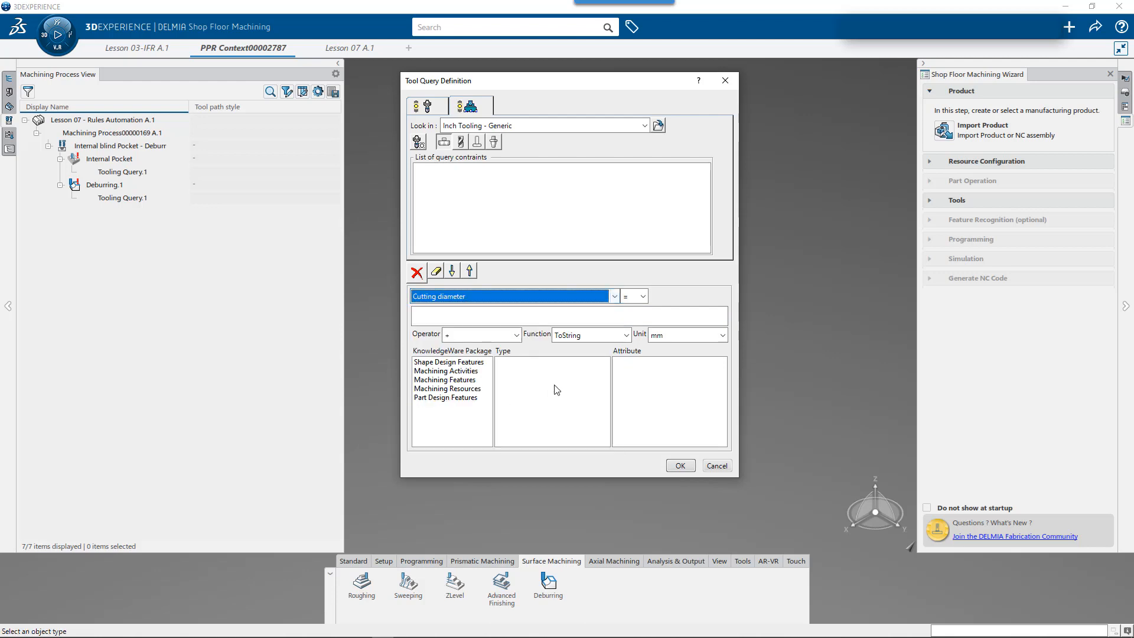
{"action": "left_click", "coordinate": [455, 381]}
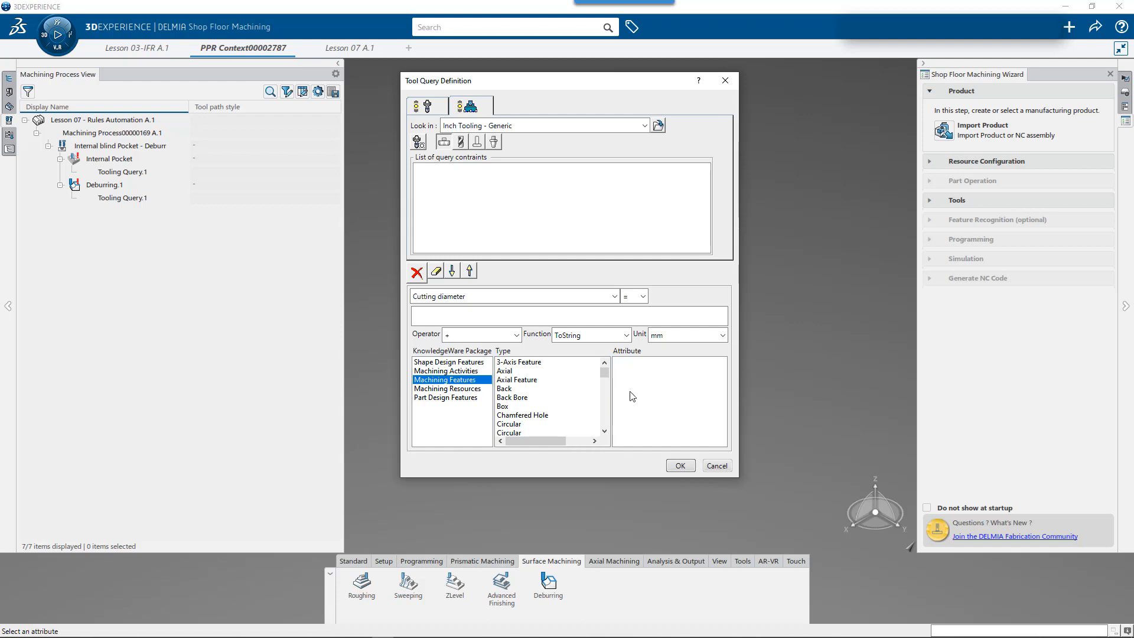
Try the Machining Feature type's ModelerType attribute as the constraint expression, then clear it.
{"action": "left_click", "coordinate": [604, 431]}
{"action": "left_click", "coordinate": [604, 430]}
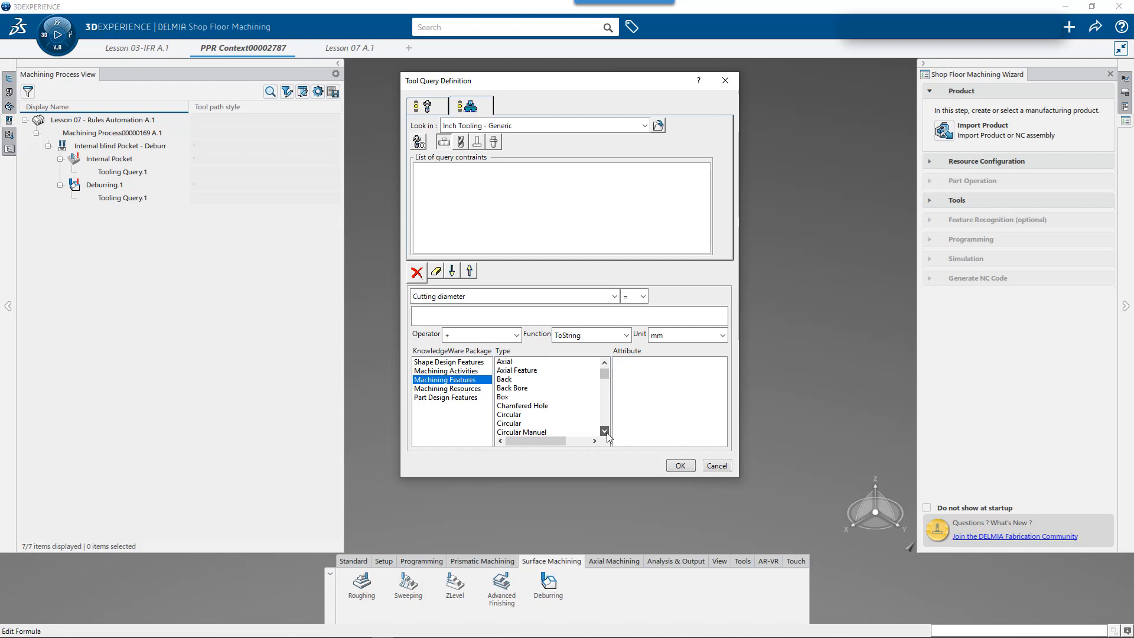
{"action": "left_click", "coordinate": [604, 430]}
{"action": "left_click", "coordinate": [605, 431]}
{"action": "left_click", "coordinate": [604, 431]}
{"action": "left_click", "coordinate": [605, 431]}
{"action": "left_click", "coordinate": [607, 433]}
{"action": "left_click", "coordinate": [607, 433]}
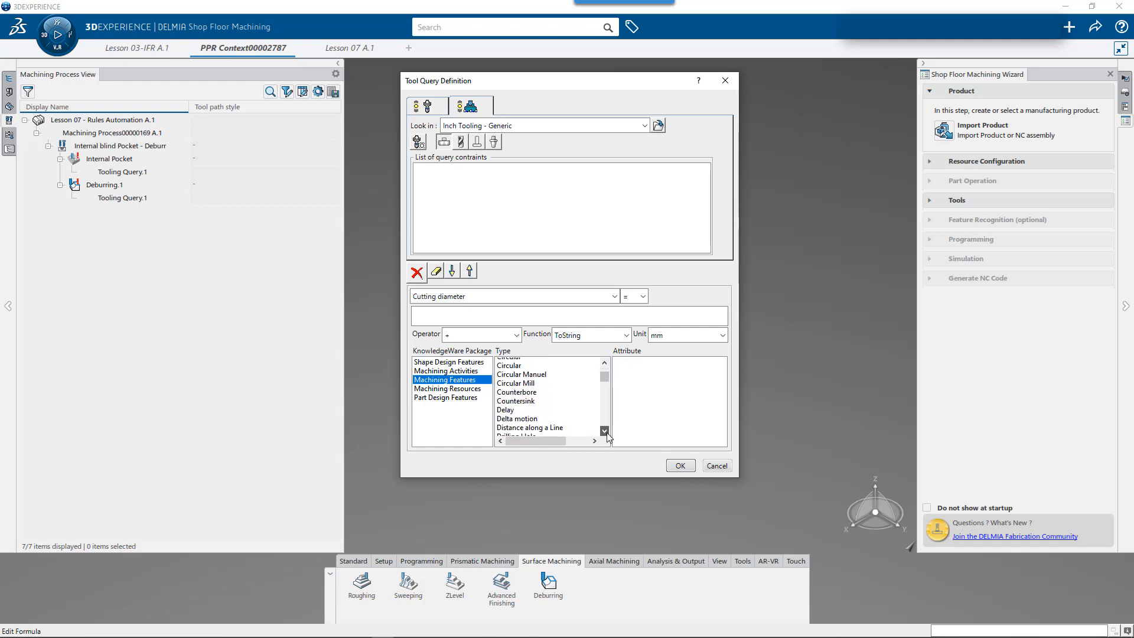
{"action": "left_click", "coordinate": [607, 433]}
{"action": "left_click_drag", "start_coordinate": [604, 377], "coordinate": [606, 394]}
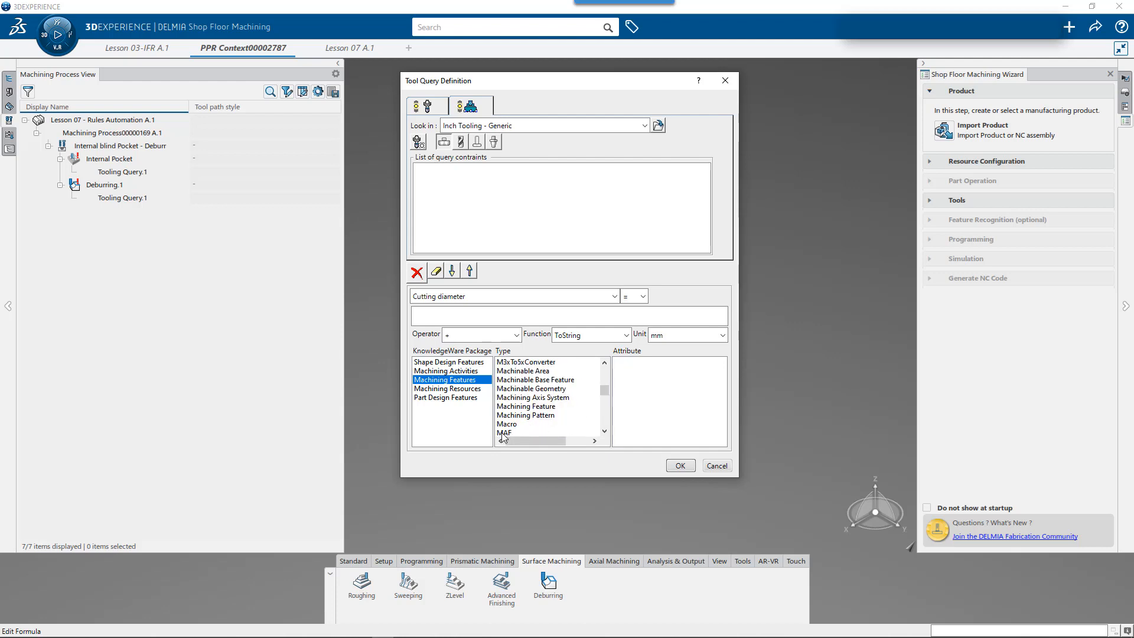
{"action": "left_click", "coordinate": [534, 407]}
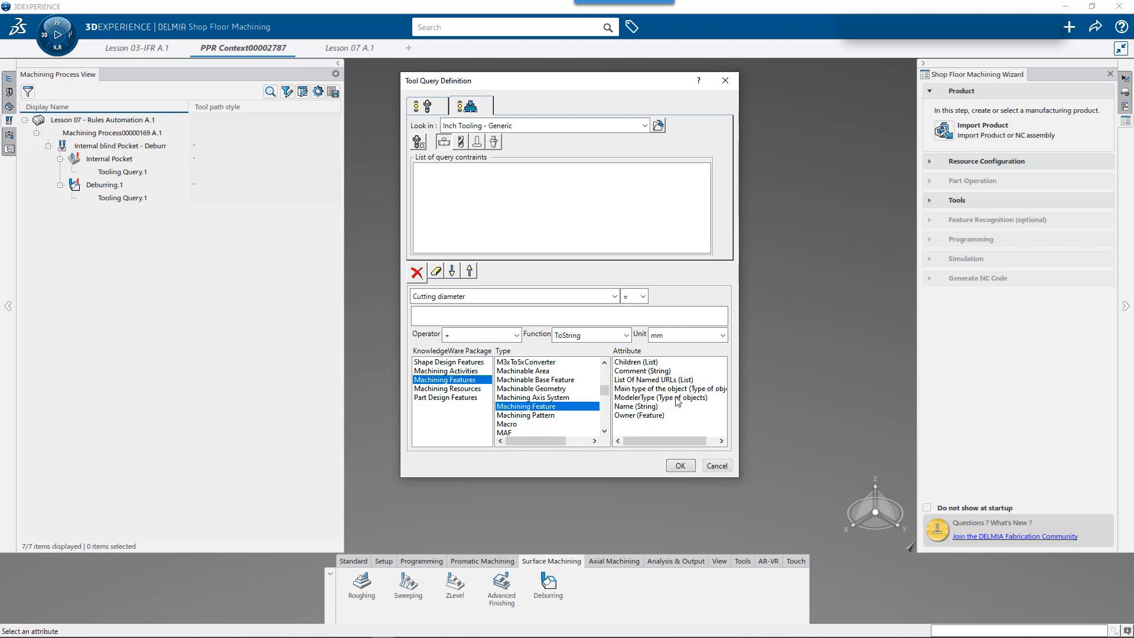
{"action": "double_click", "coordinate": [642, 399]}
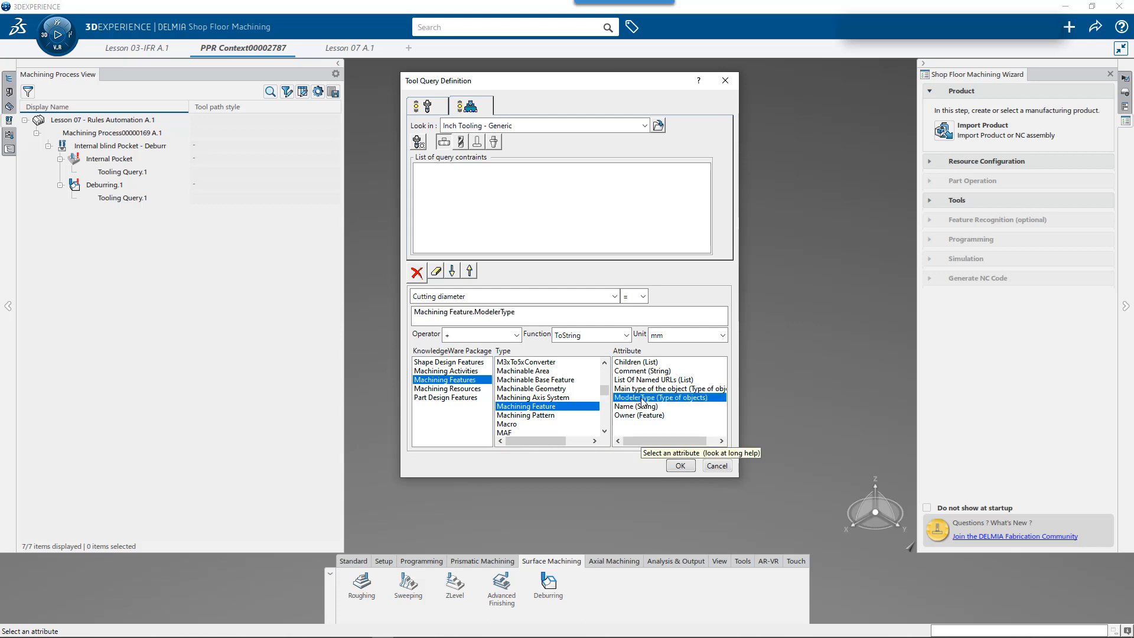
{"action": "left_click", "coordinate": [414, 312]}
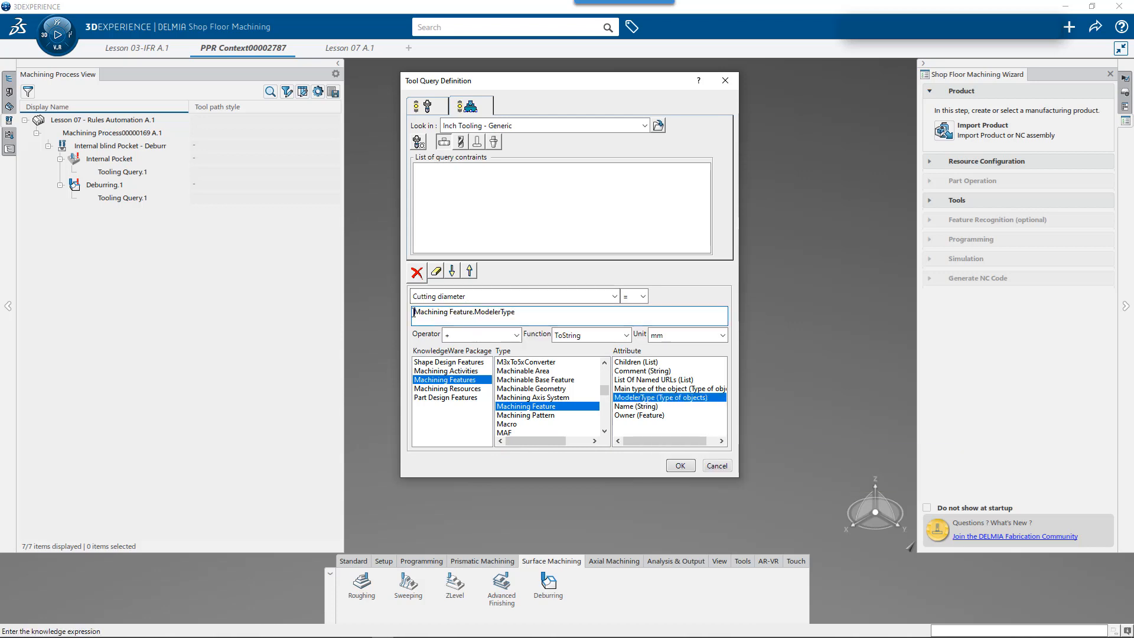
{"action": "left_click_drag", "start_coordinate": [554, 322], "coordinate": [382, 315]}
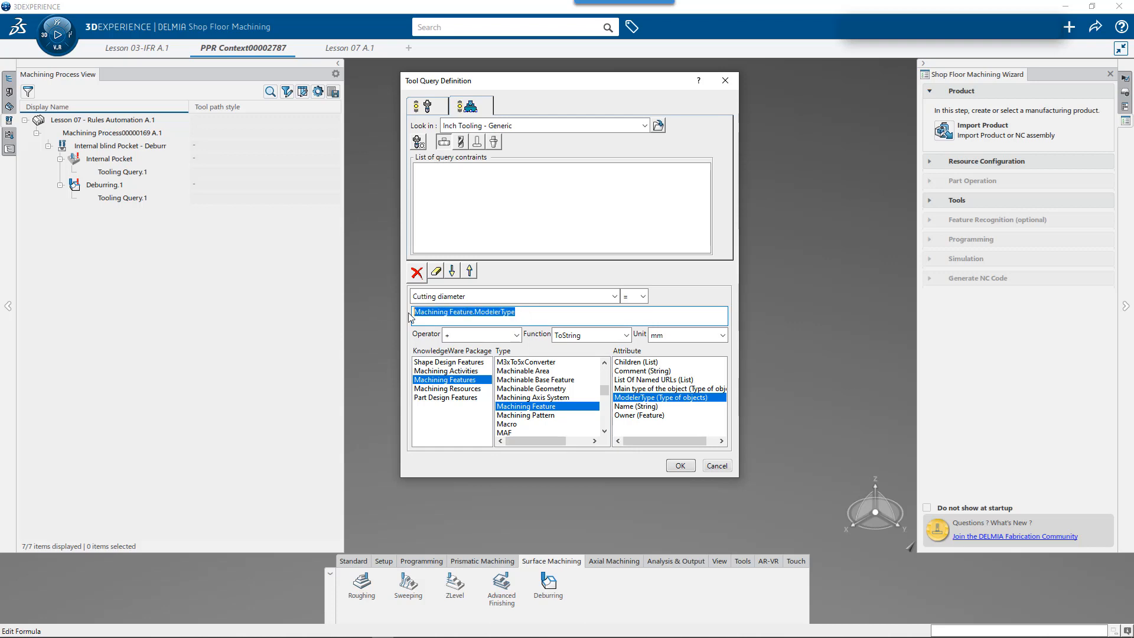
{"action": "key", "text": "Delete"}
Try the Machining Feature type's Main type of the object attribute as the expression and clear it.
{"action": "double_click", "coordinate": [648, 389]}
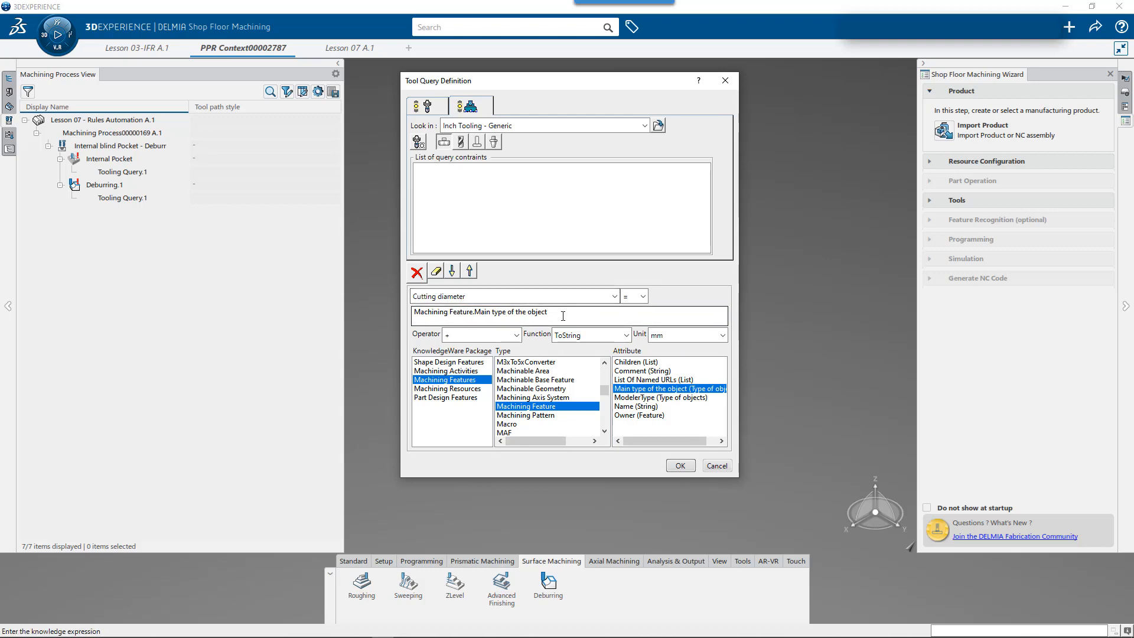
{"action": "left_click_drag", "start_coordinate": [414, 313], "coordinate": [556, 315]}
{"action": "key", "text": "BackSpace"}
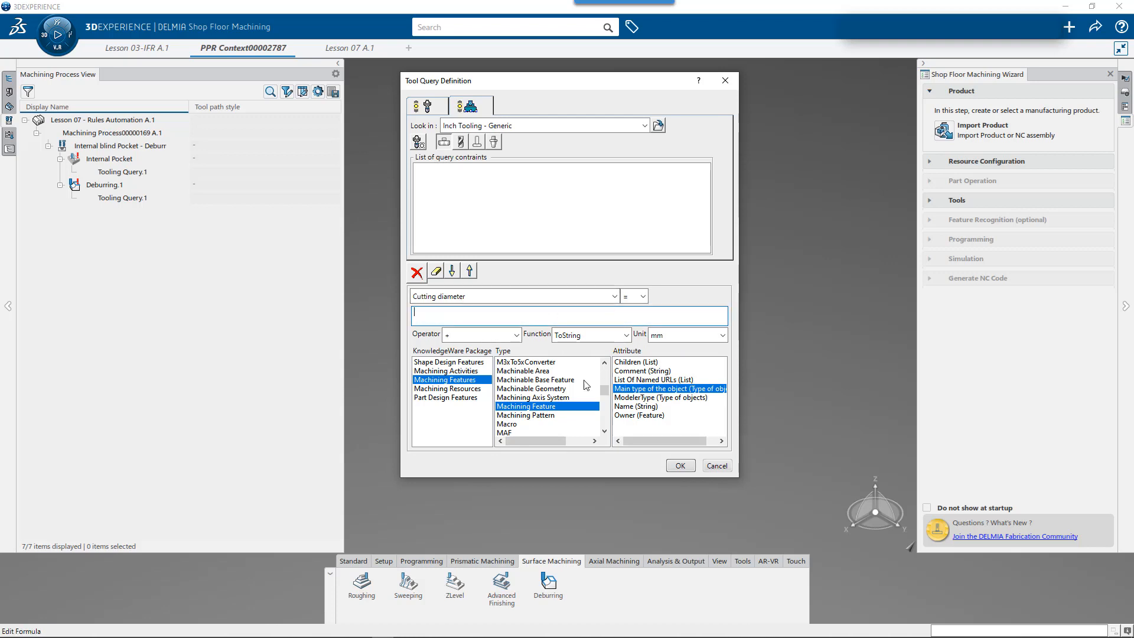
Add a query constraint comparing Cutting diameter with the Prismatic machining area's ManufacturingArea type set to MfgPocketType.
{"action": "left_click", "coordinate": [607, 432]}
{"action": "left_click", "coordinate": [607, 432]}
{"action": "left_click", "coordinate": [607, 432]}
{"action": "left_click", "coordinate": [606, 431]}
{"action": "left_click", "coordinate": [608, 432]}
{"action": "left_click", "coordinate": [608, 432]}
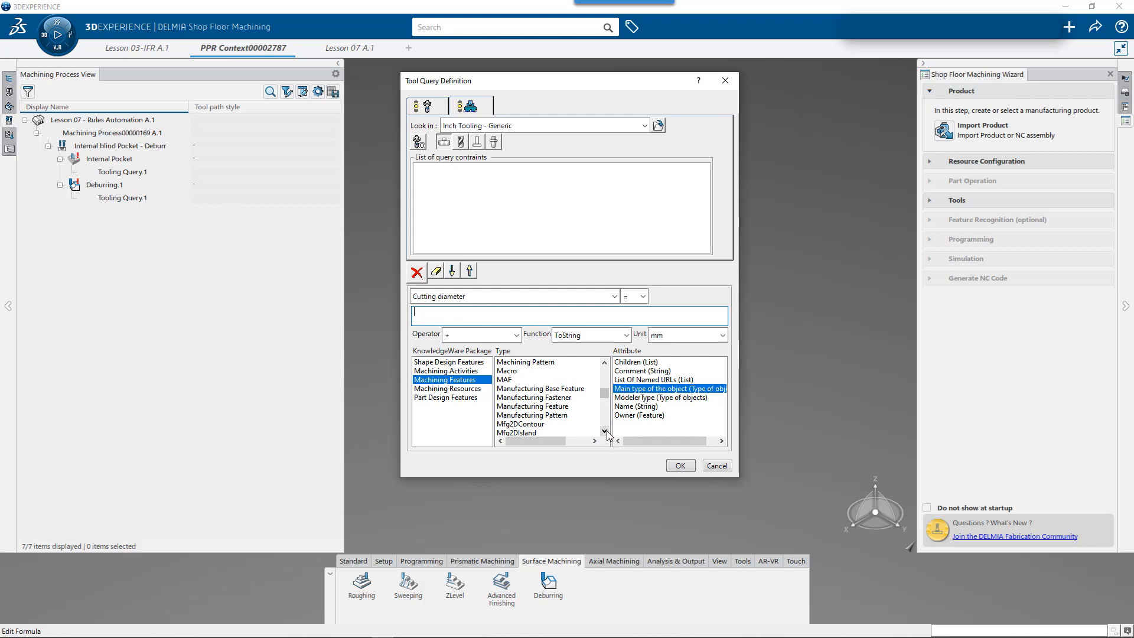
{"action": "left_click", "coordinate": [604, 432]}
{"action": "left_click", "coordinate": [604, 432]}
{"action": "left_click", "coordinate": [604, 432]}
{"action": "left_click", "coordinate": [604, 432]}
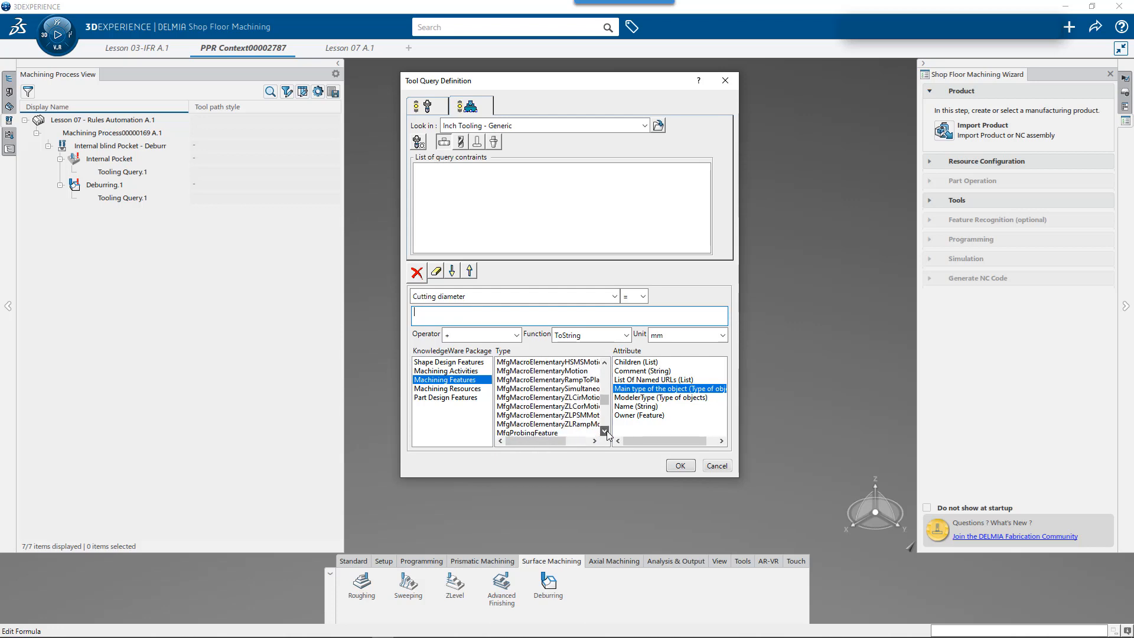
{"action": "left_click", "coordinate": [605, 432]}
{"action": "left_click", "coordinate": [605, 432]}
{"action": "left_click", "coordinate": [605, 432]}
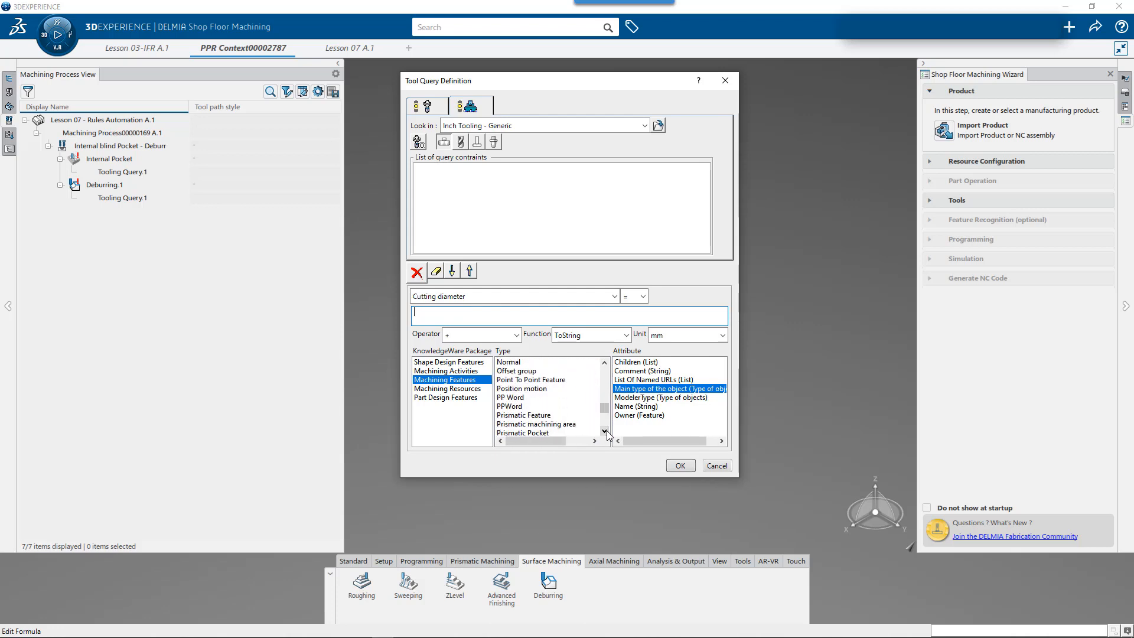
{"action": "left_click", "coordinate": [604, 432]}
{"action": "left_click", "coordinate": [604, 432]}
{"action": "left_click", "coordinate": [605, 432]}
{"action": "left_click", "coordinate": [604, 432]}
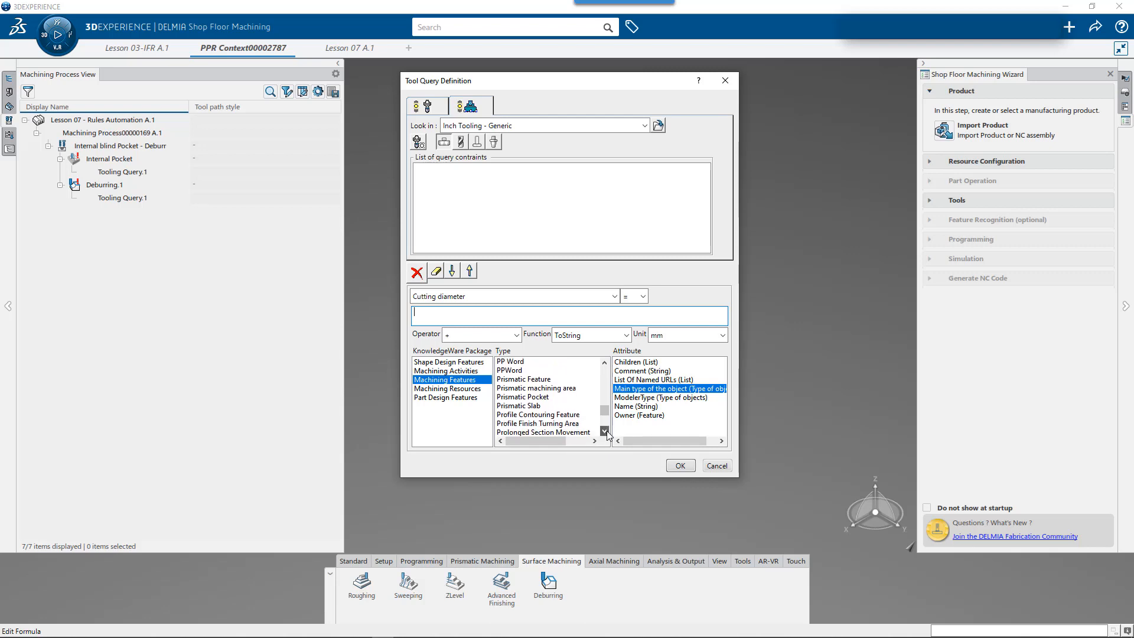
{"action": "left_click", "coordinate": [604, 432]}
{"action": "left_click", "coordinate": [568, 381]}
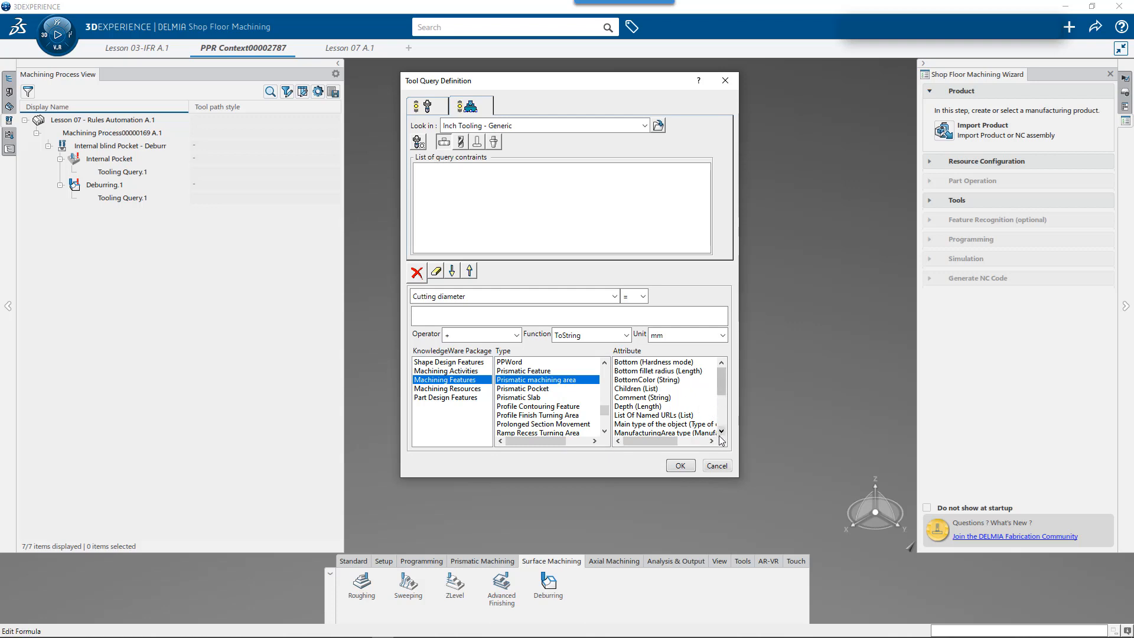
{"action": "double_click", "coordinate": [689, 435]}
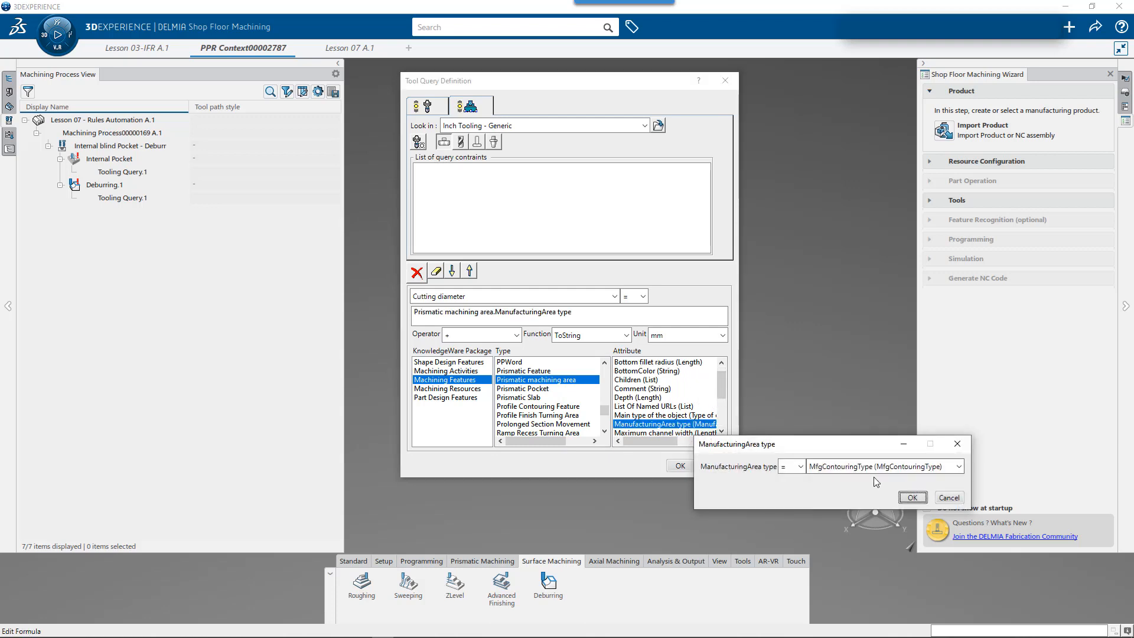
{"action": "left_click", "coordinate": [958, 467]}
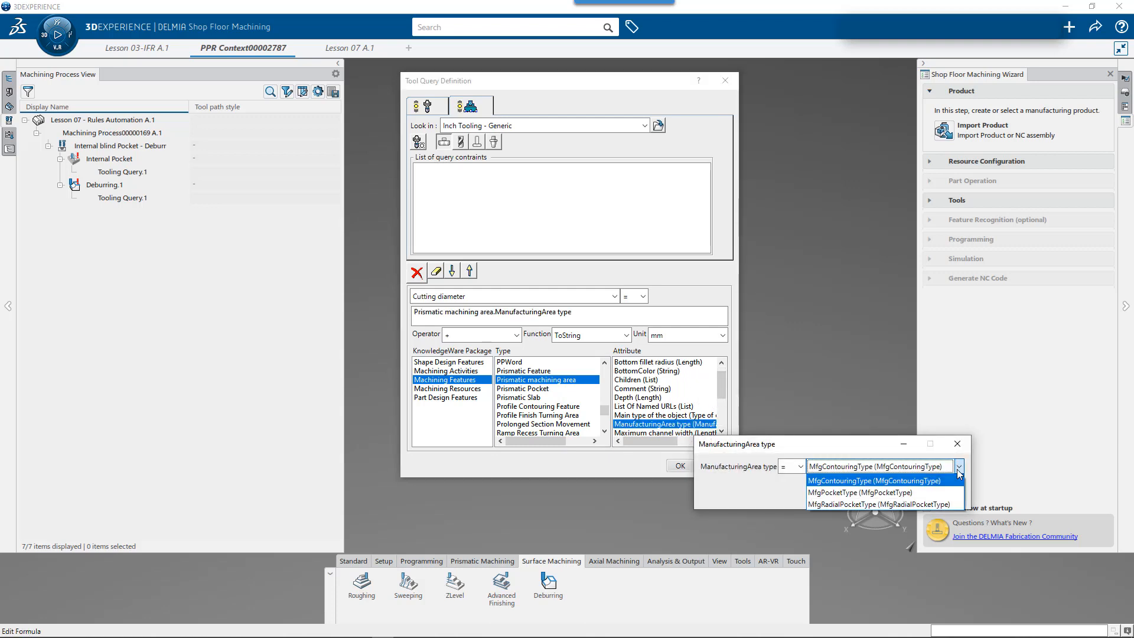
{"action": "left_click", "coordinate": [906, 493]}
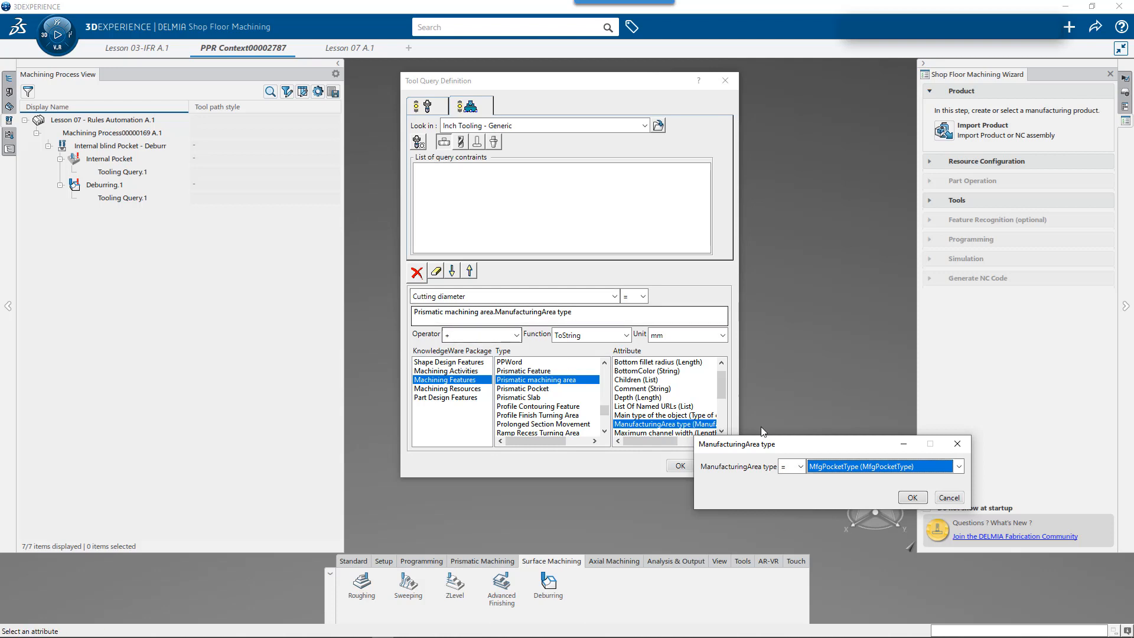
{"action": "left_click", "coordinate": [912, 498]}
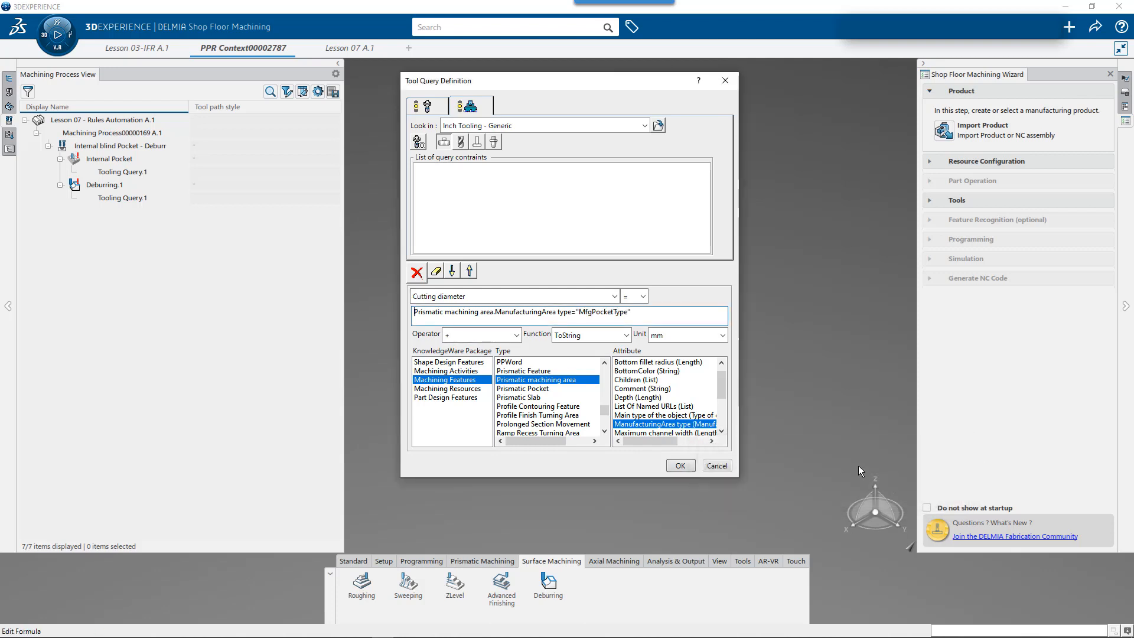
{"action": "left_click", "coordinate": [470, 271]}
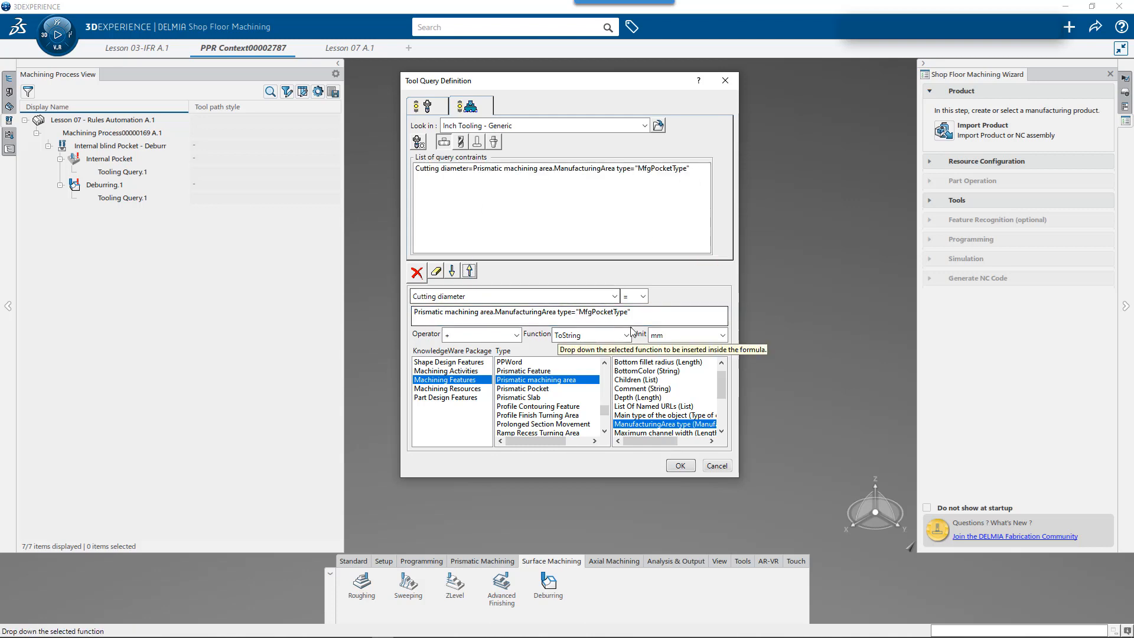
Replace the constraint expression with the Prismatic machining area's Minimum corner radius attribute.
{"action": "left_click_drag", "start_coordinate": [414, 313], "coordinate": [691, 318]}
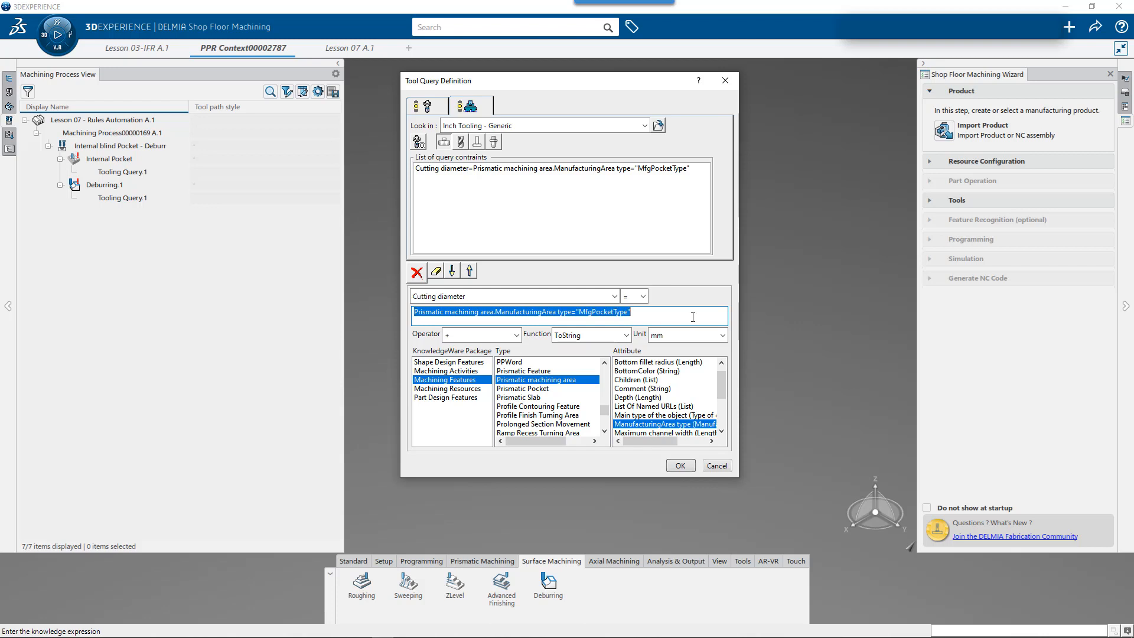
{"action": "key", "text": "Delete"}
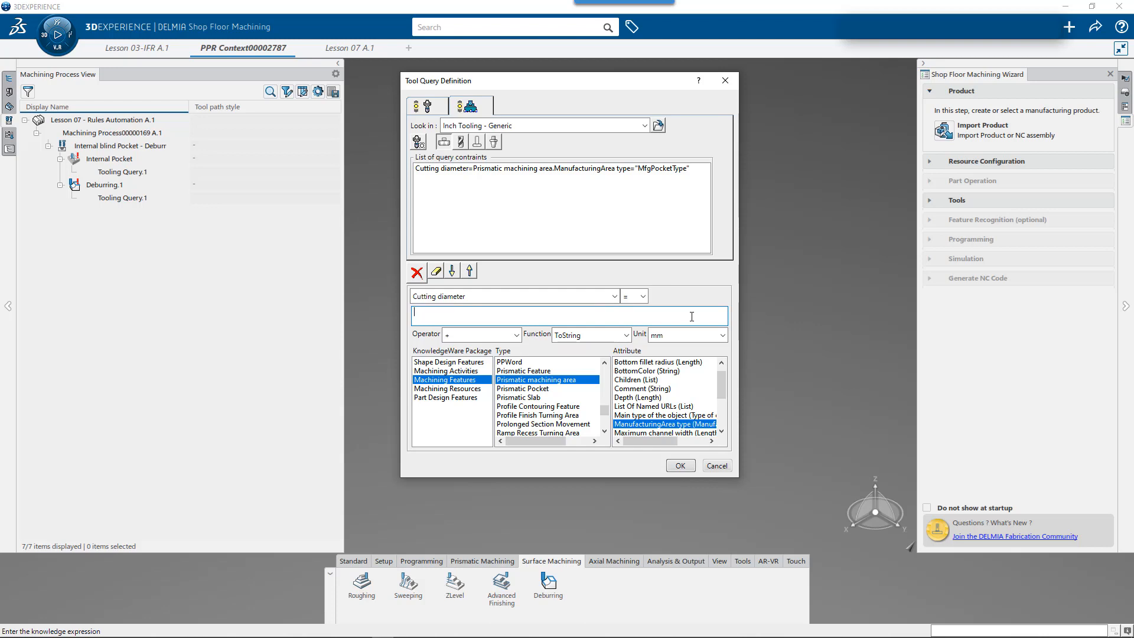
{"action": "left_click", "coordinate": [722, 432]}
{"action": "left_click", "coordinate": [722, 432]}
{"action": "left_click", "coordinate": [722, 432]}
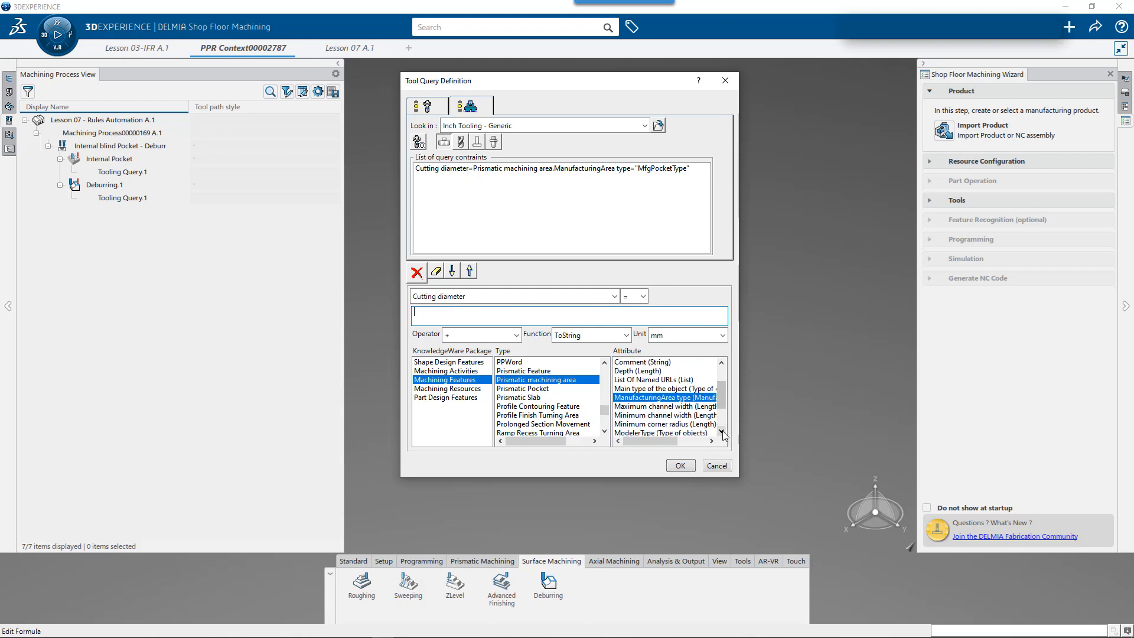
{"action": "left_click", "coordinate": [721, 432]}
{"action": "double_click", "coordinate": [697, 415]}
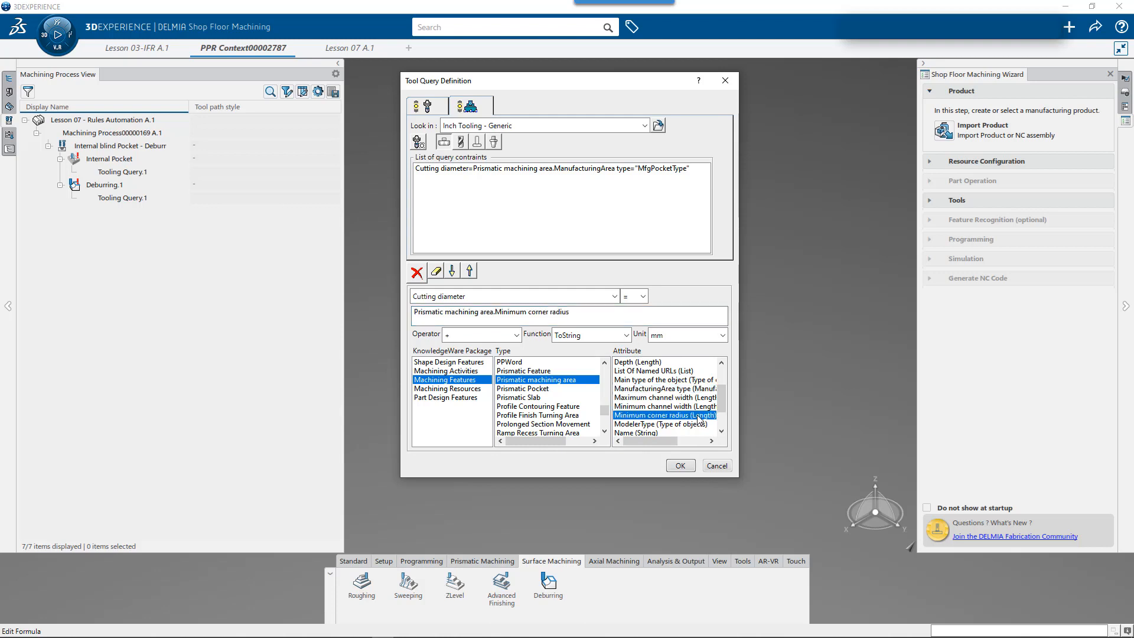
Multiply the Minimum corner radius expression by .8 and add it as a Cutting diameter query constraint.
{"action": "left_click", "coordinate": [590, 315]}
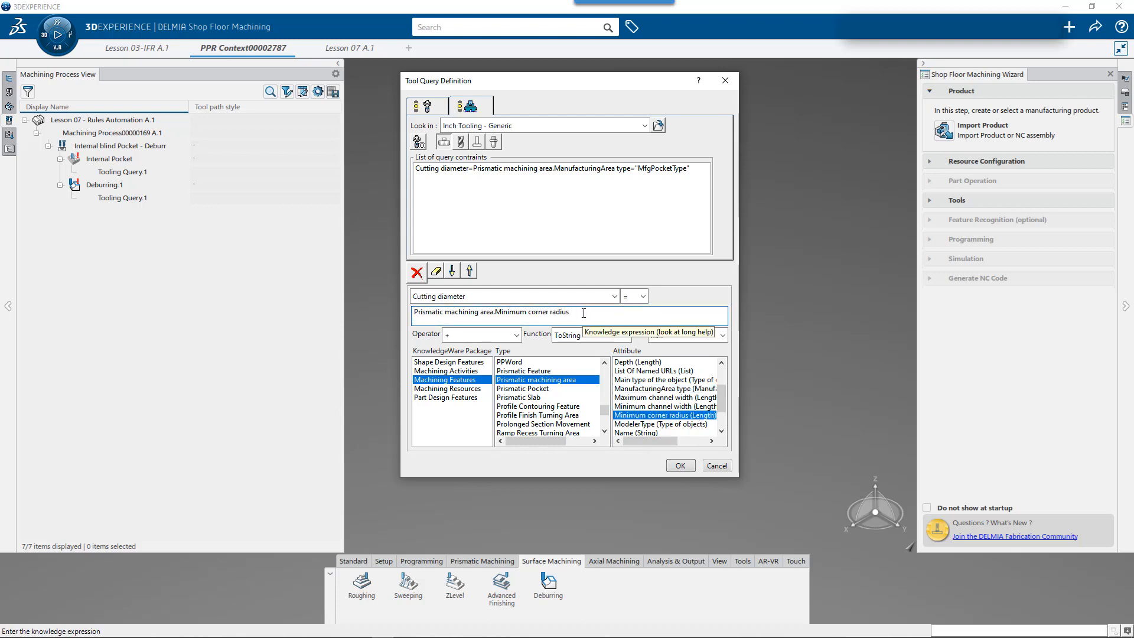
{"action": "type", "text": "*"}
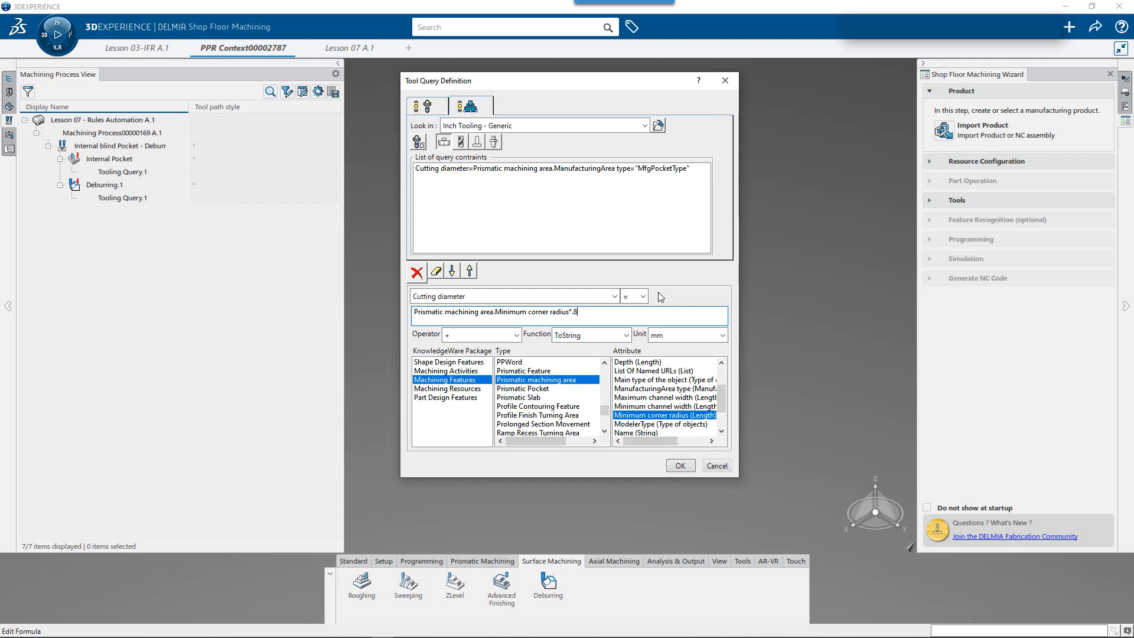
{"action": "left_click", "coordinate": [469, 270]}
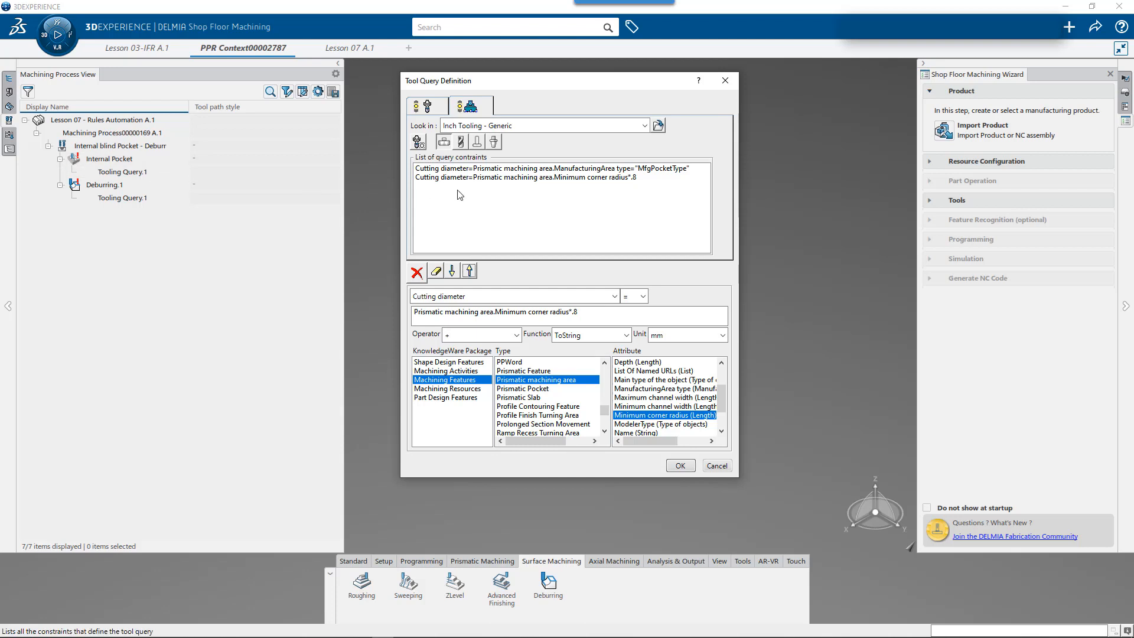
Remove the existing query constraints and add back only Cutting diameter equal to the Prismatic machining area's Minimum corner radius*.8.
{"action": "left_click", "coordinate": [546, 169]}
{"action": "left_click", "coordinate": [417, 272]}
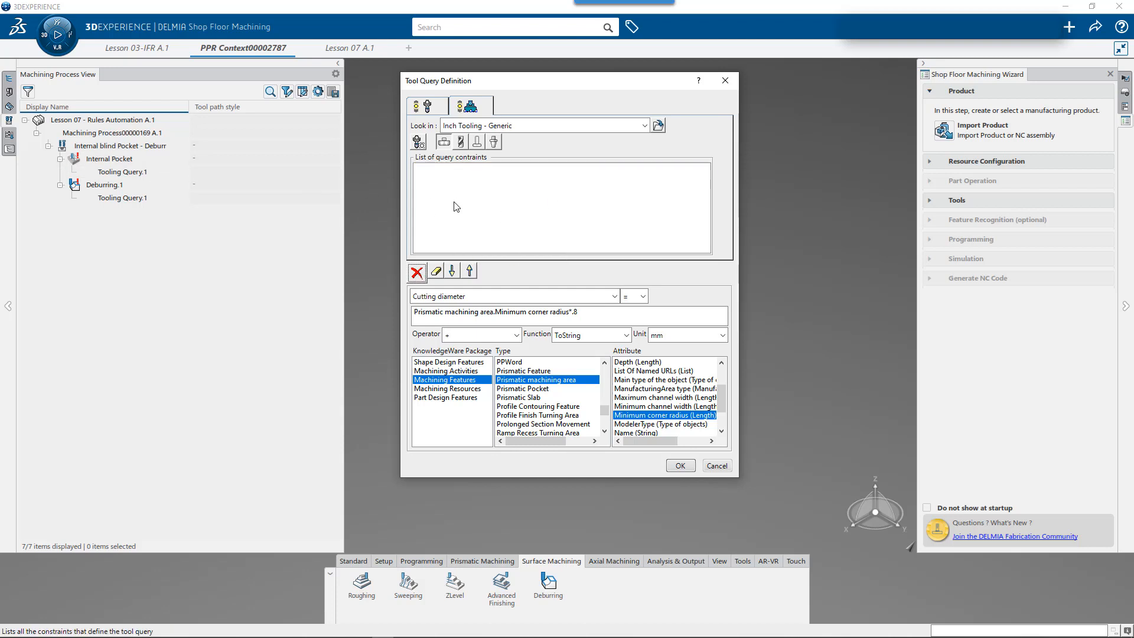
{"action": "left_click", "coordinate": [470, 271]}
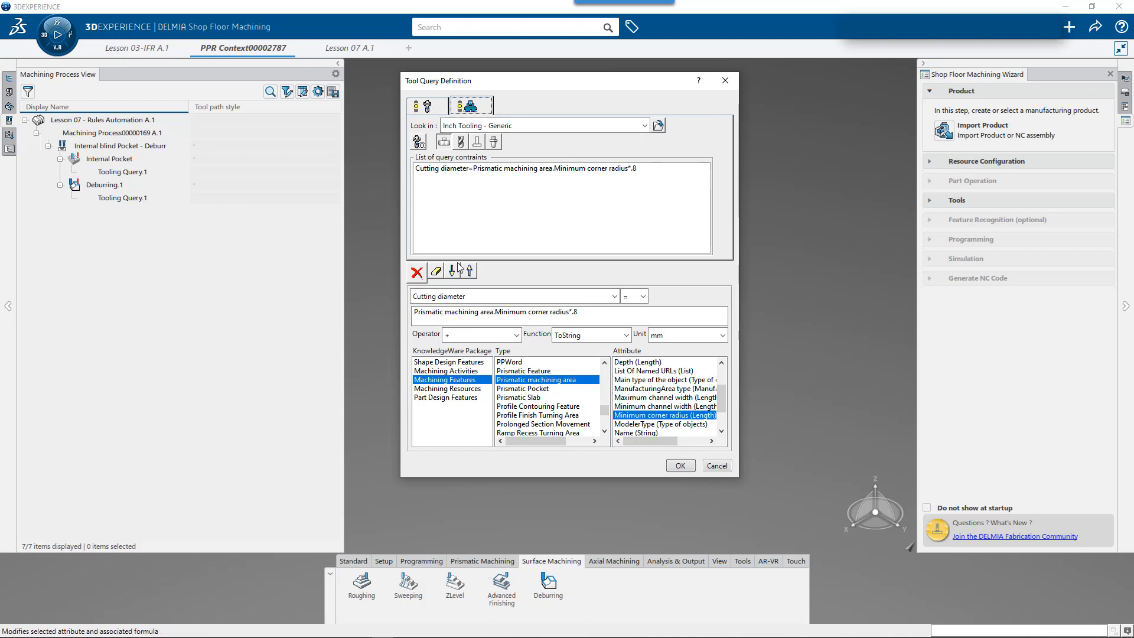
Add an assembly constraint requiring Name to contain Flat, check the tool query constraint, and accept the tool query definition.
{"action": "left_click", "coordinate": [426, 108]}
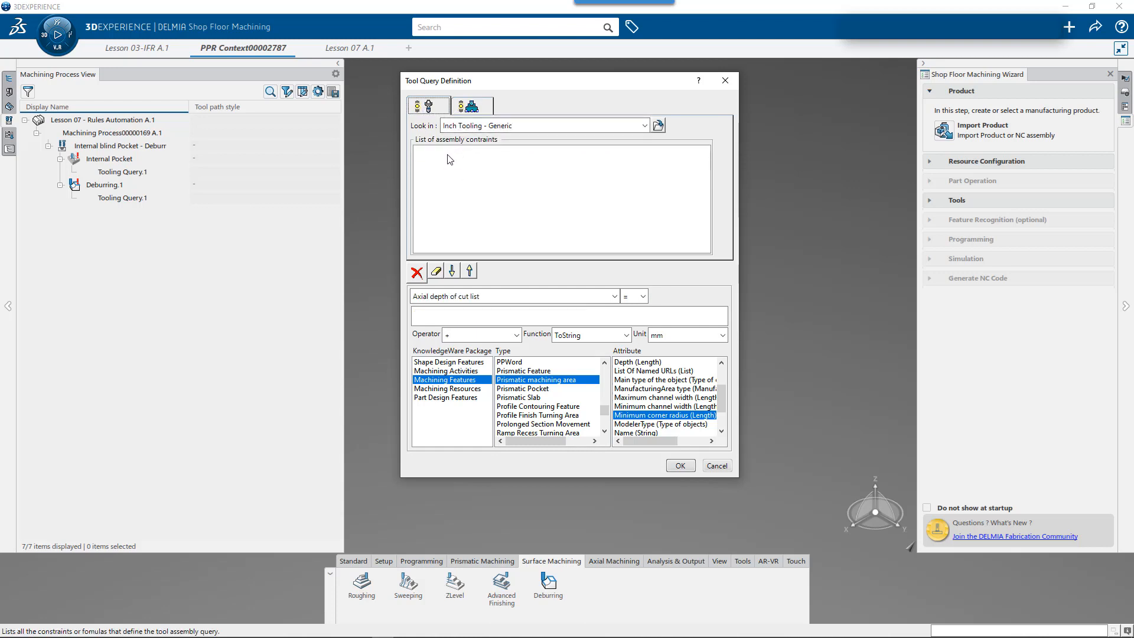
{"action": "left_click", "coordinate": [614, 296]}
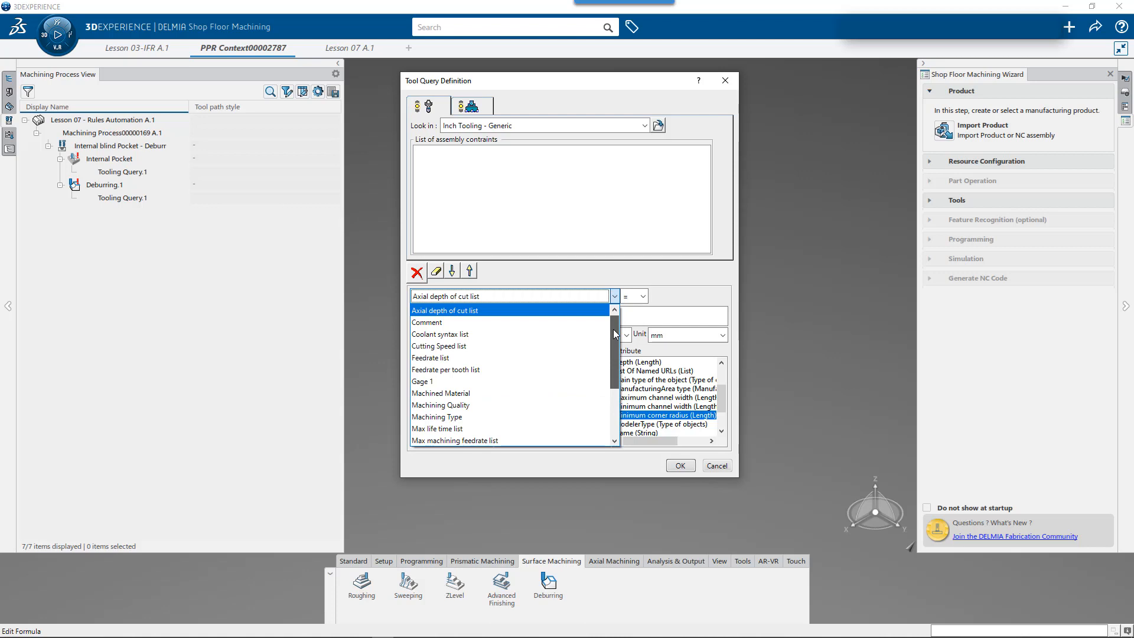
{"action": "left_click_drag", "start_coordinate": [614, 331], "coordinate": [615, 359]}
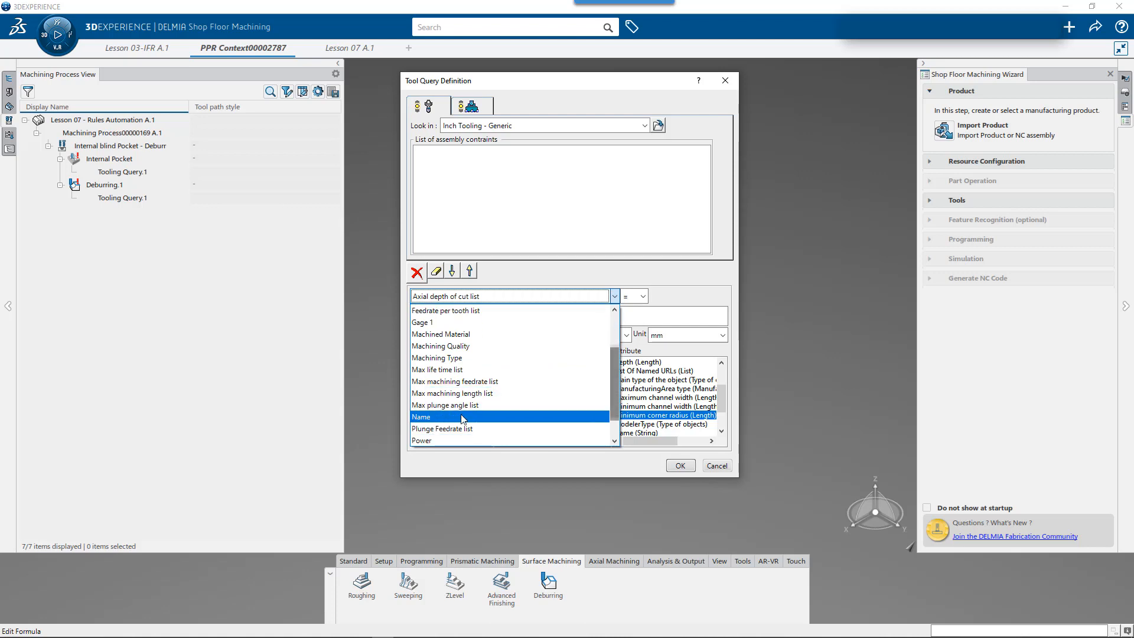
{"action": "left_click", "coordinate": [440, 417]}
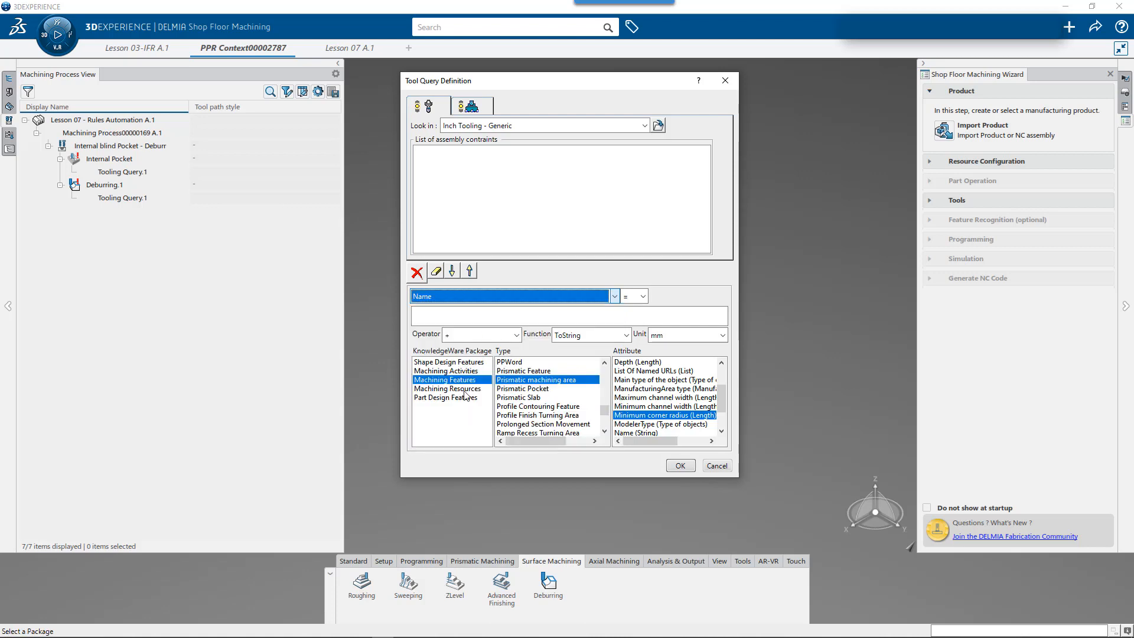
{"action": "left_click", "coordinate": [642, 296]}
{"action": "left_click", "coordinate": [642, 383]}
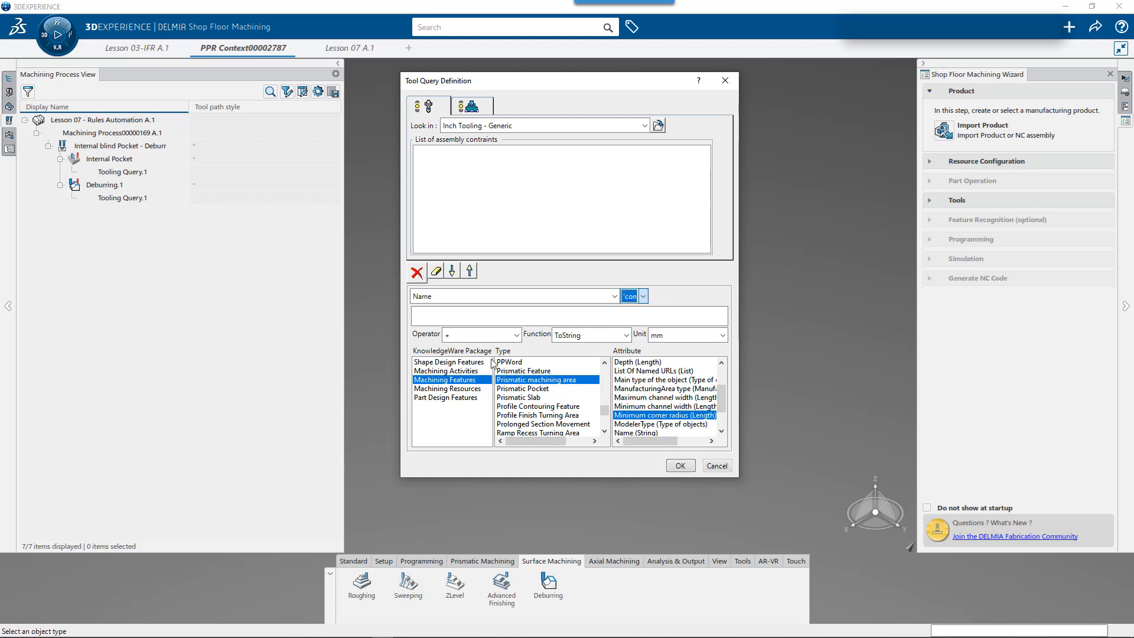
{"action": "left_click", "coordinate": [449, 315]}
{"action": "type", "text": "Flat"}
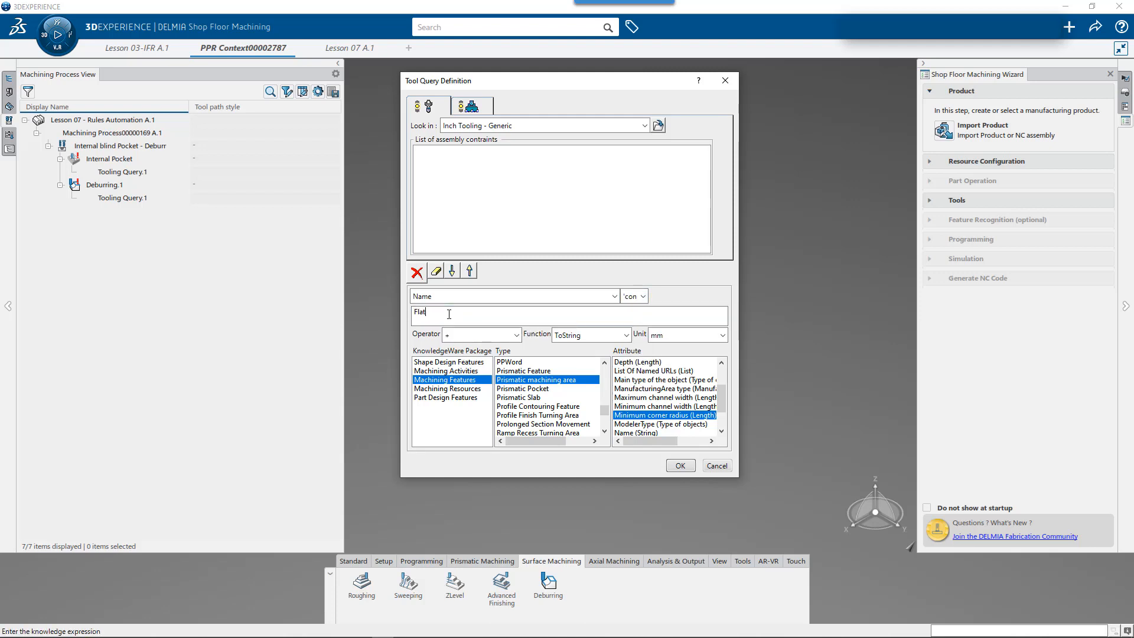
{"action": "left_click", "coordinate": [470, 271]}
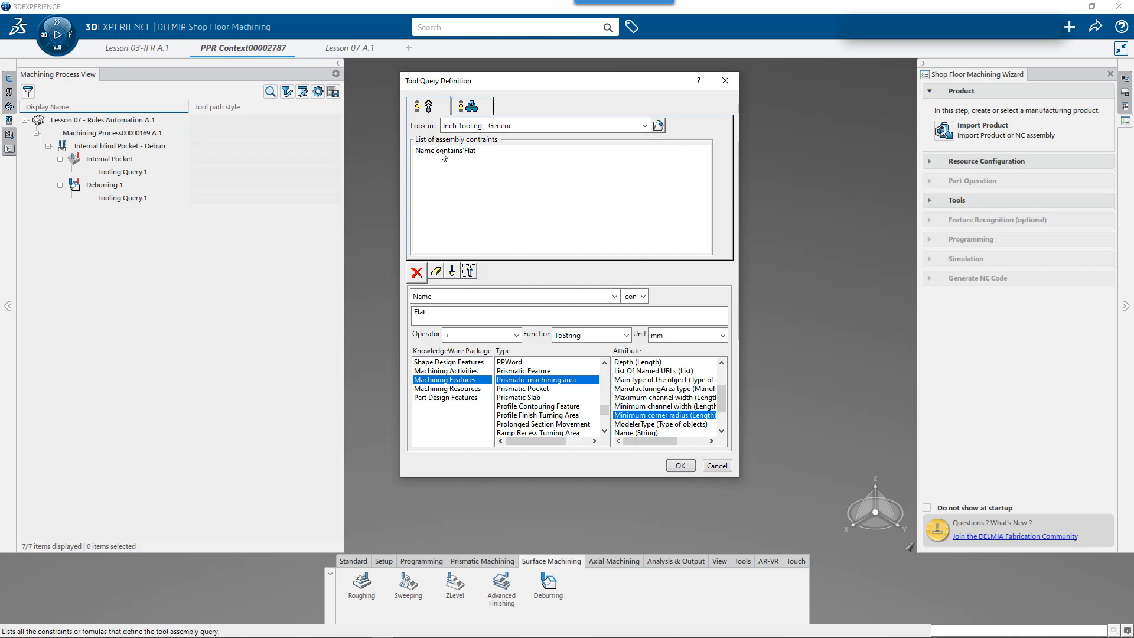
{"action": "left_click", "coordinate": [471, 107]}
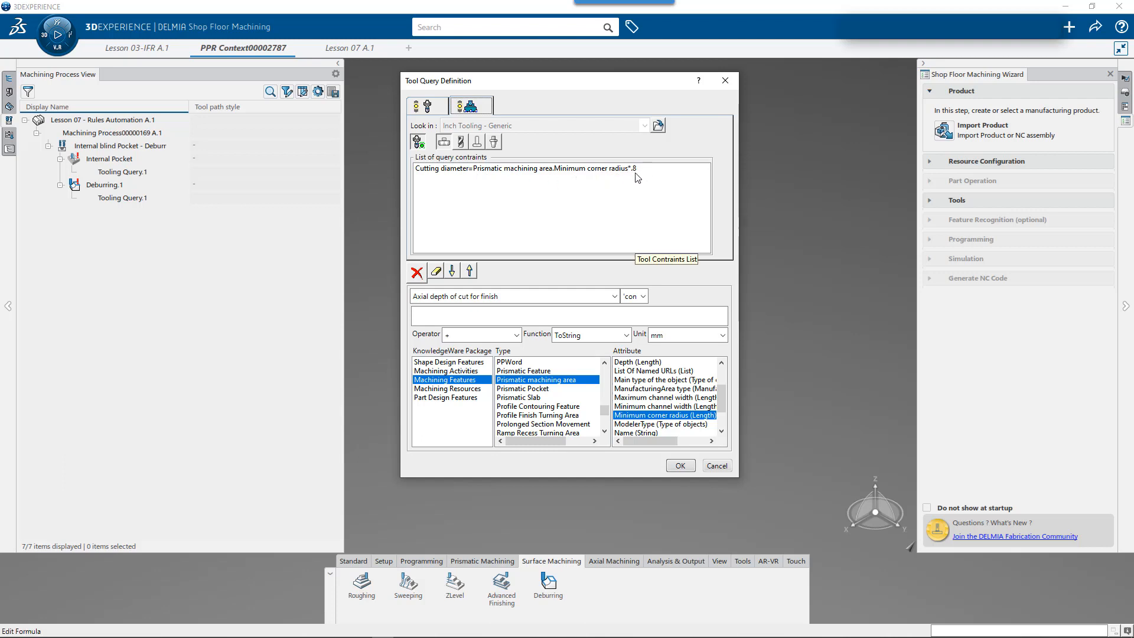
{"action": "left_click", "coordinate": [680, 467]}
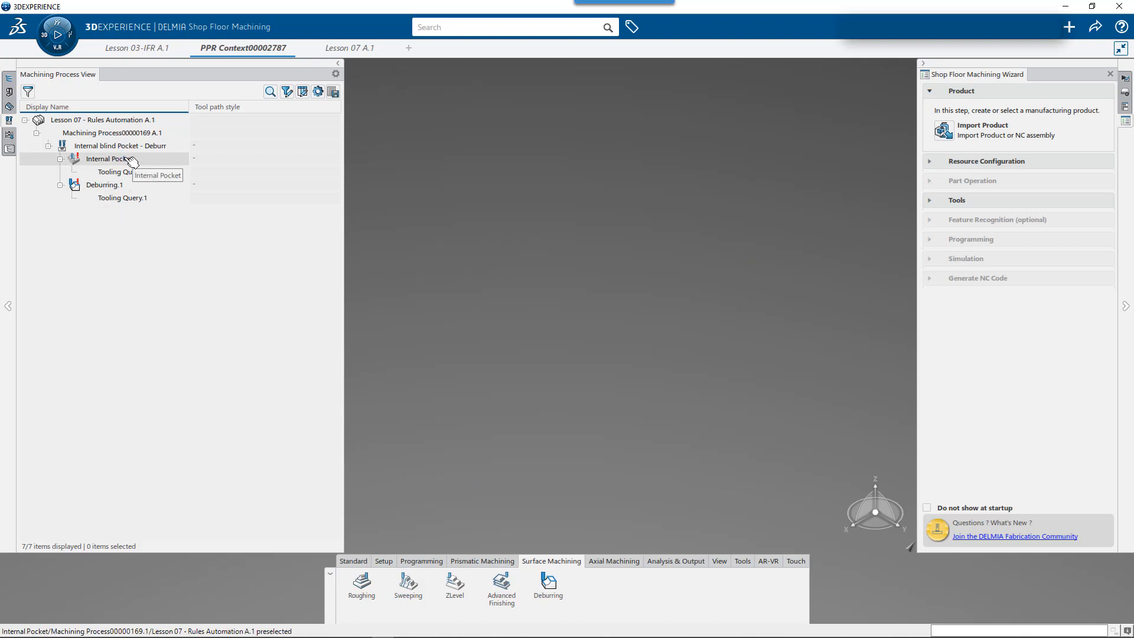
Switch to the Lesson 03-IFR part and examine the geometry and pocket settings of Prismatic machining area.2.
{"action": "mouse_move", "coordinate": [140, 50]}
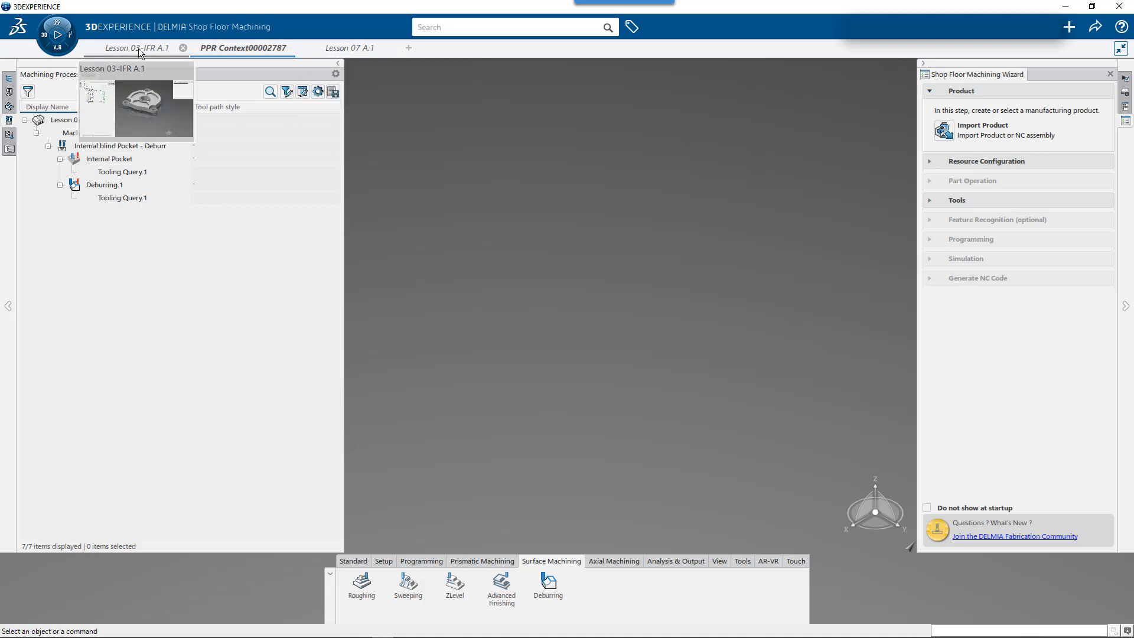
{"action": "left_click", "coordinate": [139, 48]}
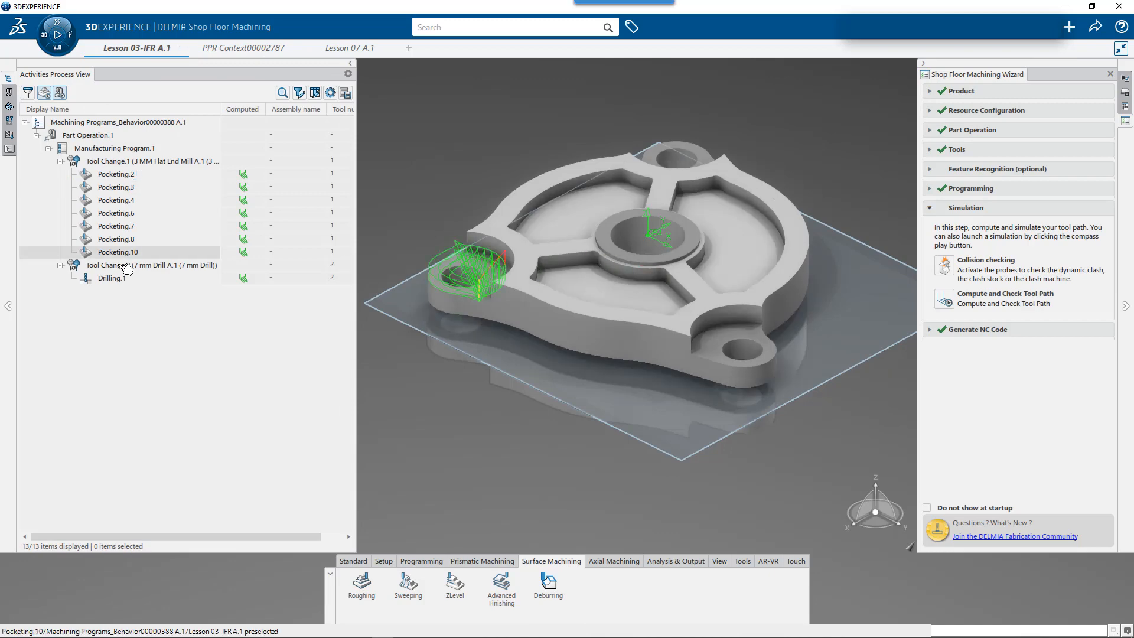
{"action": "left_click", "coordinate": [9, 120]}
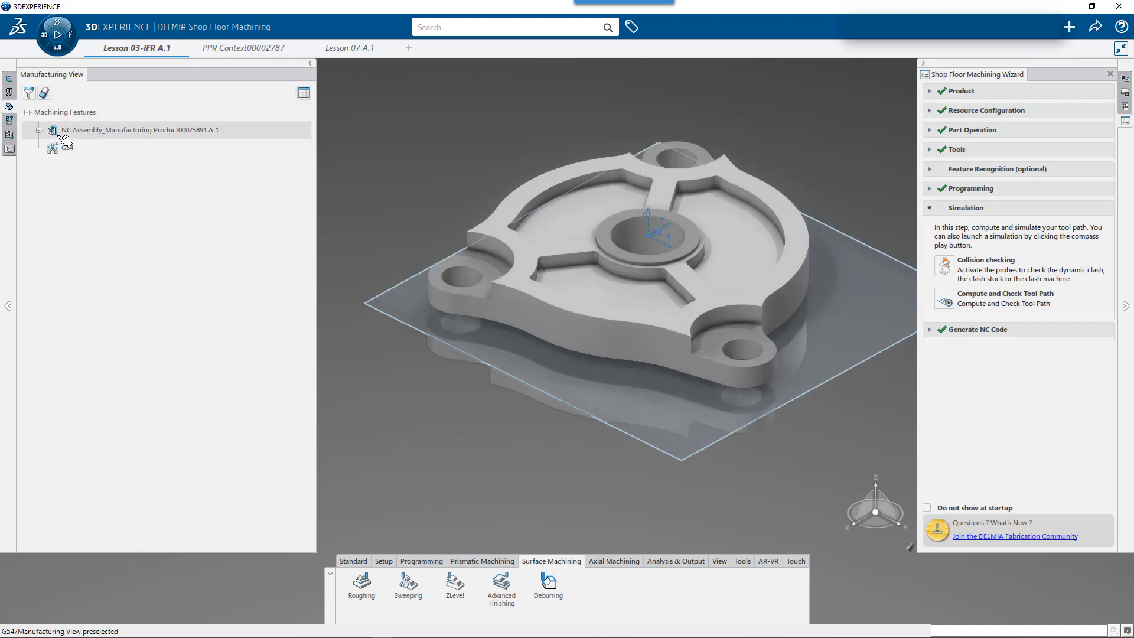
{"action": "left_click", "coordinate": [38, 130]}
{"action": "left_click", "coordinate": [51, 147]}
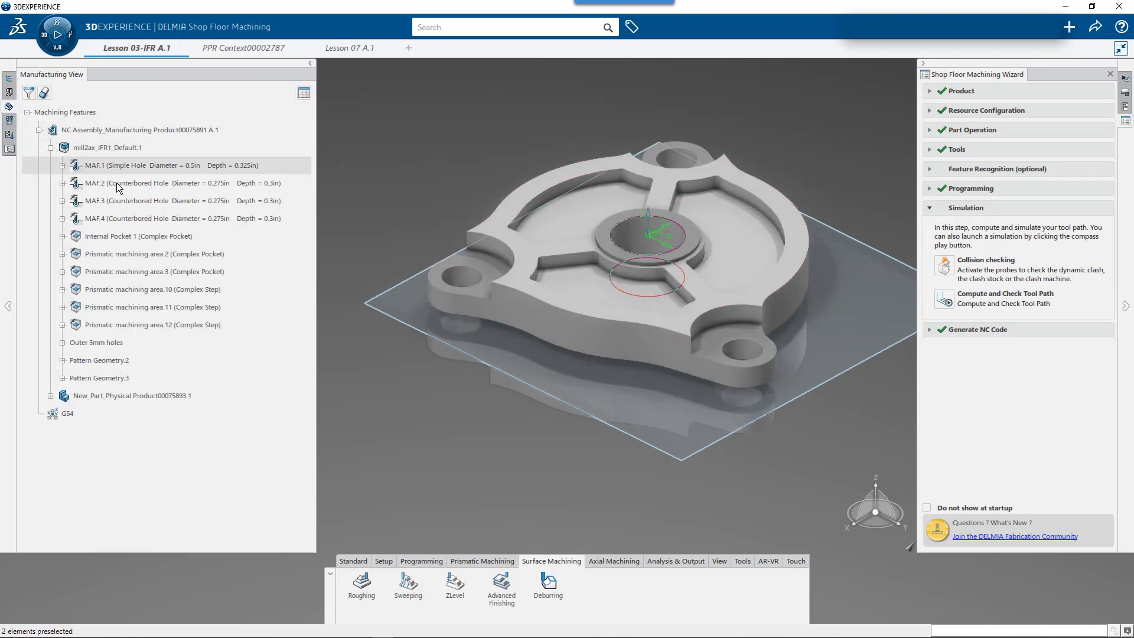
{"action": "double_click", "coordinate": [160, 258]}
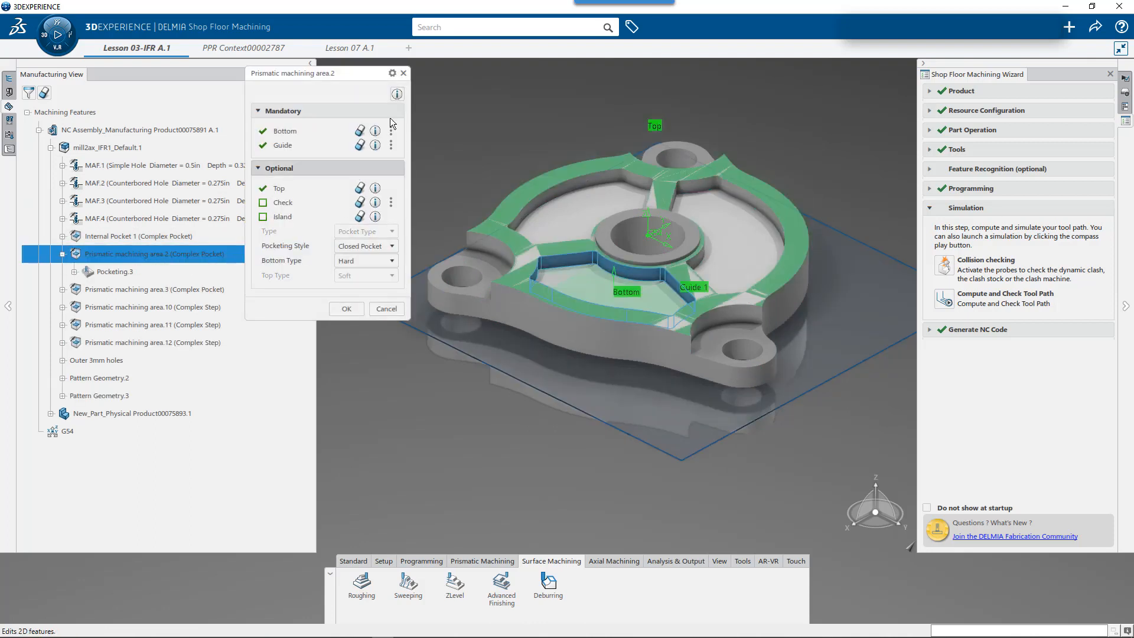
{"action": "left_click", "coordinate": [397, 95]}
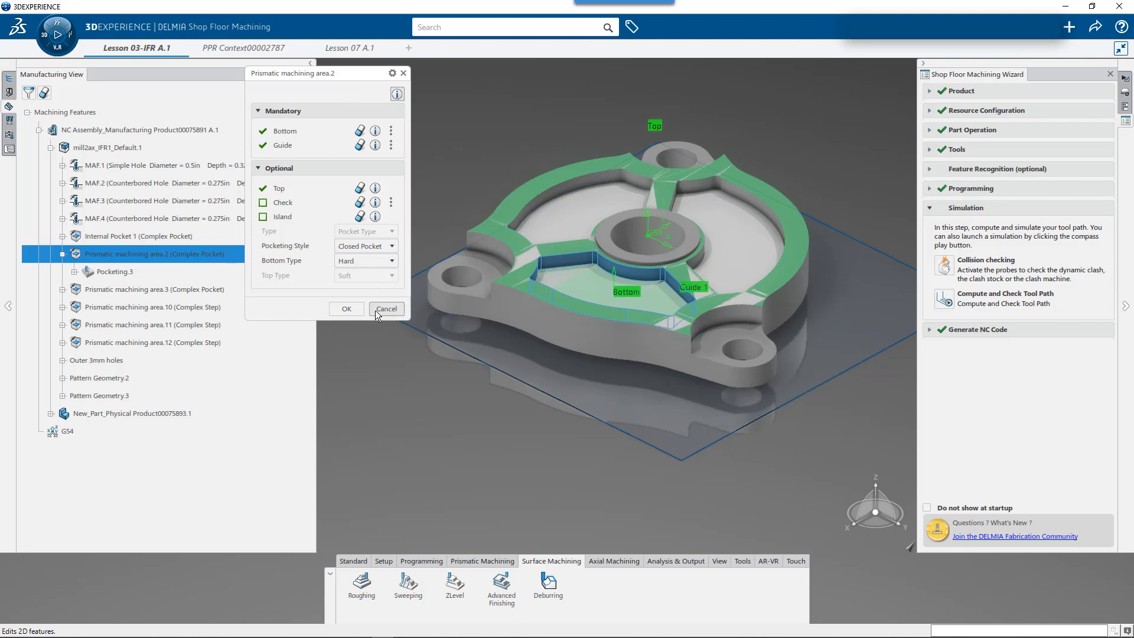
{"action": "left_click", "coordinate": [346, 309]}
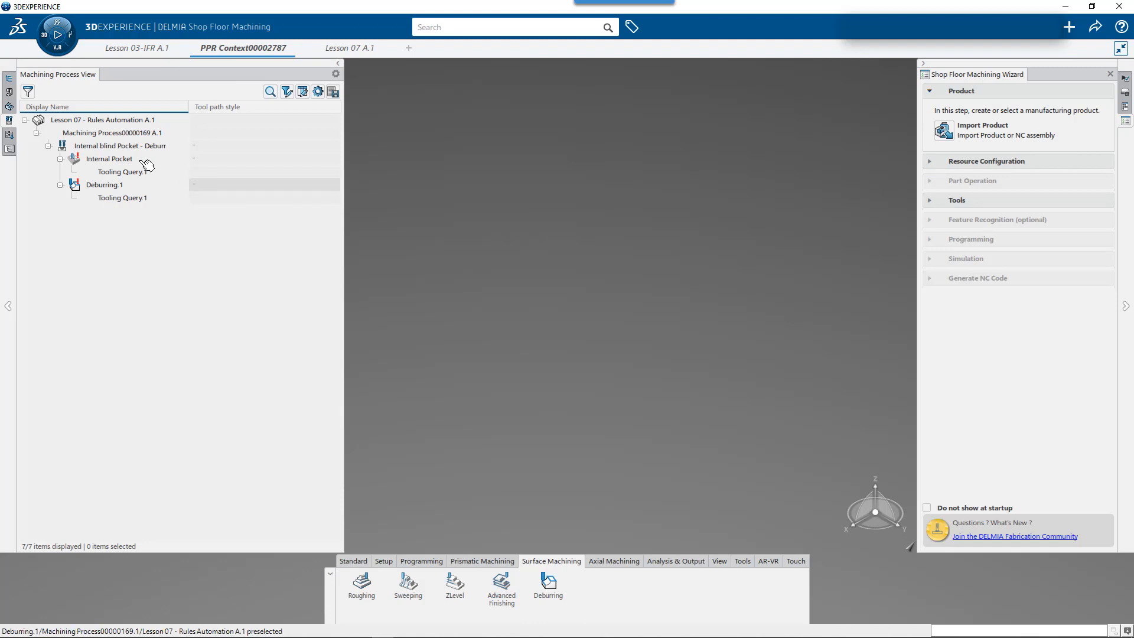
Open the Internal Pocket operation in the Lesson 07 machining process and review its geometry and strategy parameters.
{"action": "left_click", "coordinate": [105, 160]}
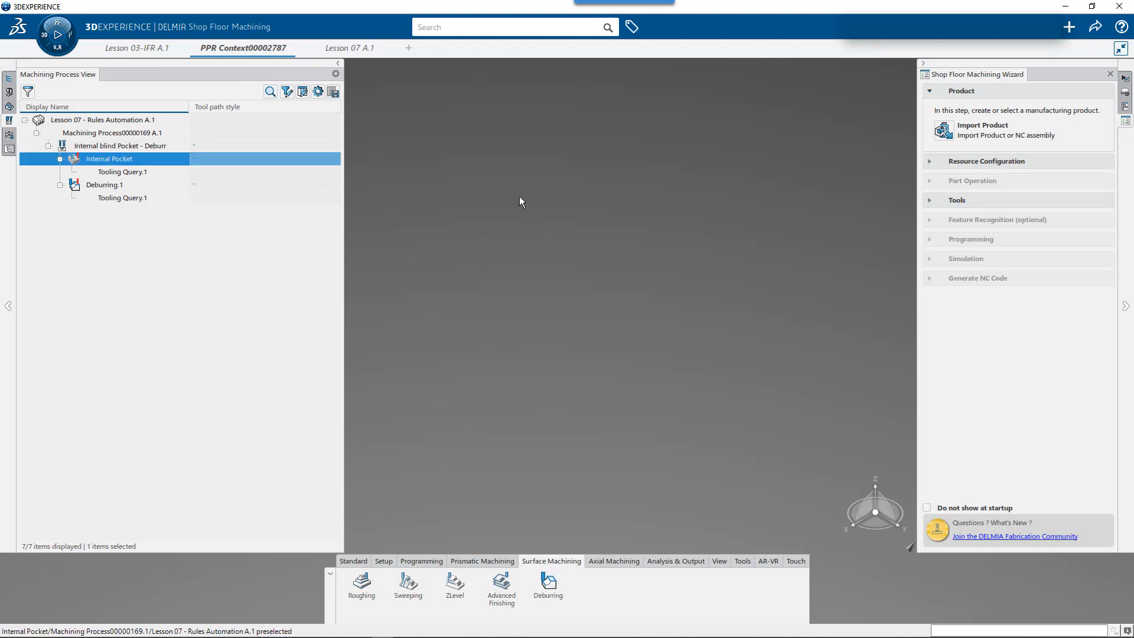
{"action": "double_click", "coordinate": [112, 158]}
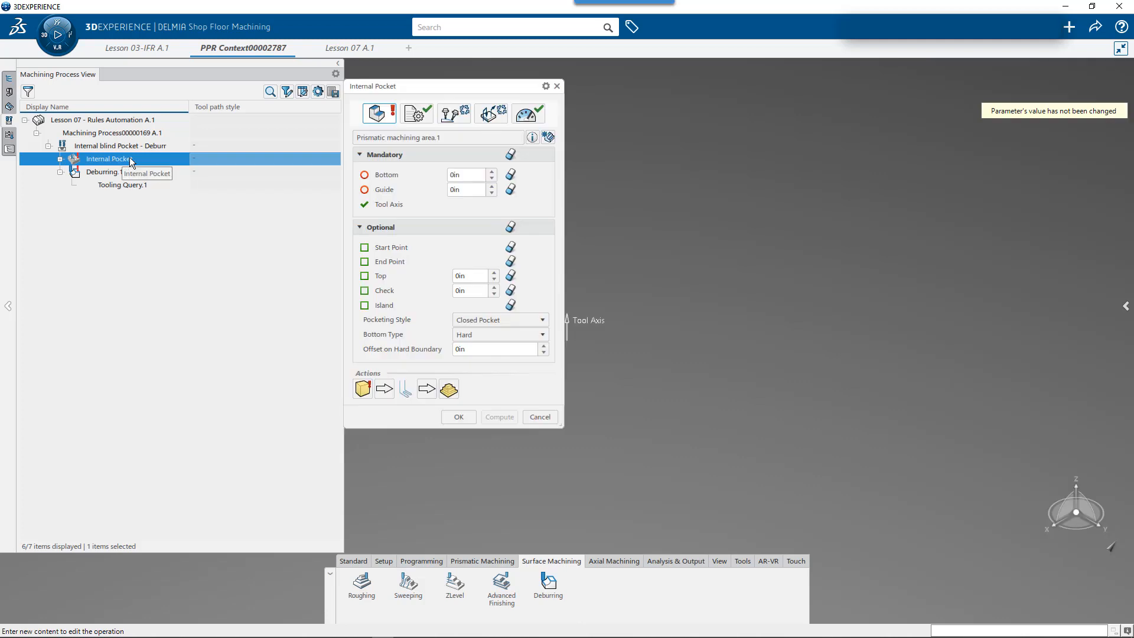
{"action": "left_click_drag", "start_coordinate": [490, 87], "coordinate": [497, 75]}
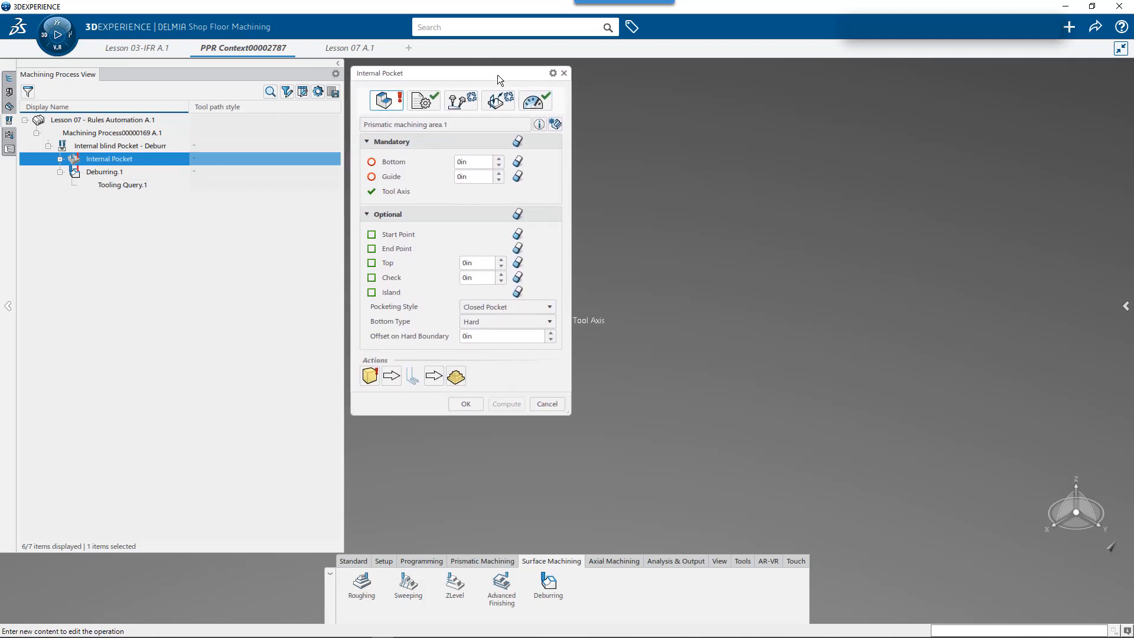
{"action": "left_click", "coordinate": [420, 103]}
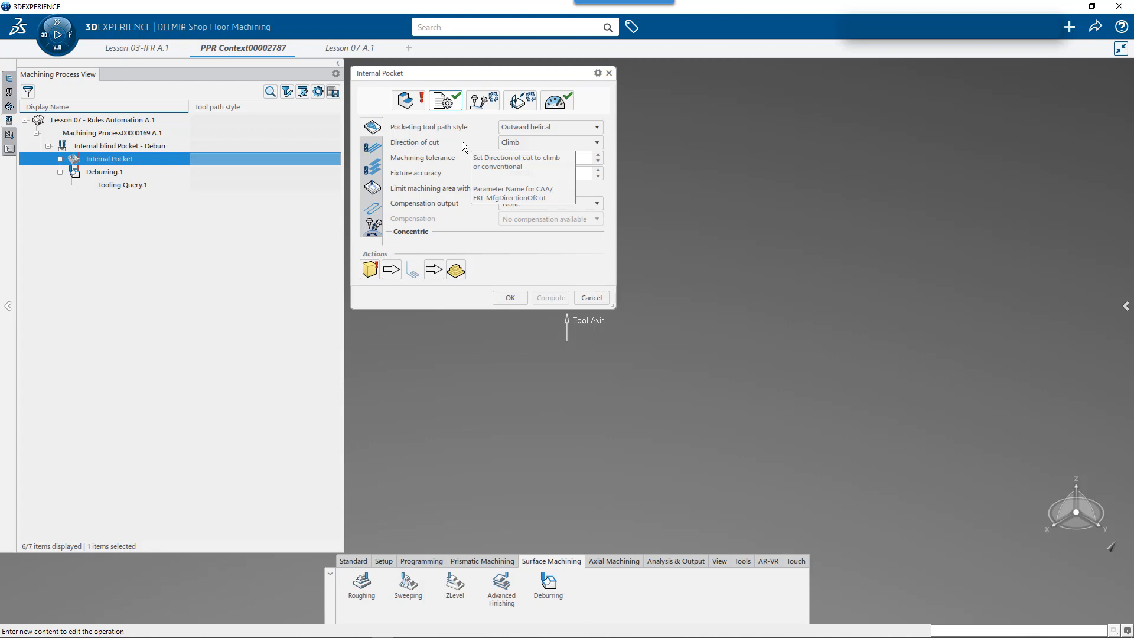
{"action": "left_click", "coordinate": [415, 104]}
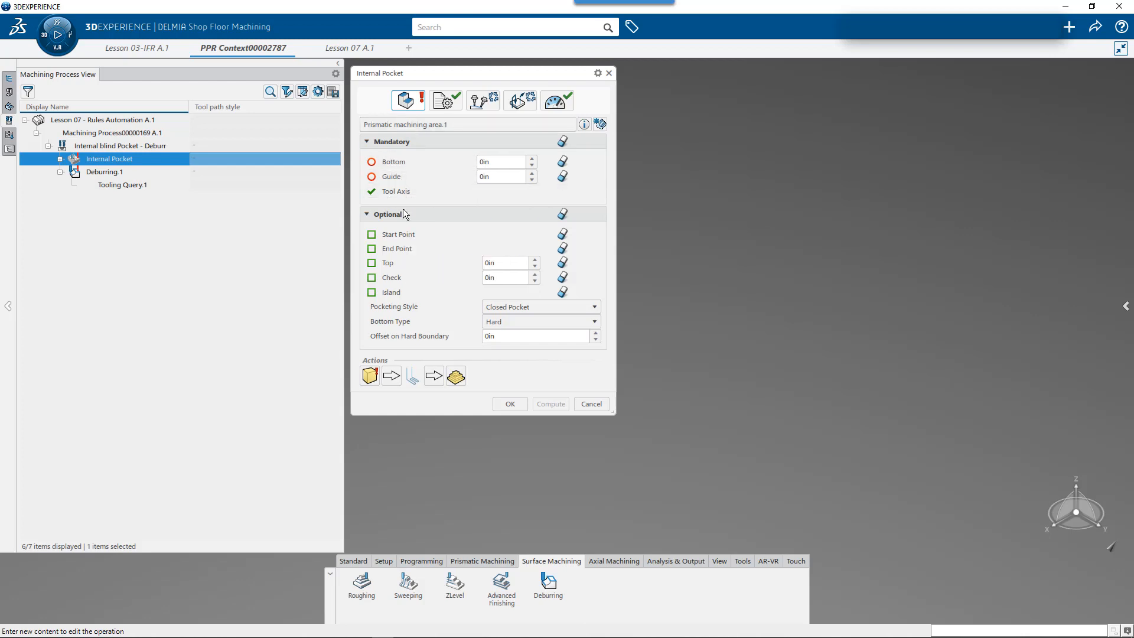
{"action": "left_click", "coordinate": [457, 104]}
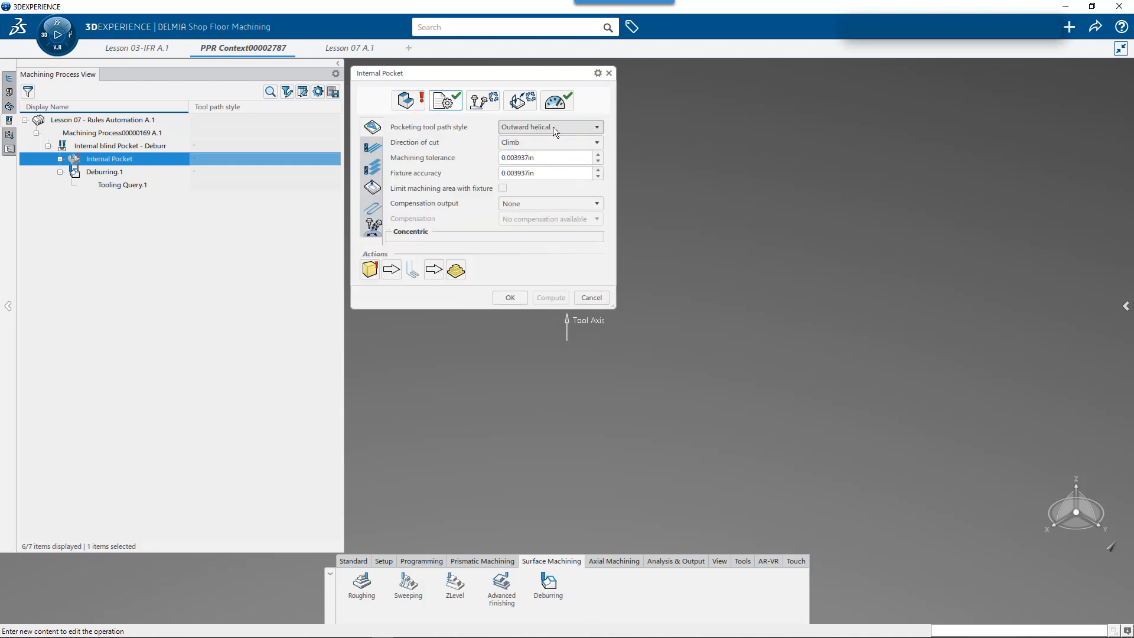
Try the Concentric pocketing tool path style for Internal Pocket, look through the other strategy settings, and cancel the edit.
{"action": "left_click", "coordinate": [553, 127]}
{"action": "left_click_drag", "start_coordinate": [653, 220], "coordinate": [662, 321]}
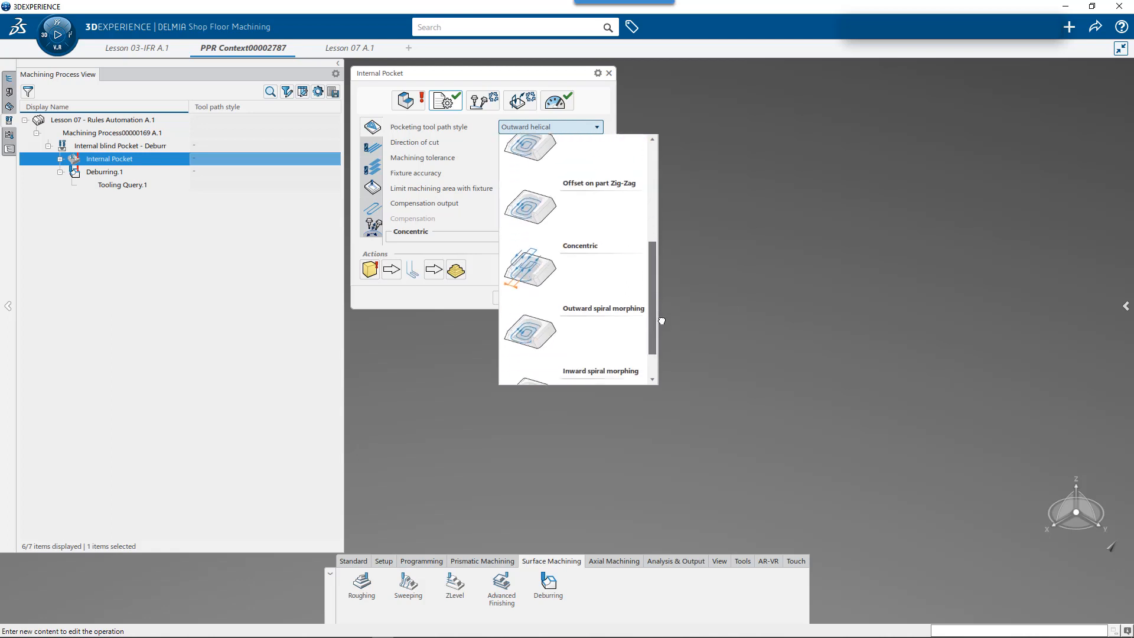
{"action": "left_click", "coordinate": [564, 267]}
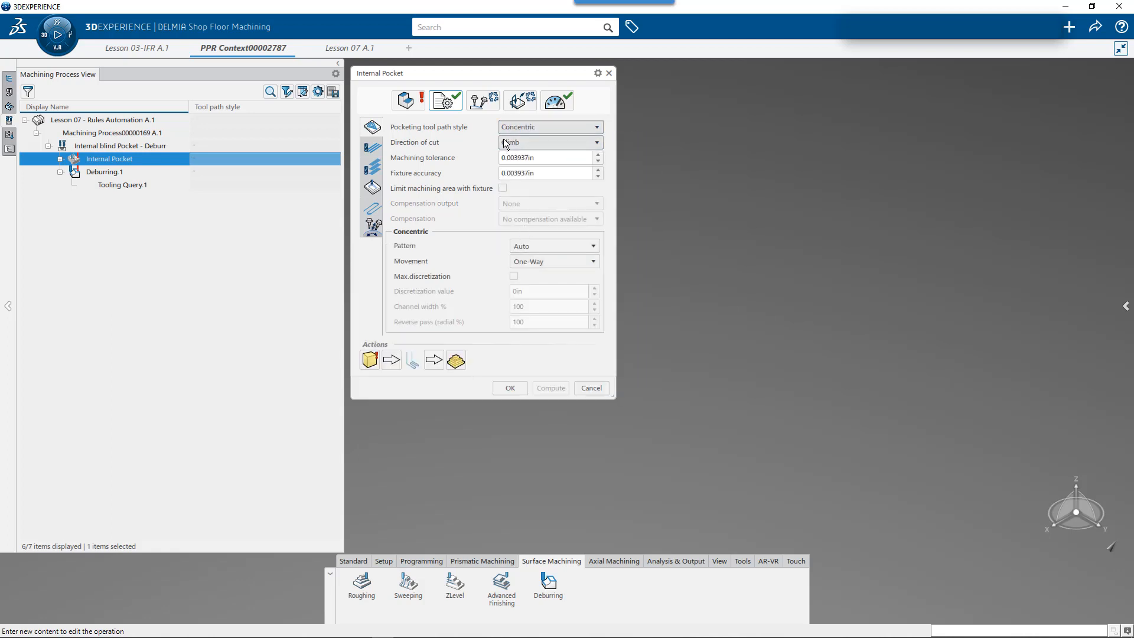
{"action": "left_click", "coordinate": [372, 147]}
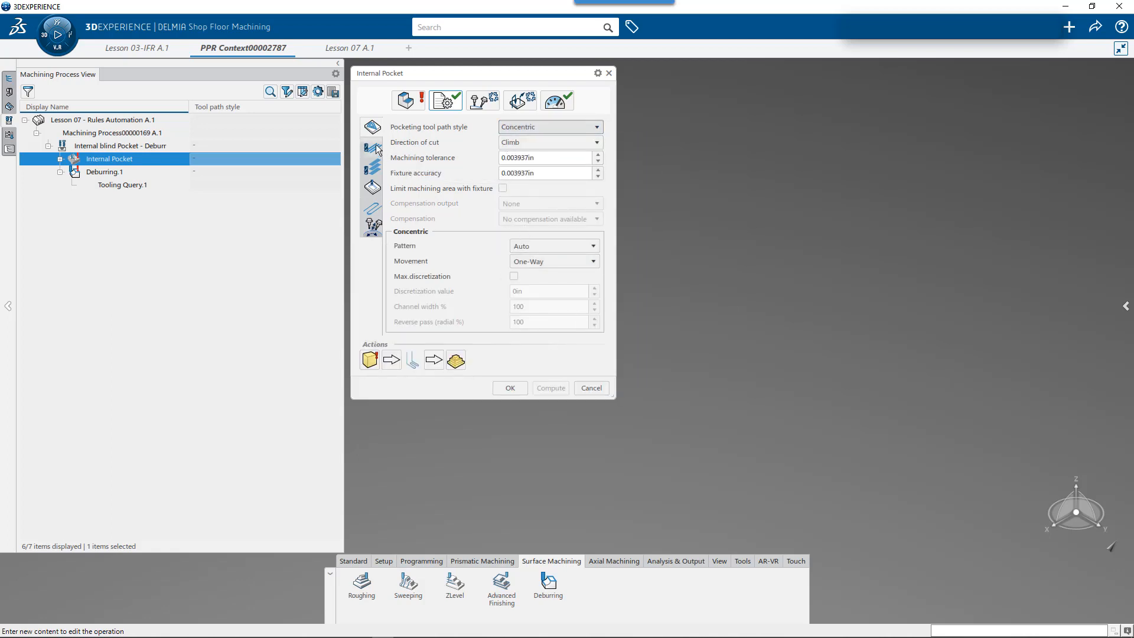
{"action": "left_click", "coordinate": [372, 168]}
{"action": "left_click", "coordinate": [372, 187]}
{"action": "left_click", "coordinate": [372, 208]}
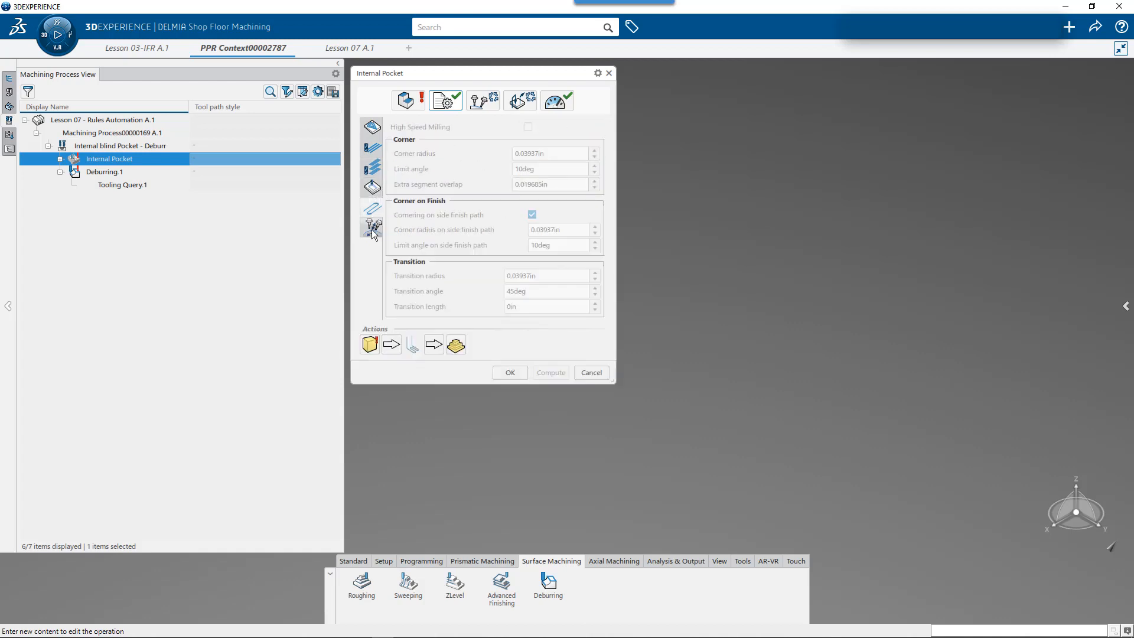
{"action": "left_click", "coordinate": [591, 373]}
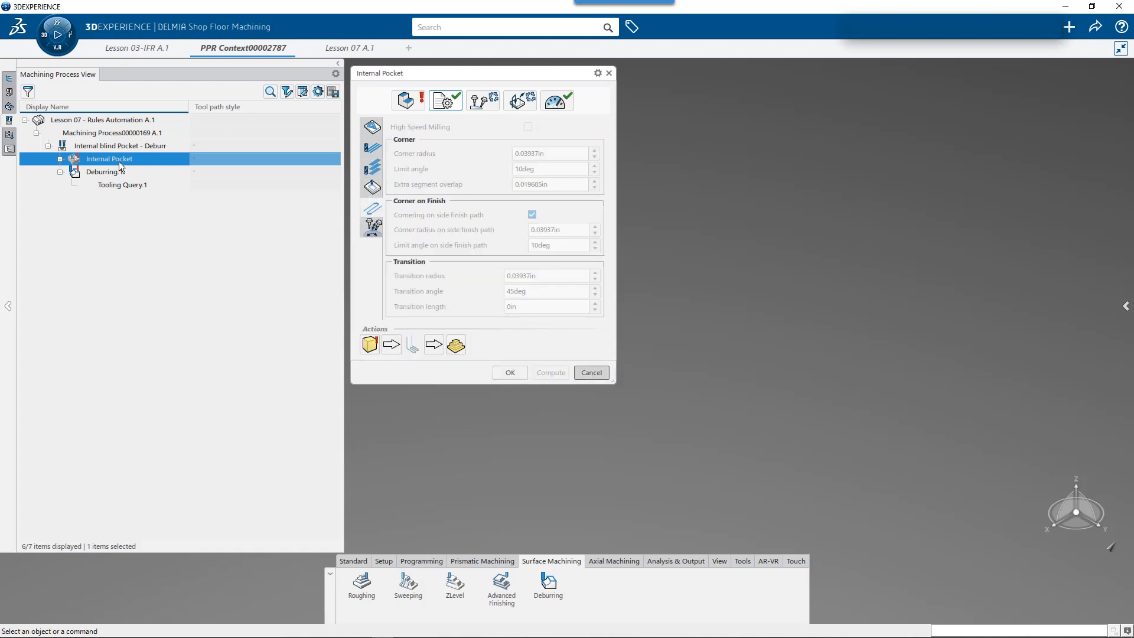
Edit the Deburring.1 tooling query, activate tool type filtering, and add a tool constraint of Cutting diameter = .25.
{"action": "left_click", "coordinate": [60, 158]}
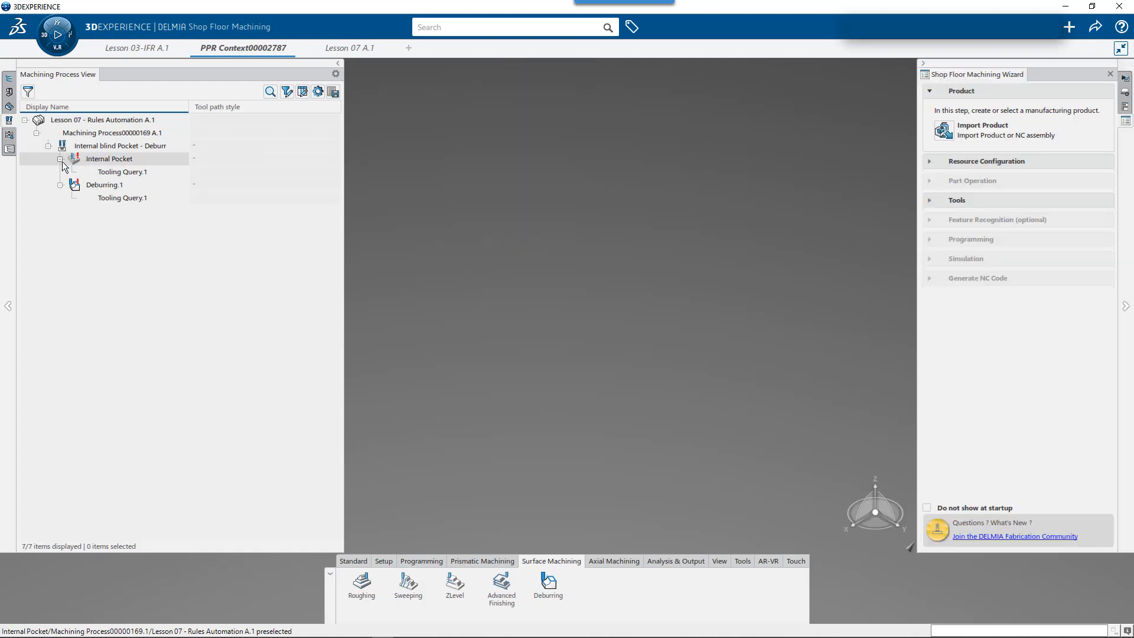
{"action": "double_click", "coordinate": [130, 200]}
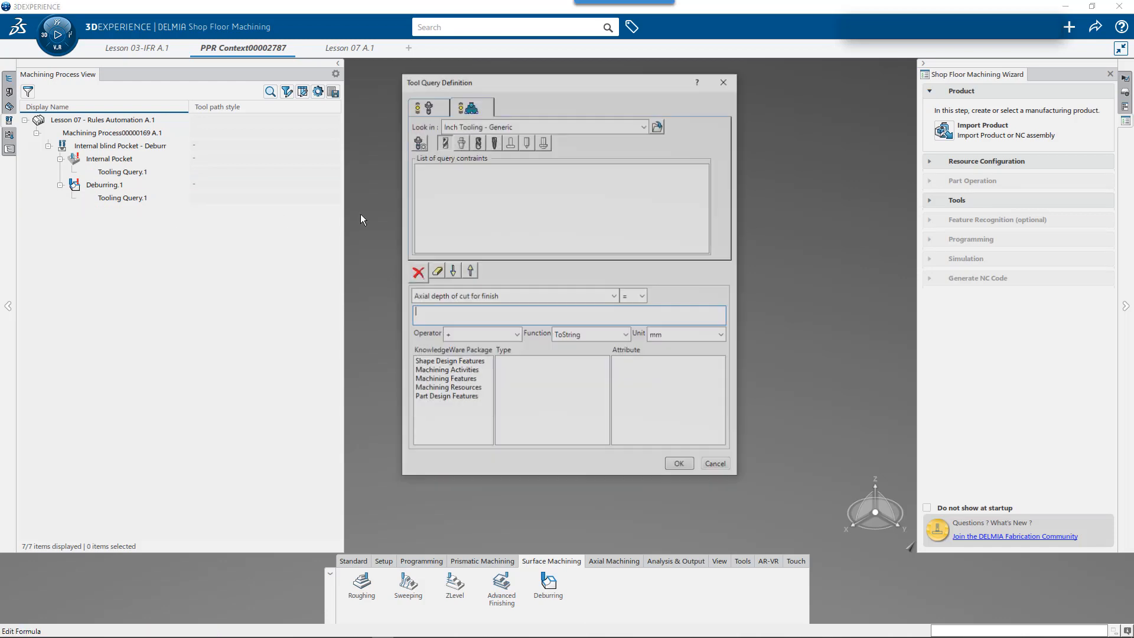
{"action": "left_click", "coordinate": [419, 142]}
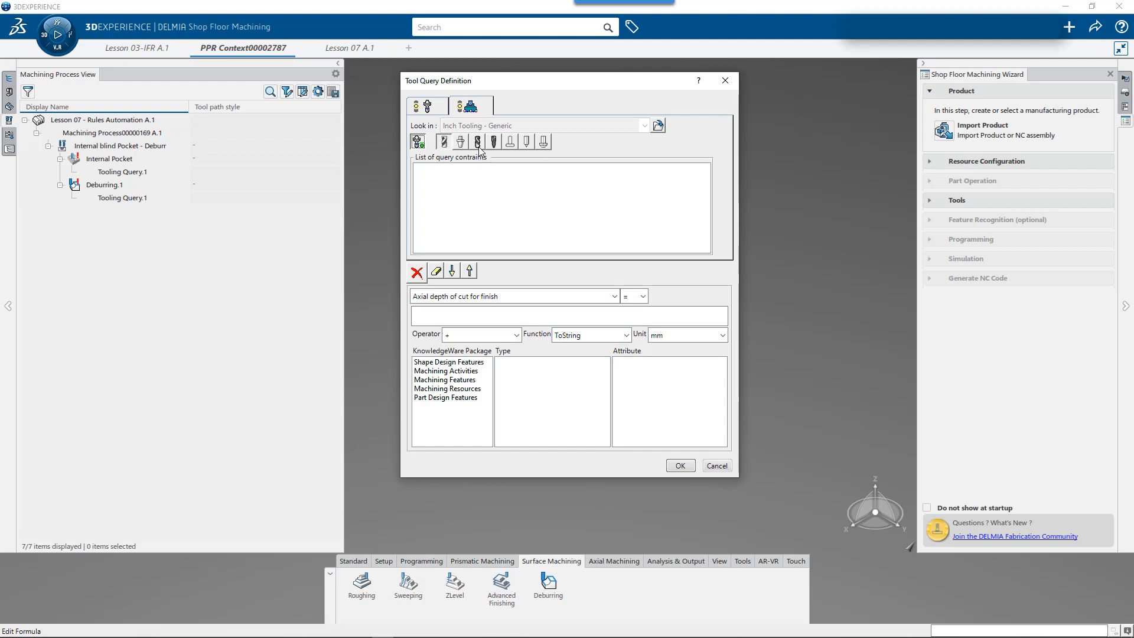
{"action": "left_click", "coordinate": [477, 142]}
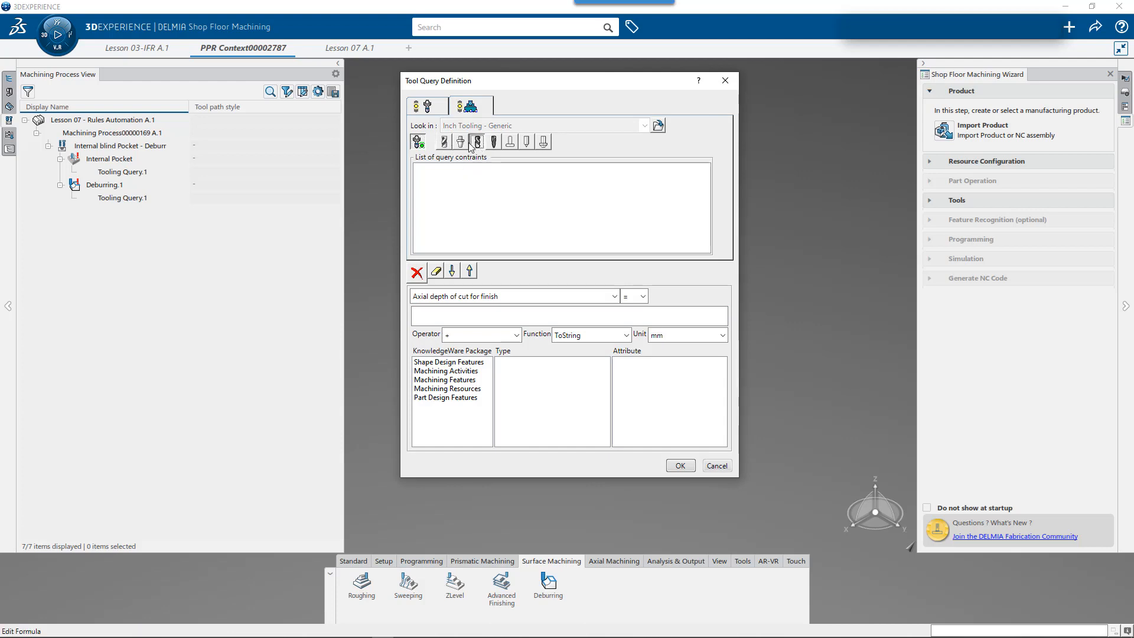
{"action": "left_click", "coordinate": [615, 296]}
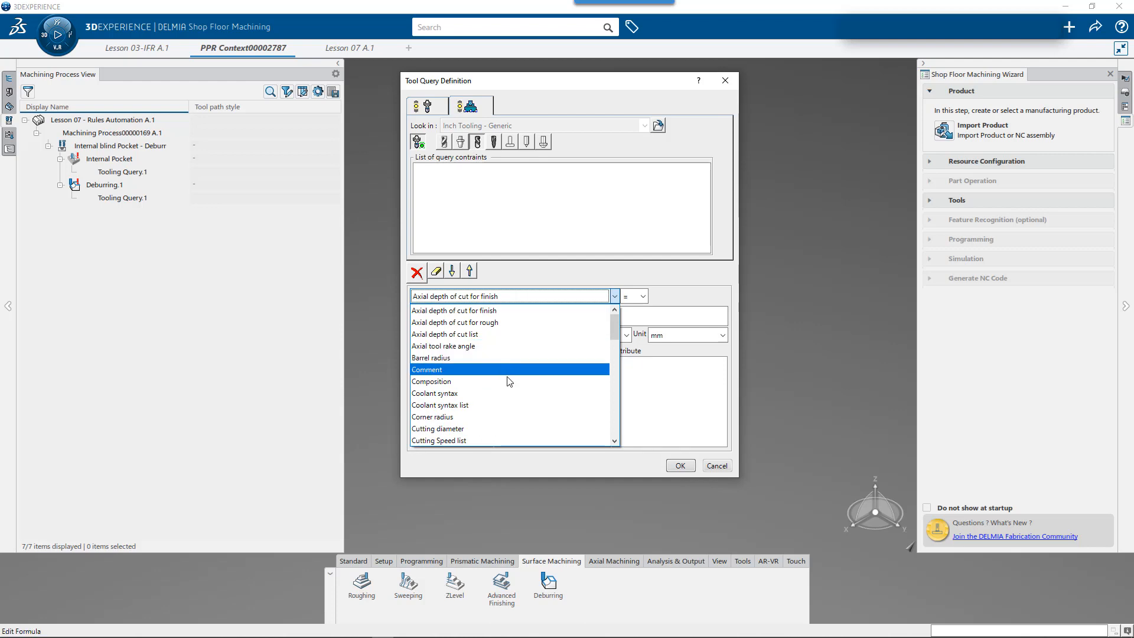
{"action": "left_click", "coordinate": [481, 428]}
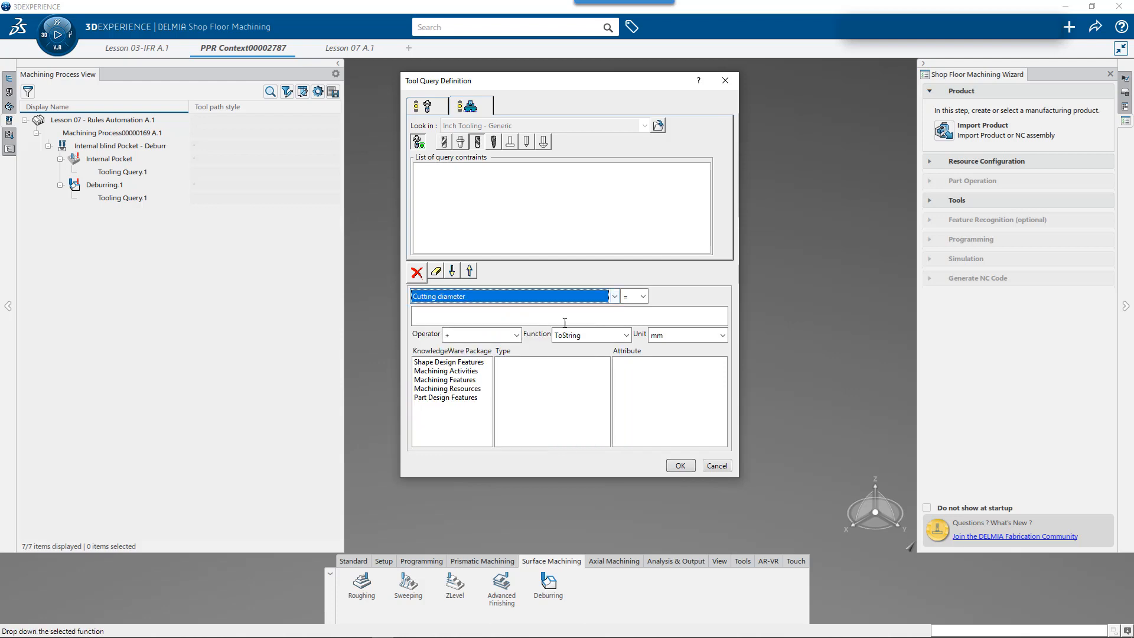
{"action": "left_click", "coordinate": [483, 315]}
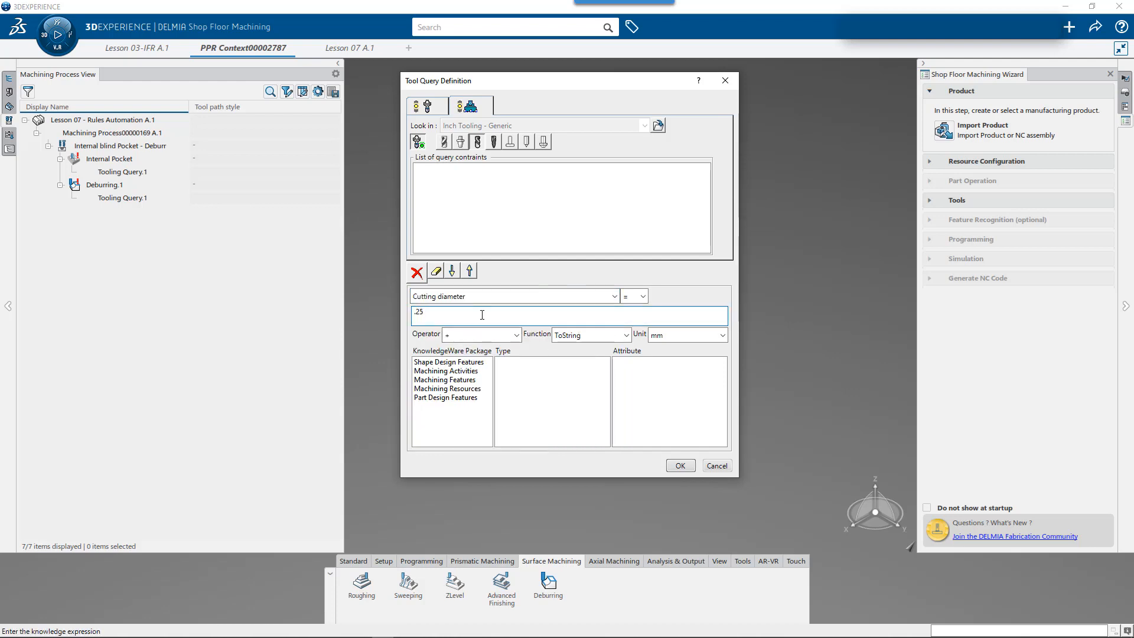
{"action": "left_click", "coordinate": [470, 271]}
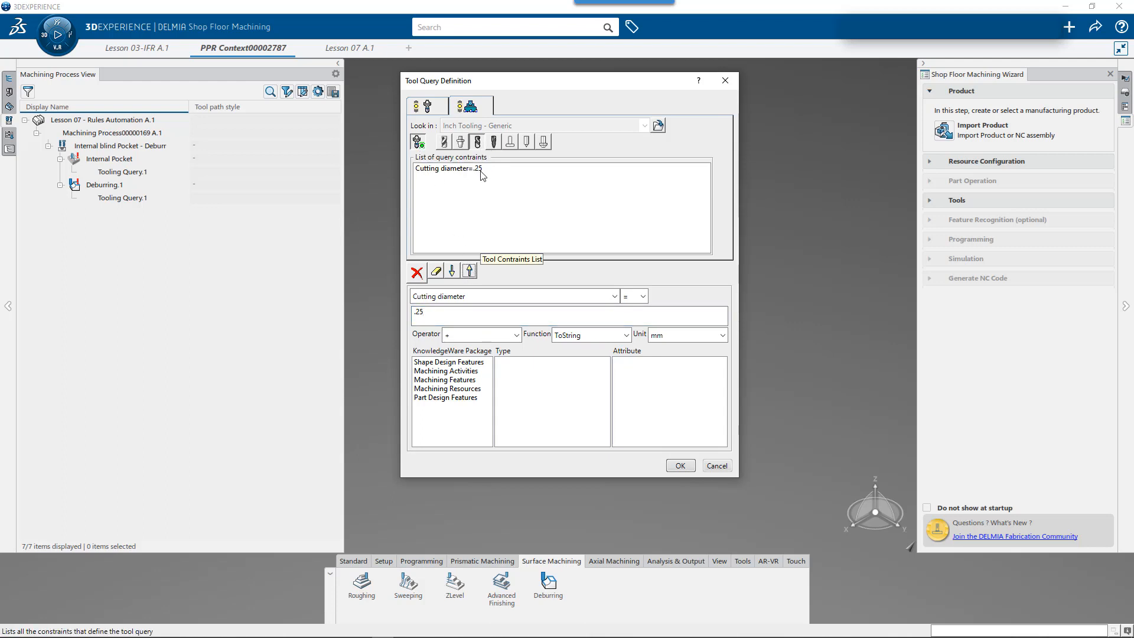
Add the assembly constraint Name = Ball to the deburring tool query, recheck its tool constraints, and accept the definition.
{"action": "left_click", "coordinate": [427, 107]}
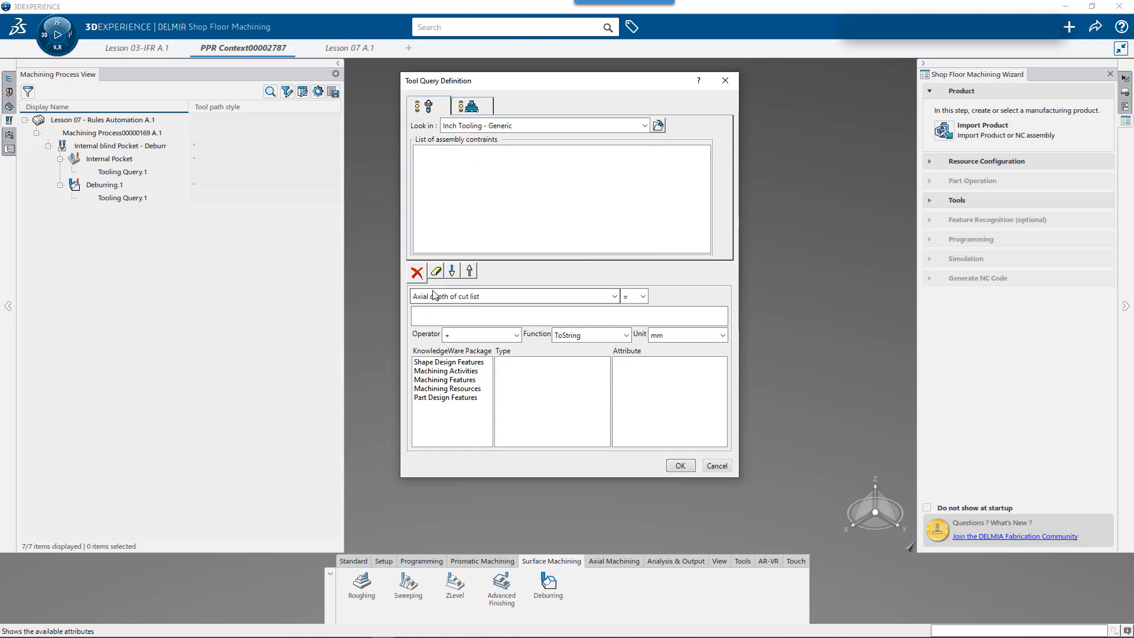
{"action": "left_click", "coordinate": [499, 296]}
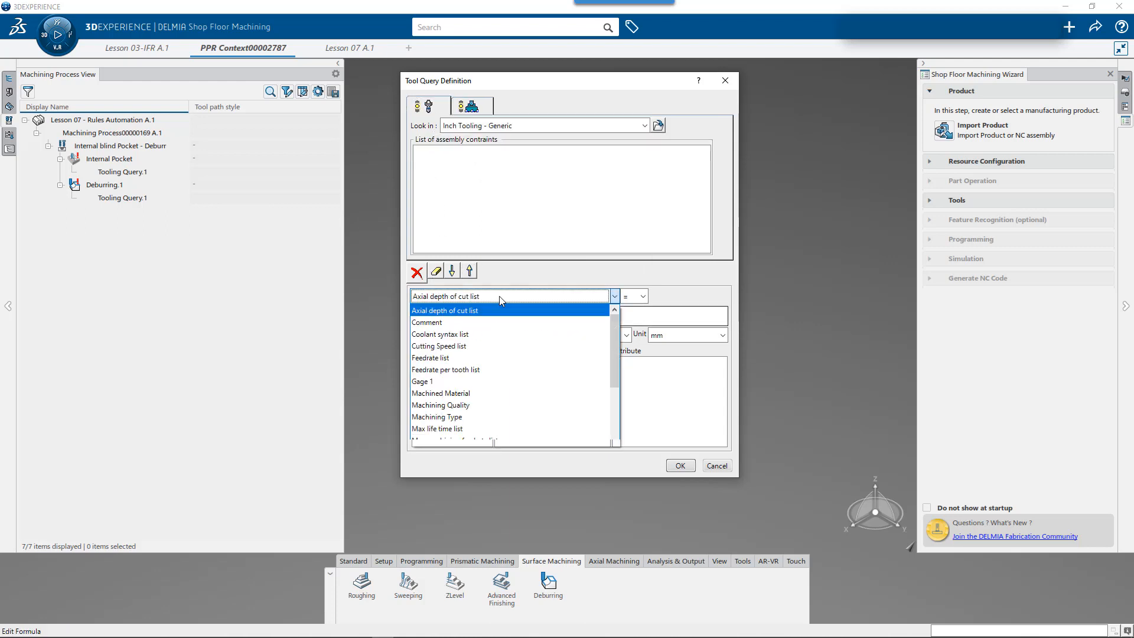
{"action": "scroll", "coordinate": [614, 375], "scroll_direction": "down", "scroll_amount": 2}
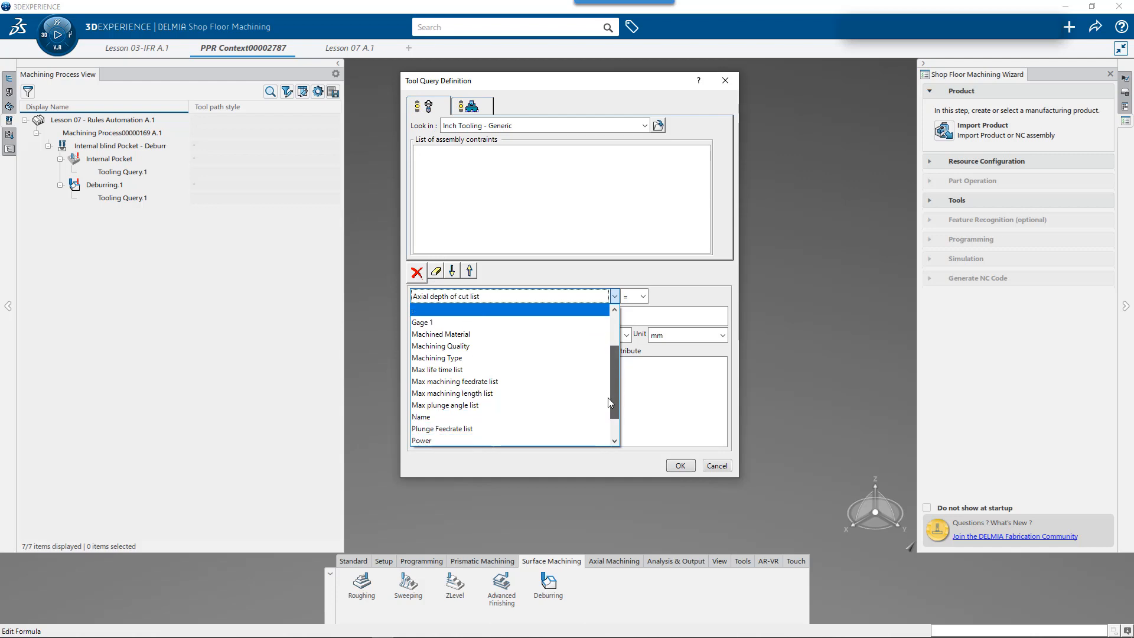
{"action": "left_click", "coordinate": [479, 417]}
{"action": "left_click", "coordinate": [453, 316]}
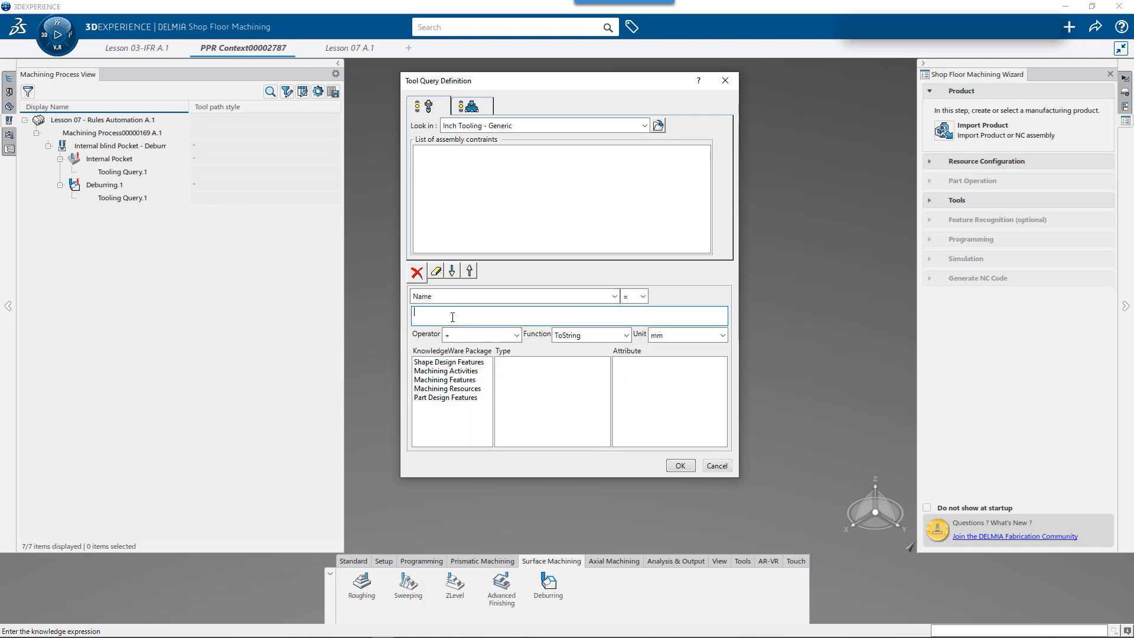
{"action": "type", "text": "Basll"}
{"action": "key", "text": "BackSpace"}
{"action": "key", "text": "BackSpace"}
{"action": "key", "text": "BackSpace"}
{"action": "left_click", "coordinate": [470, 273]}
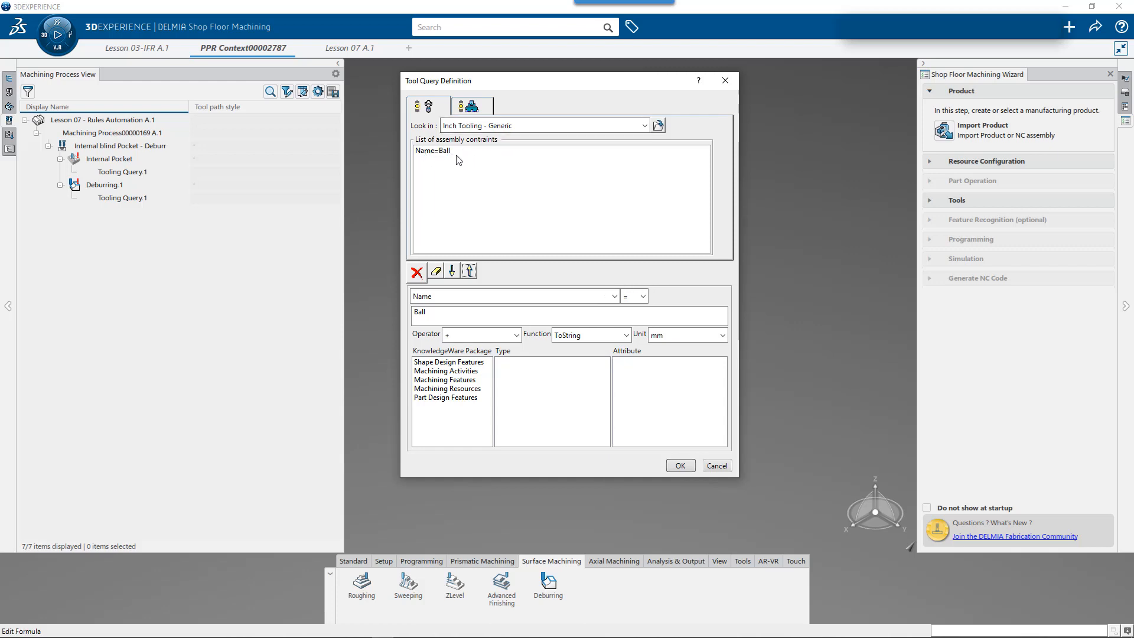
{"action": "left_click", "coordinate": [471, 107]}
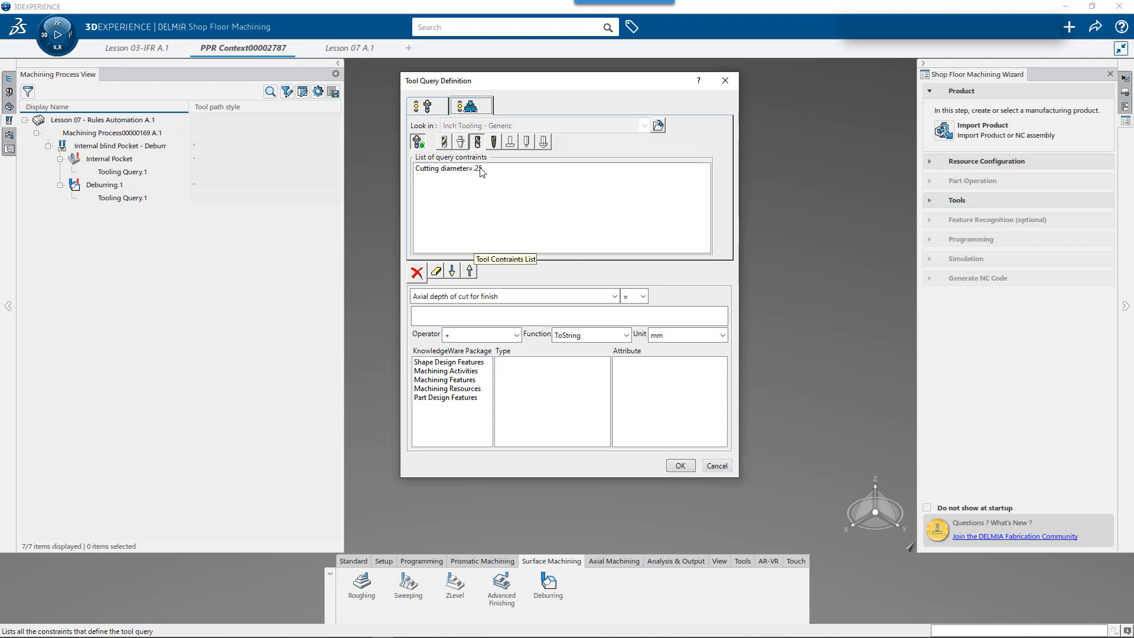
{"action": "left_click", "coordinate": [680, 467]}
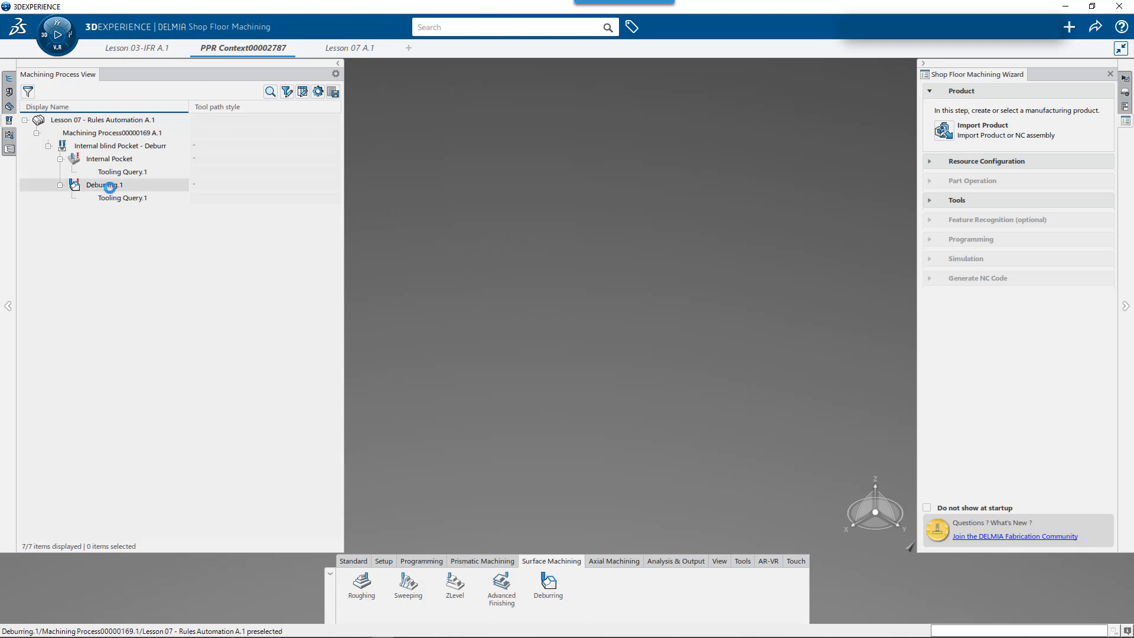
Review the Deburring.1 operation's geometry, strategy parameters and tool axis mode without changing anything.
{"action": "left_click", "coordinate": [121, 185]}
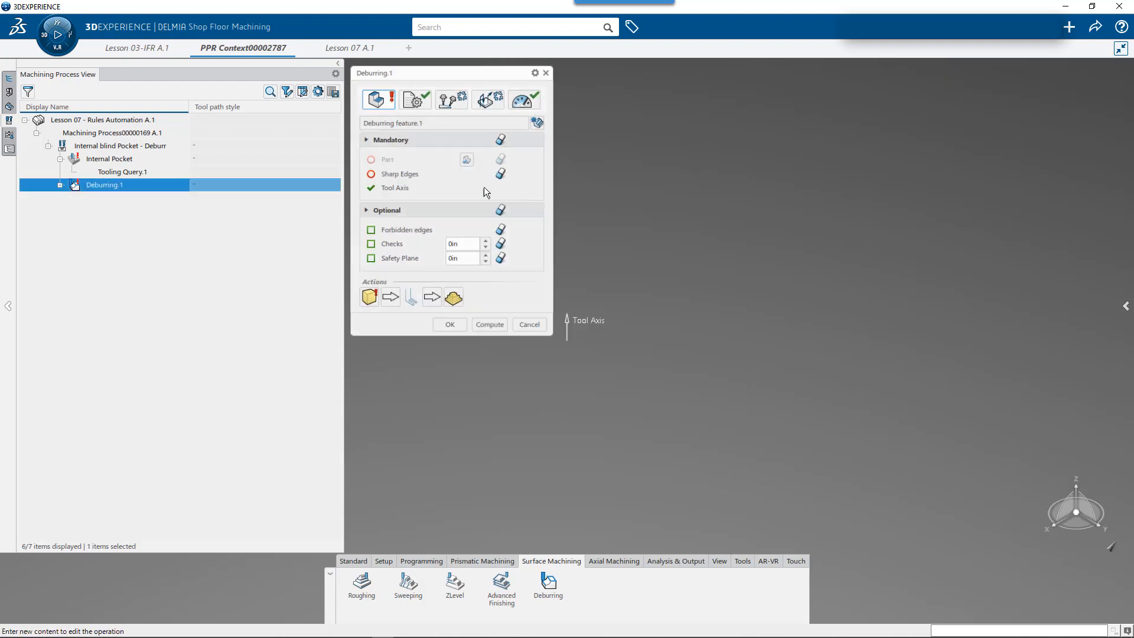
{"action": "left_click", "coordinate": [417, 104]}
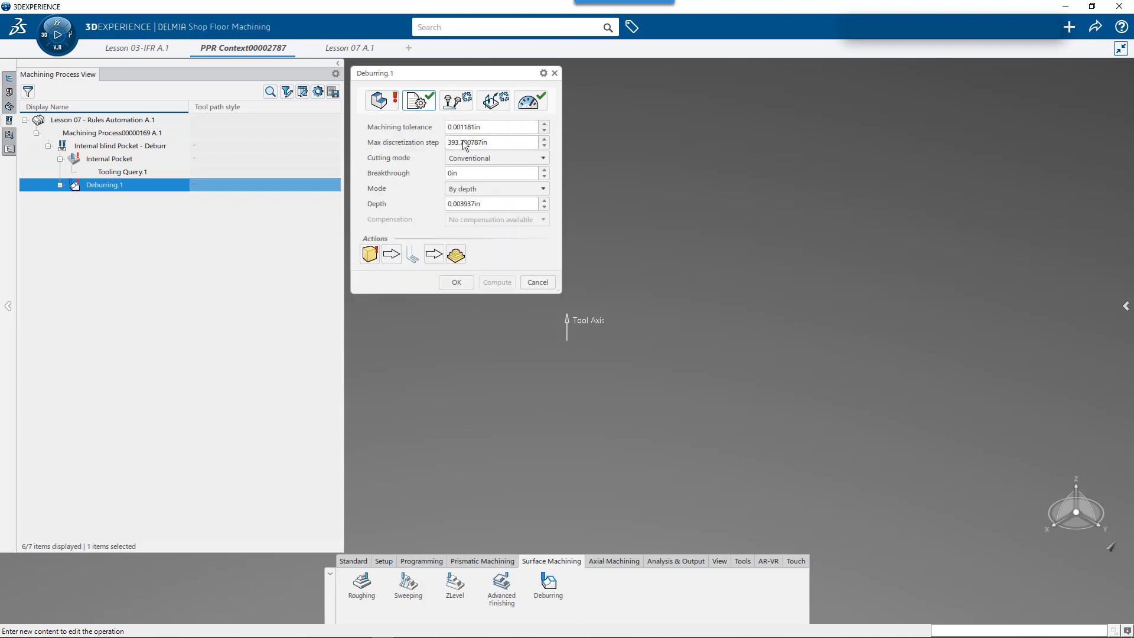
{"action": "left_click", "coordinate": [456, 102]}
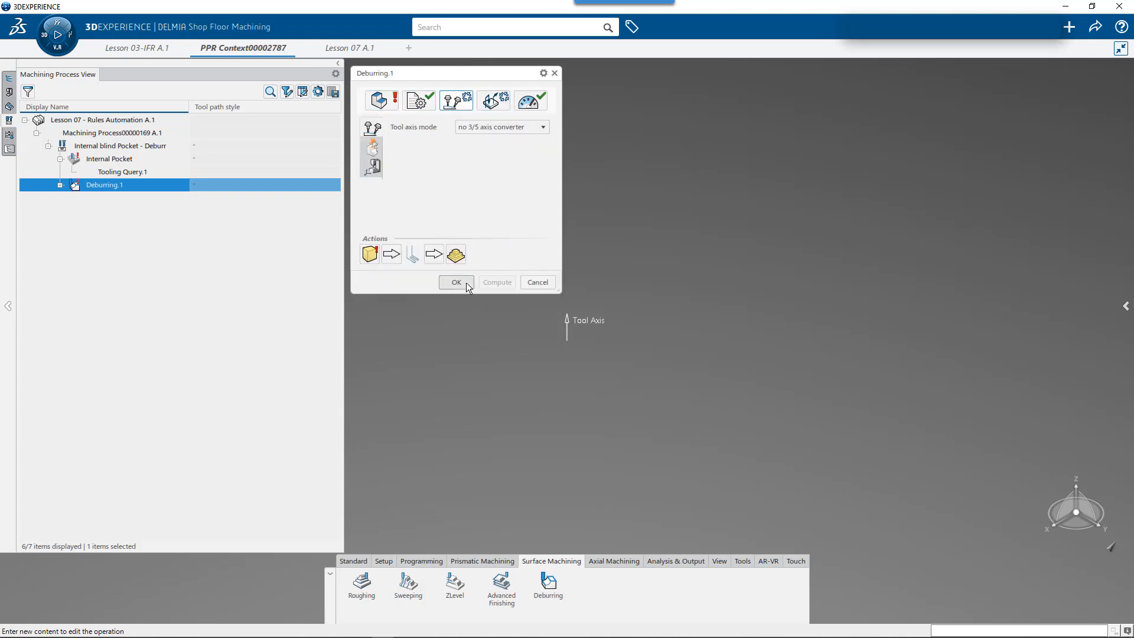
{"action": "left_click", "coordinate": [537, 283]}
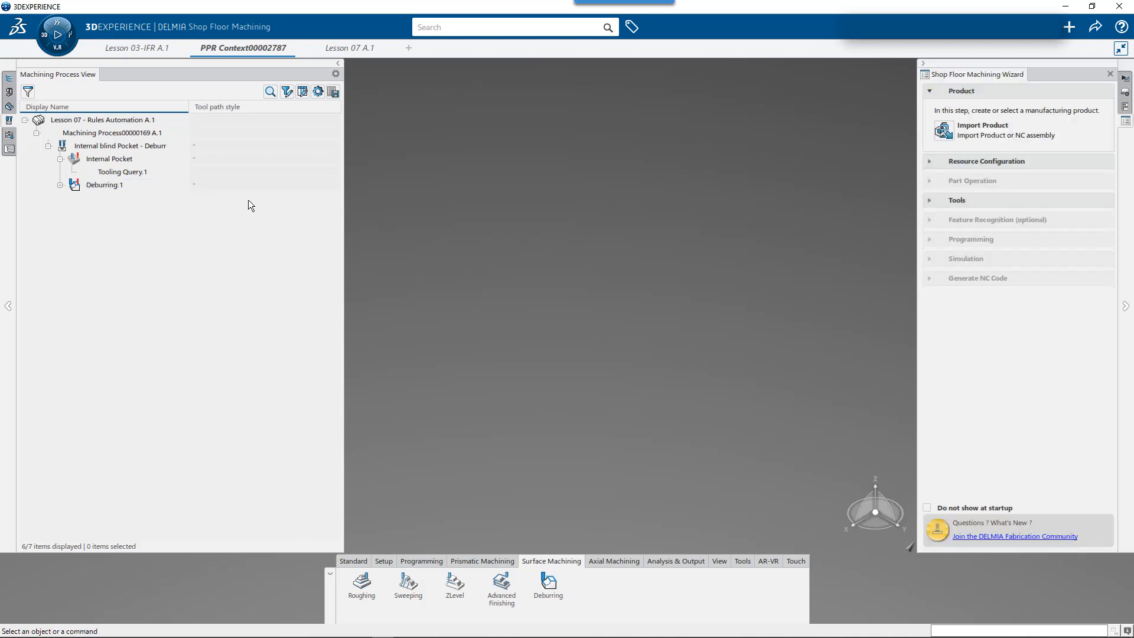
Add a check to the Internal blind Pocket - Deburr process requiring Prismatic machining area.Bottom = "MfgHard".
{"action": "right_click", "coordinate": [92, 148]}
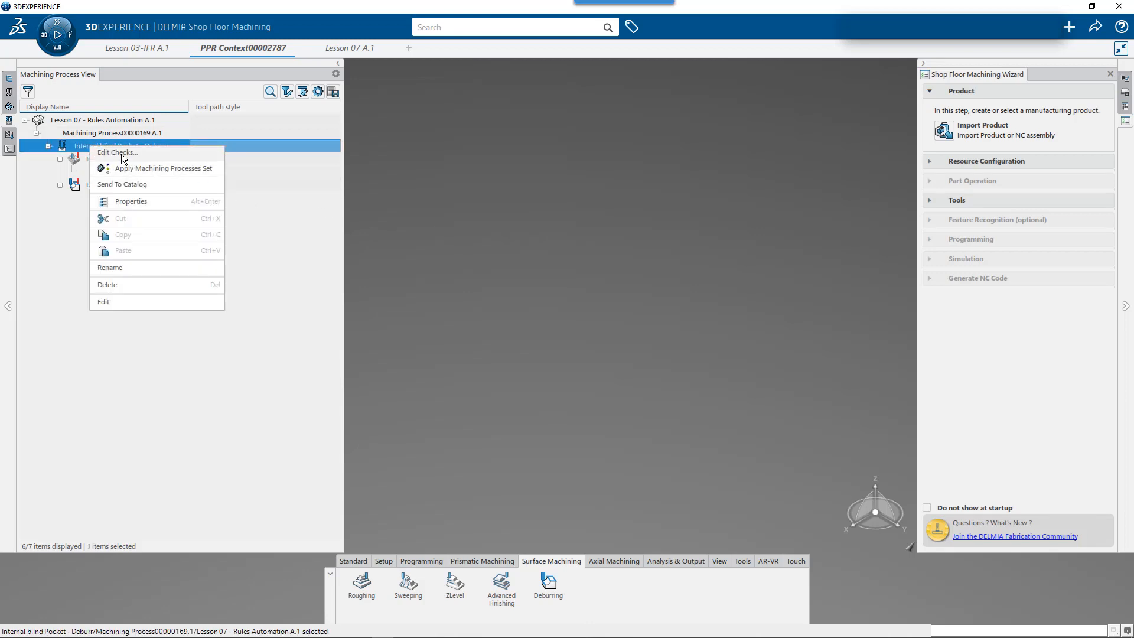
{"action": "left_click", "coordinate": [453, 215]}
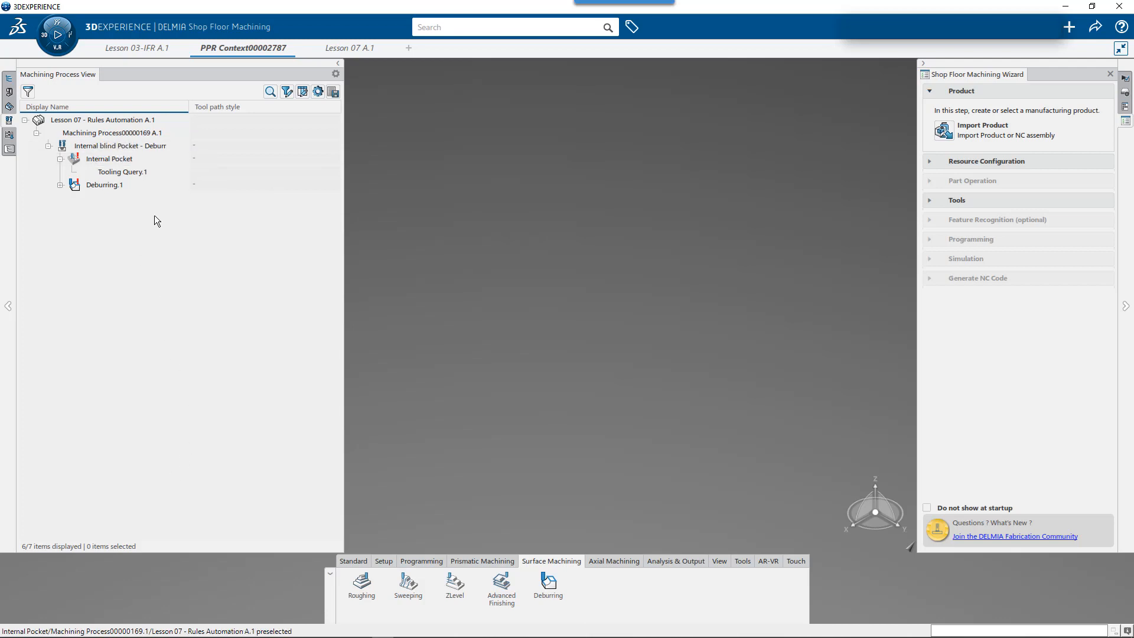
{"action": "right_click", "coordinate": [116, 144]}
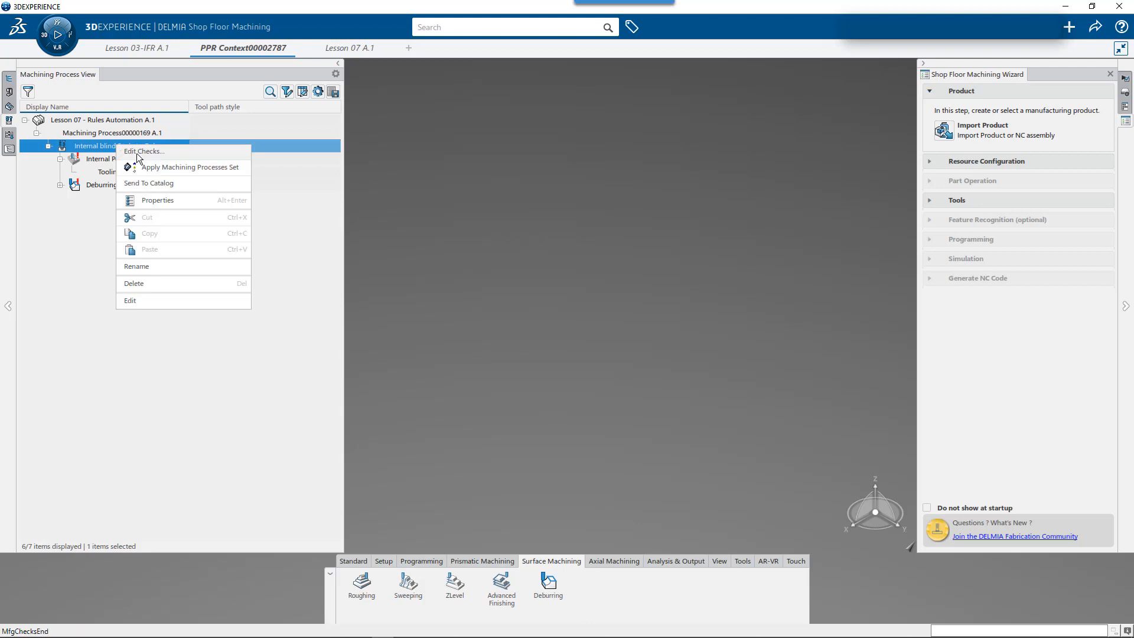
{"action": "left_click", "coordinate": [137, 152]}
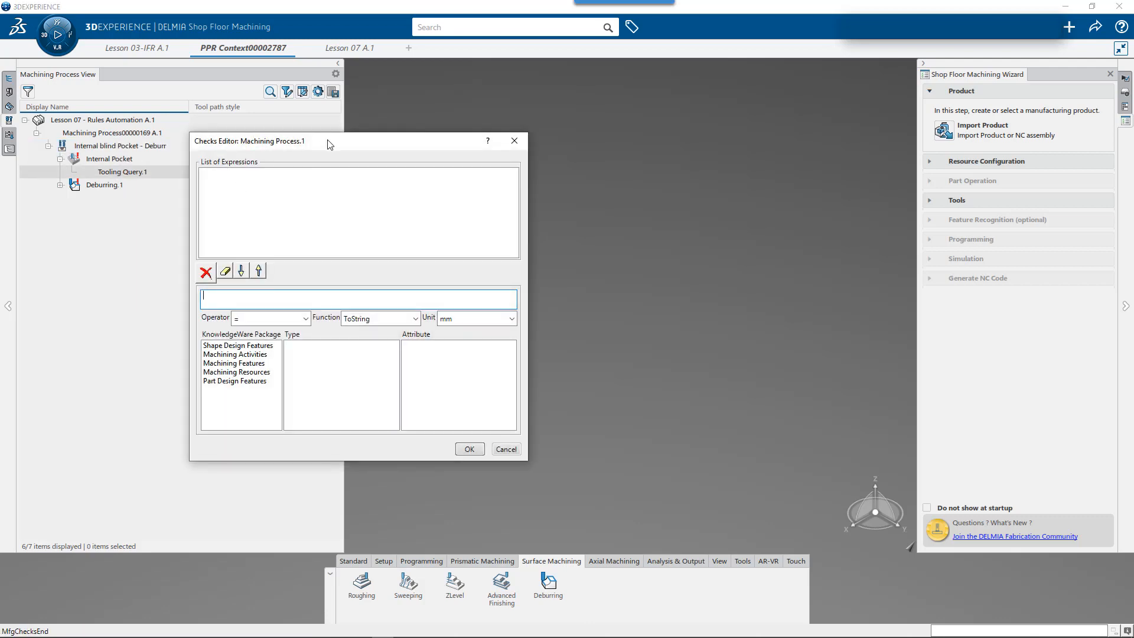
{"action": "left_click_drag", "start_coordinate": [329, 144], "coordinate": [486, 106]}
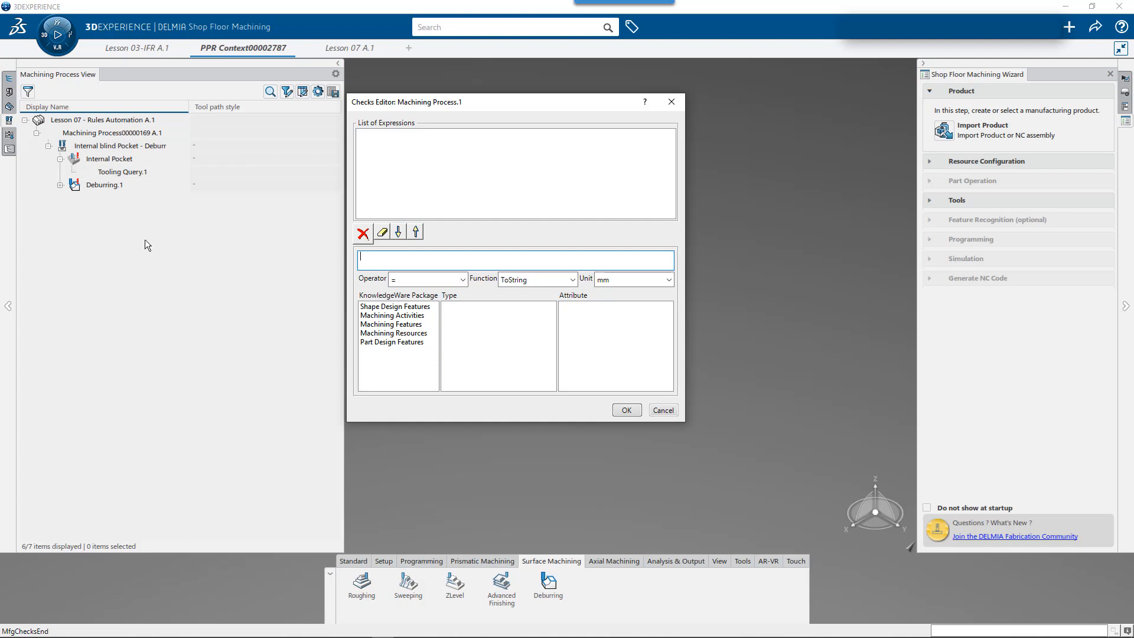
{"action": "left_click", "coordinate": [411, 324]}
{"action": "left_click_drag", "start_coordinate": [550, 317], "coordinate": [552, 353]}
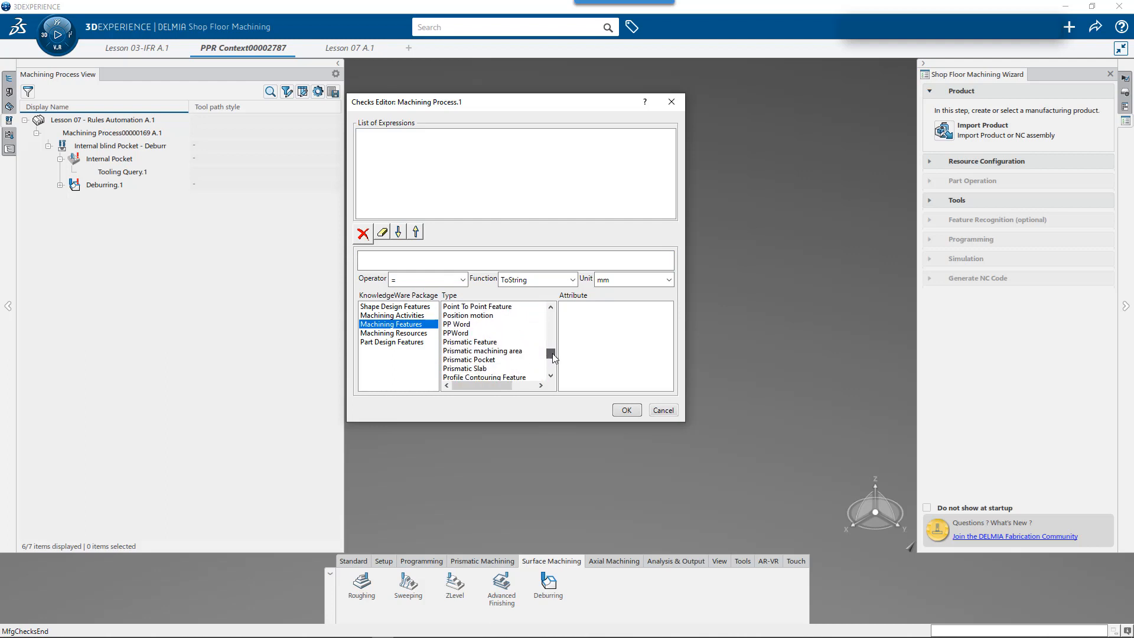
{"action": "left_click", "coordinate": [505, 352]}
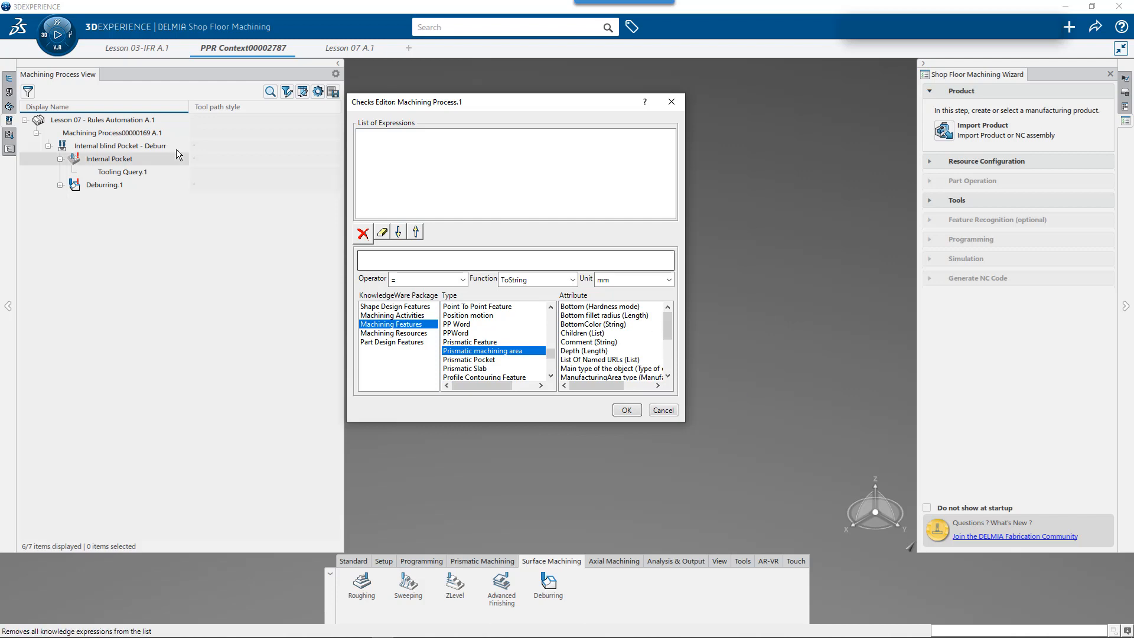
{"action": "double_click", "coordinate": [630, 309]}
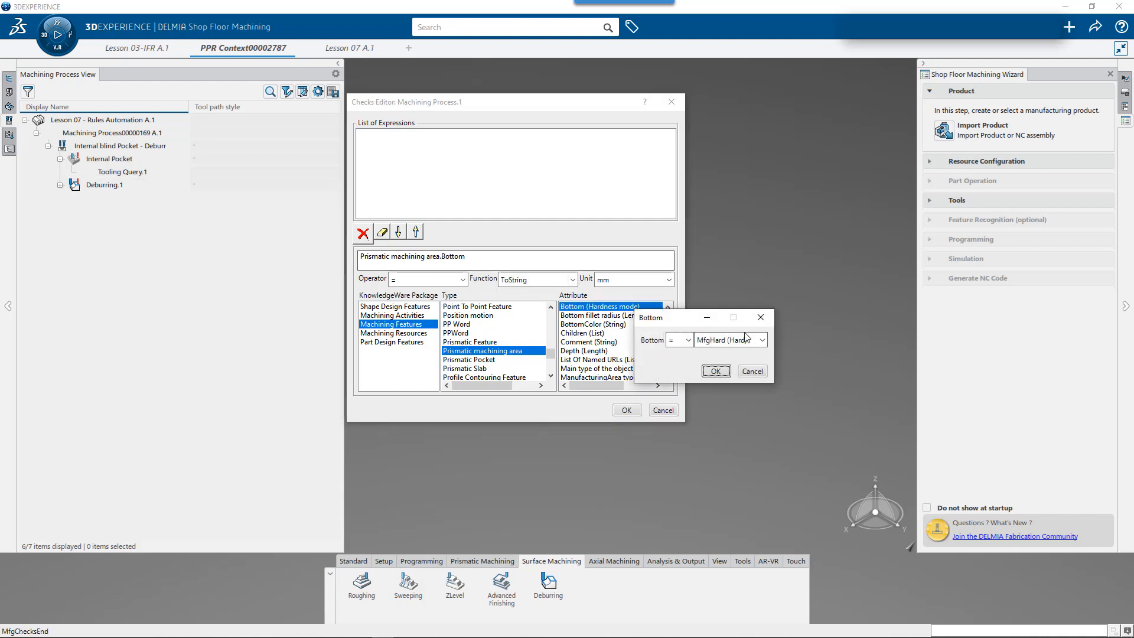
{"action": "left_click", "coordinate": [716, 372]}
{"action": "left_click", "coordinate": [416, 232]}
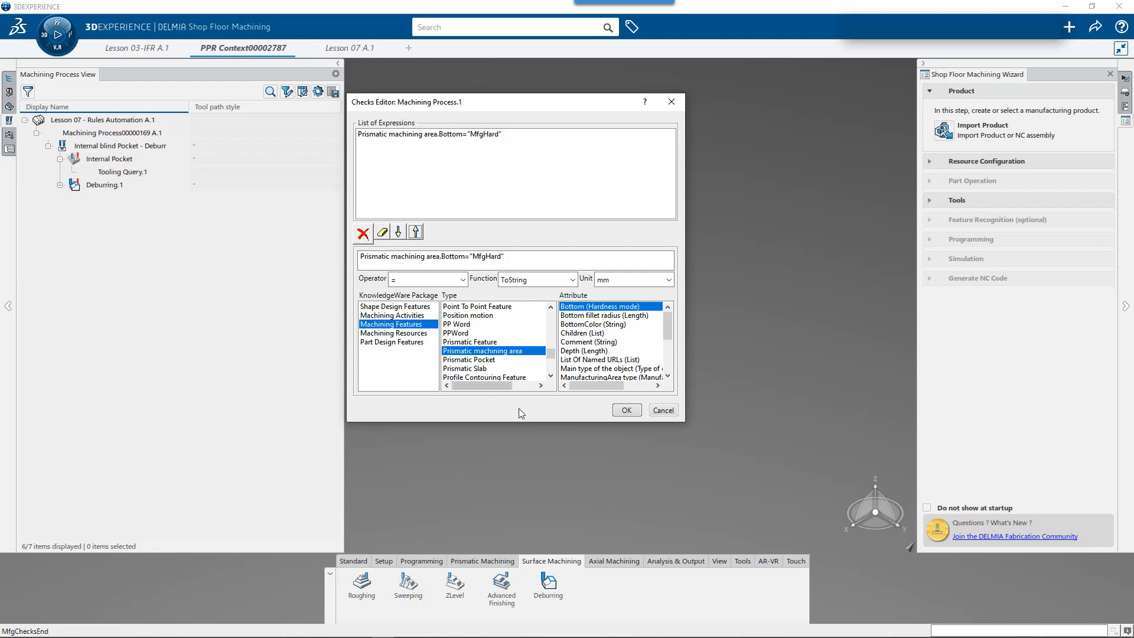
{"action": "left_click", "coordinate": [628, 411]}
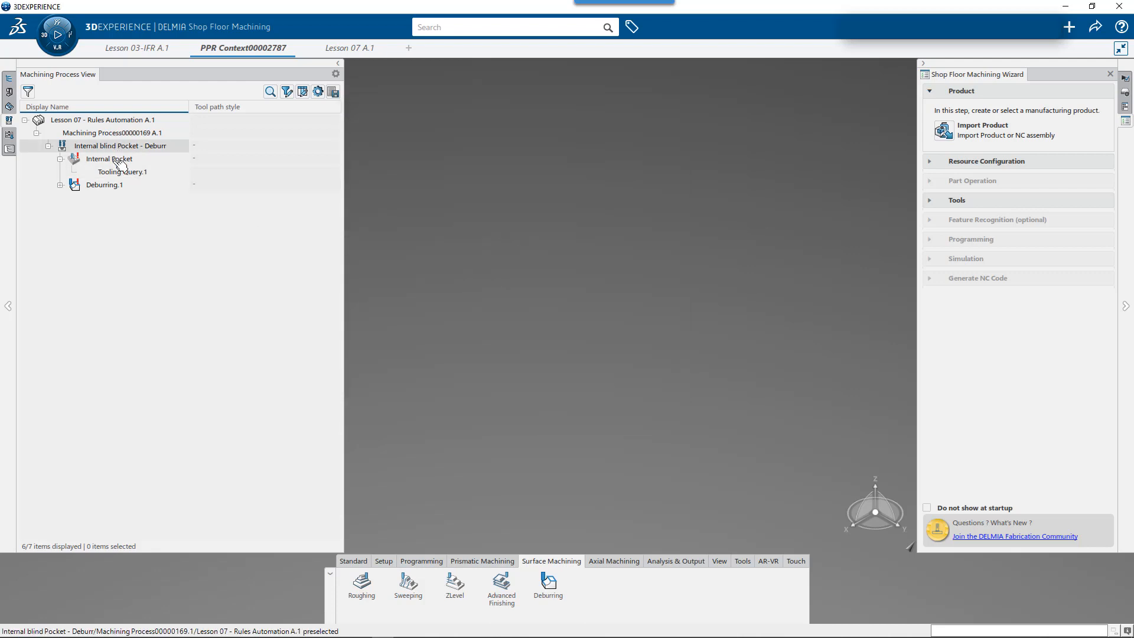
Send the Internal blind Pocket - Deburr process to a new catalog named Lesson 07.
{"action": "left_click_drag", "start_coordinate": [188, 105], "coordinate": [194, 105]}
{"action": "right_click", "coordinate": [140, 147]}
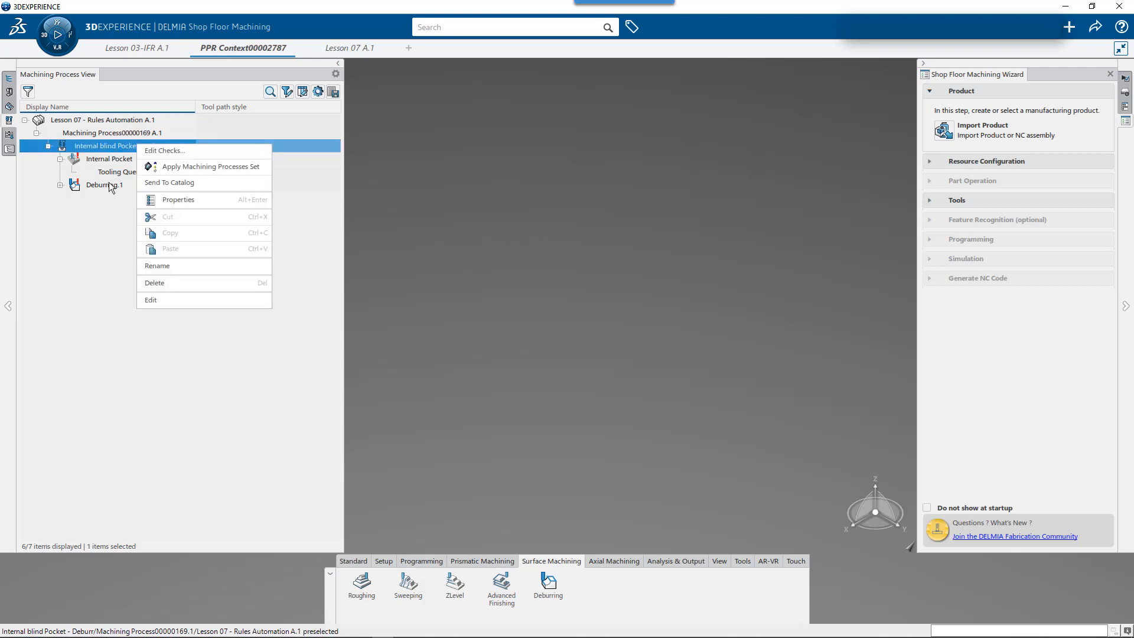
{"action": "left_click", "coordinate": [185, 183]}
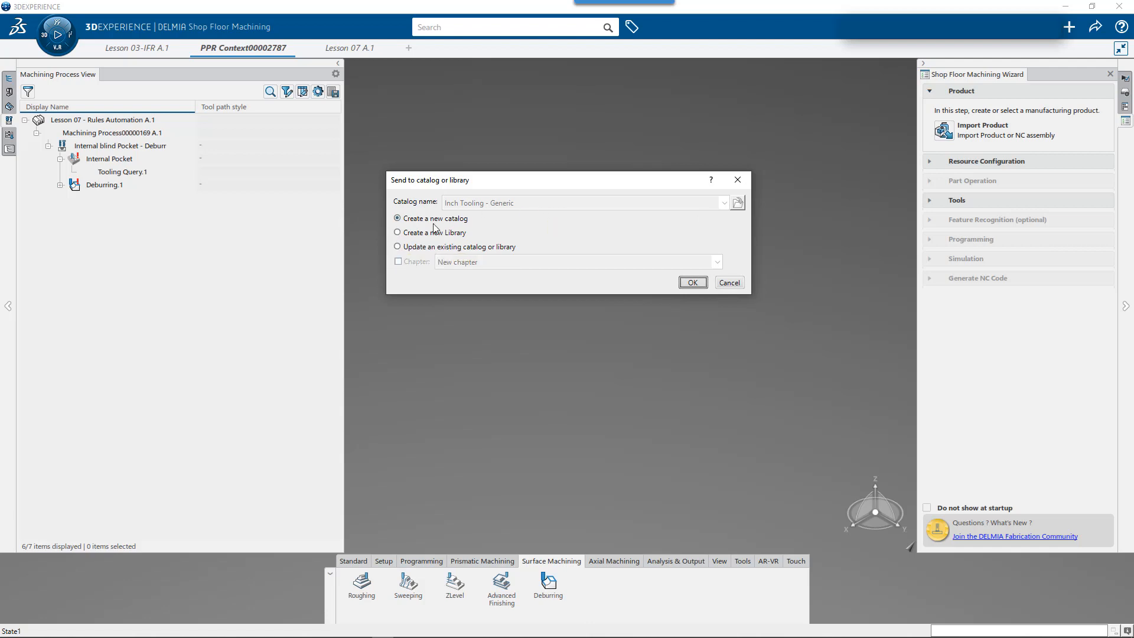
{"action": "left_click", "coordinate": [692, 283]}
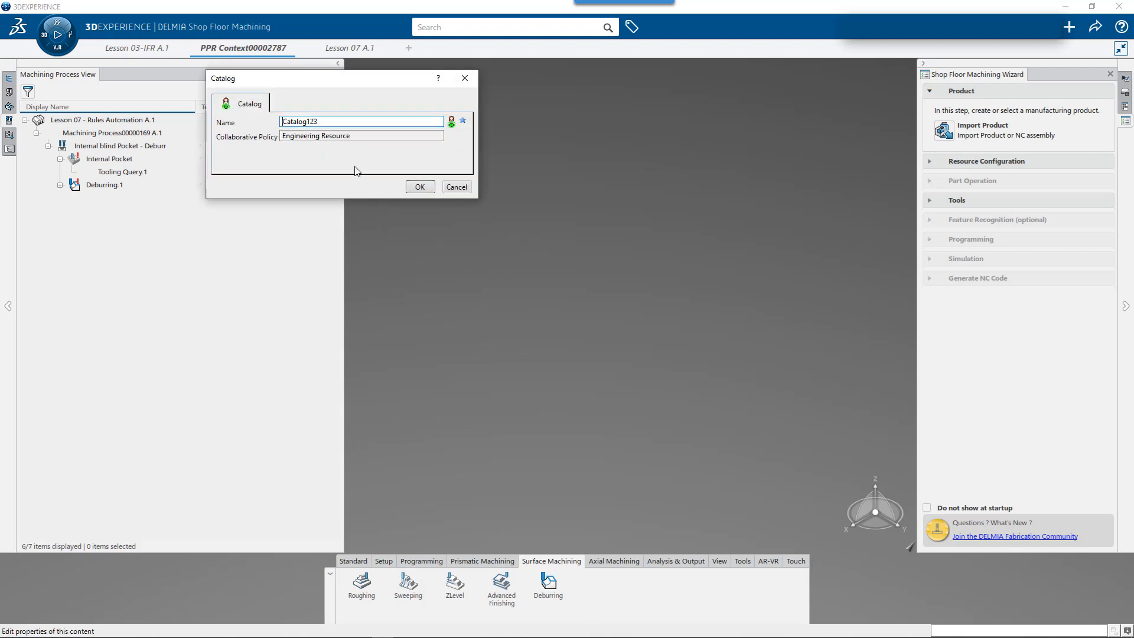
{"action": "type", "text": "Lesson 07"}
{"action": "left_click", "coordinate": [412, 187]}
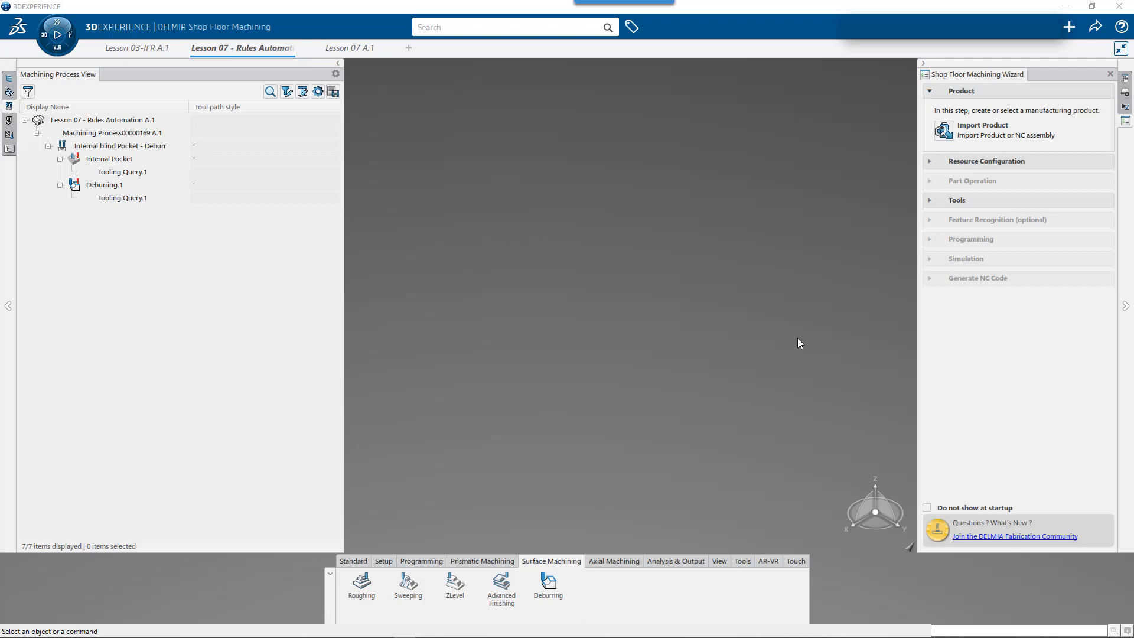
Search for "inch" and open the Machining Rules - Inch Template PPR context through Open Advanced with all representations.
{"action": "left_click", "coordinate": [504, 32]}
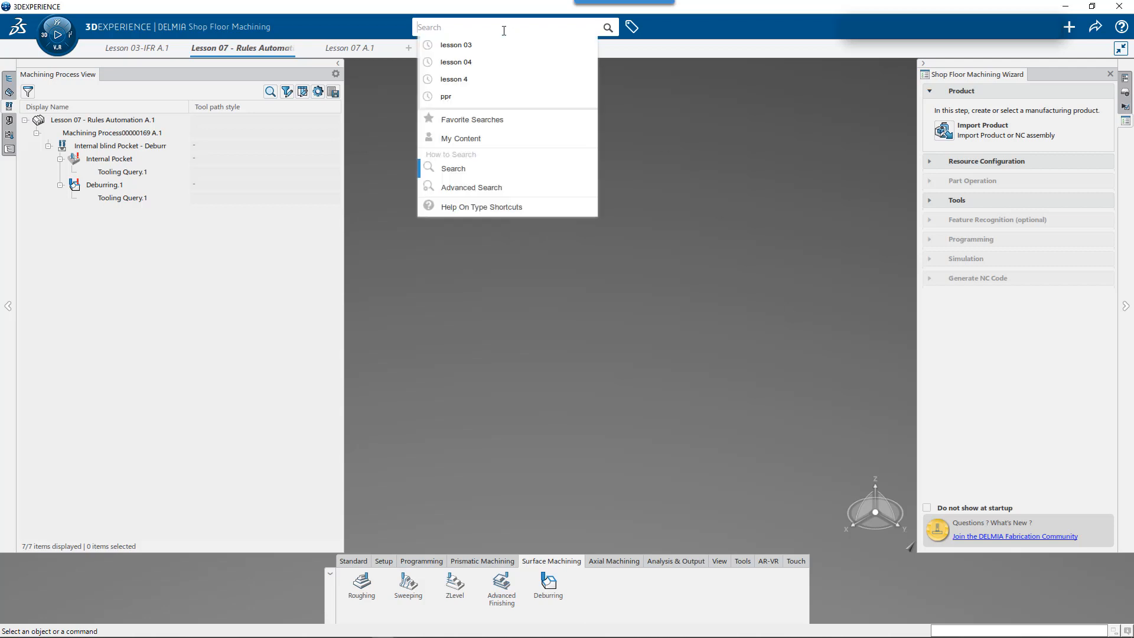
{"action": "type", "text": "inch"}
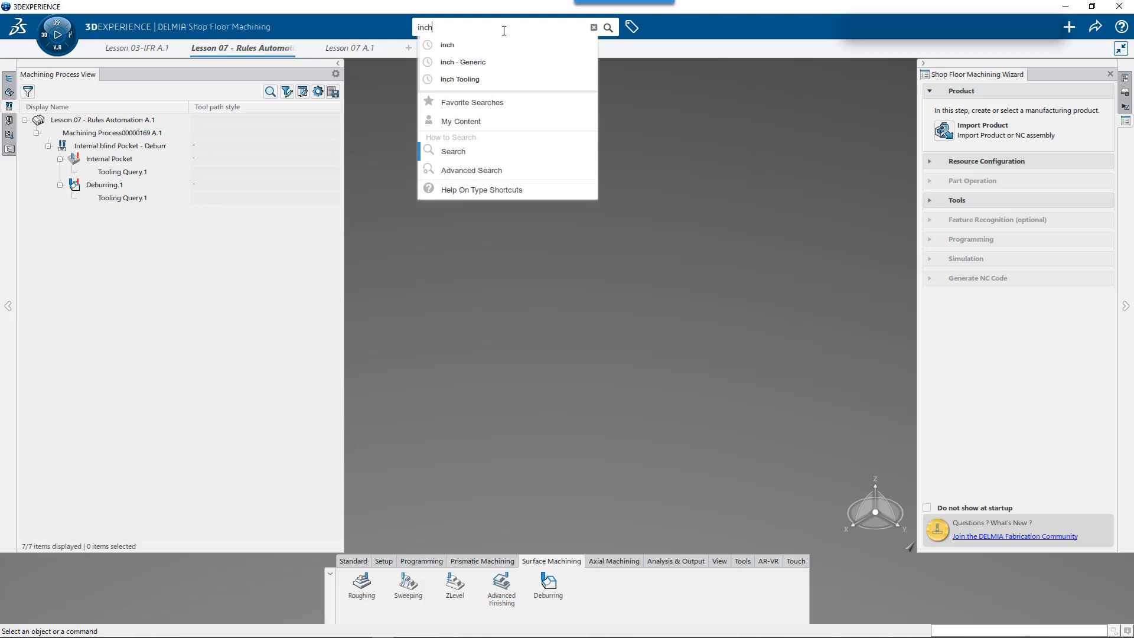
{"action": "key", "text": "Return"}
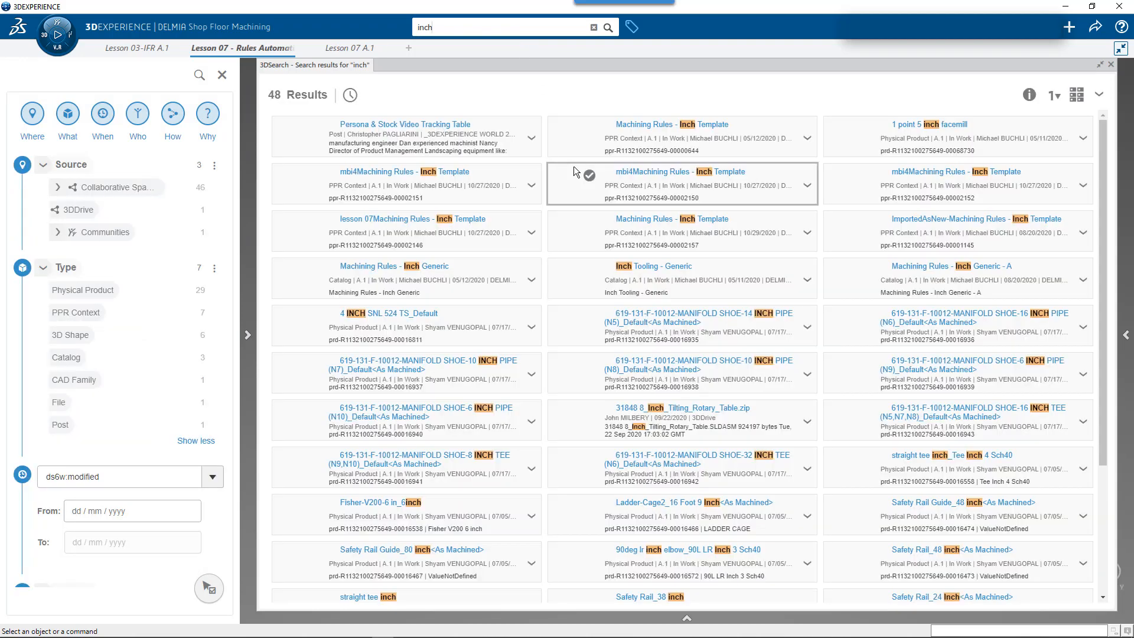
{"action": "right_click", "coordinate": [661, 136]}
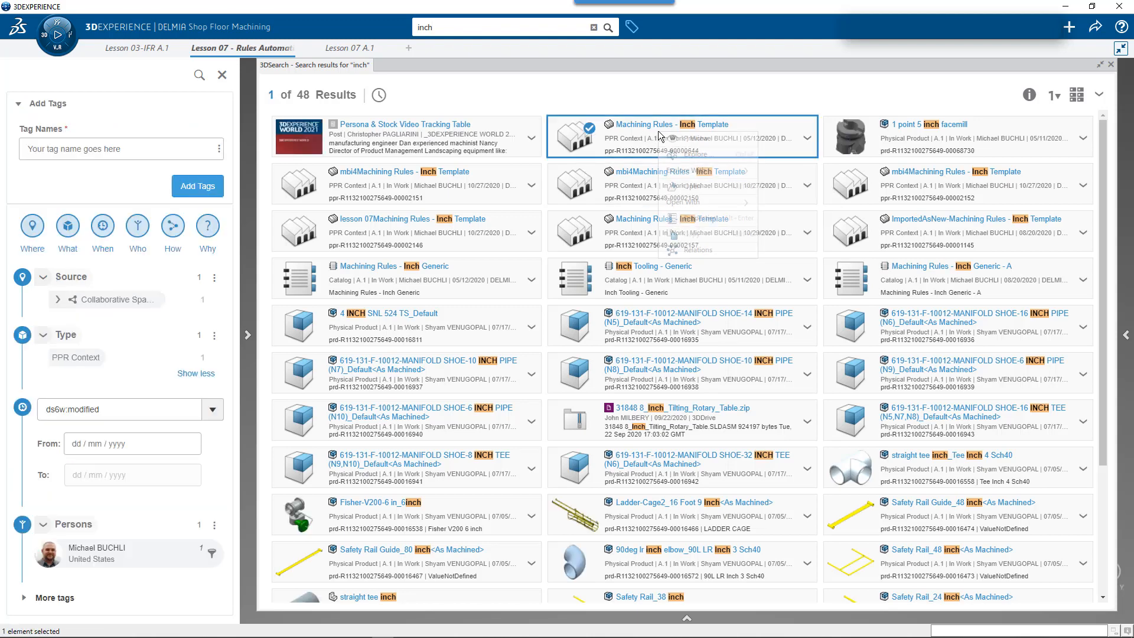
{"action": "mouse_move", "coordinate": [690, 203]}
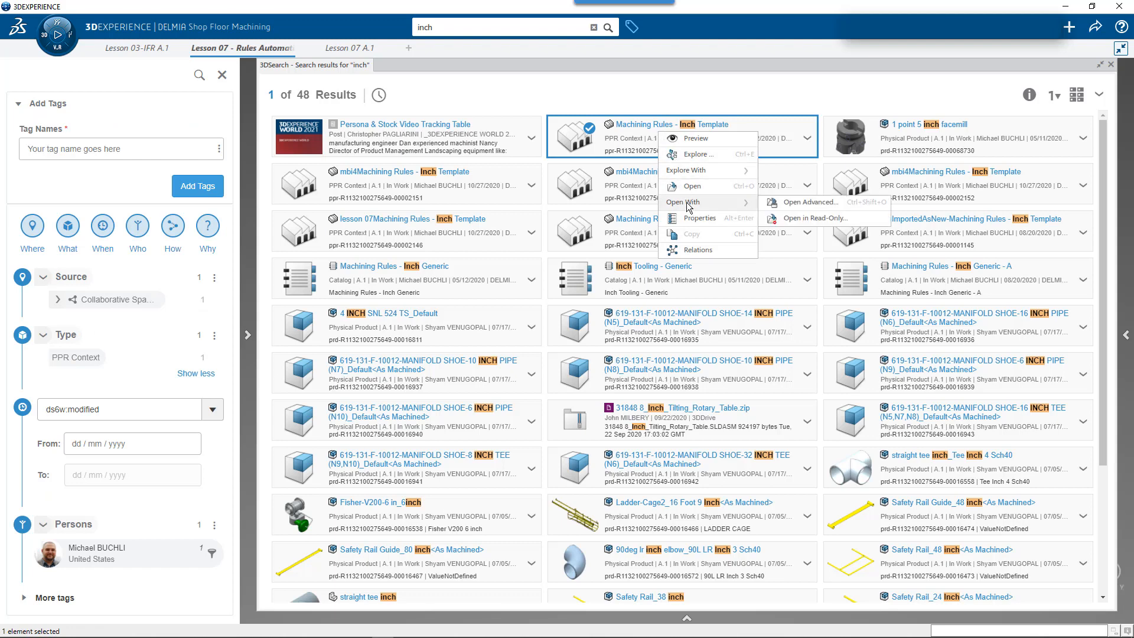
{"action": "left_click", "coordinate": [790, 203]}
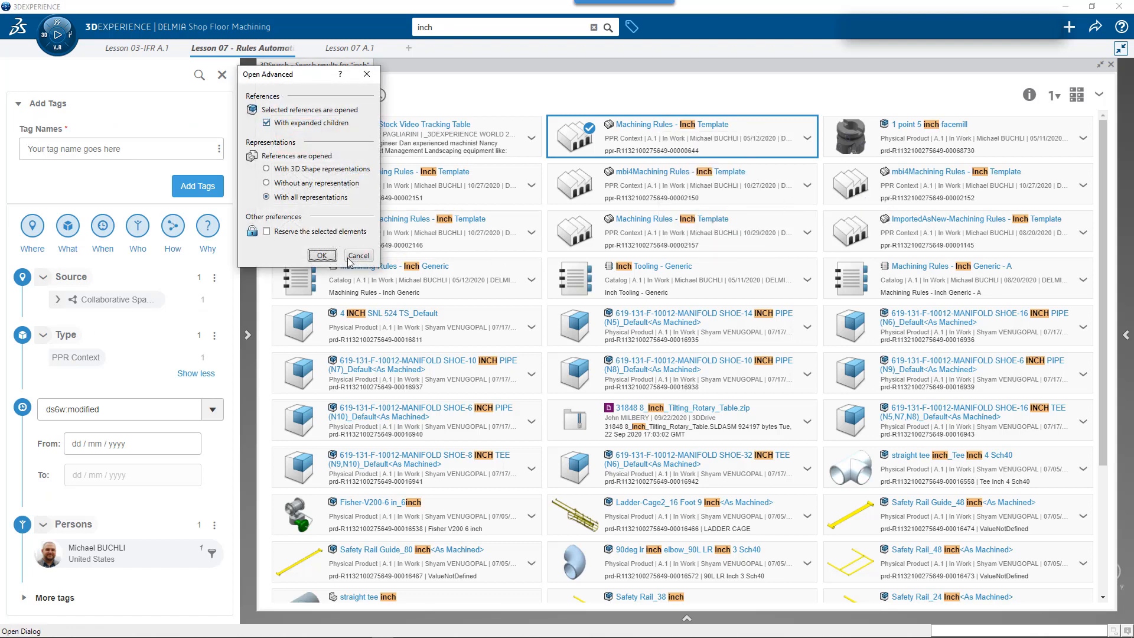
{"action": "left_click", "coordinate": [322, 255]}
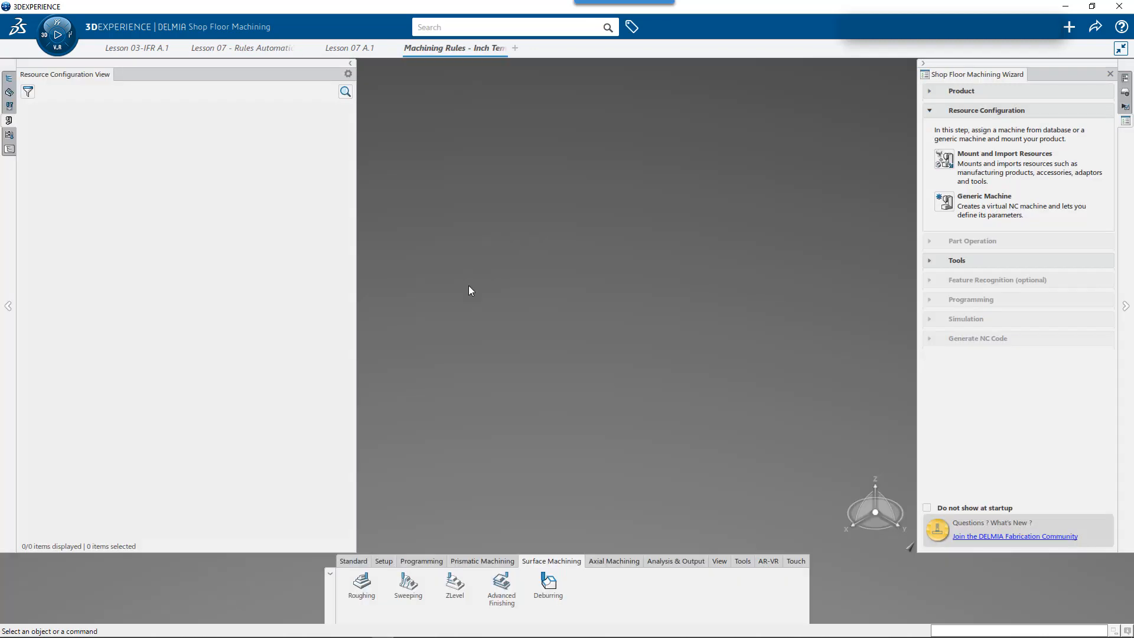
Display the template's machining processes with full names and look through the hole and pocket processes.
{"action": "left_click", "coordinate": [12, 119]}
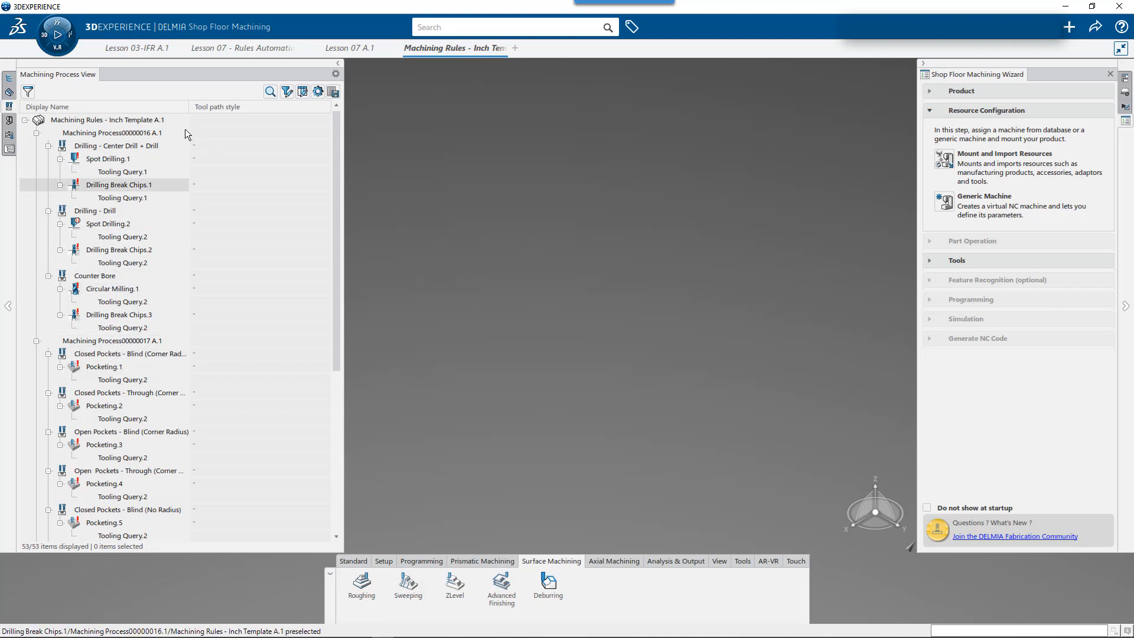
{"action": "left_click_drag", "start_coordinate": [189, 107], "coordinate": [260, 107]}
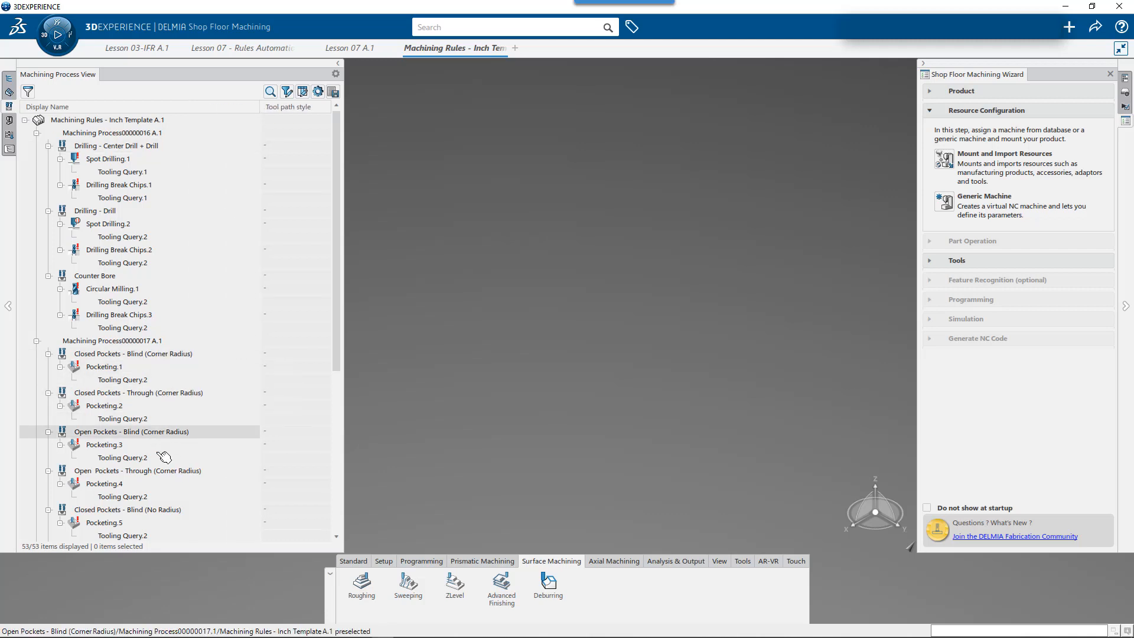
{"action": "left_click_drag", "start_coordinate": [337, 332], "coordinate": [325, 429]}
{"action": "scroll", "coordinate": [325, 418], "scroll_direction": "up", "scroll_amount": 1}
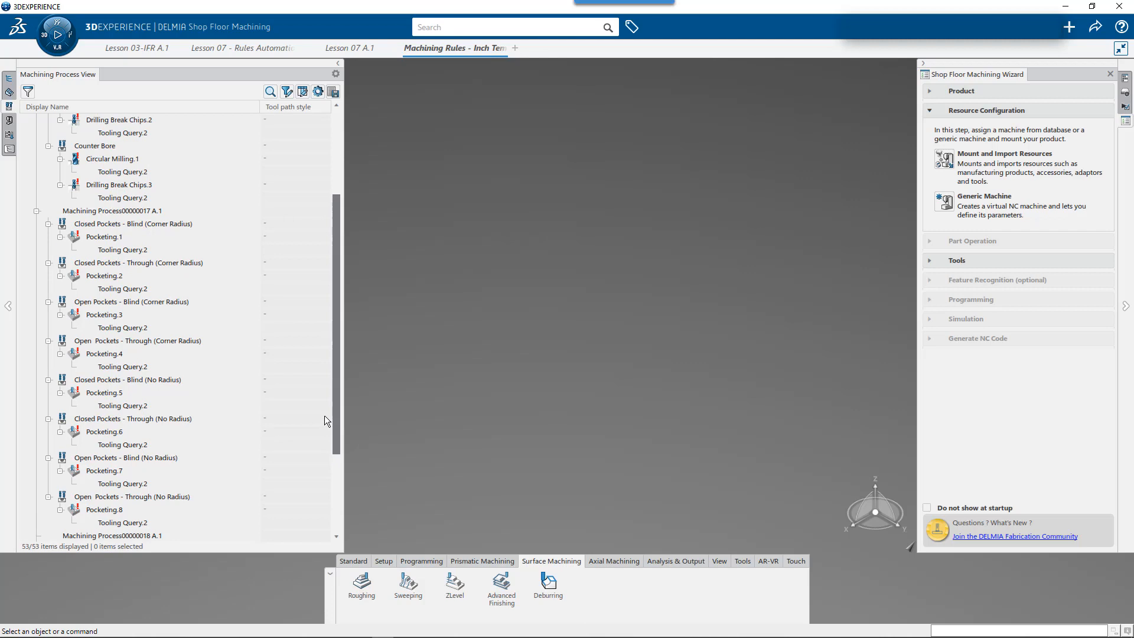
{"action": "scroll", "coordinate": [324, 412], "scroll_direction": "up", "scroll_amount": 1}
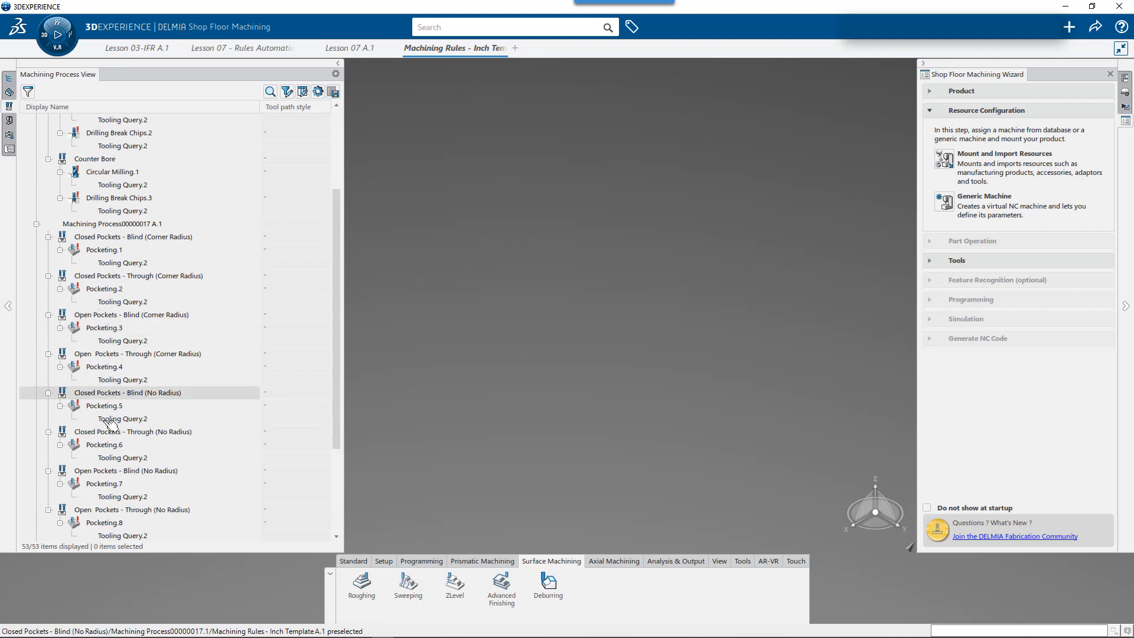
Examine the tool and assembly constraints in the tooling query of Pocketing.3, leaving the definition unchanged.
{"action": "right_click", "coordinate": [115, 342]}
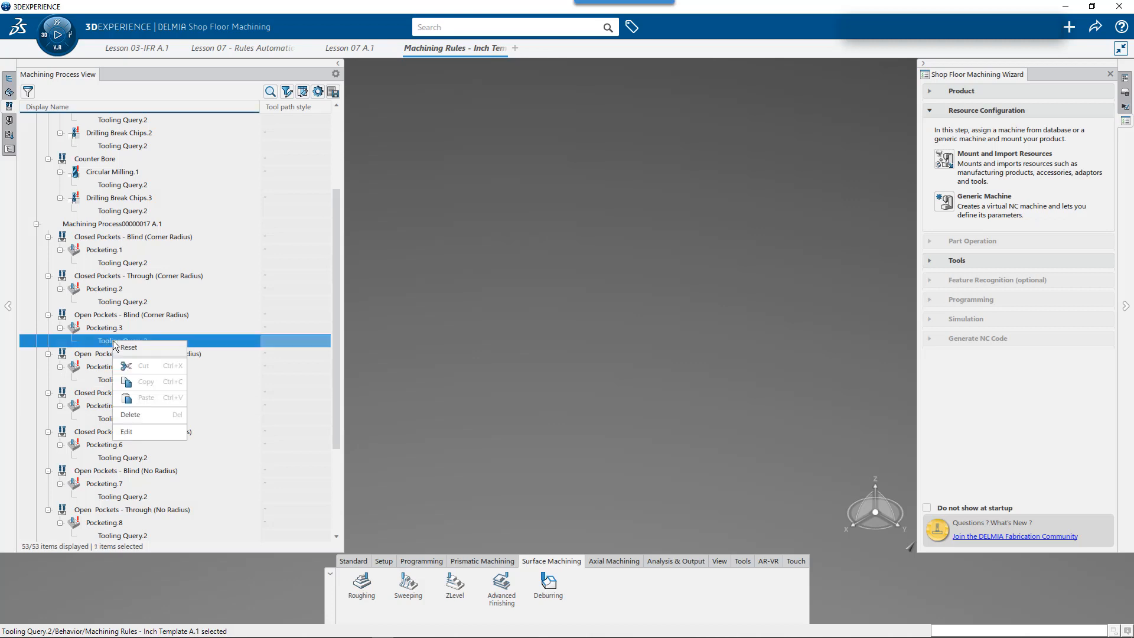
{"action": "left_click", "coordinate": [127, 432]}
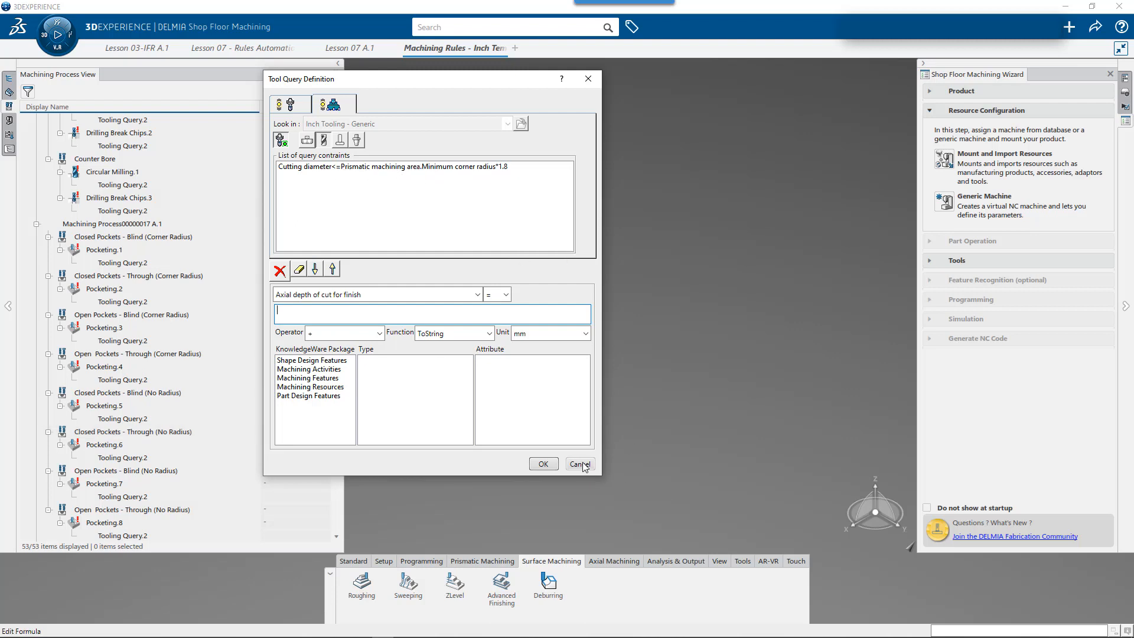
{"action": "left_click", "coordinate": [291, 105]}
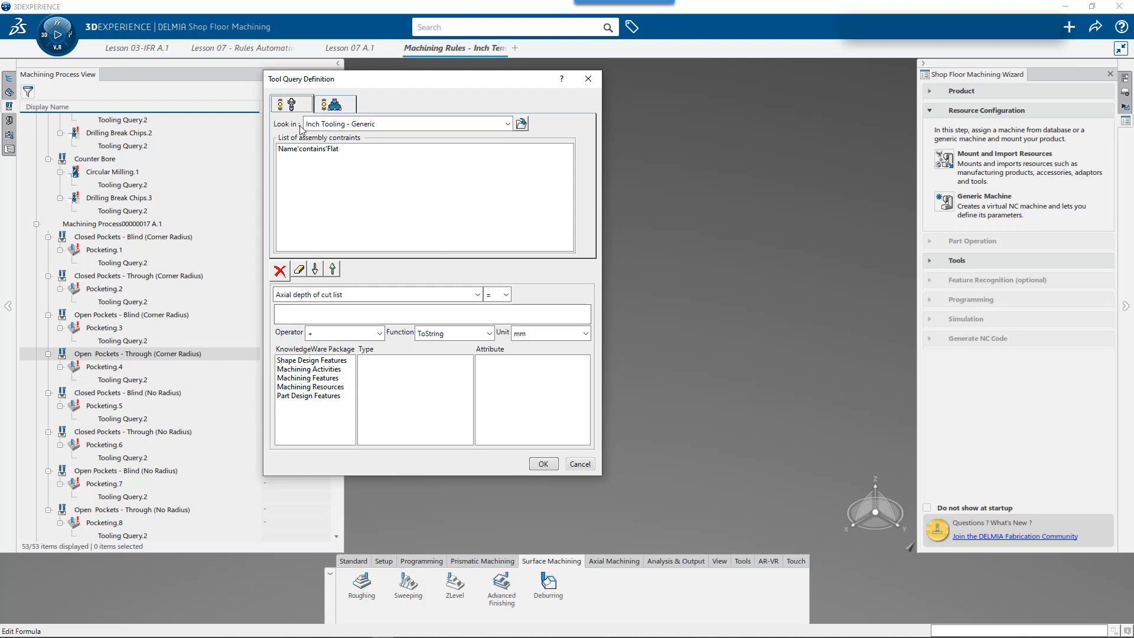
{"action": "left_click", "coordinate": [580, 464]}
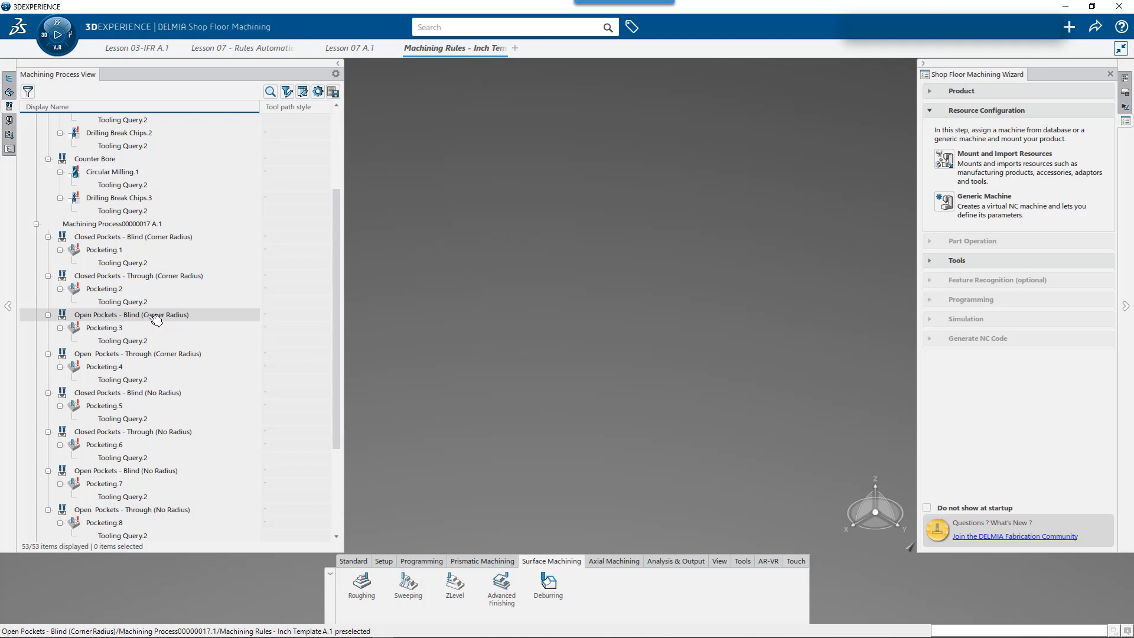
Examine the check expressions of the Open Pockets - Blind (Corner Radius) process without editing them.
{"action": "right_click", "coordinate": [156, 319]}
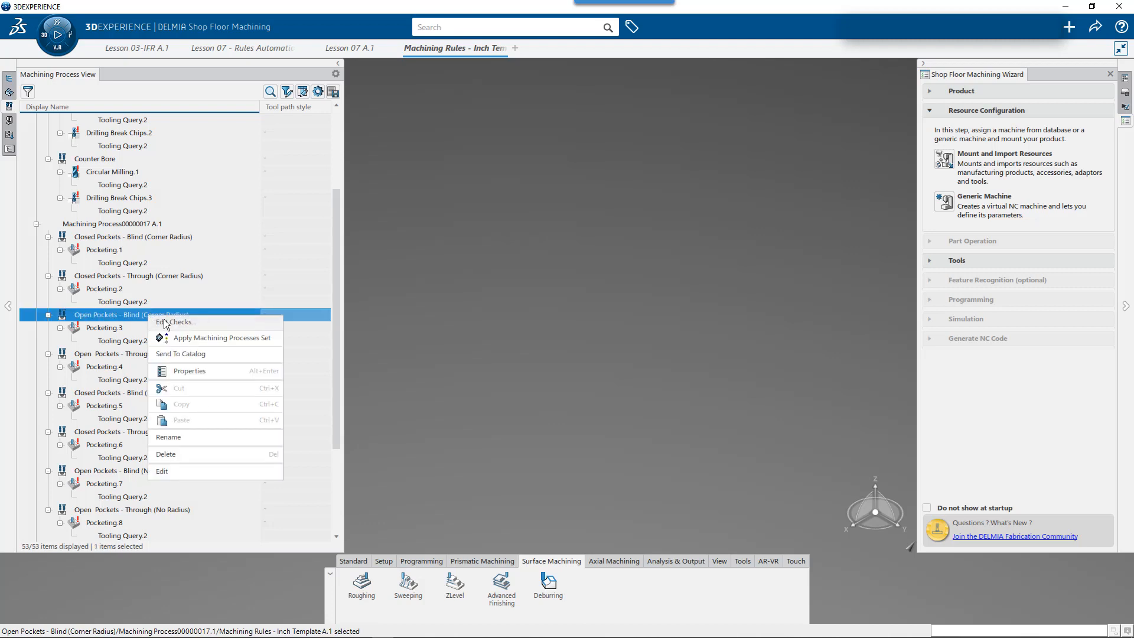
{"action": "left_click", "coordinate": [166, 325]}
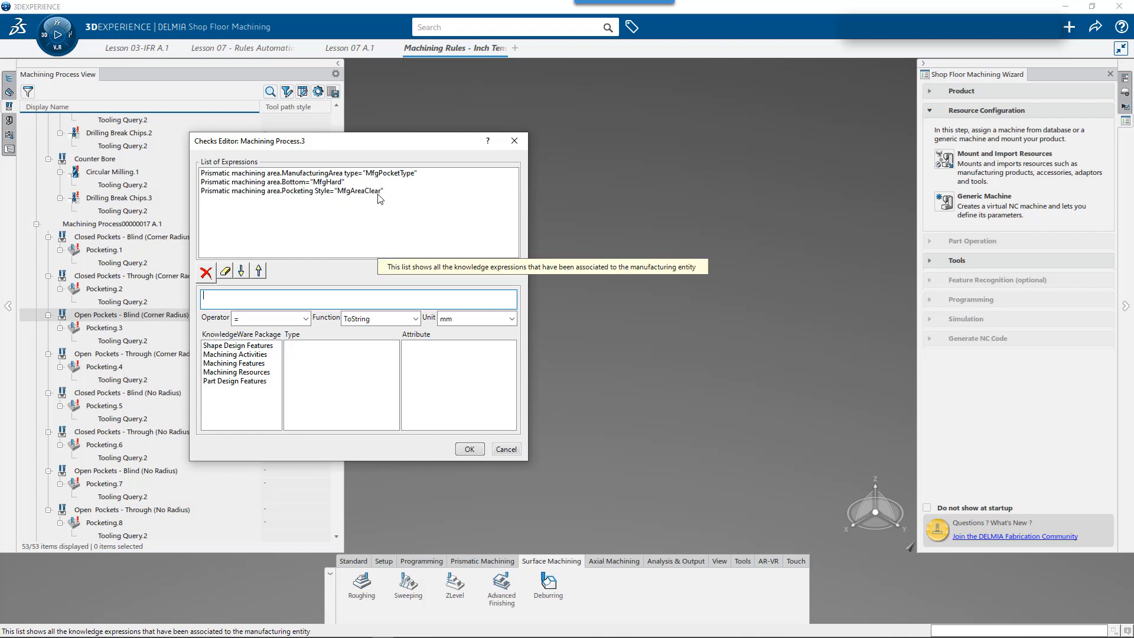
{"action": "left_click_drag", "start_coordinate": [378, 144], "coordinate": [448, 145]}
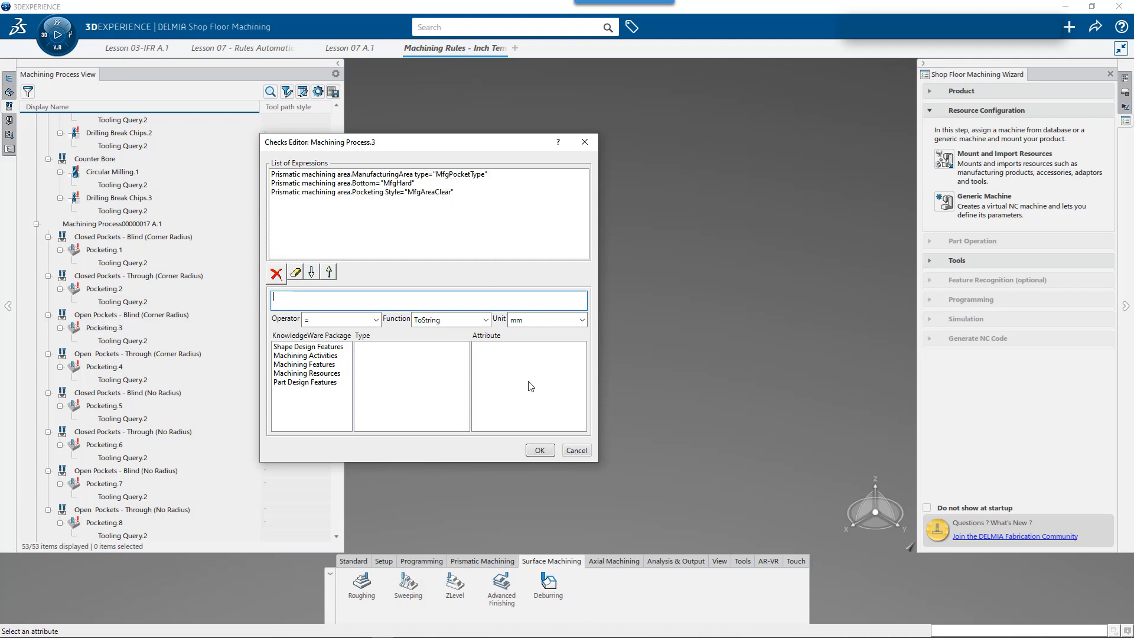
{"action": "left_click", "coordinate": [577, 450]}
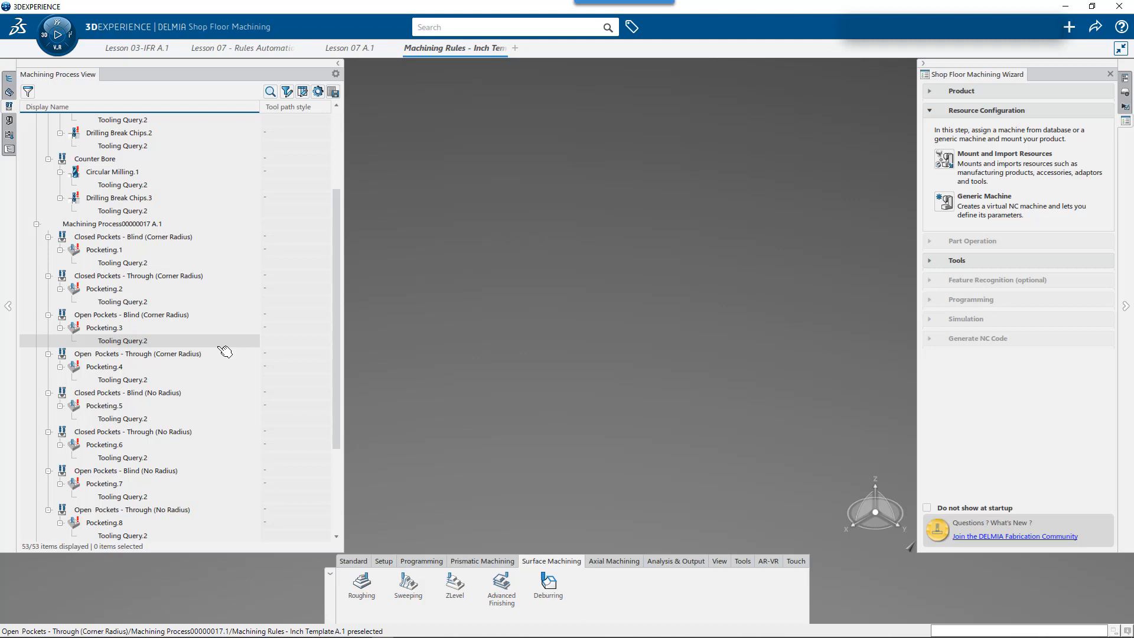
Switch to Lesson 03-IFR A.1, set the DMG machine as current and display its machining activities.
{"action": "left_click", "coordinate": [154, 48]}
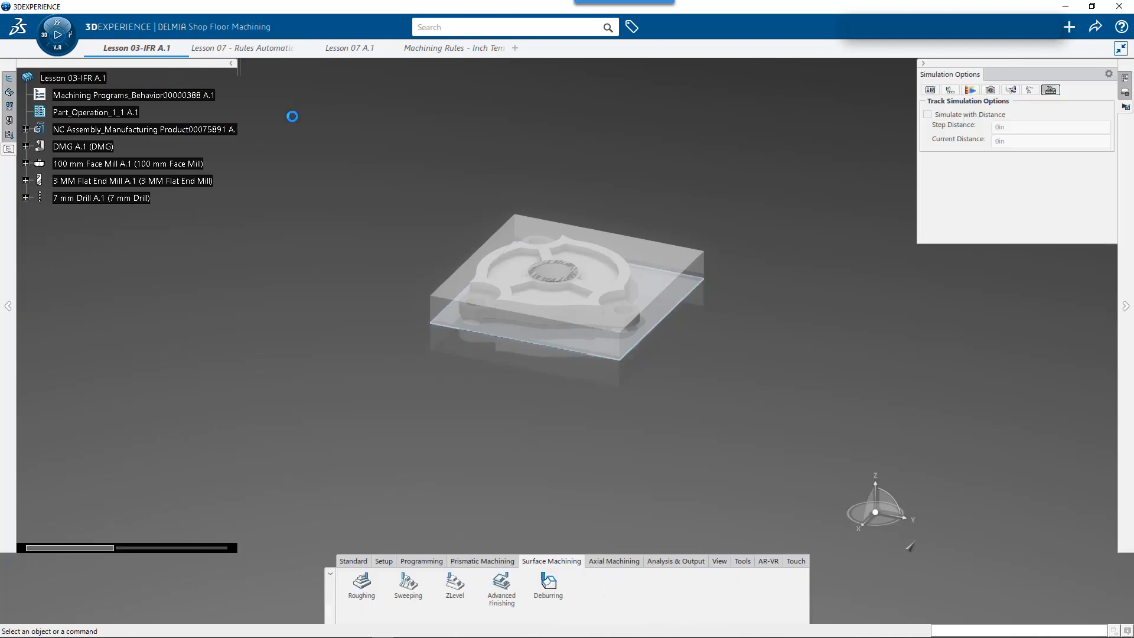
{"action": "left_click", "coordinate": [10, 79]}
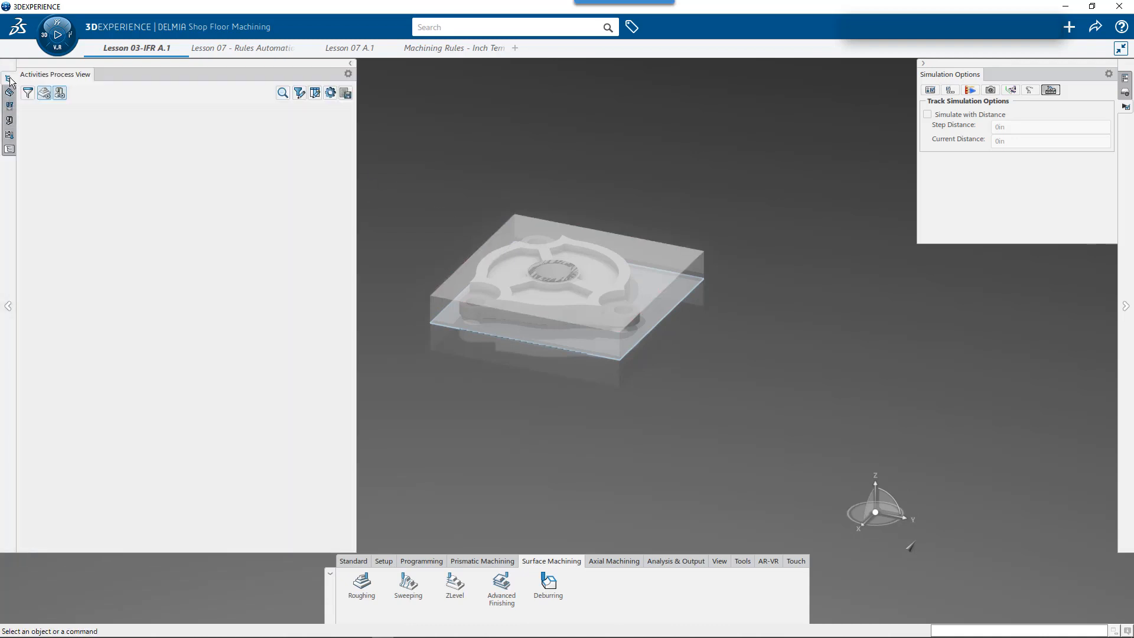
{"action": "left_click", "coordinate": [10, 107]}
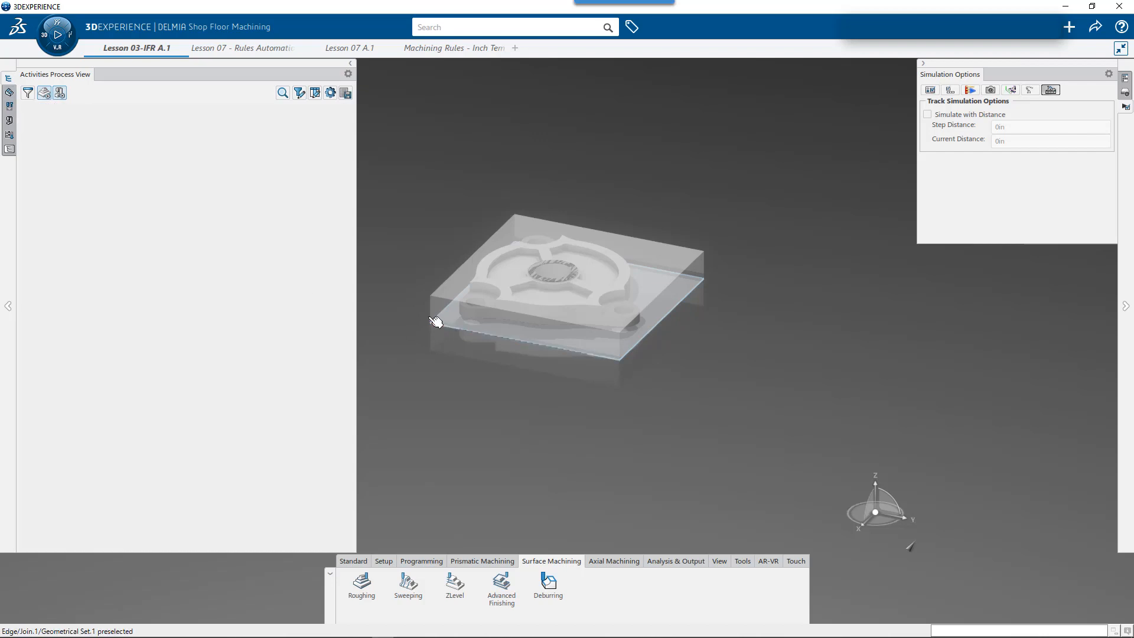
{"action": "left_click", "coordinate": [1122, 87]}
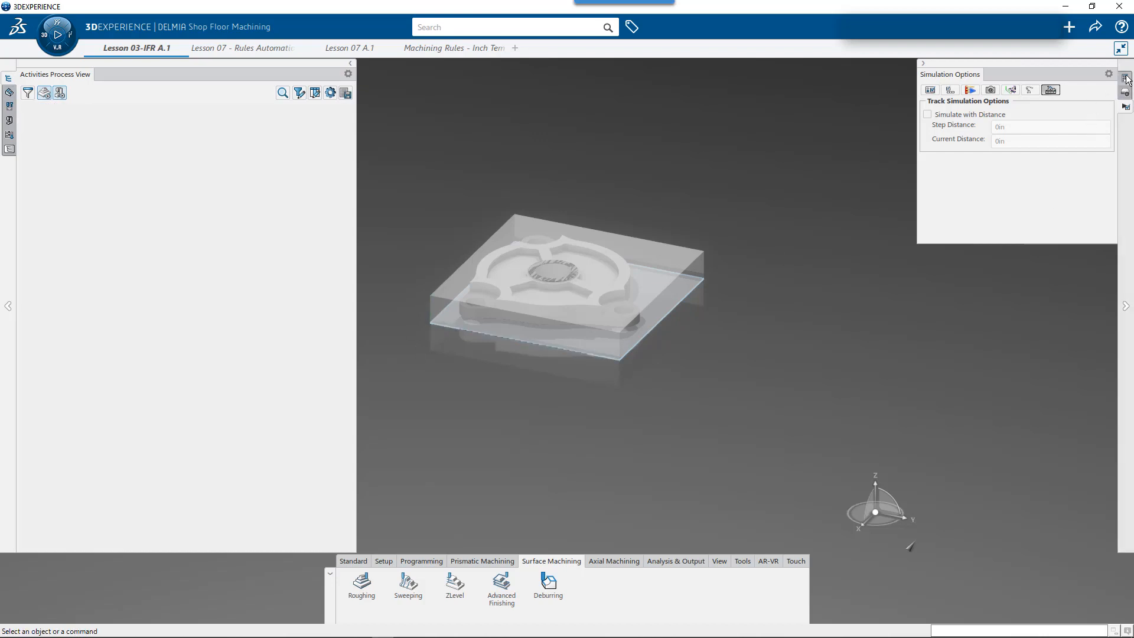
{"action": "left_click", "coordinate": [12, 121]}
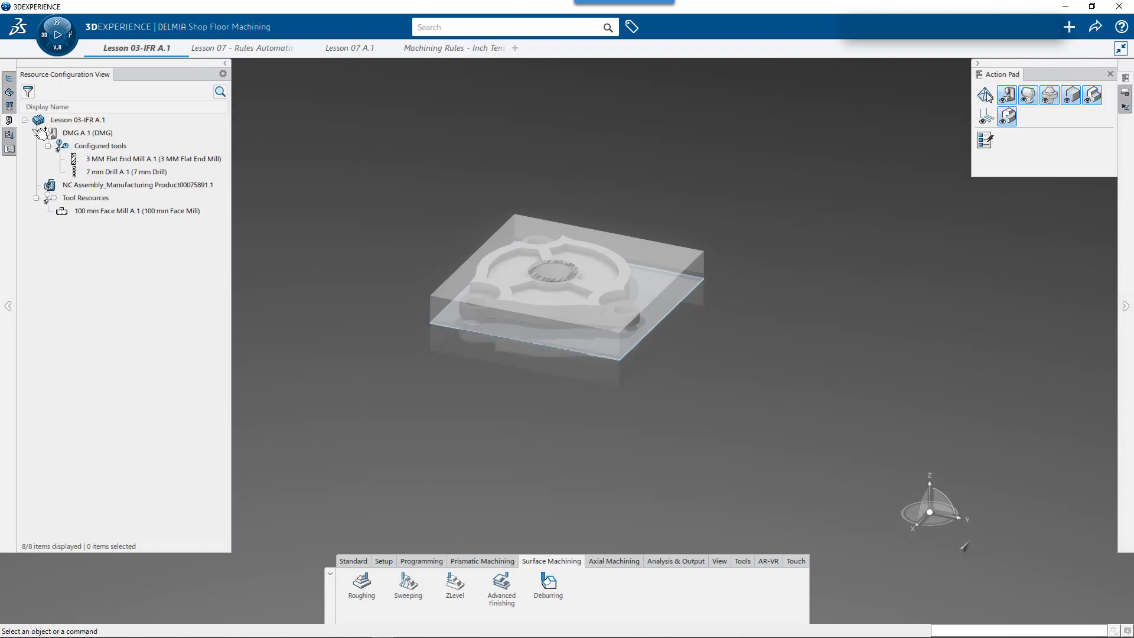
{"action": "right_click", "coordinate": [86, 135]}
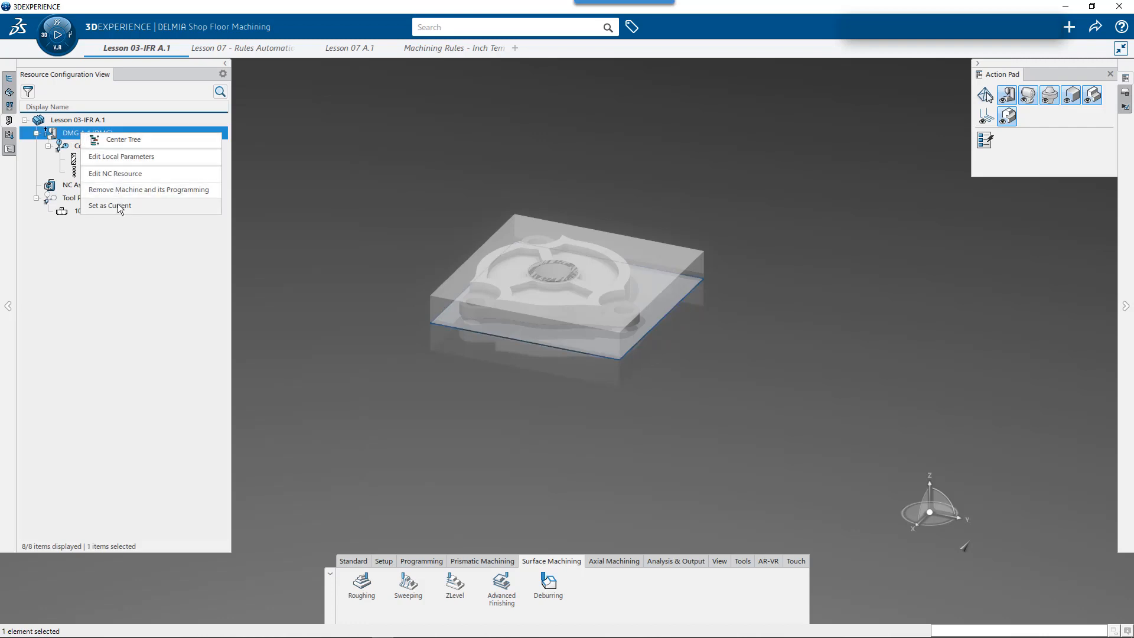
{"action": "left_click", "coordinate": [310, 191]}
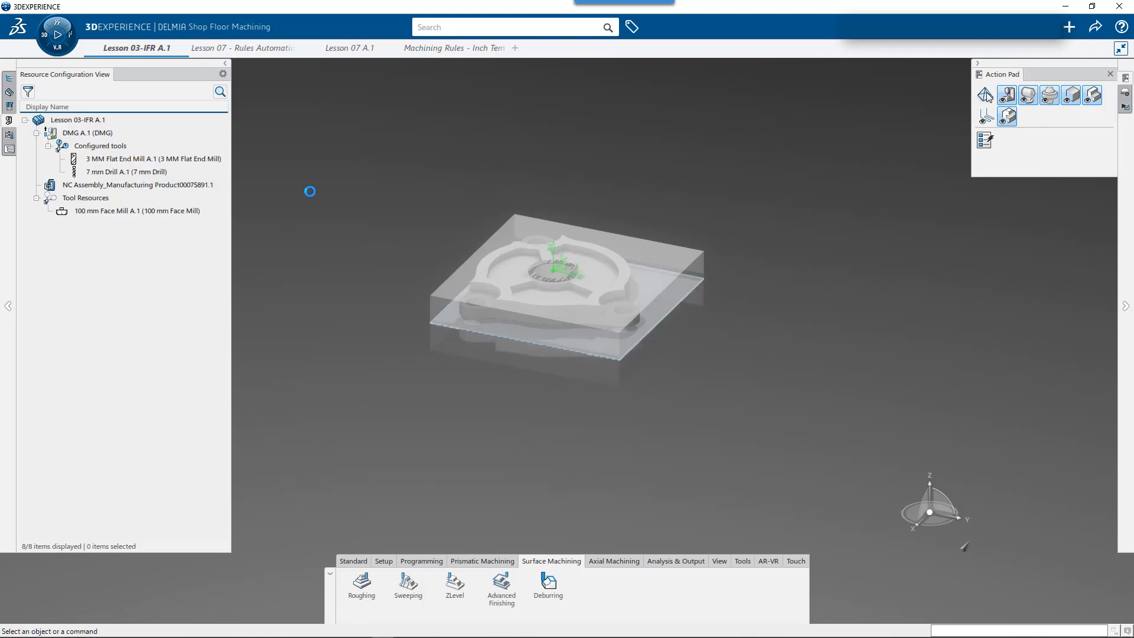
{"action": "left_click", "coordinate": [9, 77]}
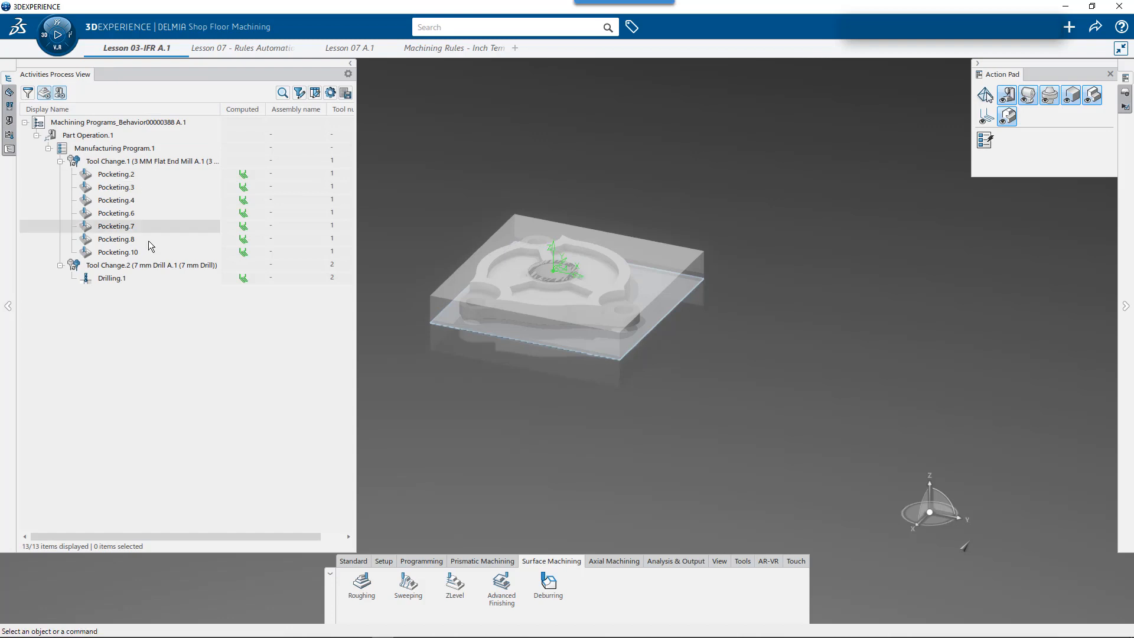
Filter the manufacturing view to show all machining feature types, including prismatic, rework, axial, slope, axis system, repetition and wire EDM features.
{"action": "left_click", "coordinate": [8, 93]}
{"action": "left_click", "coordinate": [50, 148]}
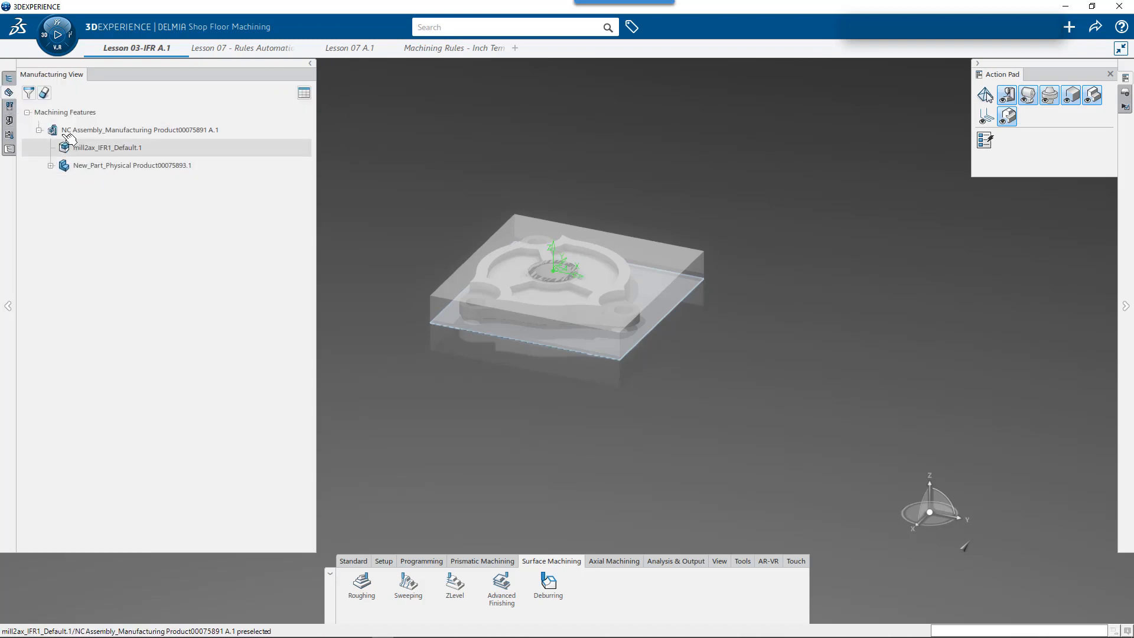
{"action": "left_click", "coordinate": [29, 93]}
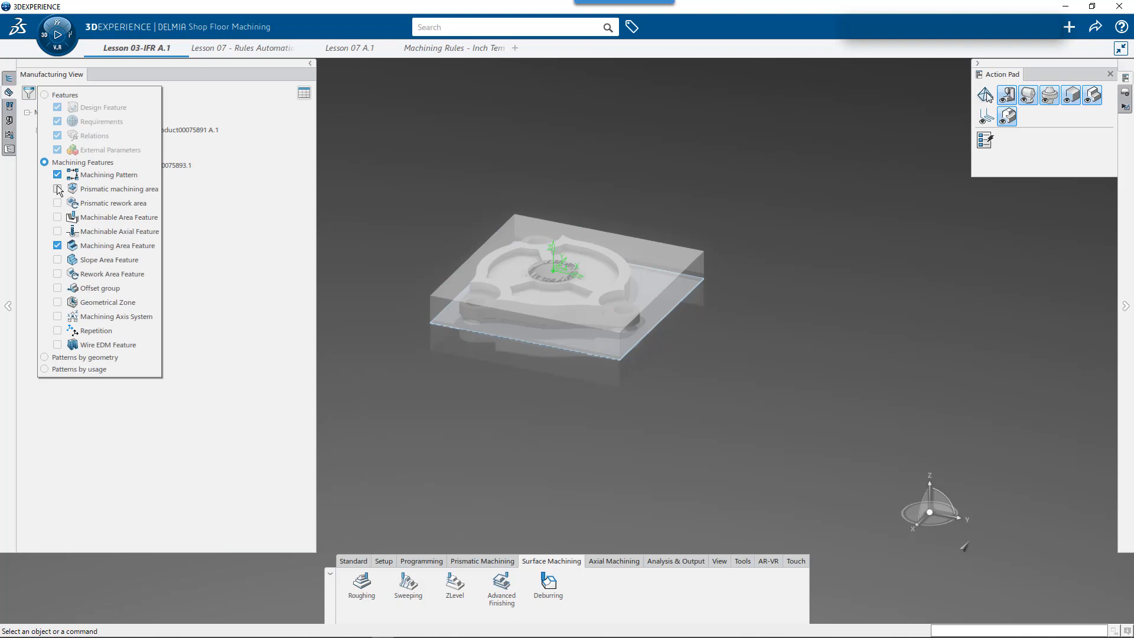
{"action": "left_click", "coordinate": [57, 203]}
{"action": "left_click", "coordinate": [58, 217]}
{"action": "left_click", "coordinate": [57, 231]}
{"action": "left_click", "coordinate": [58, 259]}
{"action": "left_click", "coordinate": [58, 274]}
{"action": "left_click", "coordinate": [57, 288]}
{"action": "left_click", "coordinate": [57, 301]}
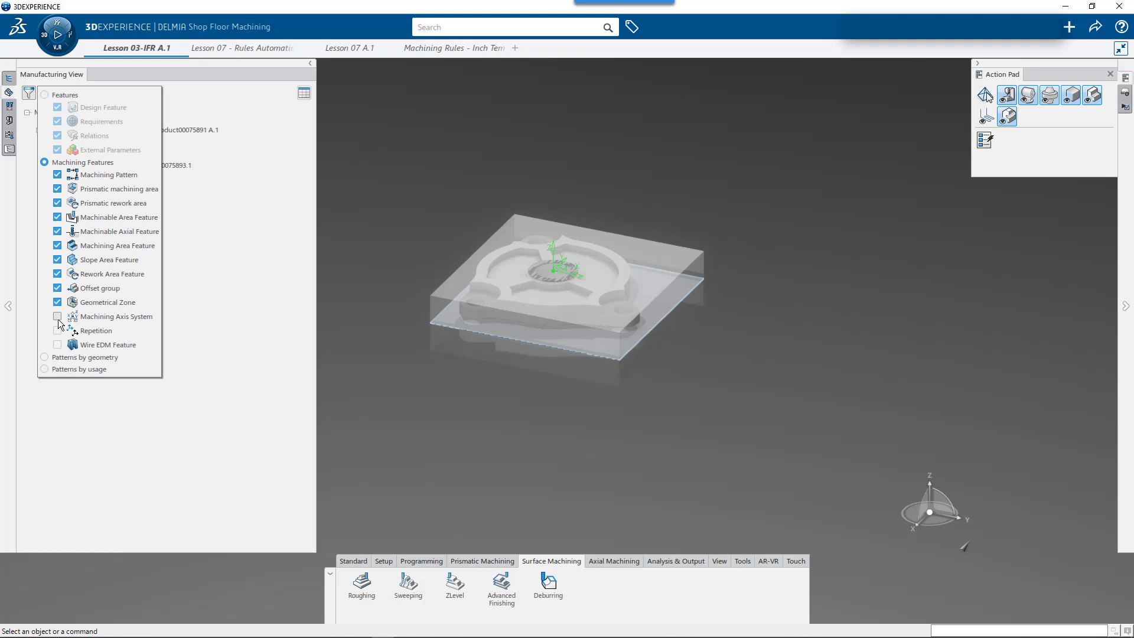
{"action": "left_click", "coordinate": [57, 316]}
{"action": "left_click", "coordinate": [58, 331]}
{"action": "left_click", "coordinate": [57, 345]}
{"action": "left_click", "coordinate": [194, 316]}
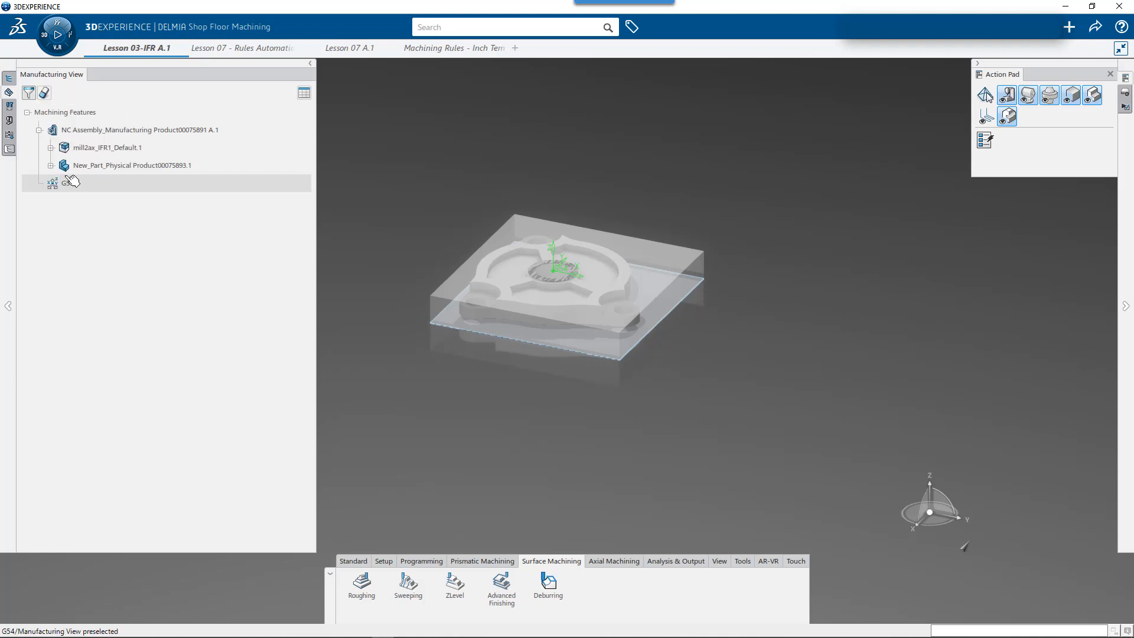
Expand the machining features of mill2ax_IFR1_Default.1, hide the stock and bring up the programming commands.
{"action": "left_click", "coordinate": [51, 148]}
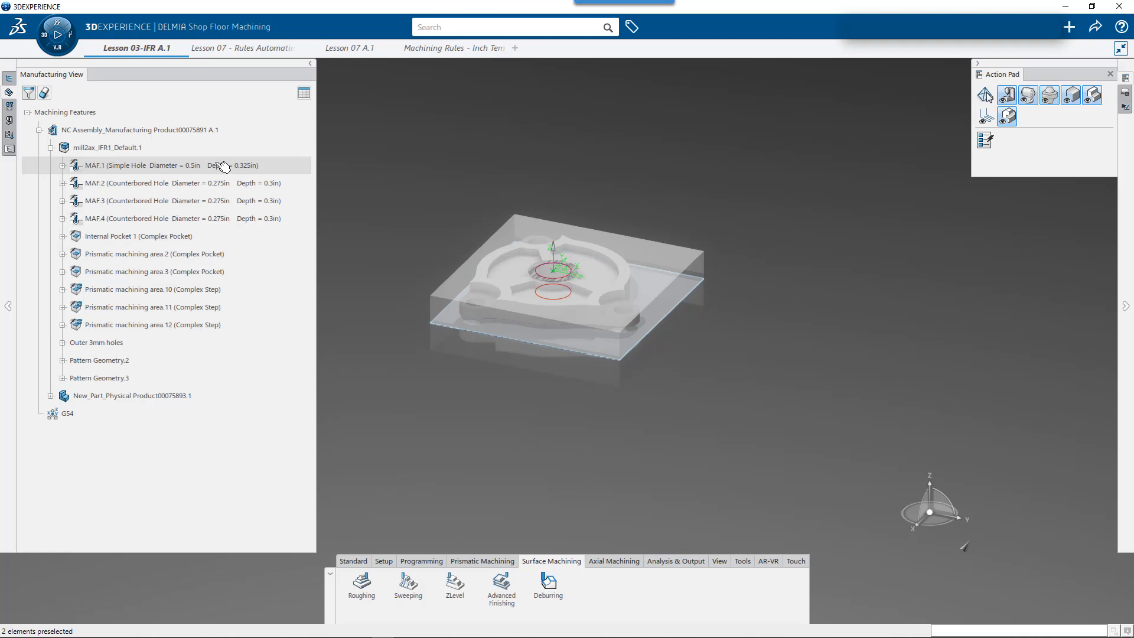
{"action": "left_click", "coordinate": [483, 561]}
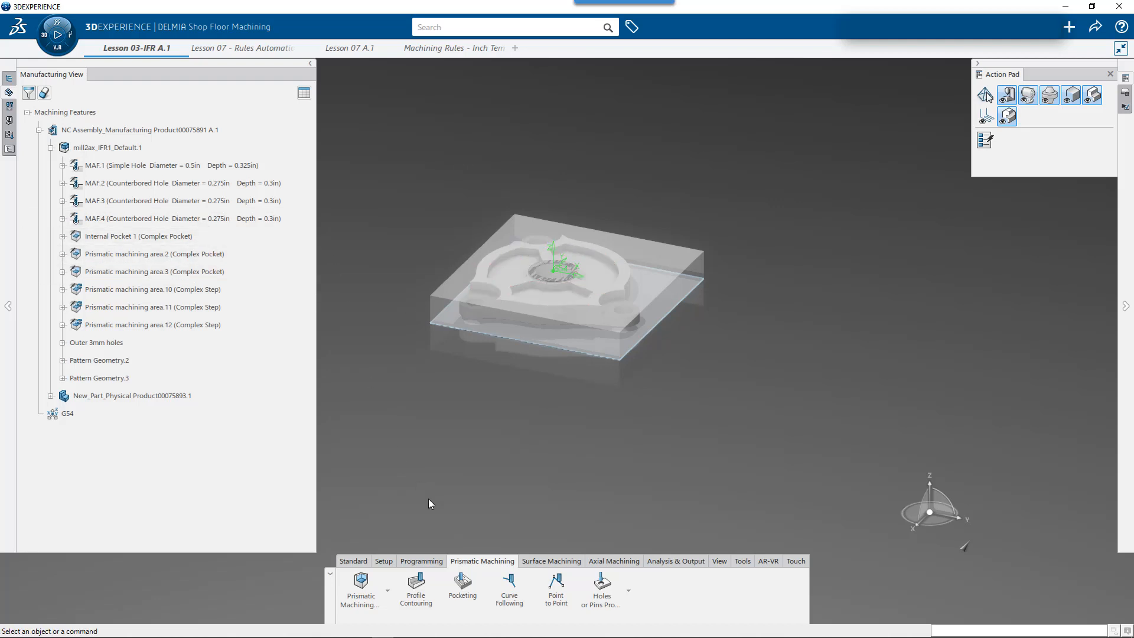
{"action": "left_click", "coordinate": [1072, 95]}
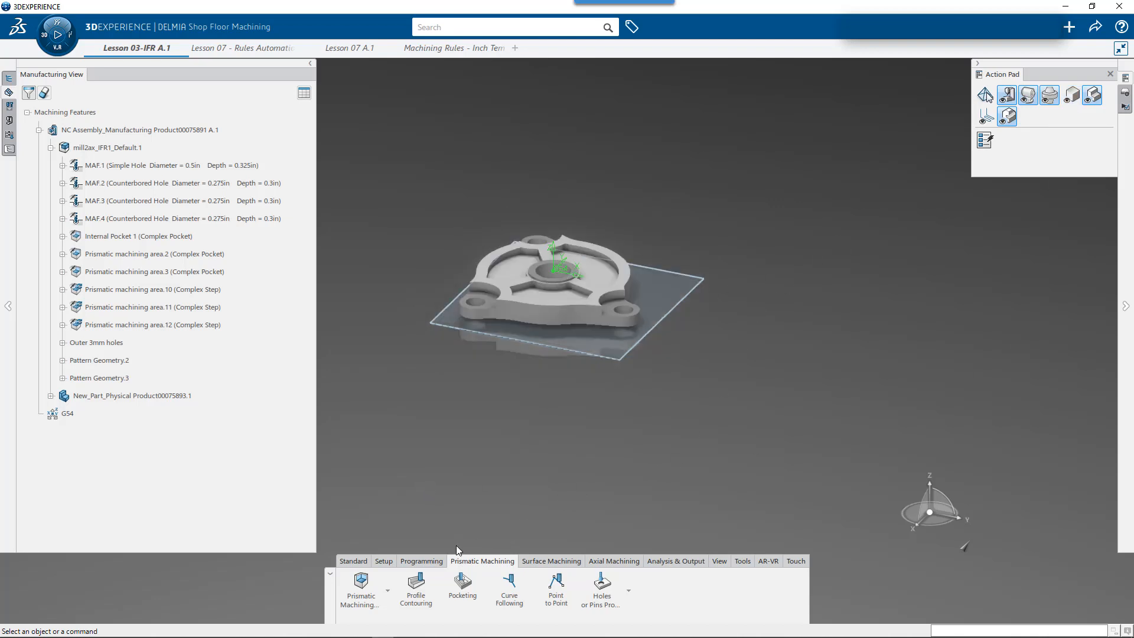
{"action": "left_click", "coordinate": [420, 562]}
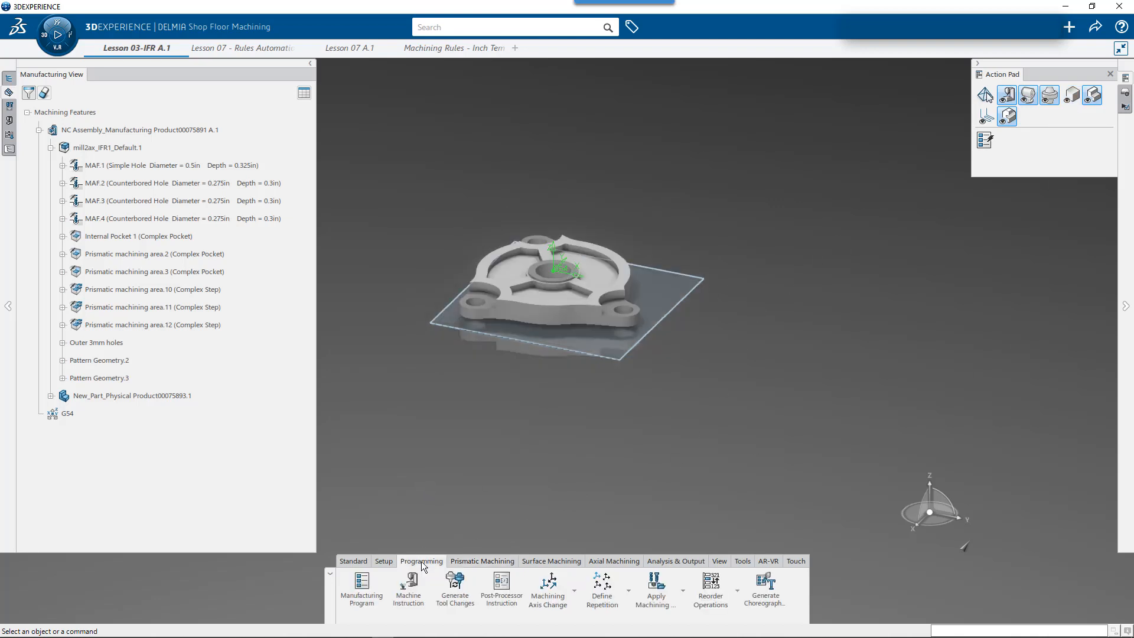
Apply the Closed Pockets - Blind (No Radius) process to Prismatic machining area.2, area.3 and Internal Pocket 1, with Tool Change.1 as insertion level.
{"action": "left_click", "coordinate": [684, 591]}
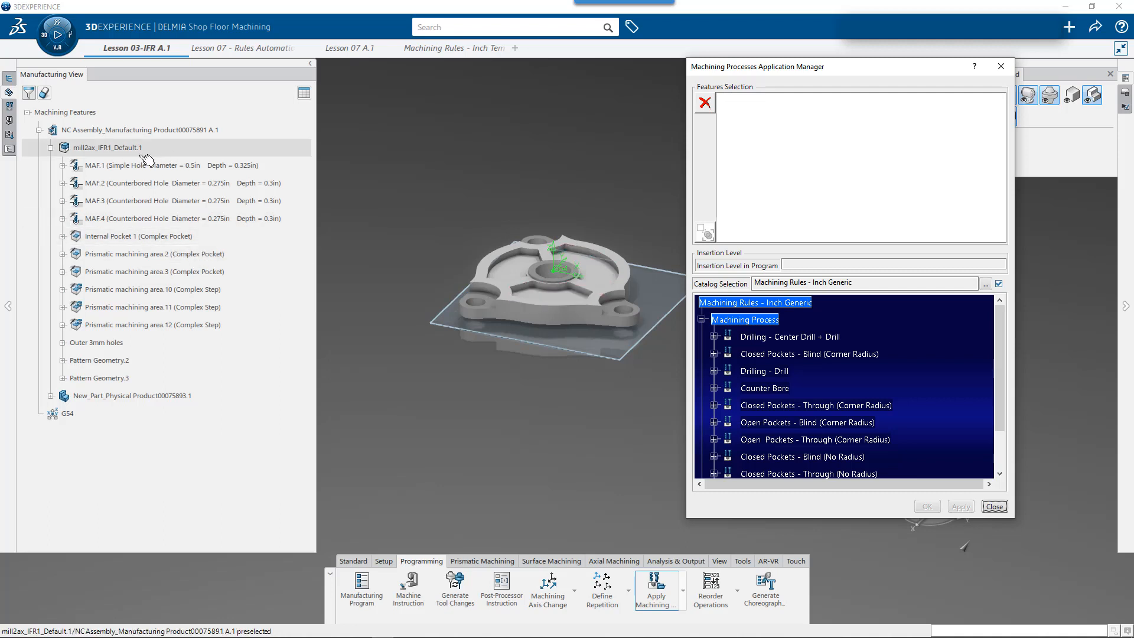
{"action": "left_click", "coordinate": [160, 260]}
{"action": "left_click", "coordinate": [155, 276]}
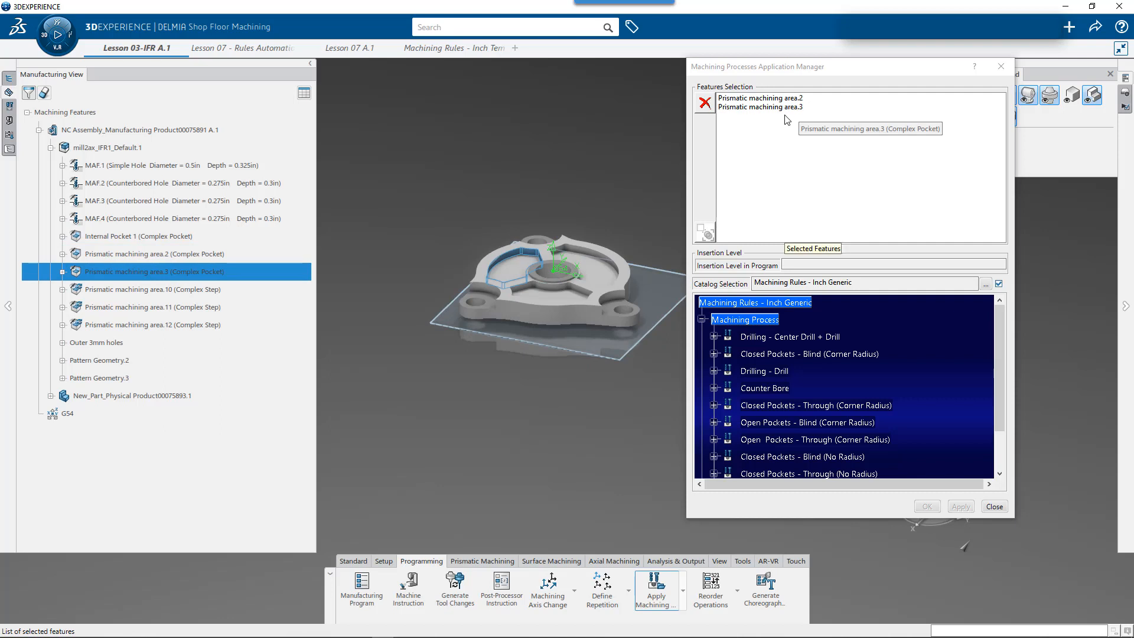
{"action": "left_click", "coordinate": [169, 238]}
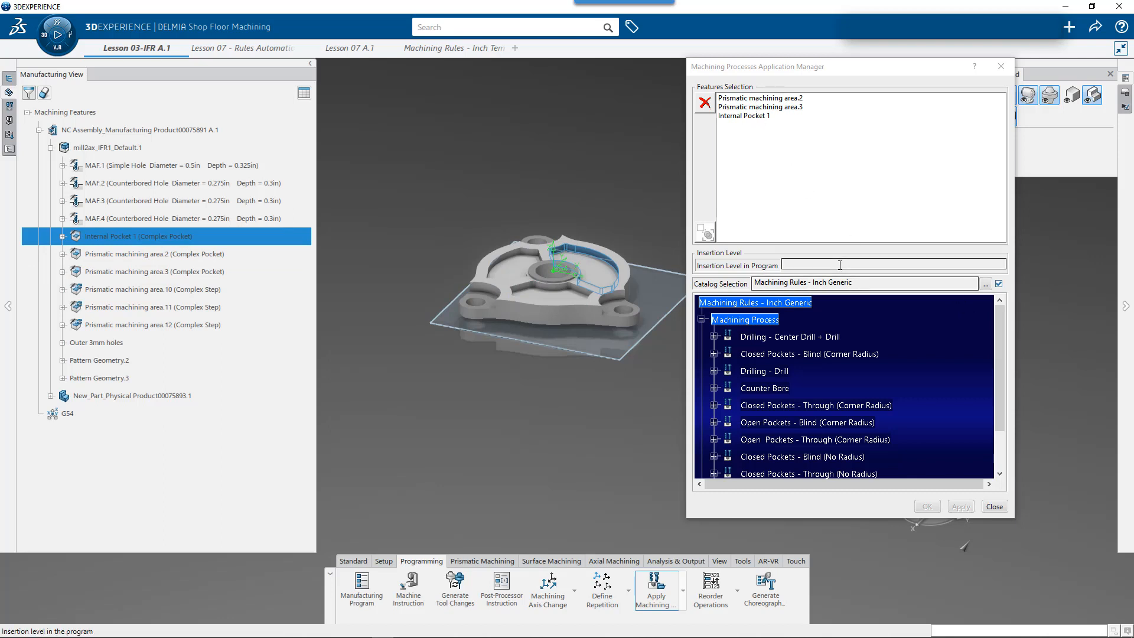
{"action": "left_click", "coordinate": [10, 90]}
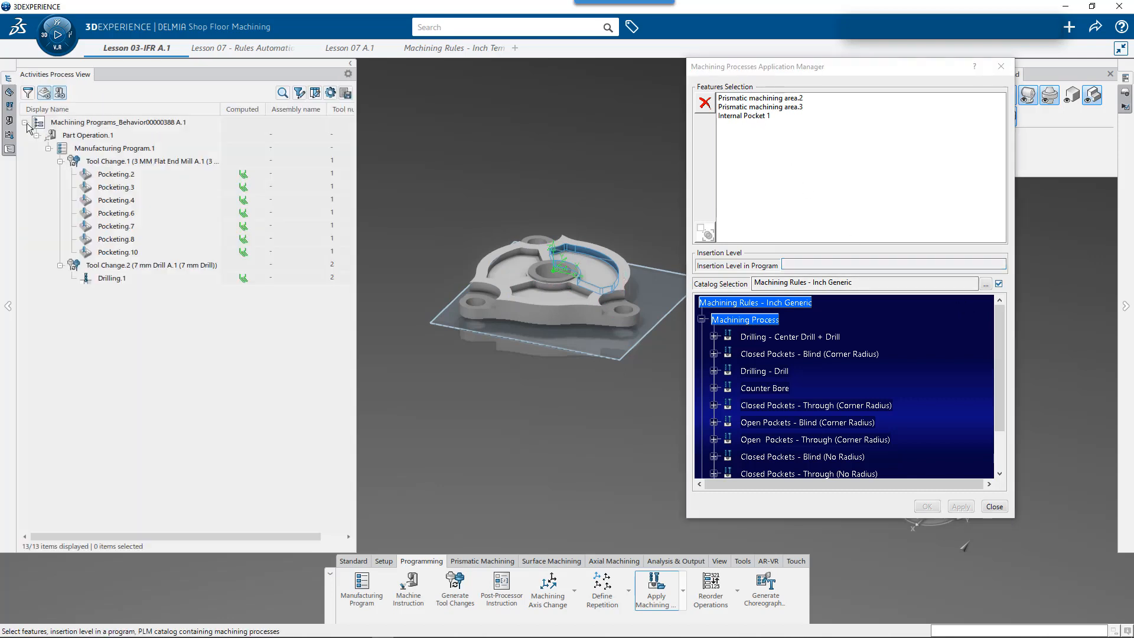
{"action": "left_click", "coordinate": [133, 163]}
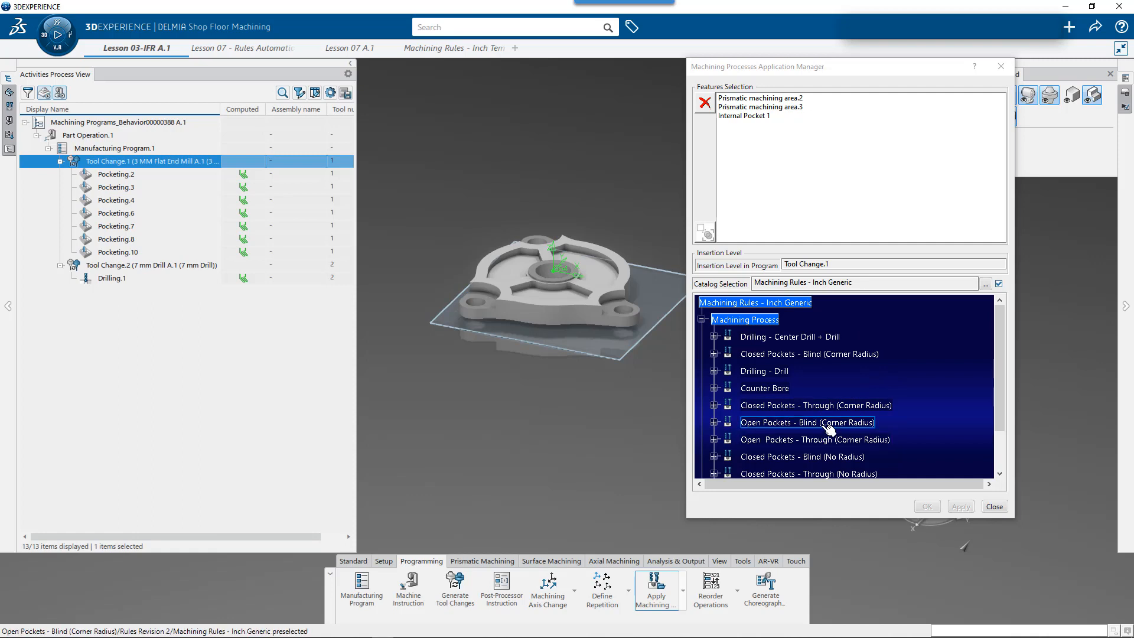
{"action": "left_click", "coordinate": [851, 459]}
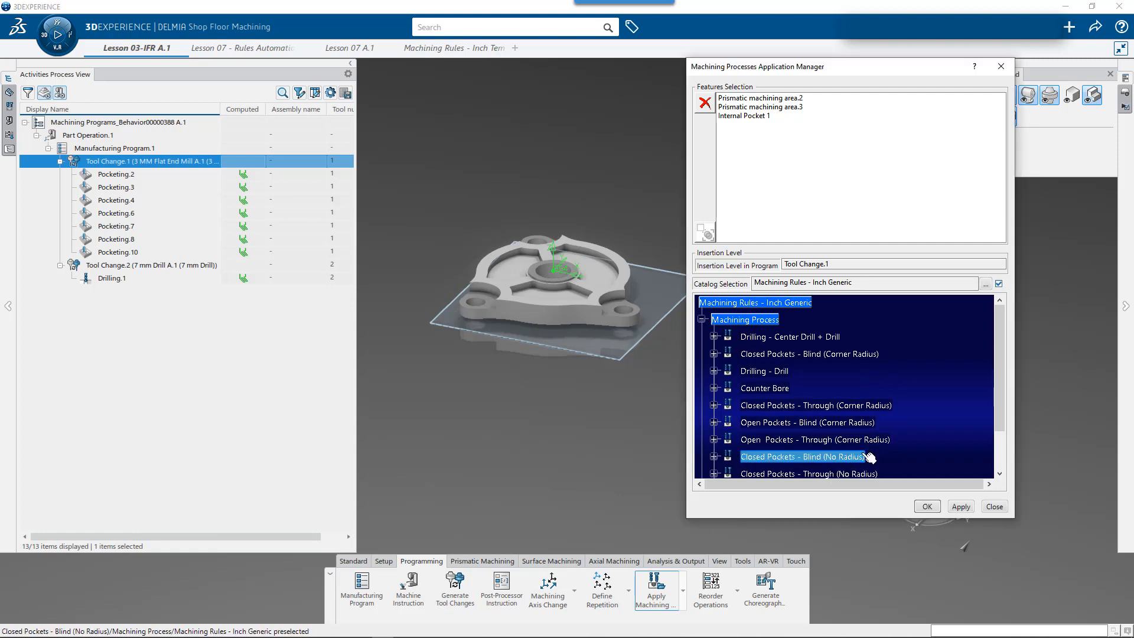
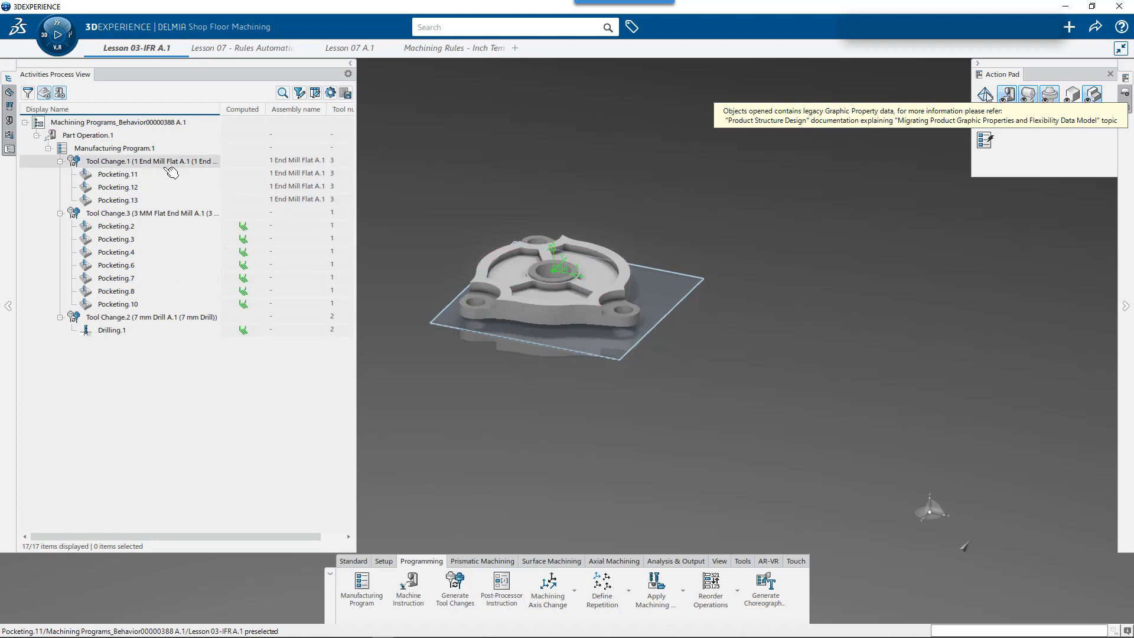
Compute the tool paths of Pocketing.11 through Pocketing.13, accepting deactivation of each activity whose machining domain is too small.
{"action": "left_click", "coordinate": [143, 174]}
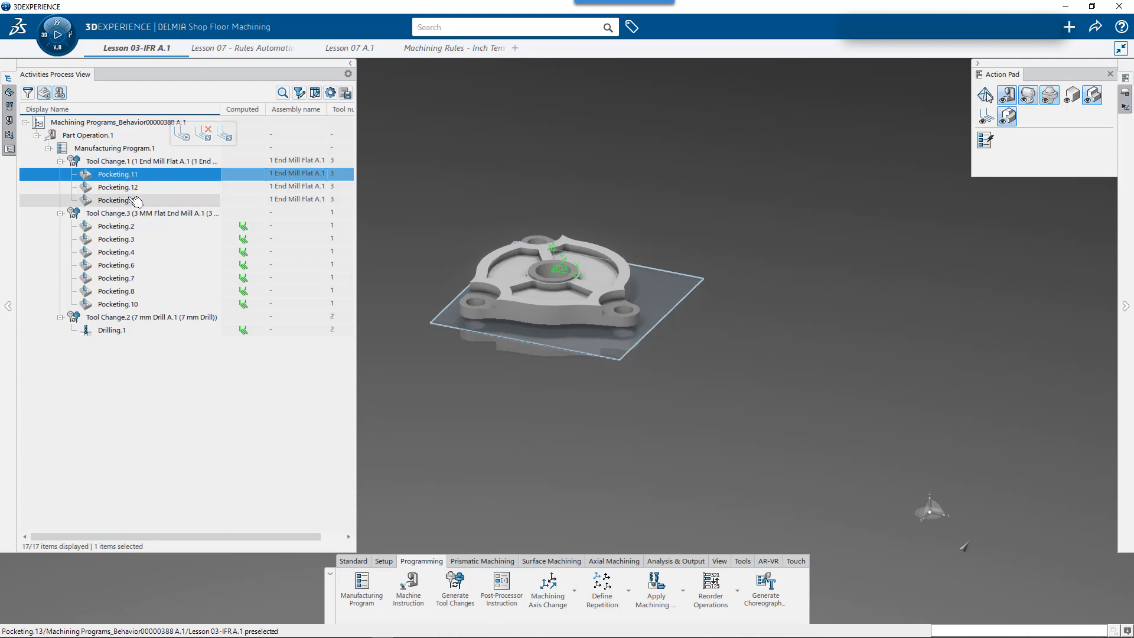
{"action": "left_click", "coordinate": [121, 200], "text": "shift"}
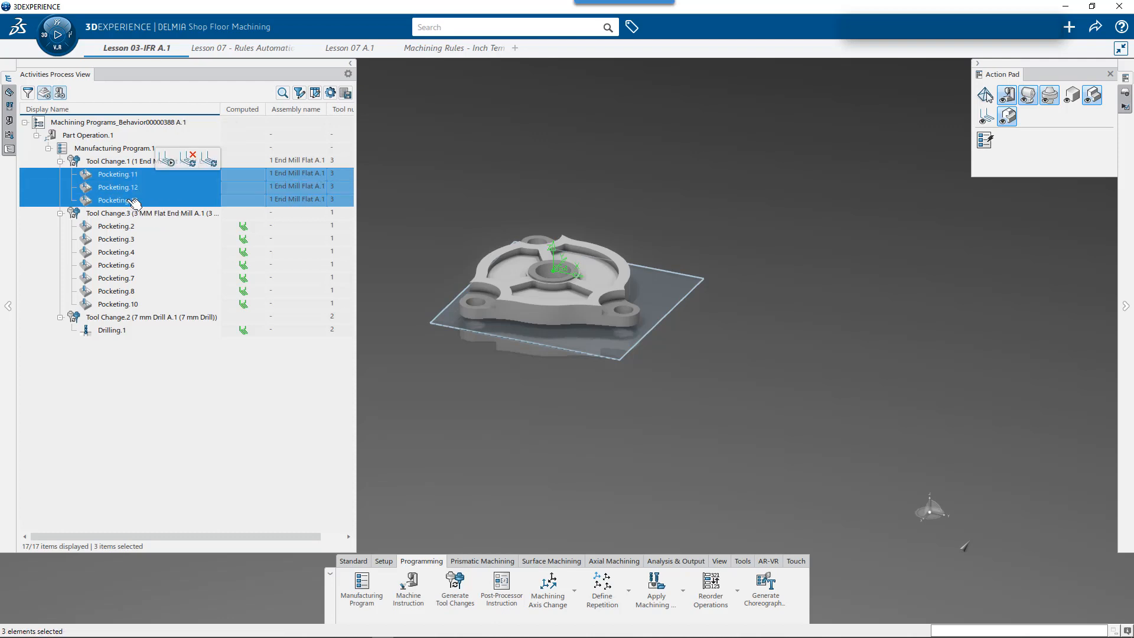
{"action": "left_click", "coordinate": [190, 161]}
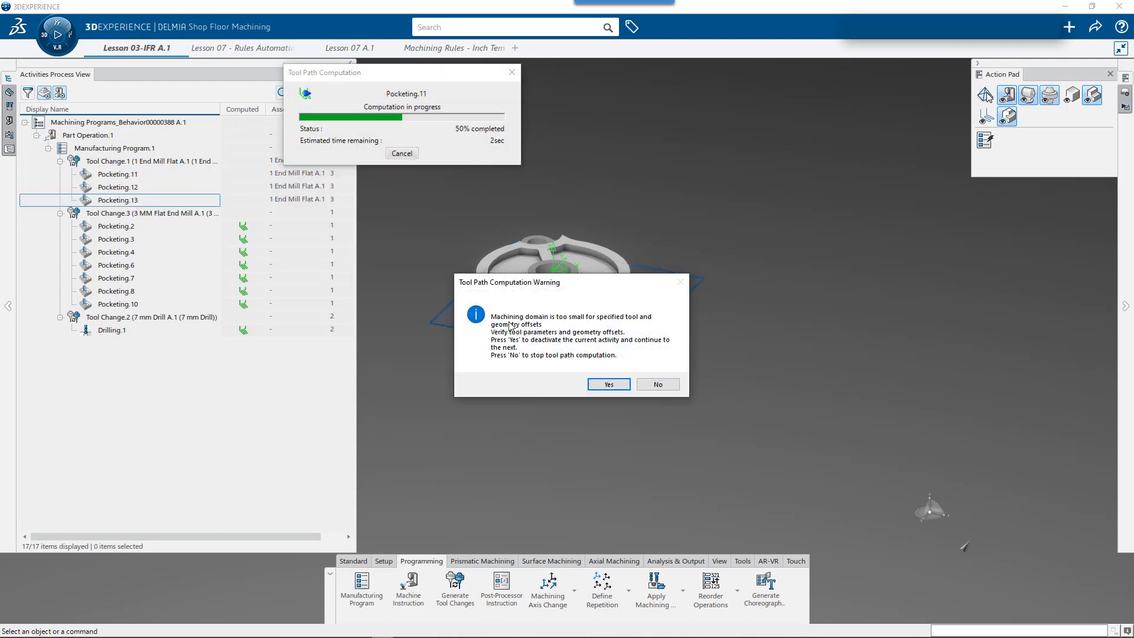
{"action": "left_click", "coordinate": [619, 385]}
{"action": "left_click", "coordinate": [619, 386]}
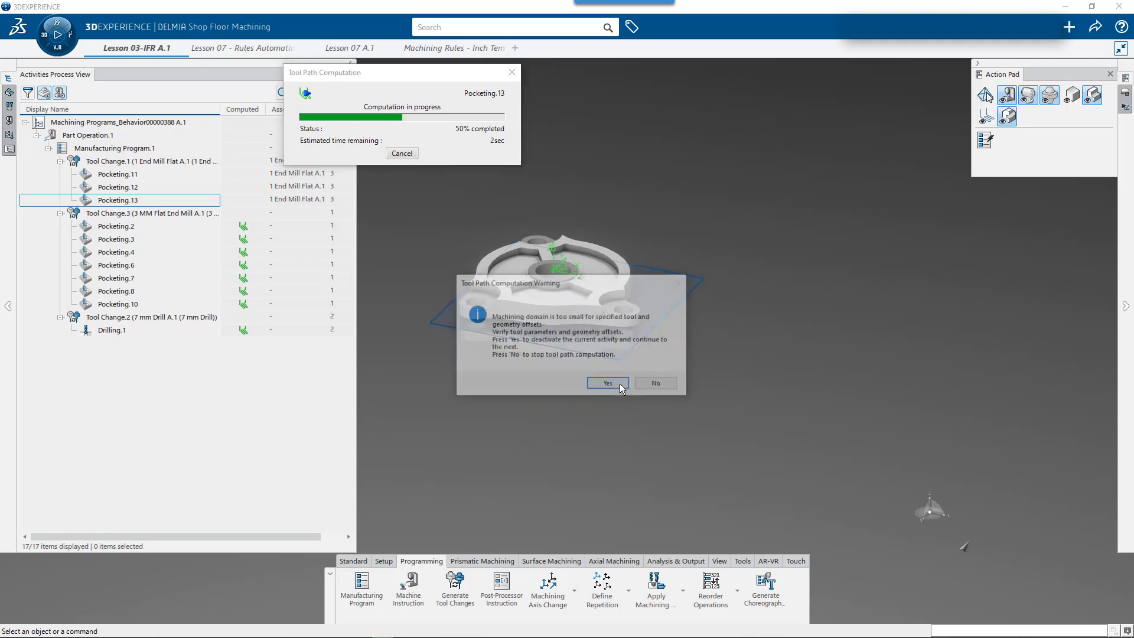
{"action": "left_click", "coordinate": [620, 385]}
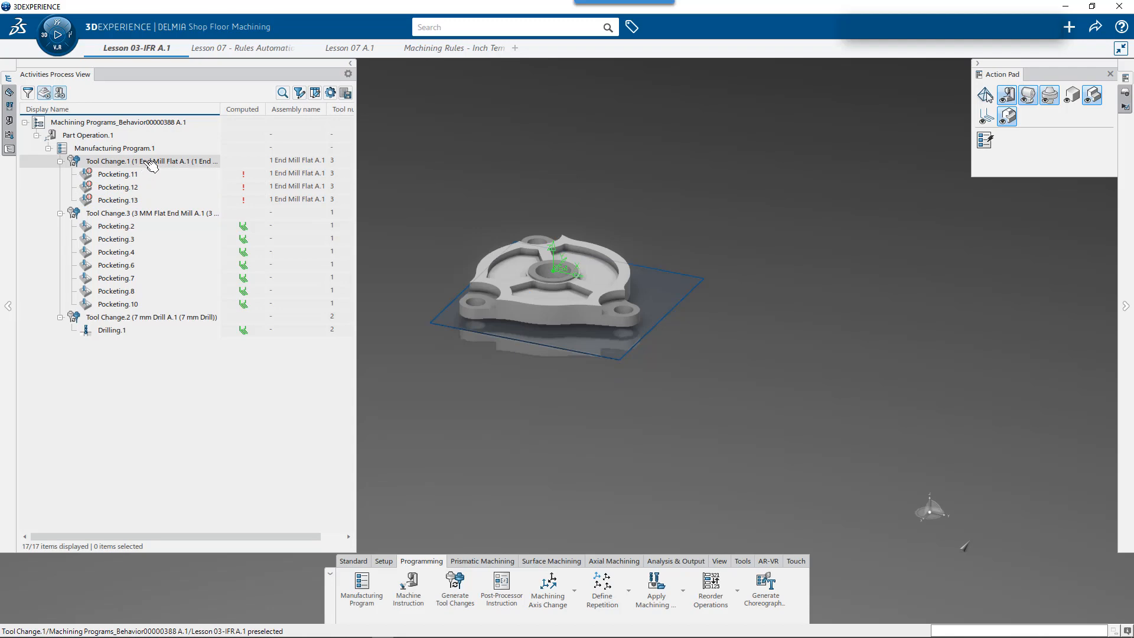
Try to replace the tool of Tool Change.1 with the 3 MM Flat End Mill A.1 from the configured tools.
{"action": "left_click", "coordinate": [145, 163]}
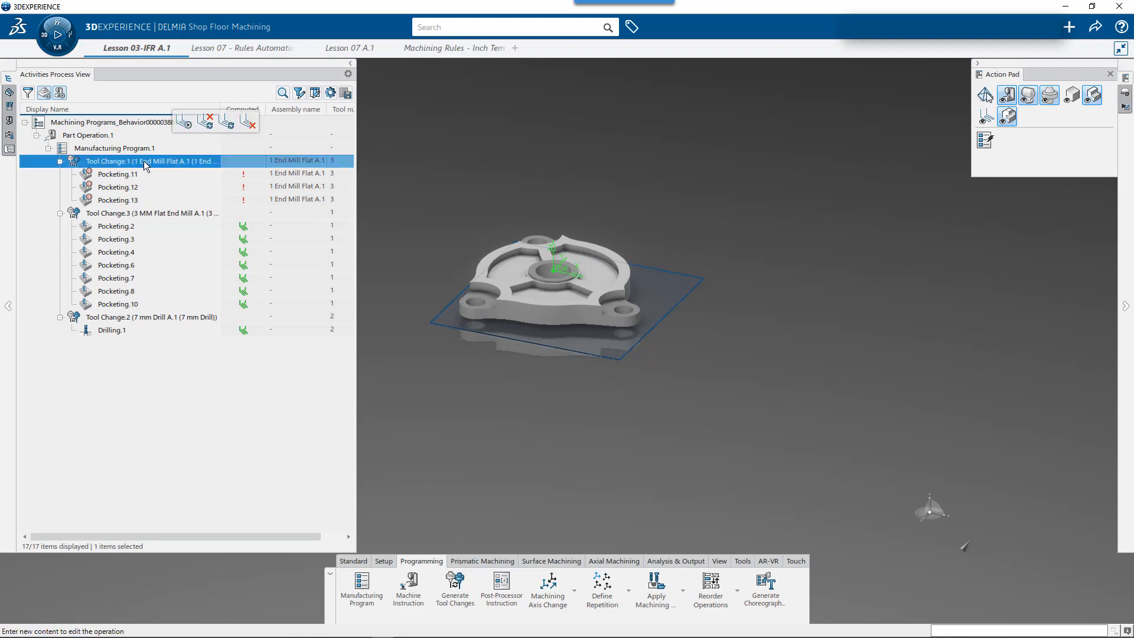
{"action": "double_click", "coordinate": [143, 160]}
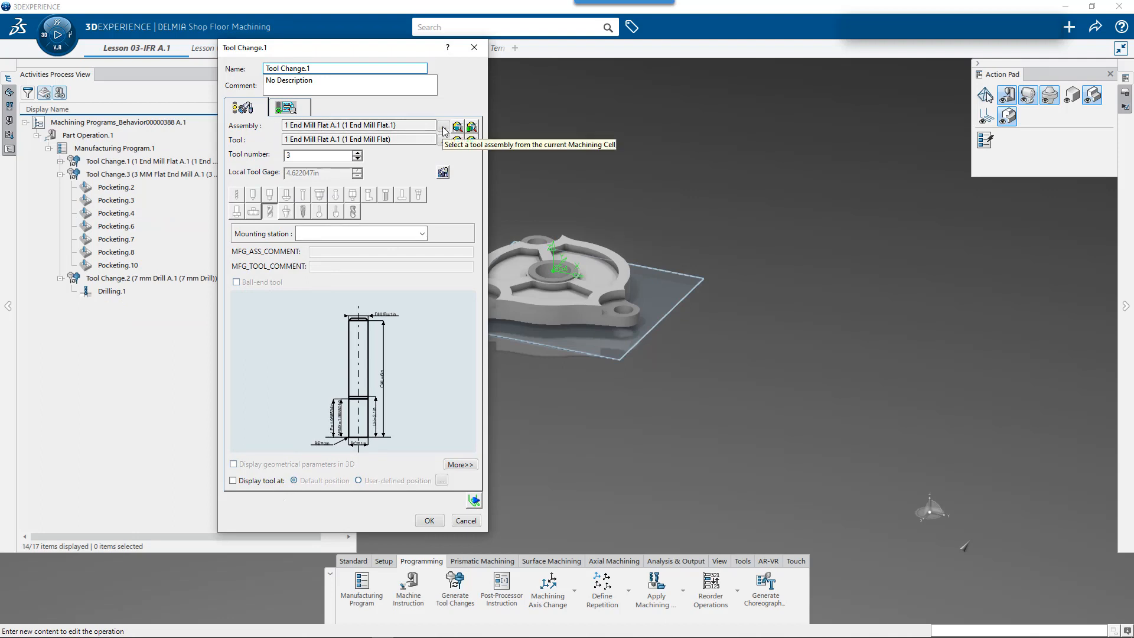
{"action": "left_click", "coordinate": [443, 126]}
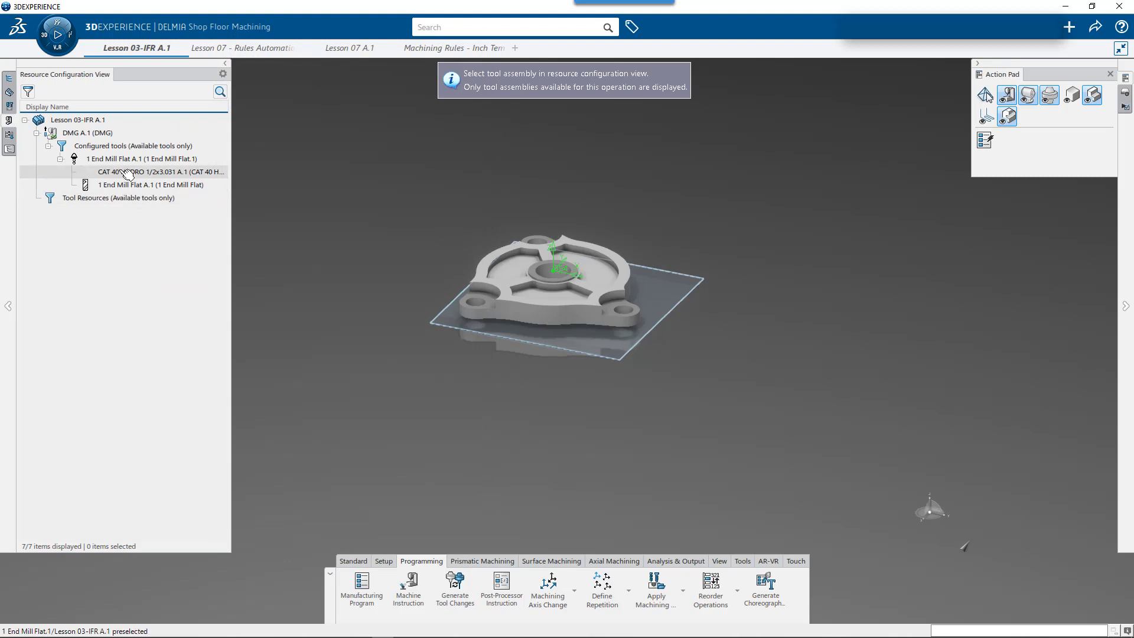
{"action": "key", "text": "Escape"}
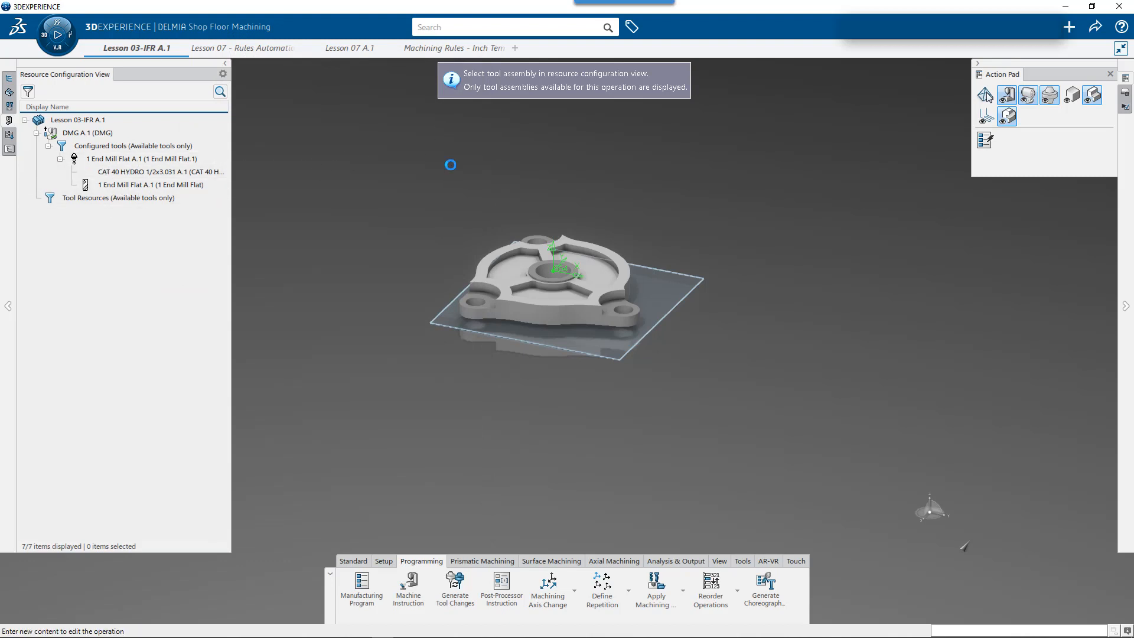
{"action": "left_click", "coordinate": [443, 140]}
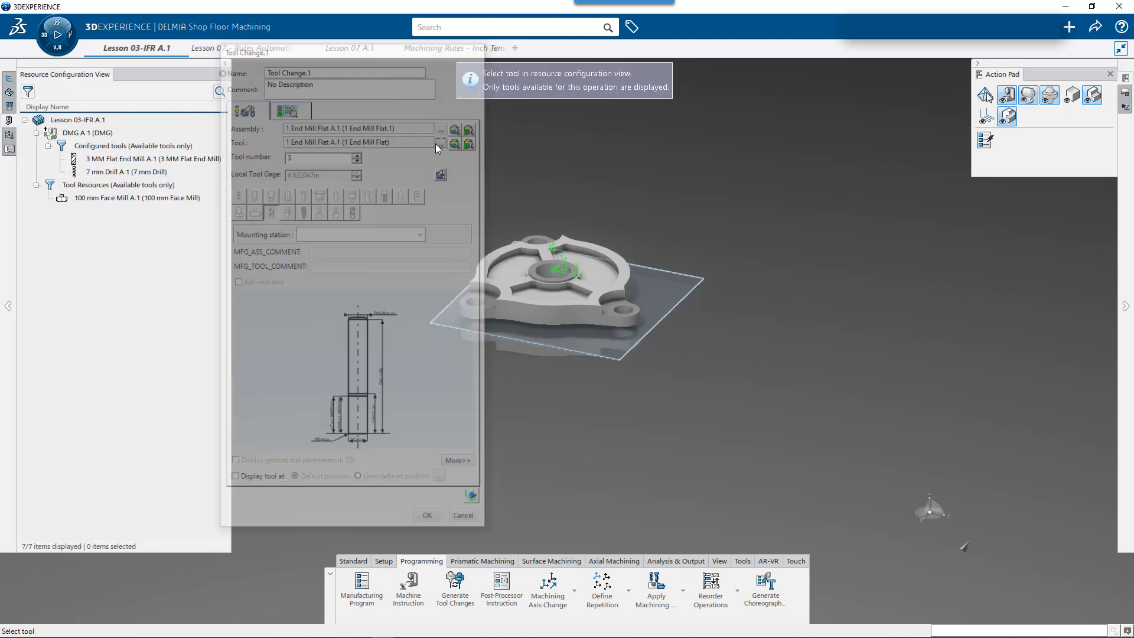
{"action": "left_click", "coordinate": [110, 162]}
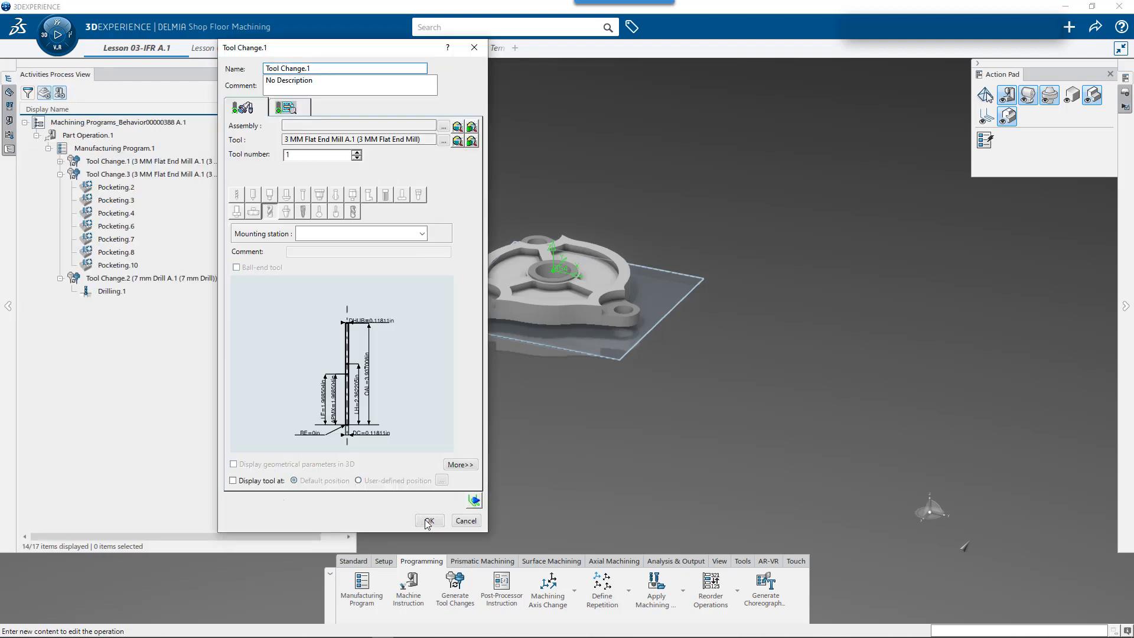
{"action": "left_click", "coordinate": [427, 521]}
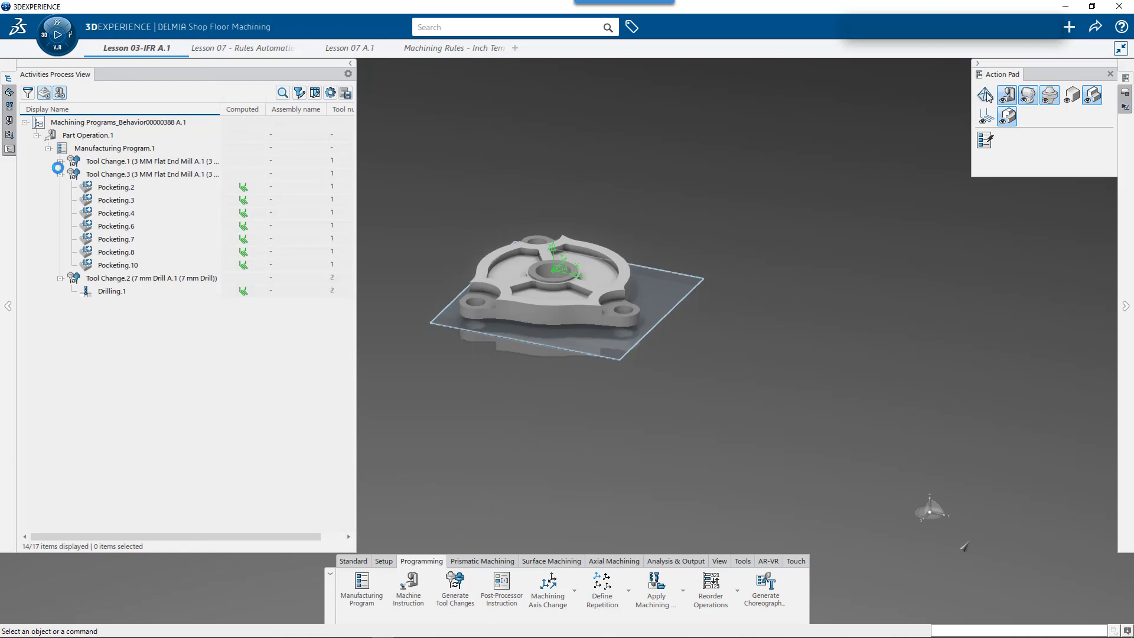
{"action": "left_click", "coordinate": [62, 162]}
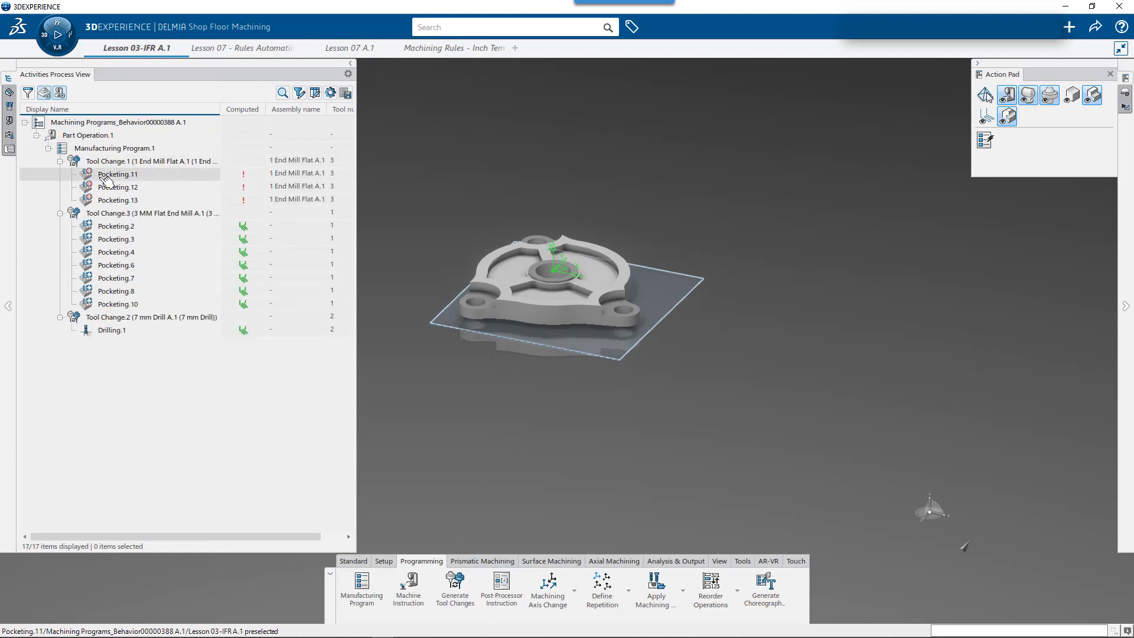
Reactivate Pocketing.11 through Pocketing.13 and try computing their tool paths again, accepting deactivation for each warning.
{"action": "left_click", "coordinate": [116, 175]}
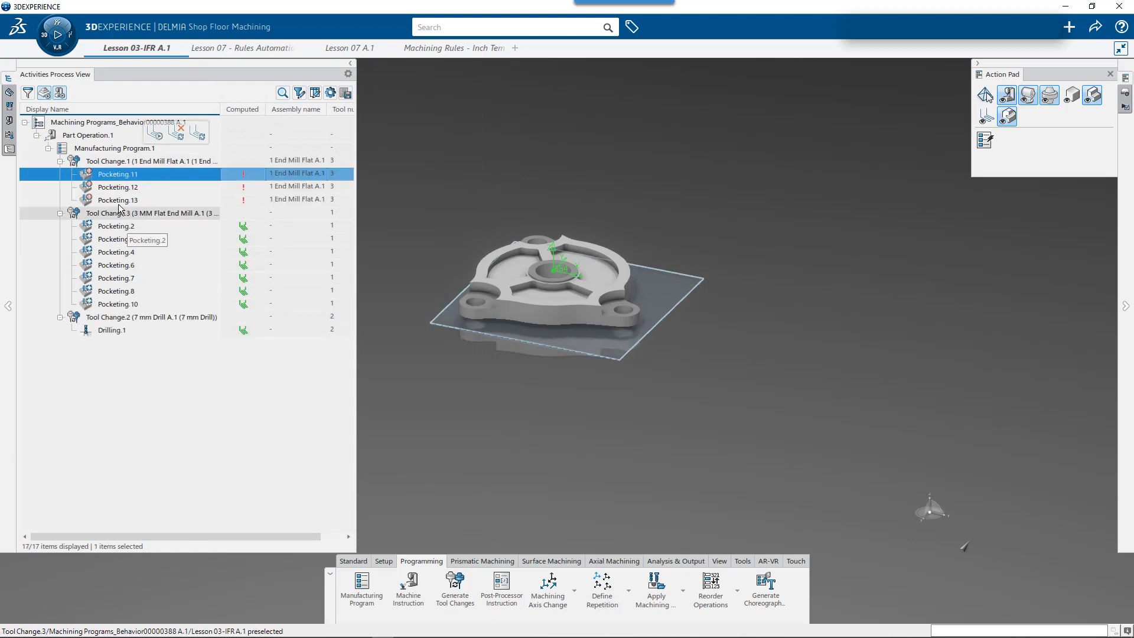
{"action": "left_click", "coordinate": [118, 200], "text": "shift"}
{"action": "right_click", "coordinate": [119, 203]}
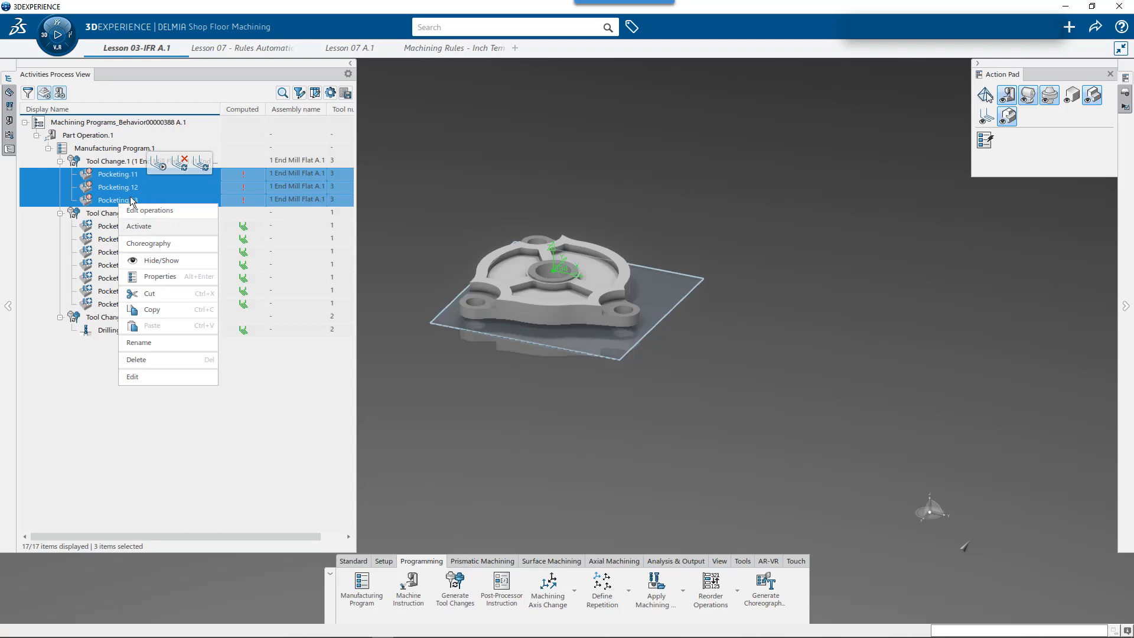
{"action": "left_click", "coordinate": [124, 172]}
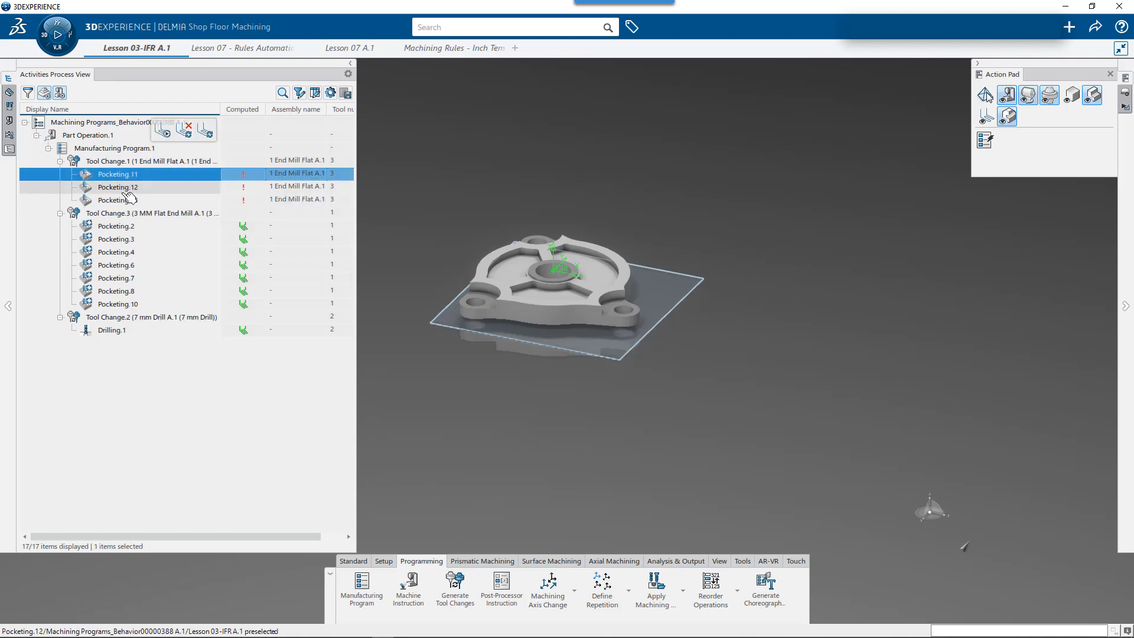
{"action": "left_click", "coordinate": [121, 198], "text": "shift"}
{"action": "left_click", "coordinate": [164, 158]}
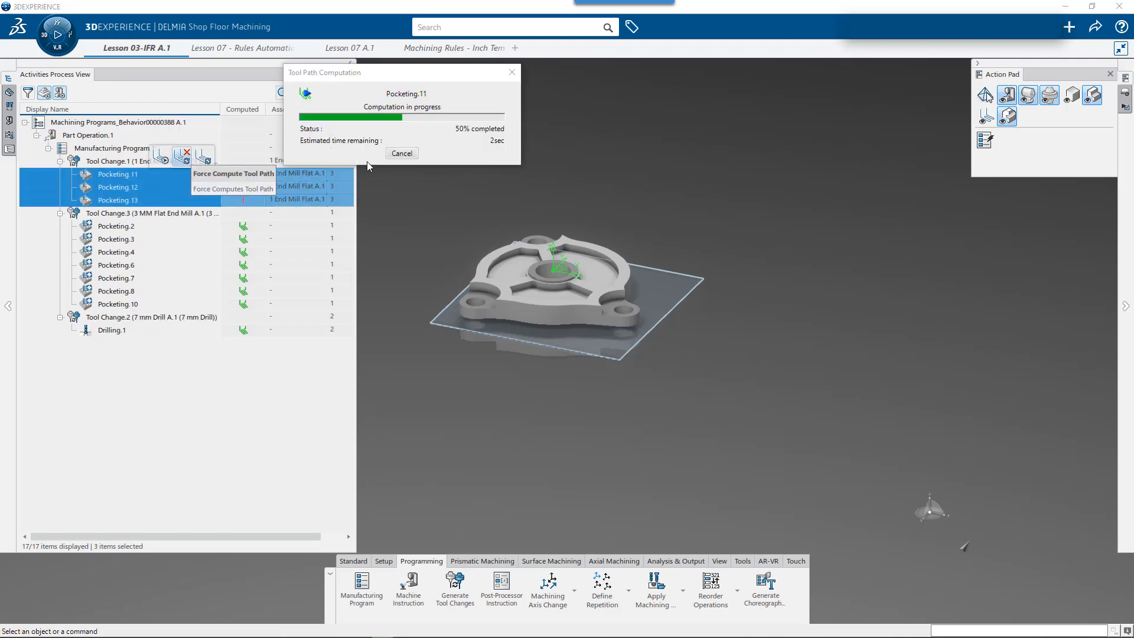
{"action": "left_click", "coordinate": [609, 384]}
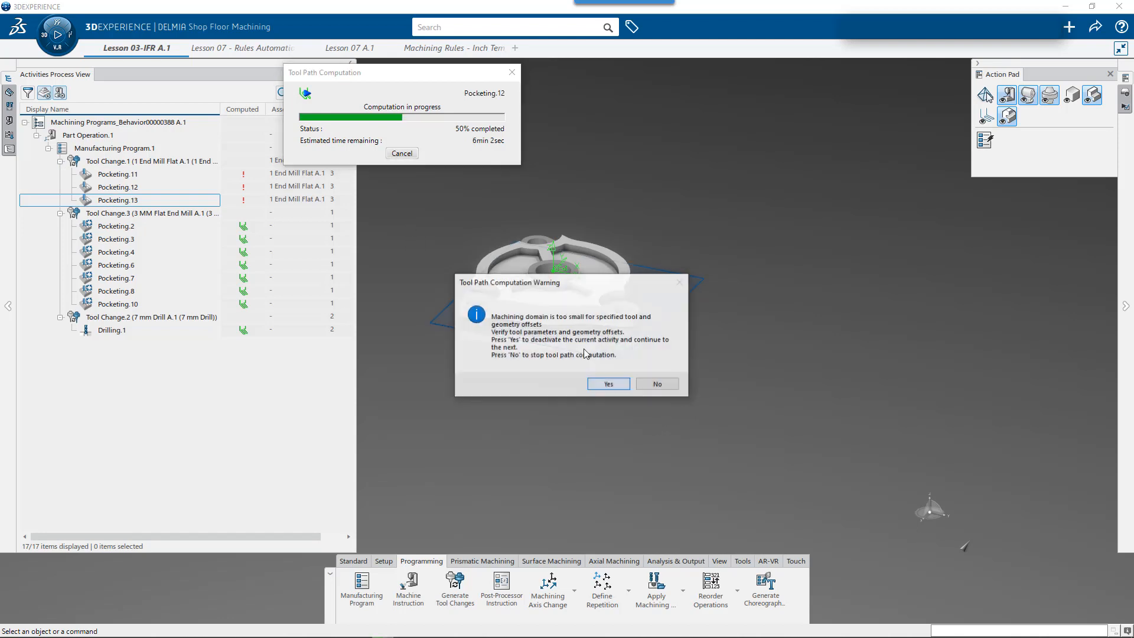
{"action": "left_click", "coordinate": [608, 384]}
{"action": "left_click", "coordinate": [598, 383]}
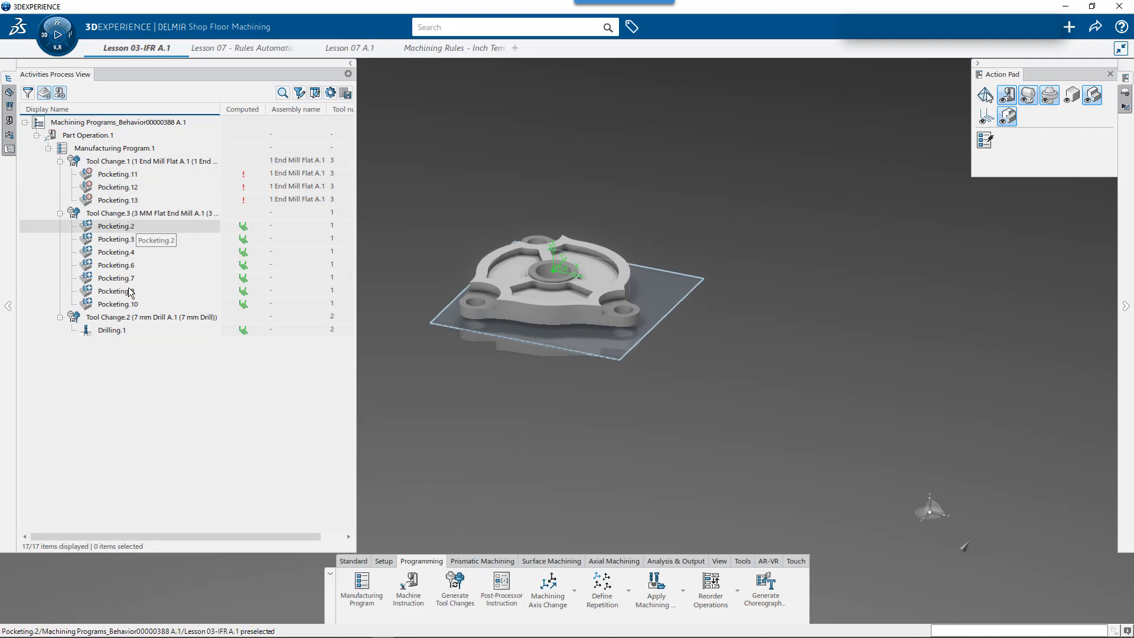
Recompute the tool paths of all pocketing operations under Tool Change.3, from Pocketing.2 through Pocketing.10.
{"action": "left_click", "coordinate": [134, 229]}
{"action": "left_click", "coordinate": [133, 304], "text": "shift"}
{"action": "left_click", "coordinate": [189, 264]}
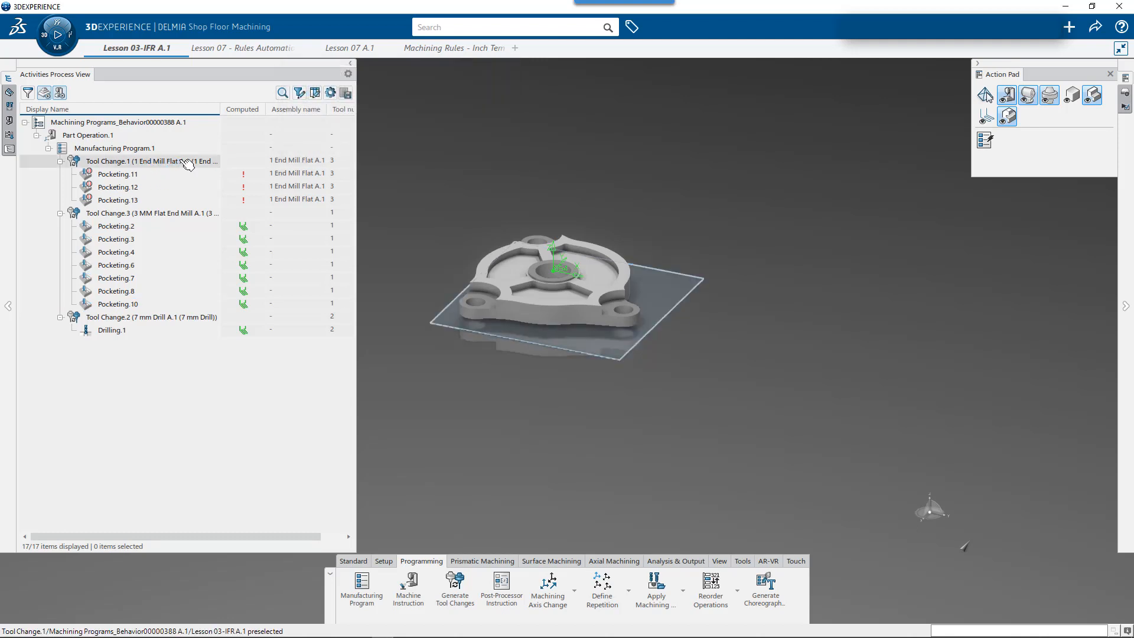
Try once more to assign the 3 MM Flat End Mill A.1 to Tool Change.1.
{"action": "double_click", "coordinate": [180, 159]}
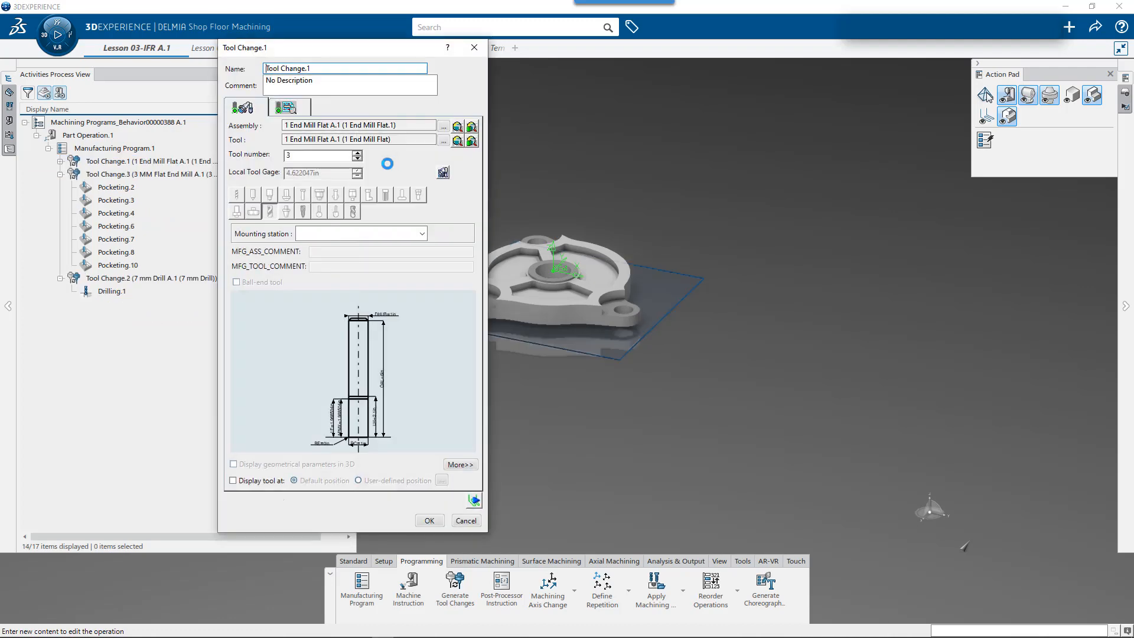
{"action": "left_click", "coordinate": [452, 144]}
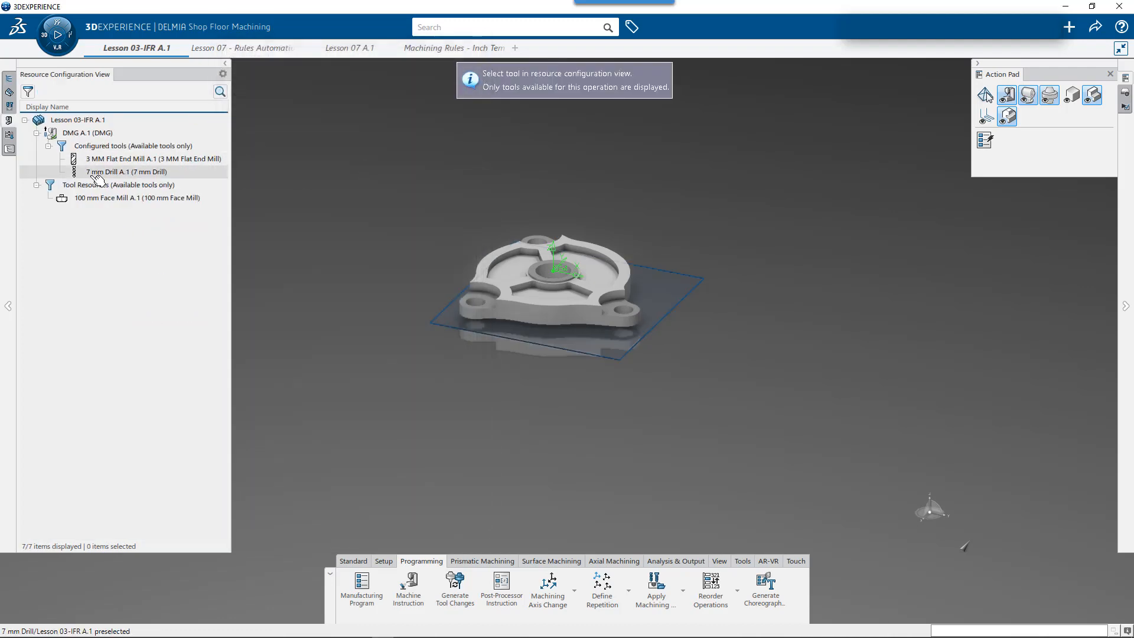
{"action": "left_click", "coordinate": [103, 158]}
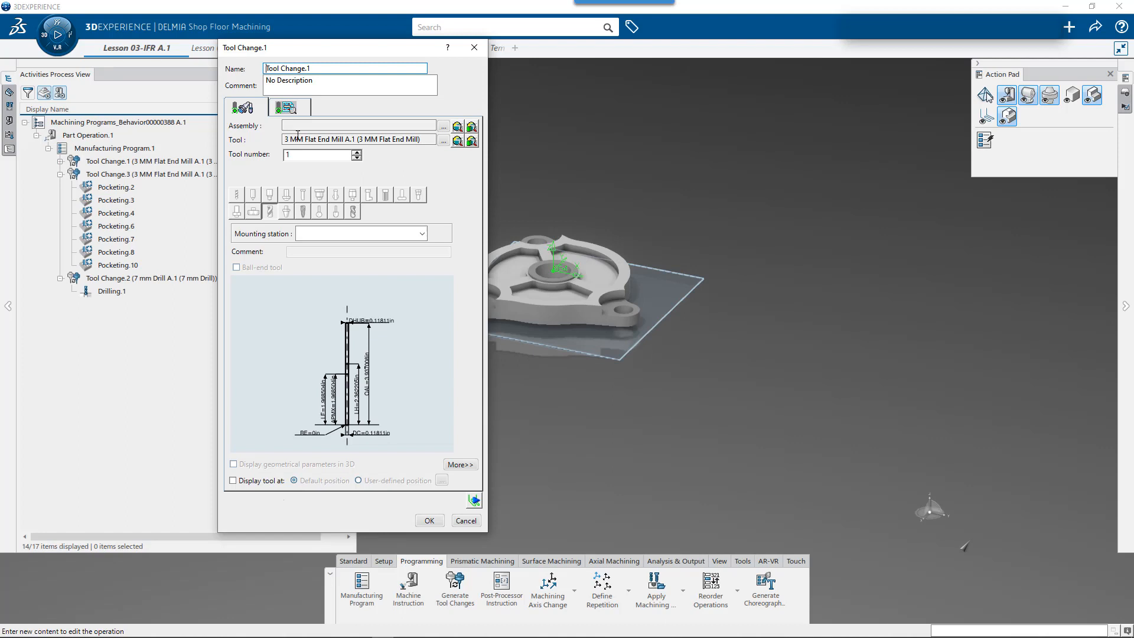
{"action": "left_click", "coordinate": [436, 520]}
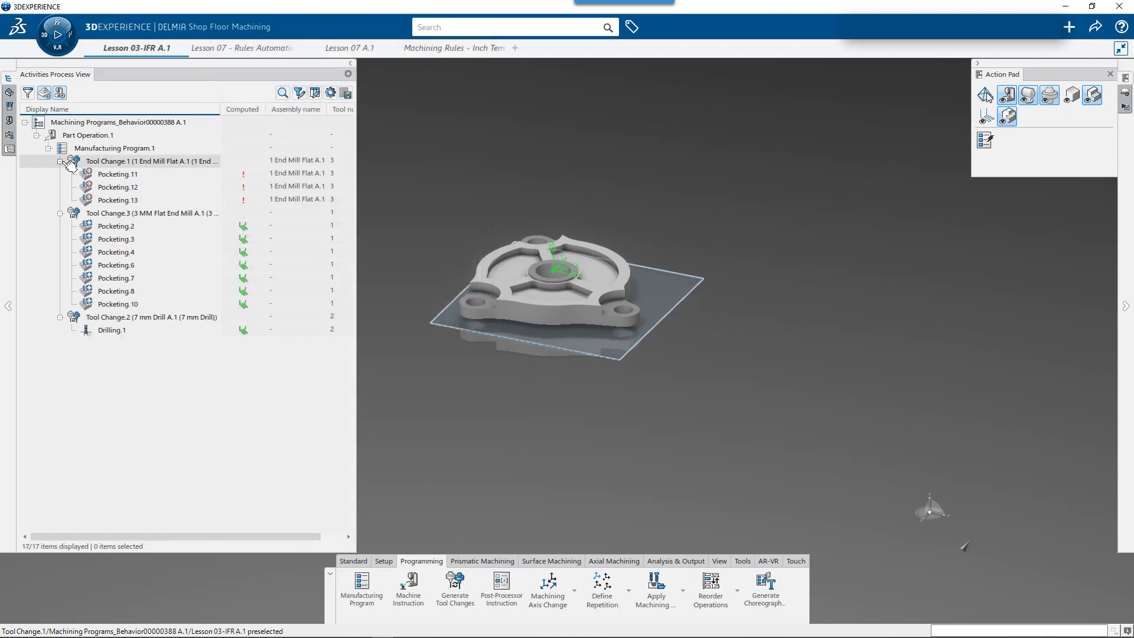
Replace Pocketing.11's end mill assembly with the 3 MM Flat End Mill by picking it as a standalone cutting tool.
{"action": "left_click", "coordinate": [129, 176]}
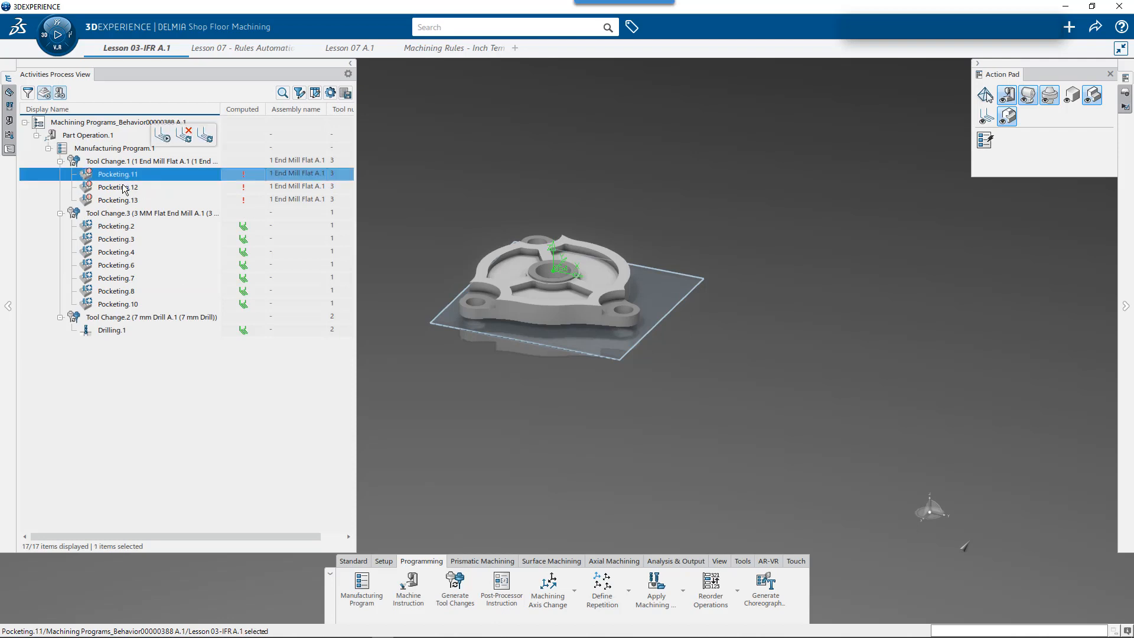
{"action": "left_click", "coordinate": [122, 199], "text": "shift"}
{"action": "right_click", "coordinate": [125, 200]}
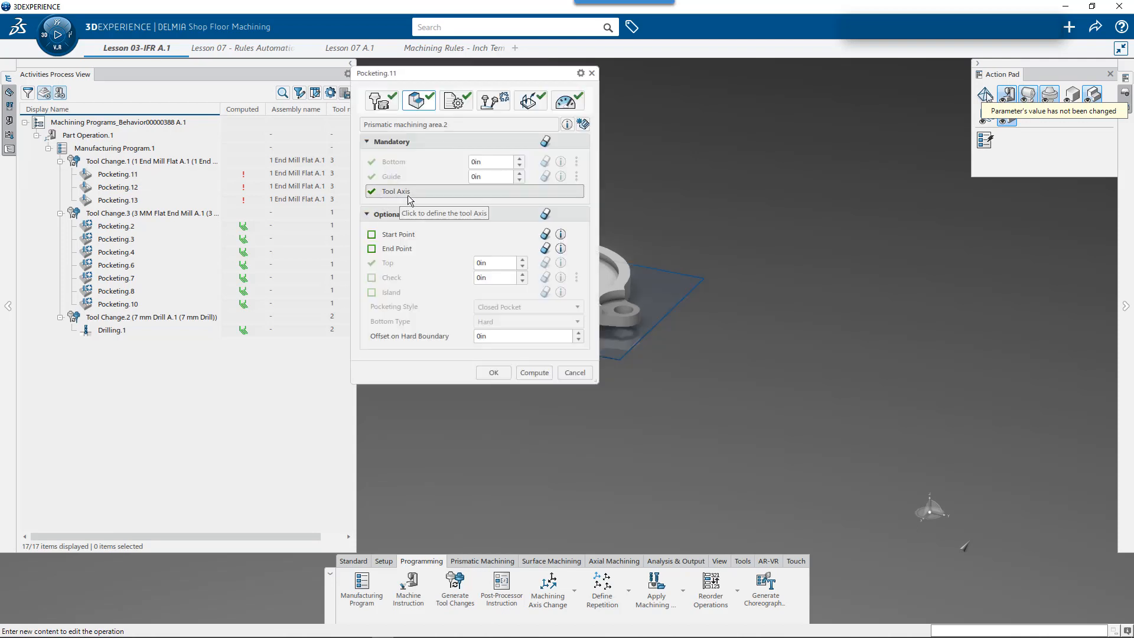
{"action": "left_click", "coordinate": [381, 101]}
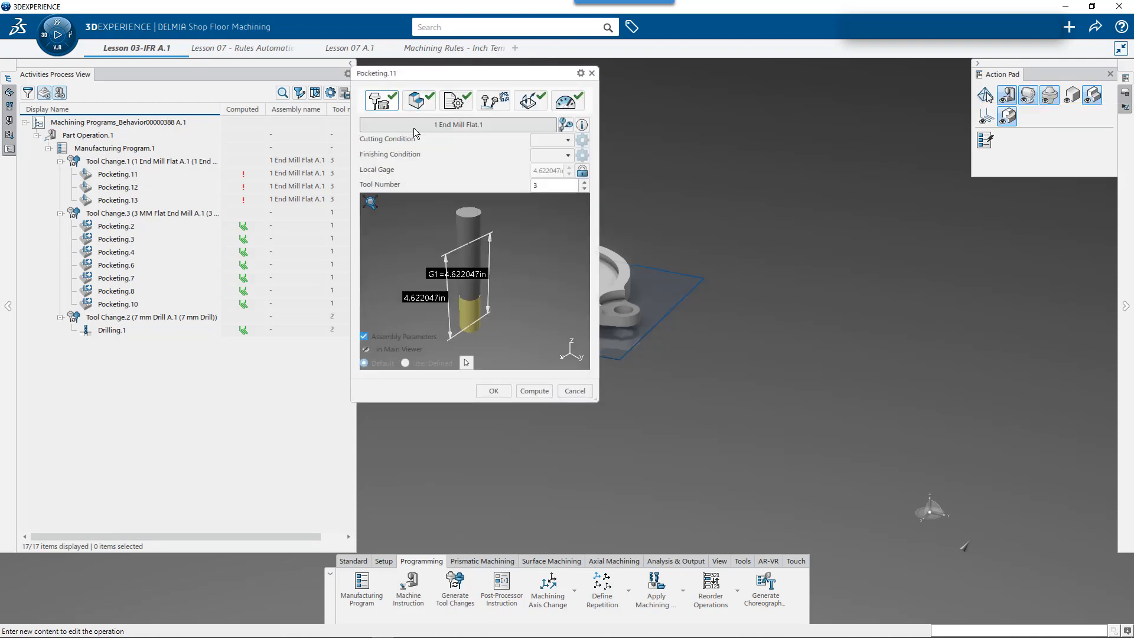
{"action": "left_click", "coordinate": [445, 125]}
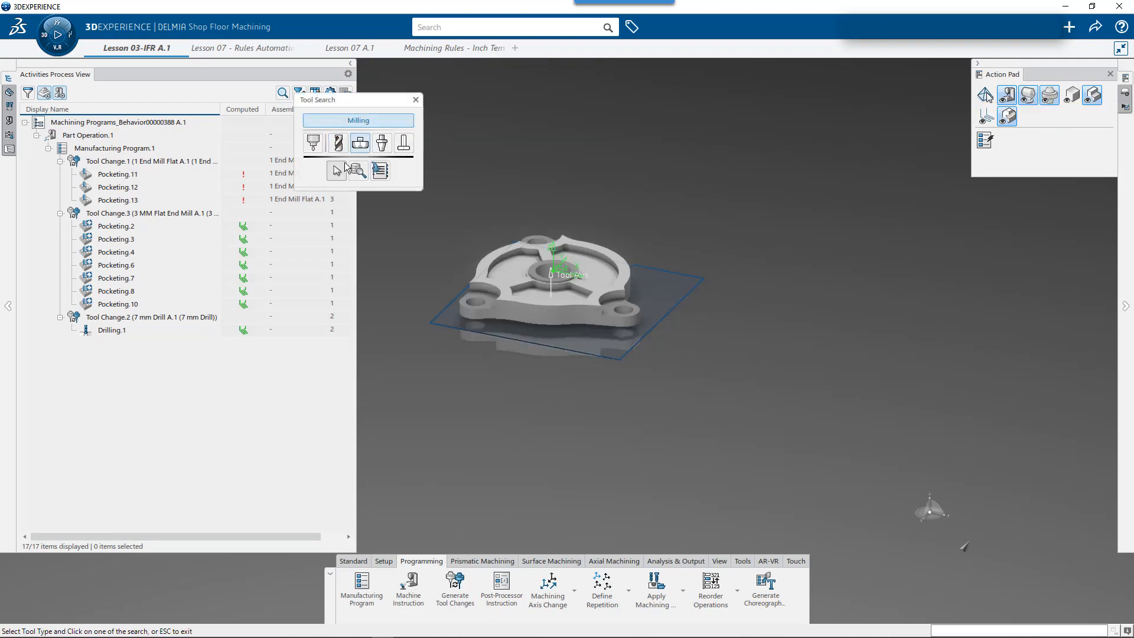
{"action": "left_click", "coordinate": [337, 143]}
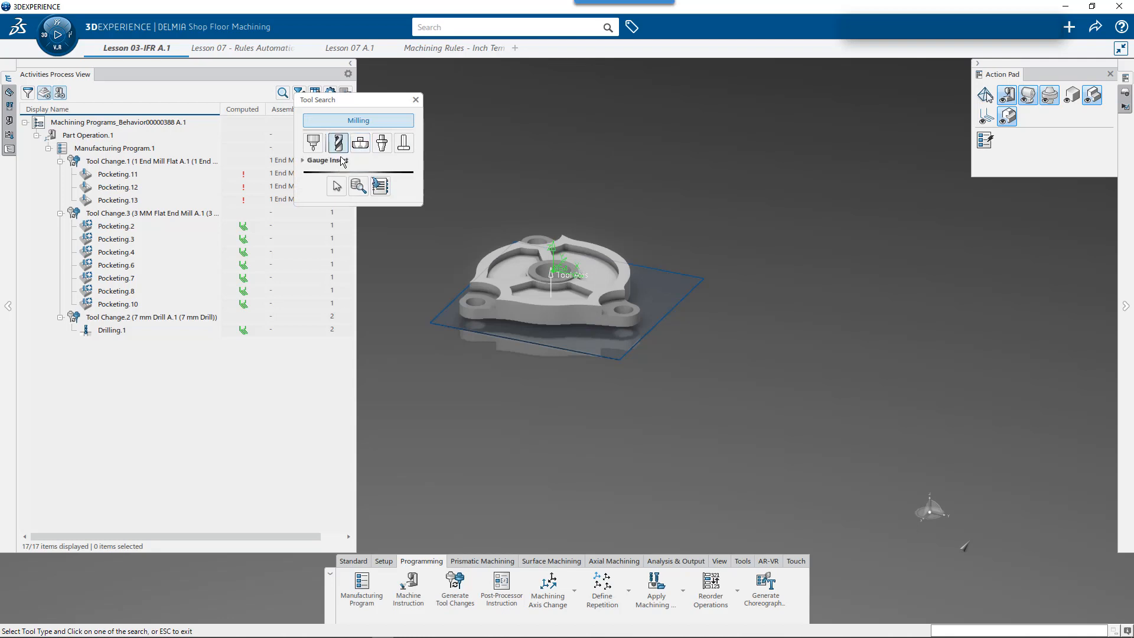
{"action": "left_click", "coordinate": [336, 187]}
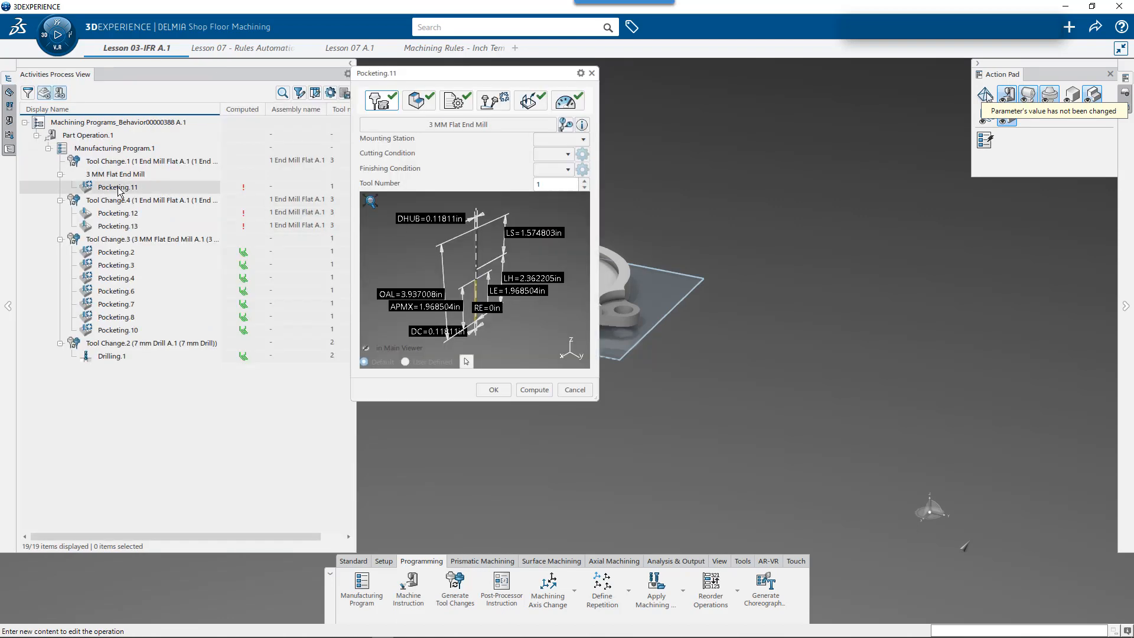
{"action": "left_click", "coordinate": [493, 390]}
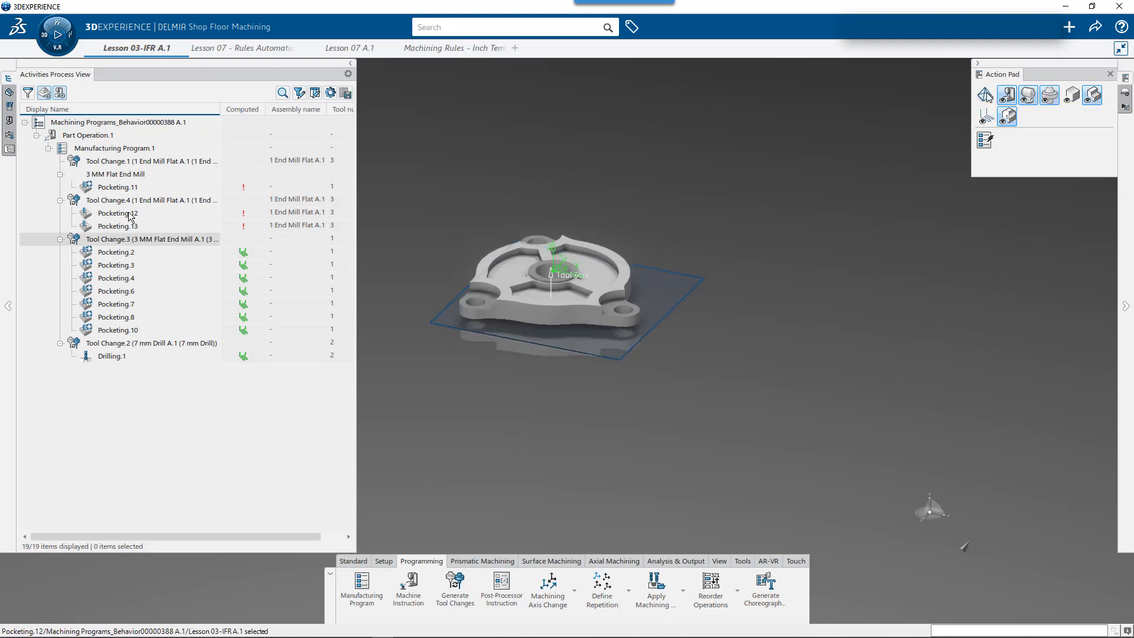
Assign the 3 MM Flat End Mill to Pocketing.12 in place of its end mill assembly.
{"action": "double_click", "coordinate": [130, 216]}
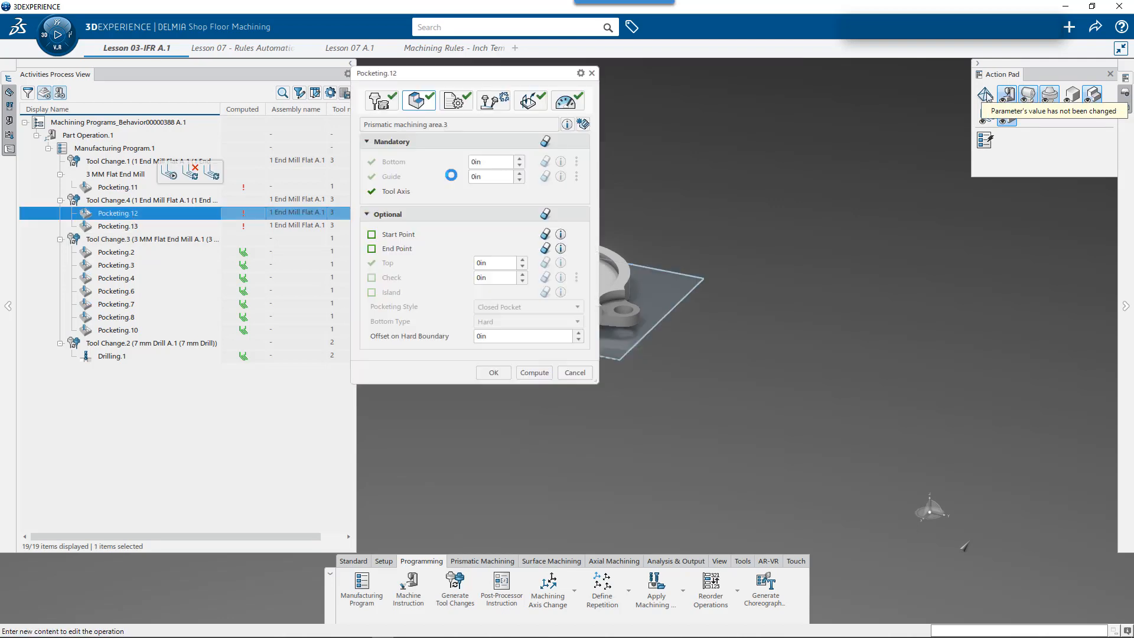
{"action": "left_click", "coordinate": [394, 109]}
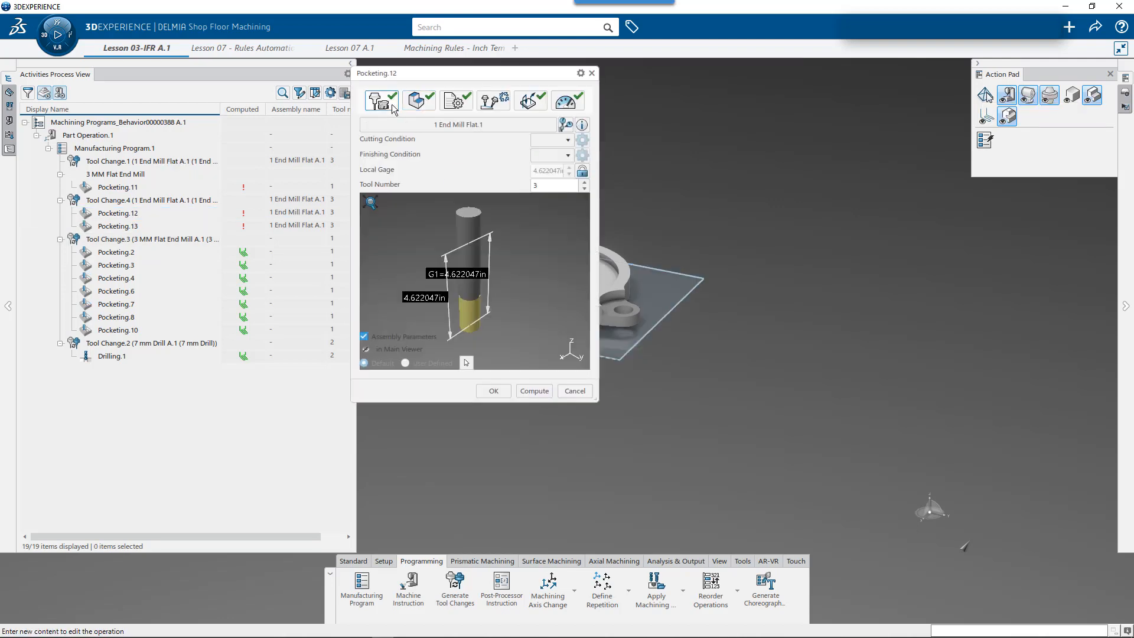
{"action": "left_click", "coordinate": [441, 132]}
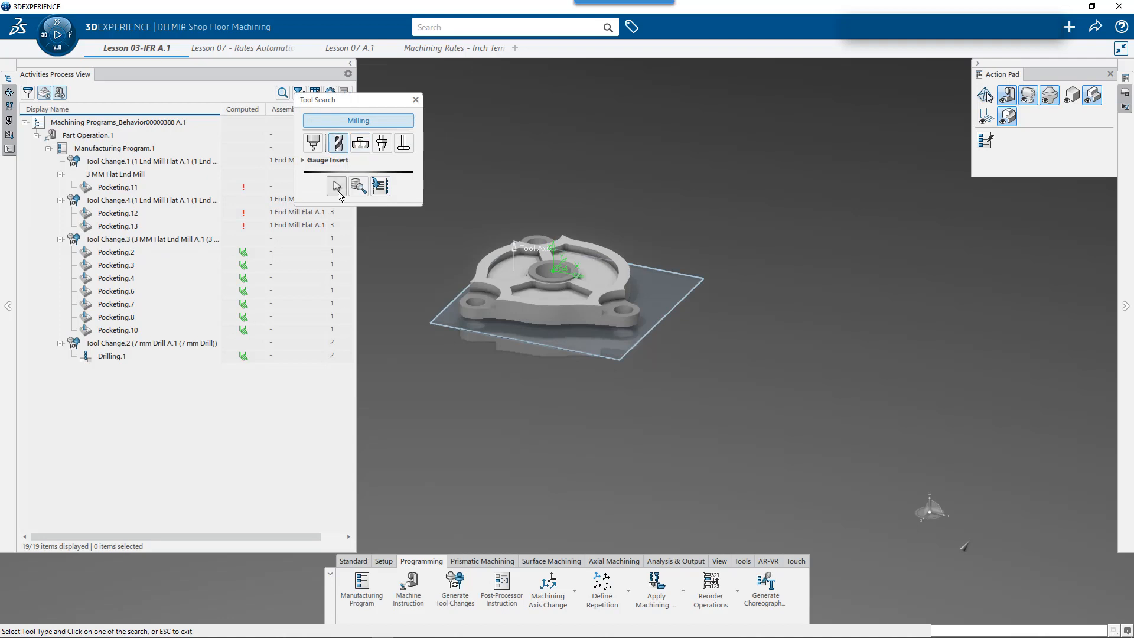
{"action": "left_click", "coordinate": [337, 187]}
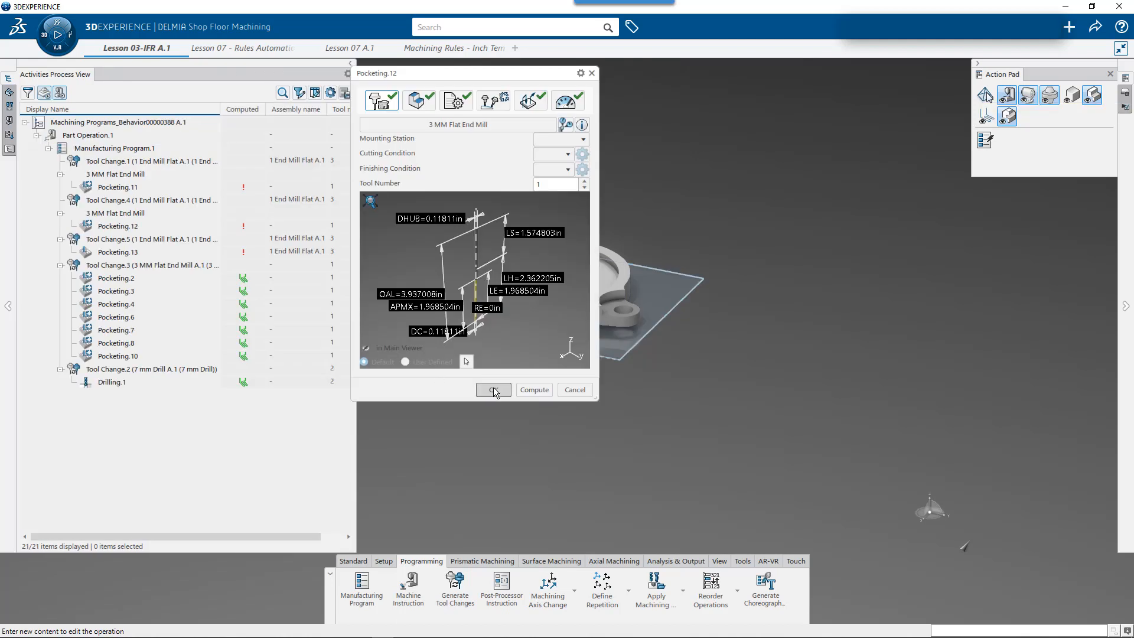
{"action": "left_click", "coordinate": [497, 387]}
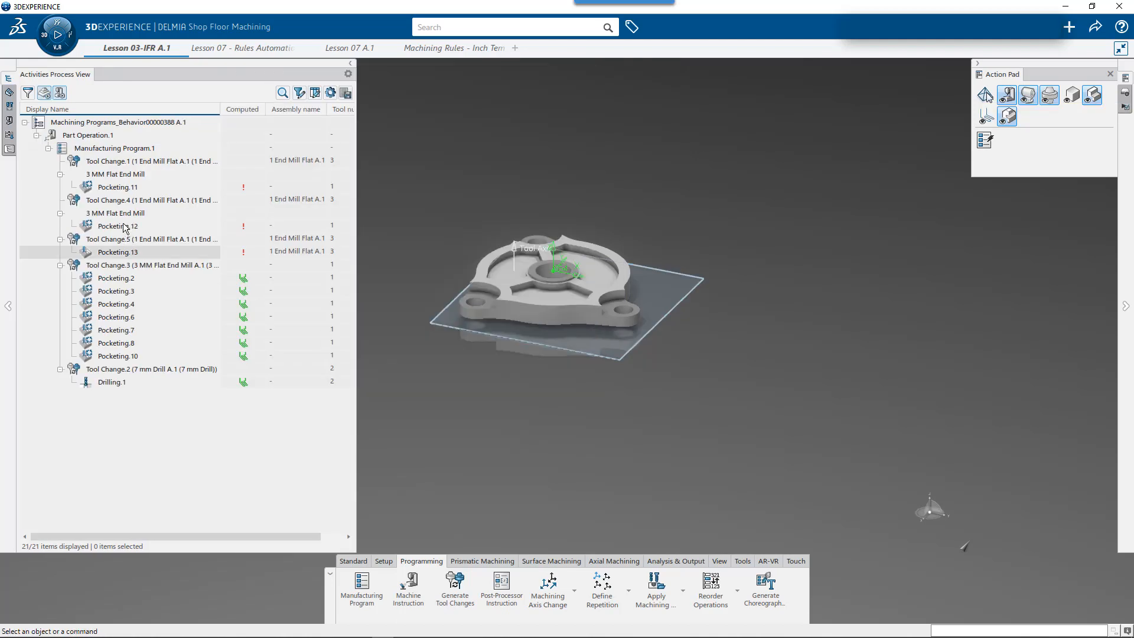
Change the tool of Pocketing.13 to the 3 MM Flat End Mill as well.
{"action": "left_click", "coordinate": [120, 253]}
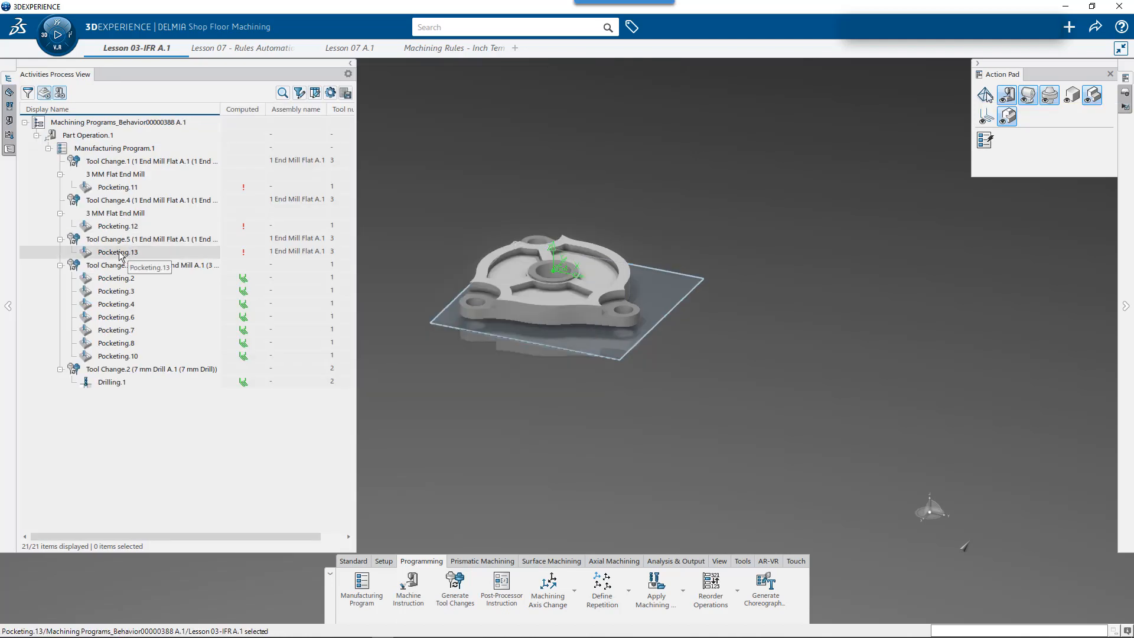
{"action": "double_click", "coordinate": [119, 253]}
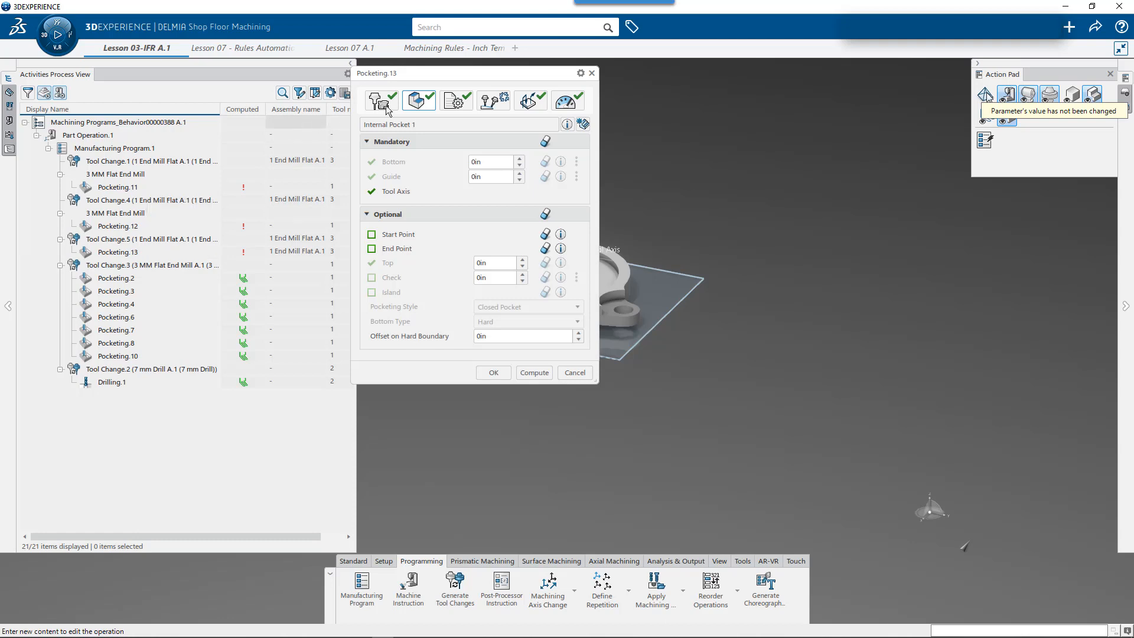
{"action": "left_click", "coordinate": [381, 100]}
{"action": "left_click", "coordinate": [474, 125]}
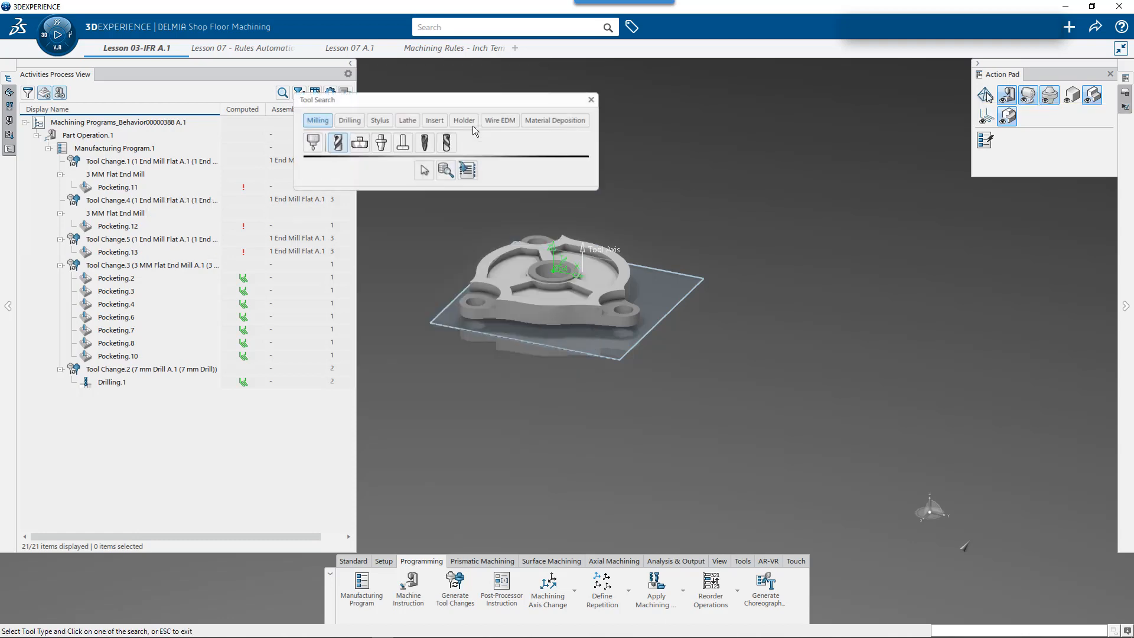
{"action": "left_click", "coordinate": [338, 186]}
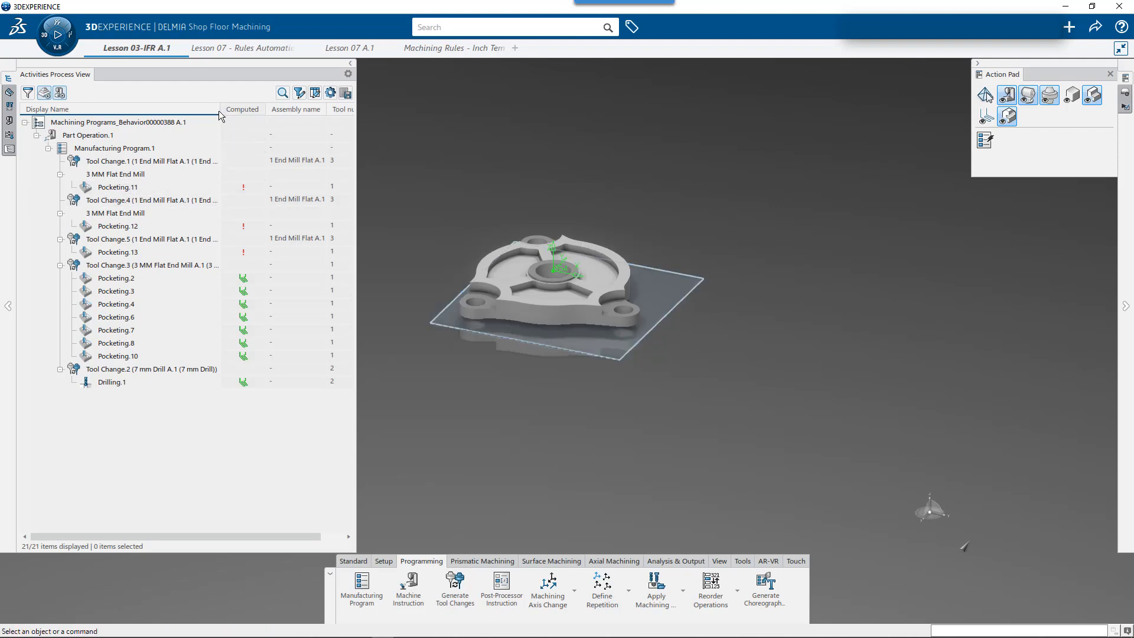
Widen the activity tree to examine the tool change names, assembly names and tool numbers of Pocketing.11 through Pocketing.13.
{"action": "left_click_drag", "start_coordinate": [220, 114], "coordinate": [292, 113]}
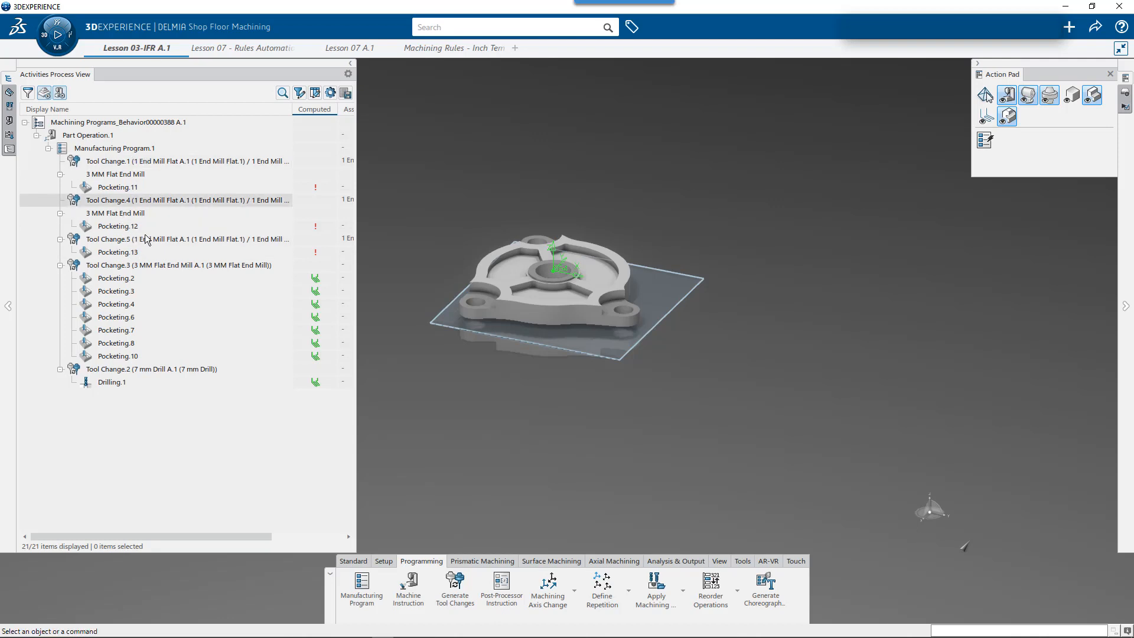
{"action": "left_click_drag", "start_coordinate": [353, 249], "coordinate": [450, 236]}
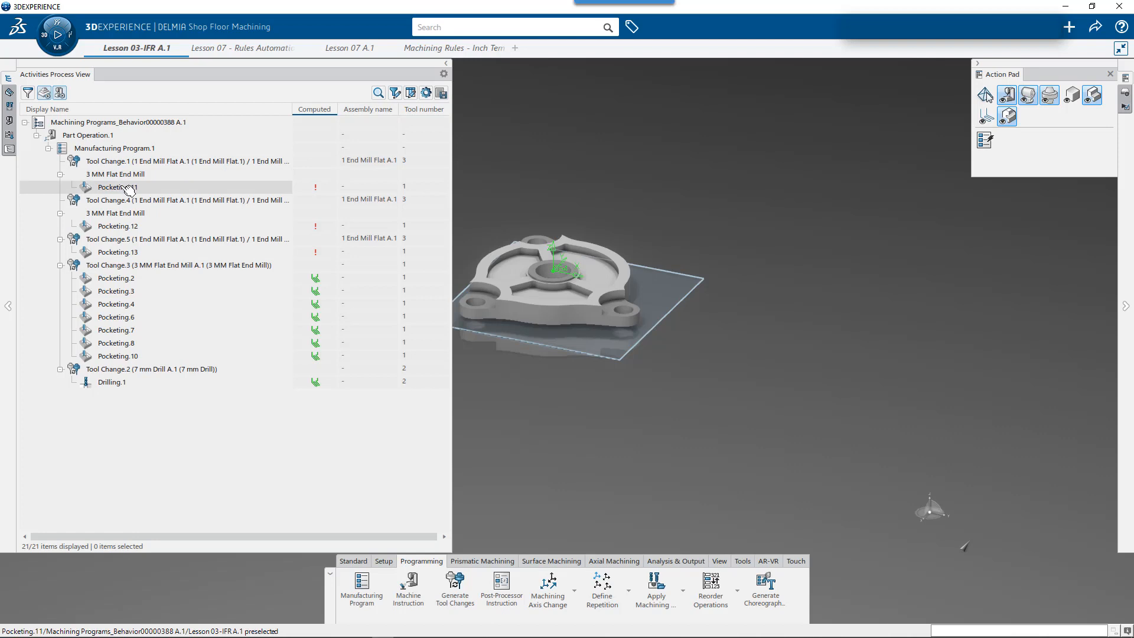
{"action": "left_click", "coordinate": [123, 188]}
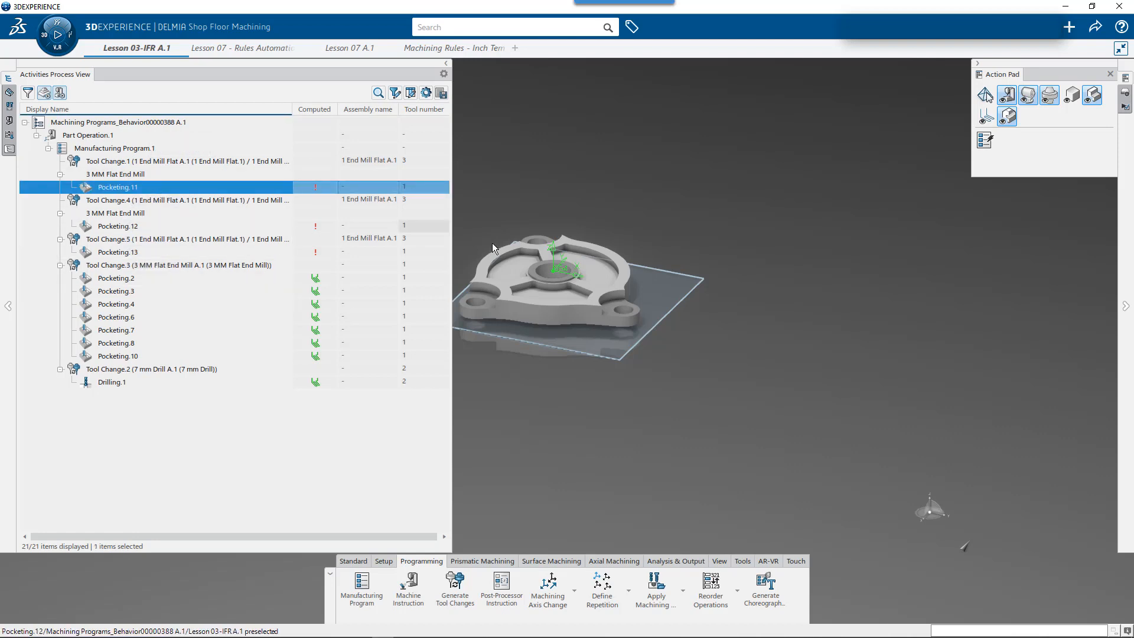
{"action": "left_click", "coordinate": [455, 146]}
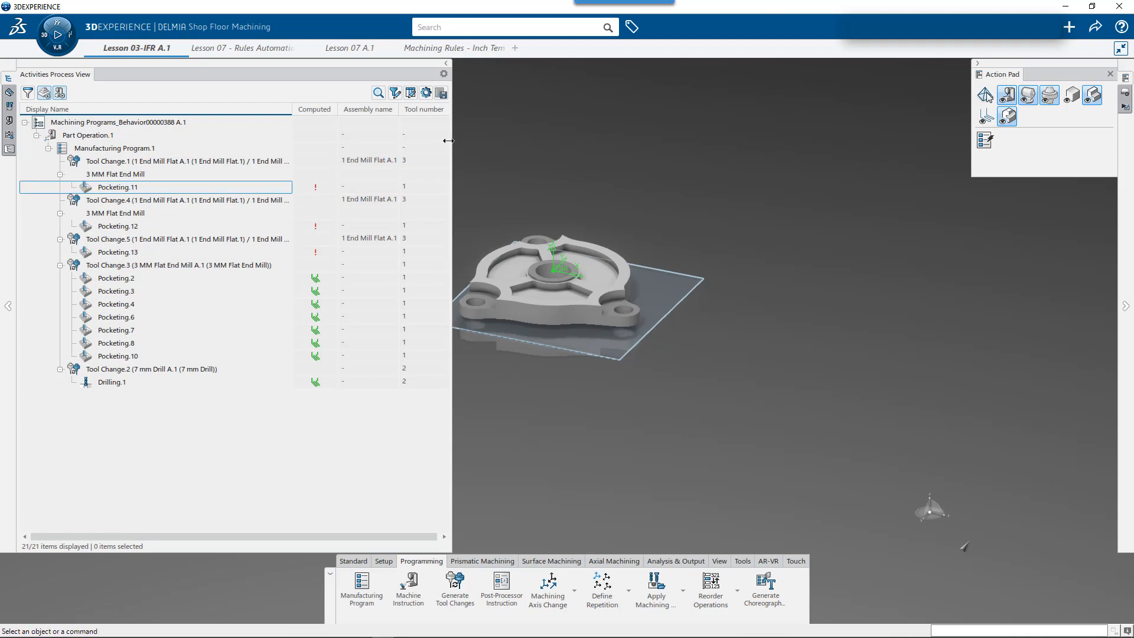
{"action": "left_click_drag", "start_coordinate": [429, 141], "coordinate": [367, 143]}
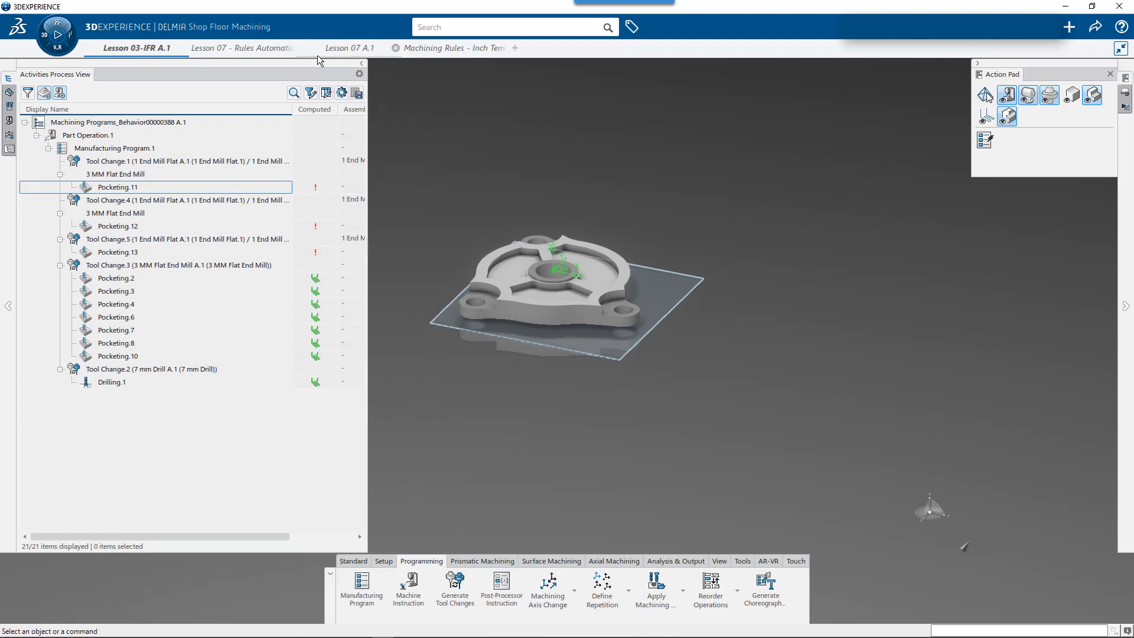
Examine the machining processes of Lesson 03-IFR and Lesson 07 - Rules Automation, ending in Machining Rules - Inch Template.
{"action": "left_click", "coordinate": [9, 108]}
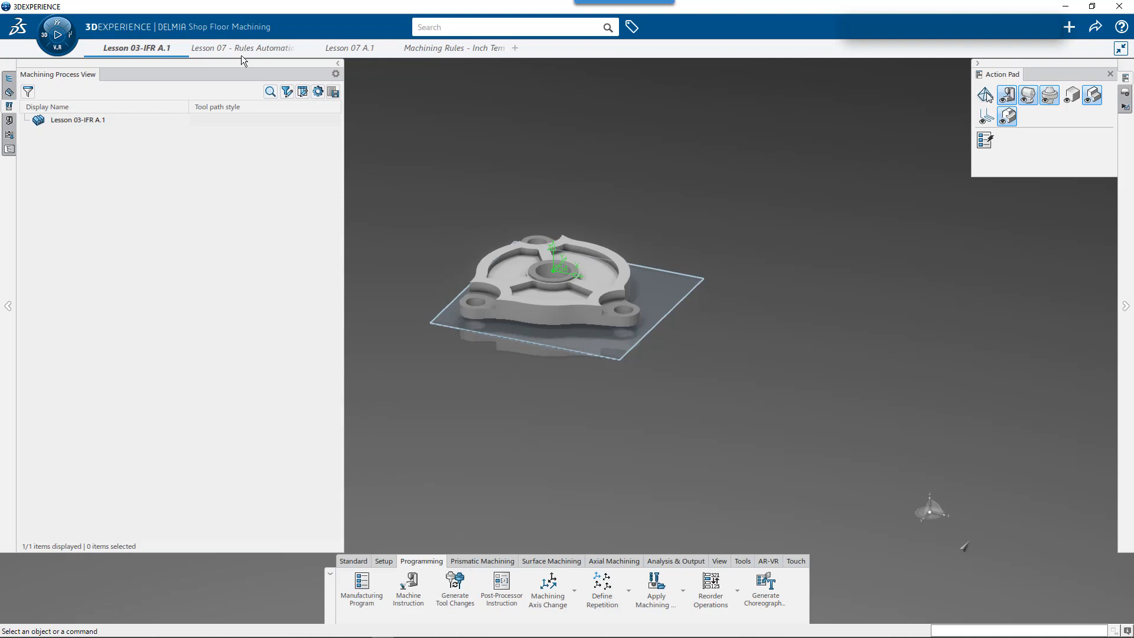
{"action": "mouse_move", "coordinate": [245, 49]}
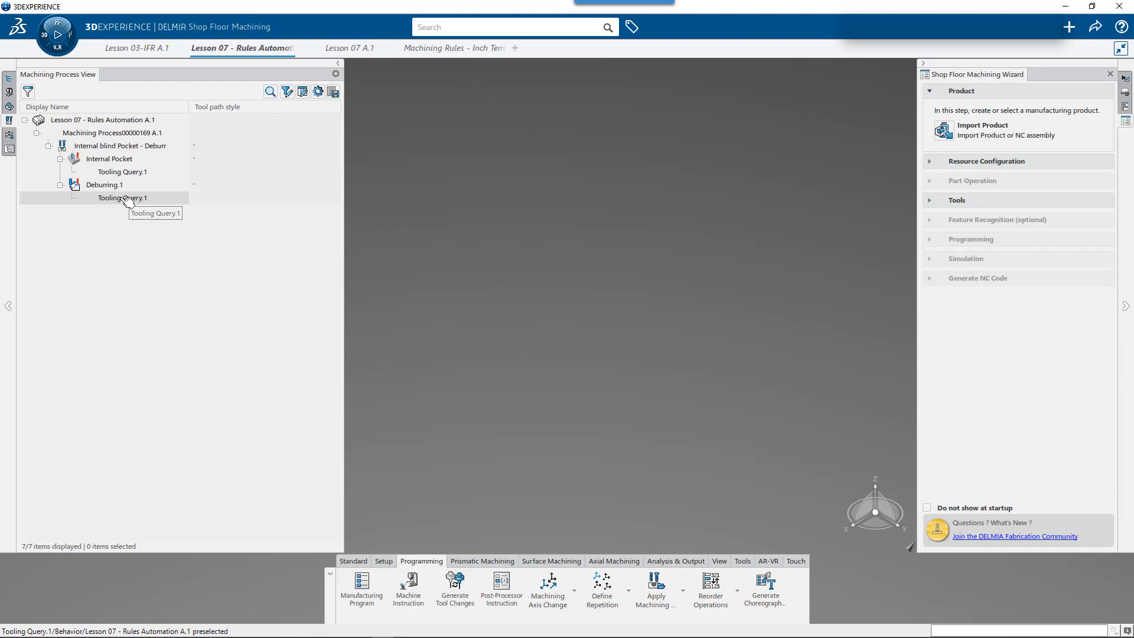
{"action": "mouse_move", "coordinate": [152, 51]}
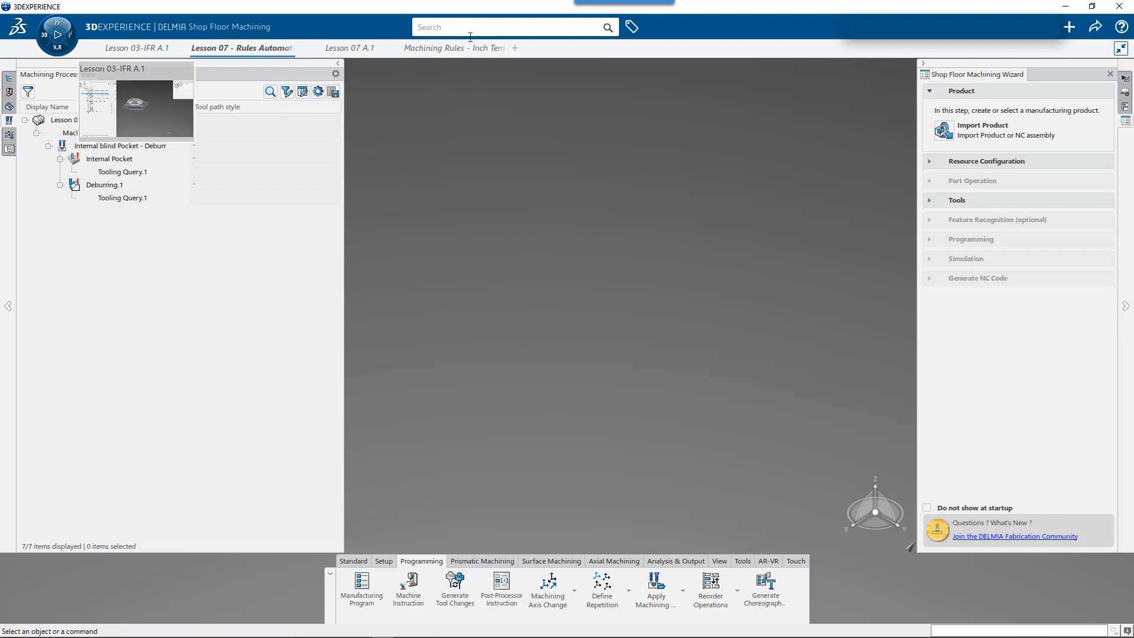
{"action": "mouse_move", "coordinate": [465, 52]}
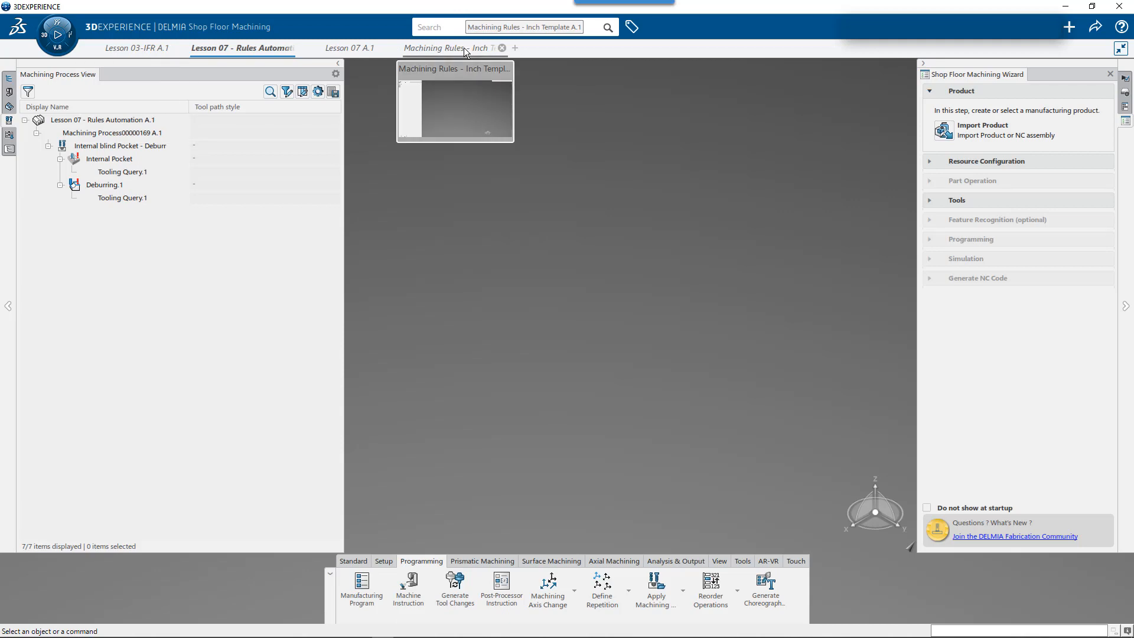
{"action": "left_click", "coordinate": [463, 47]}
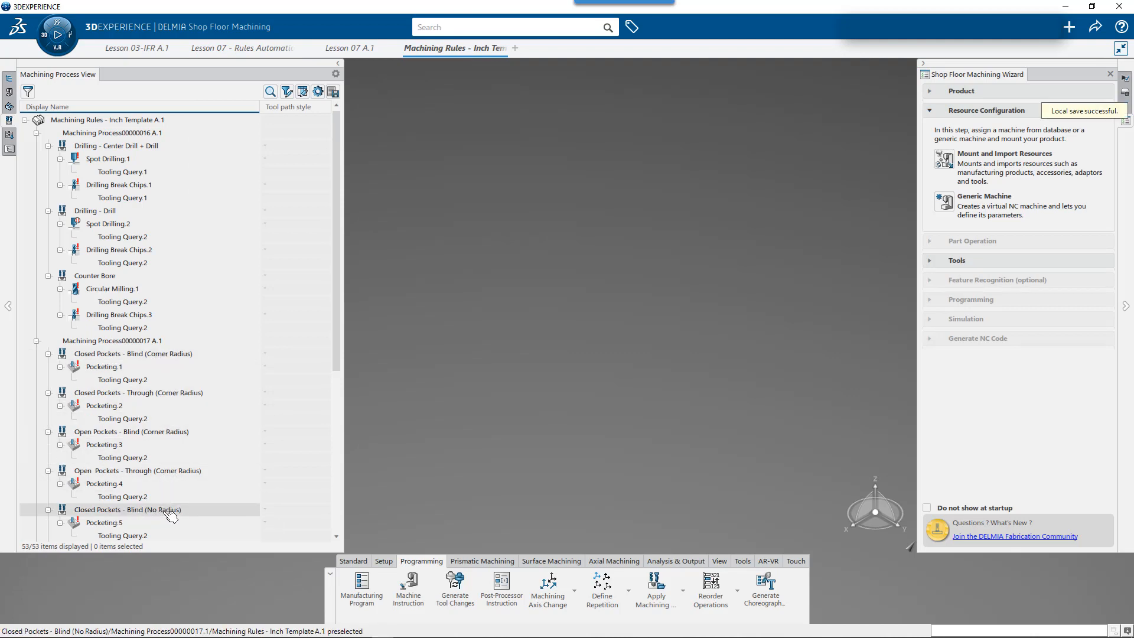
Open the tooling query of Pocketing.5 under Closed Pockets - Blind (No Radius) and select the Prismatic machining area type from Machining Features.
{"action": "double_click", "coordinate": [123, 536]}
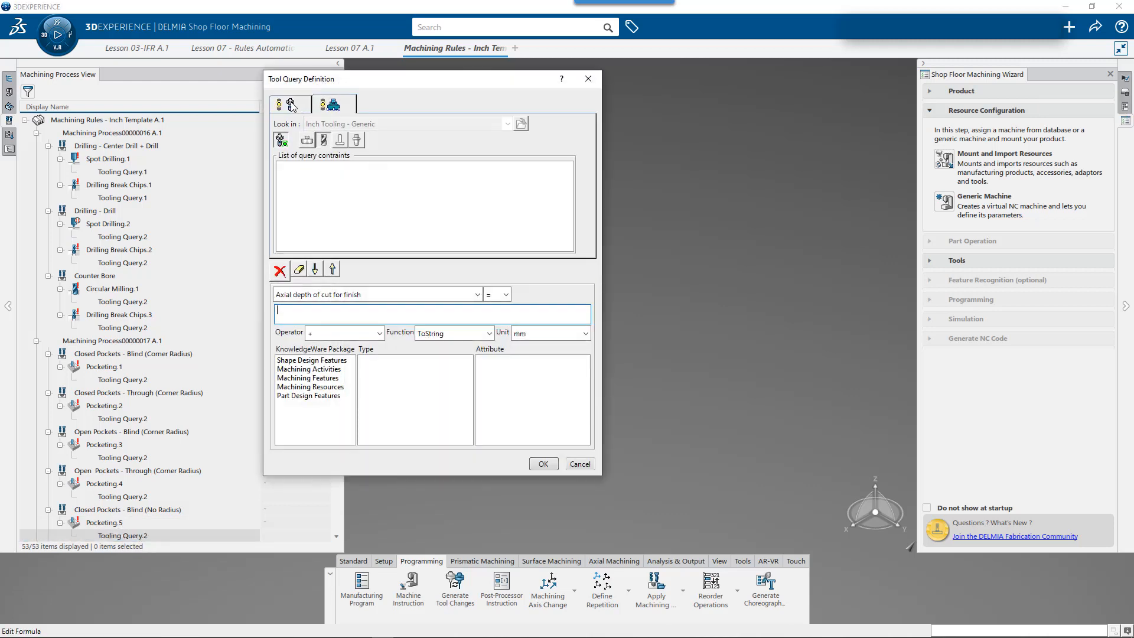
{"action": "left_click", "coordinate": [291, 102]}
{"action": "left_click", "coordinate": [335, 104]}
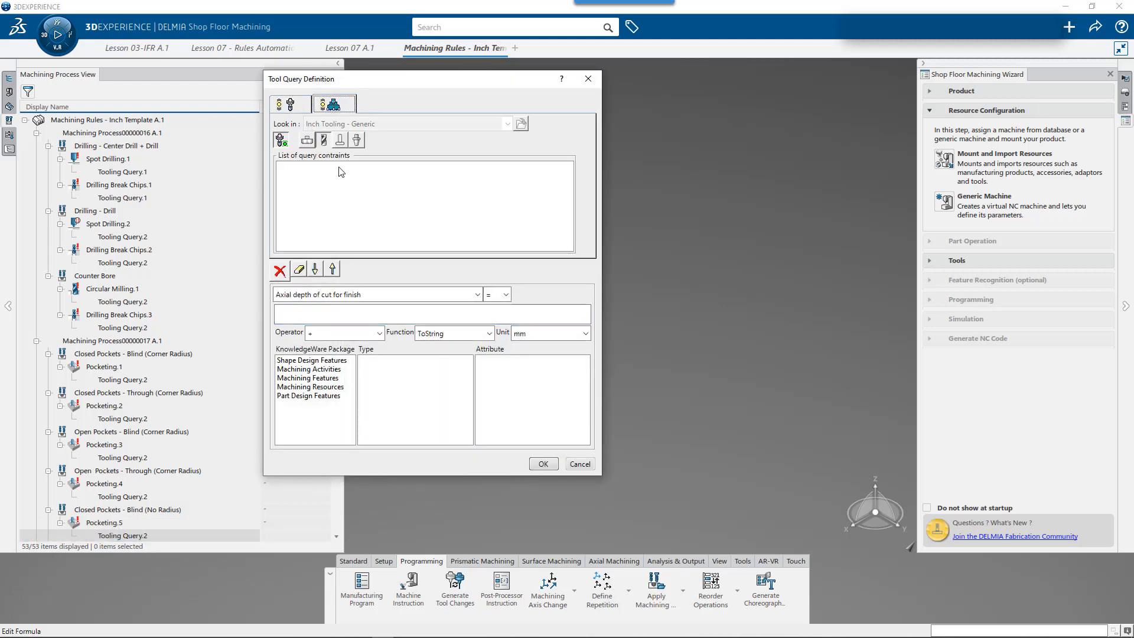
{"action": "left_click", "coordinate": [330, 381]}
{"action": "left_click_drag", "start_coordinate": [467, 371], "coordinate": [473, 414]}
{"action": "left_click", "coordinate": [395, 388]}
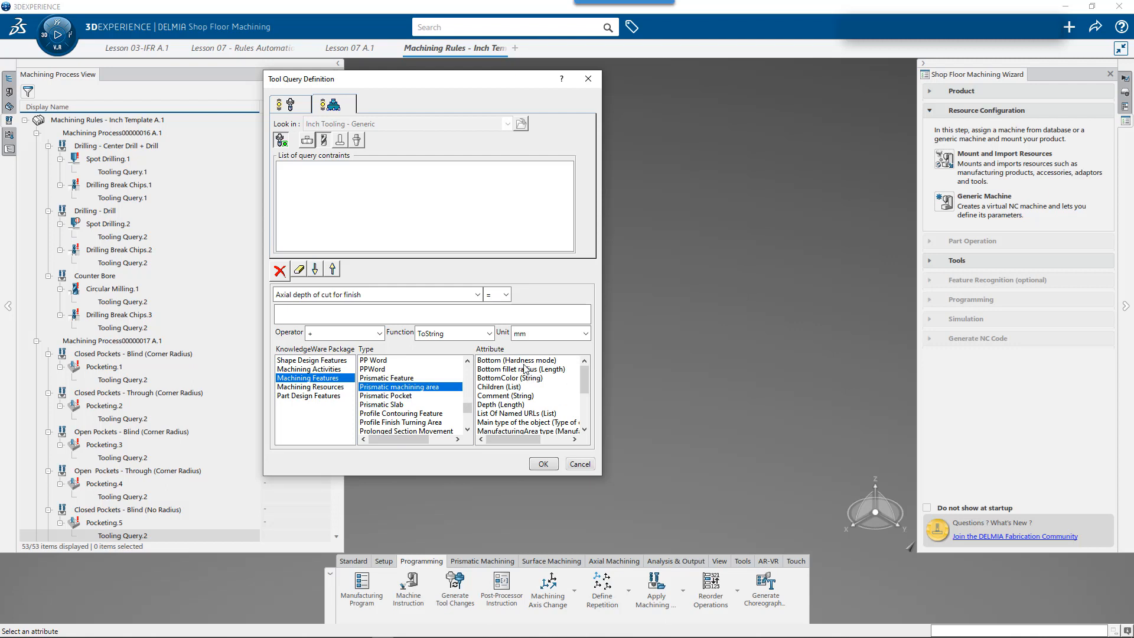
Add the query constraint Axial depth of cut for finish = Prismatic machining area.Minimum corner radius*1.8 and save the inch template.
{"action": "left_click", "coordinate": [584, 430]}
{"action": "left_click", "coordinate": [584, 430]}
{"action": "left_click", "coordinate": [584, 430]}
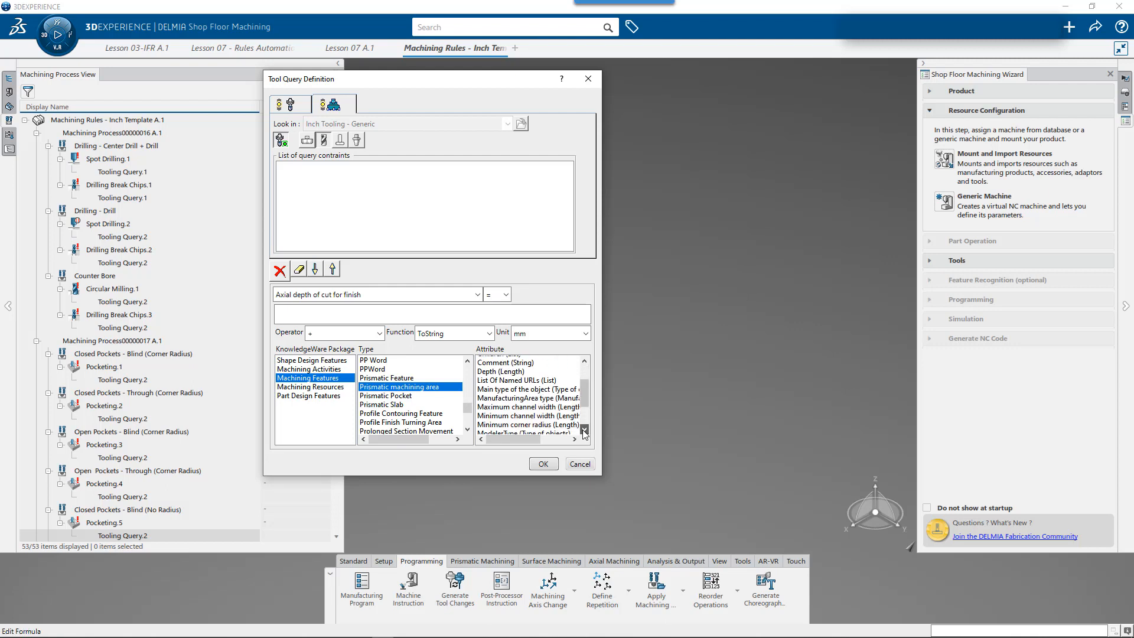
{"action": "left_click", "coordinate": [584, 430]}
{"action": "double_click", "coordinate": [555, 414]}
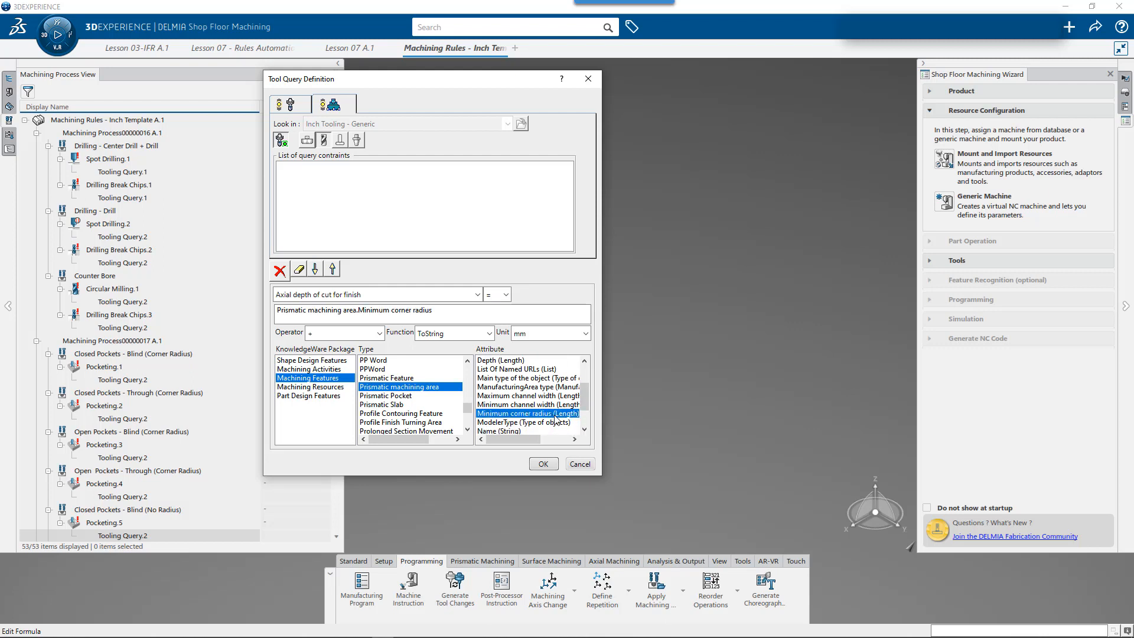
{"action": "left_click", "coordinate": [452, 311]}
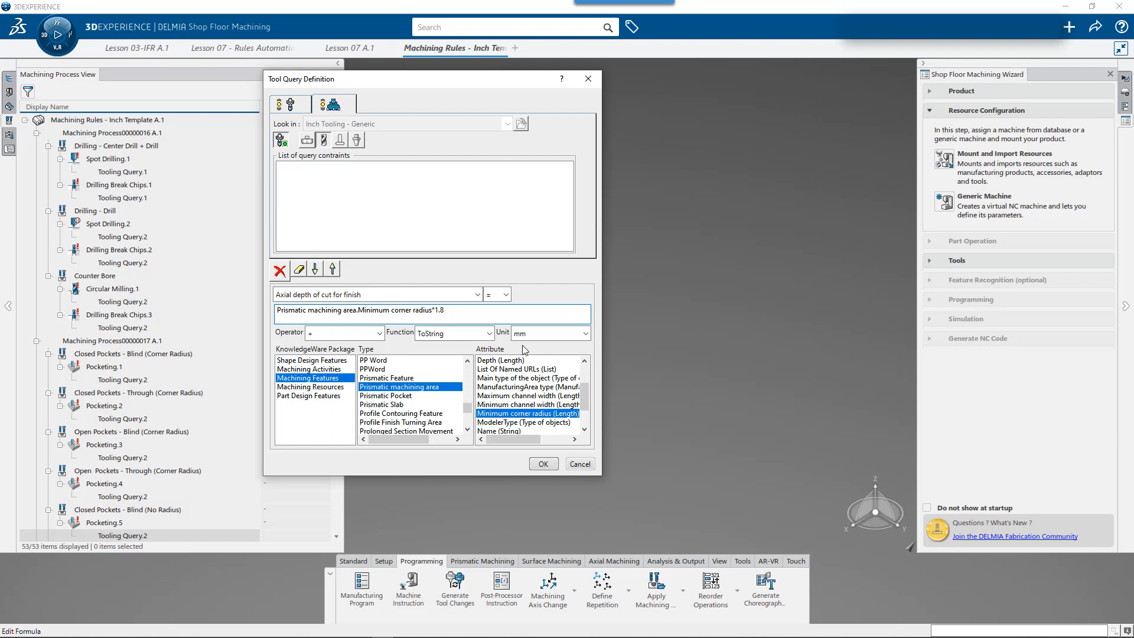
{"action": "left_click", "coordinate": [332, 269]}
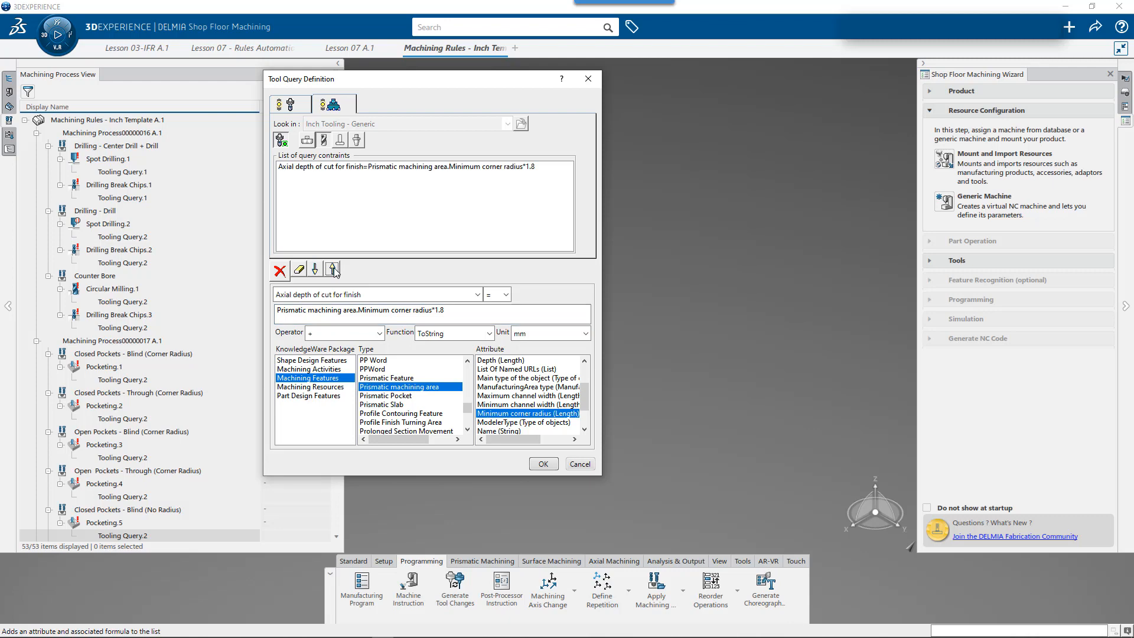
{"action": "left_click", "coordinate": [538, 465]}
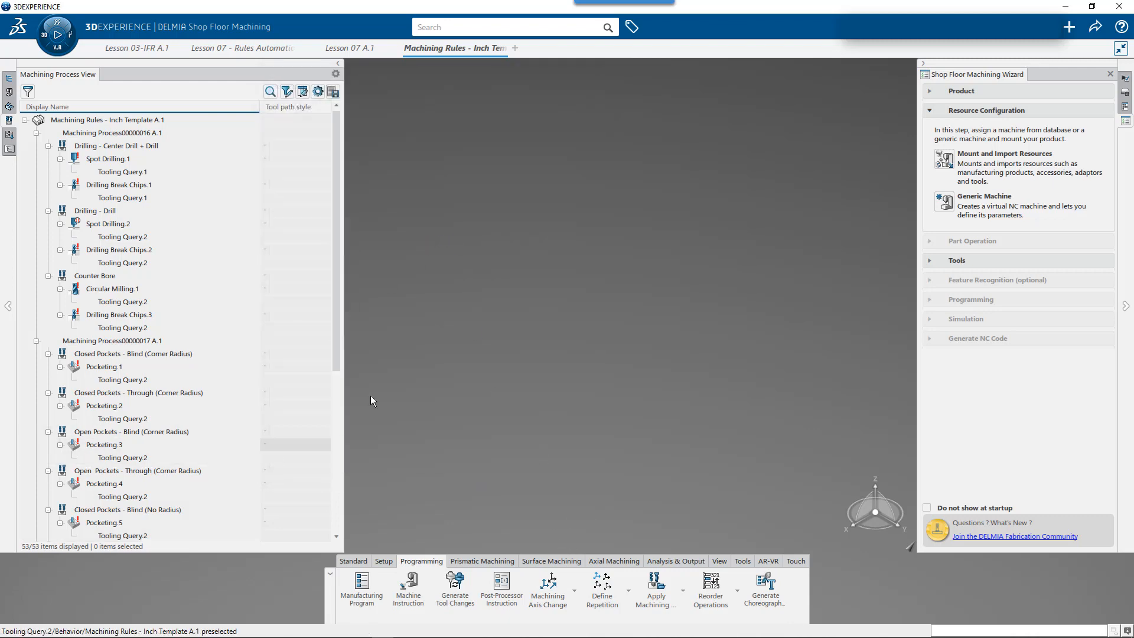
{"action": "key", "text": "ctrl+s"}
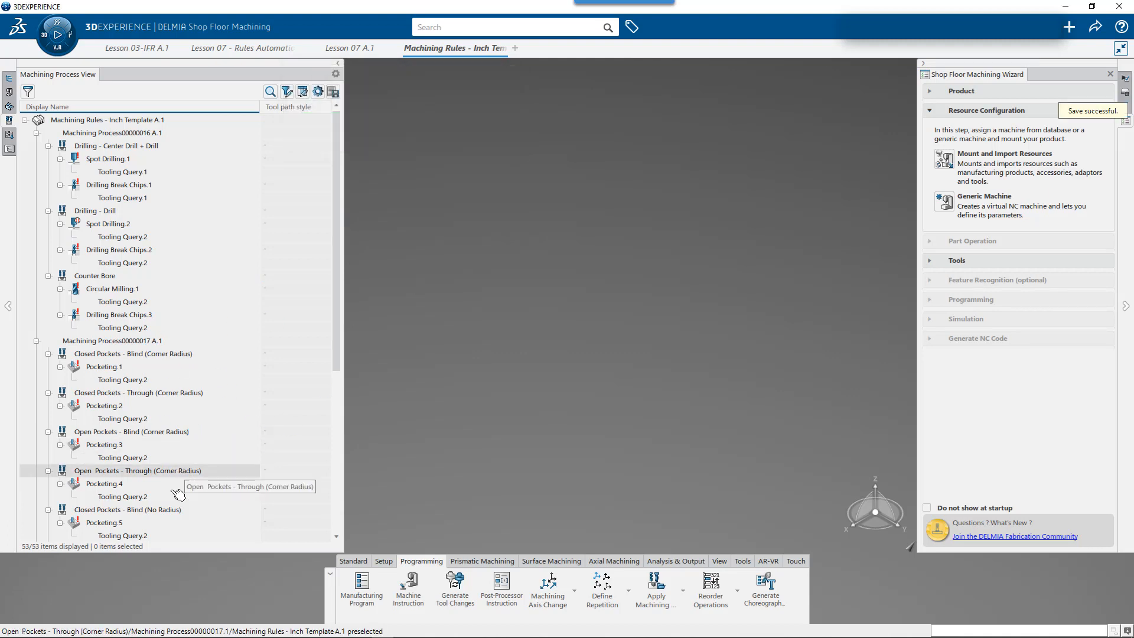
Send the Closed Pockets - Blind (No Radius) process to a catalog, updating the existing Inch Tooling - Generic catalog without assigning a chapter.
{"action": "right_click", "coordinate": [146, 512]}
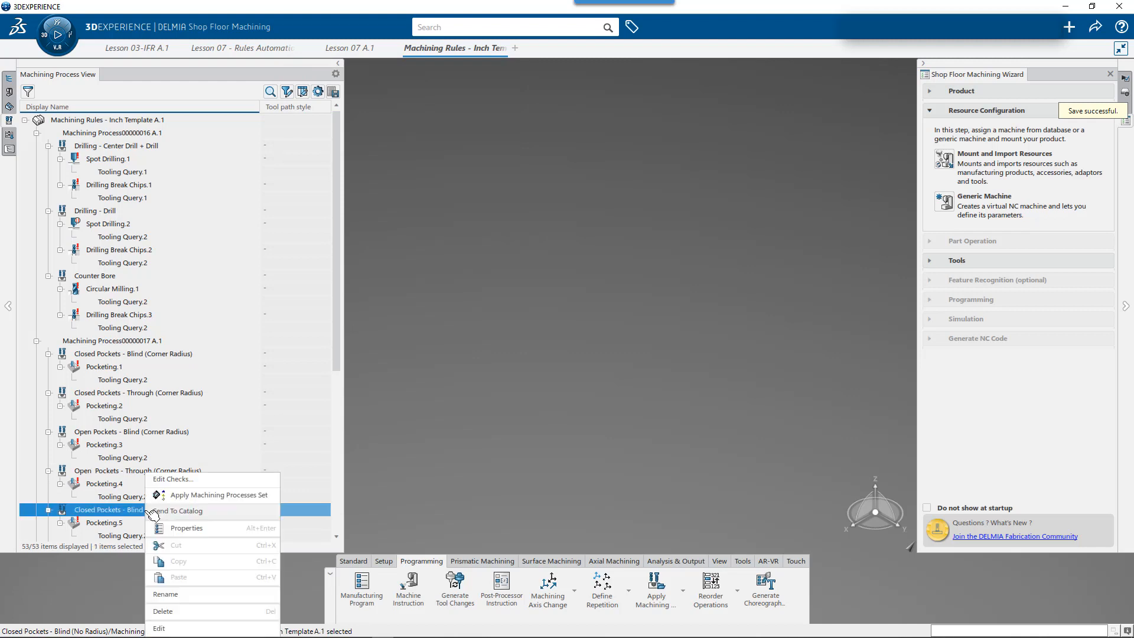
{"action": "left_click", "coordinate": [172, 517]}
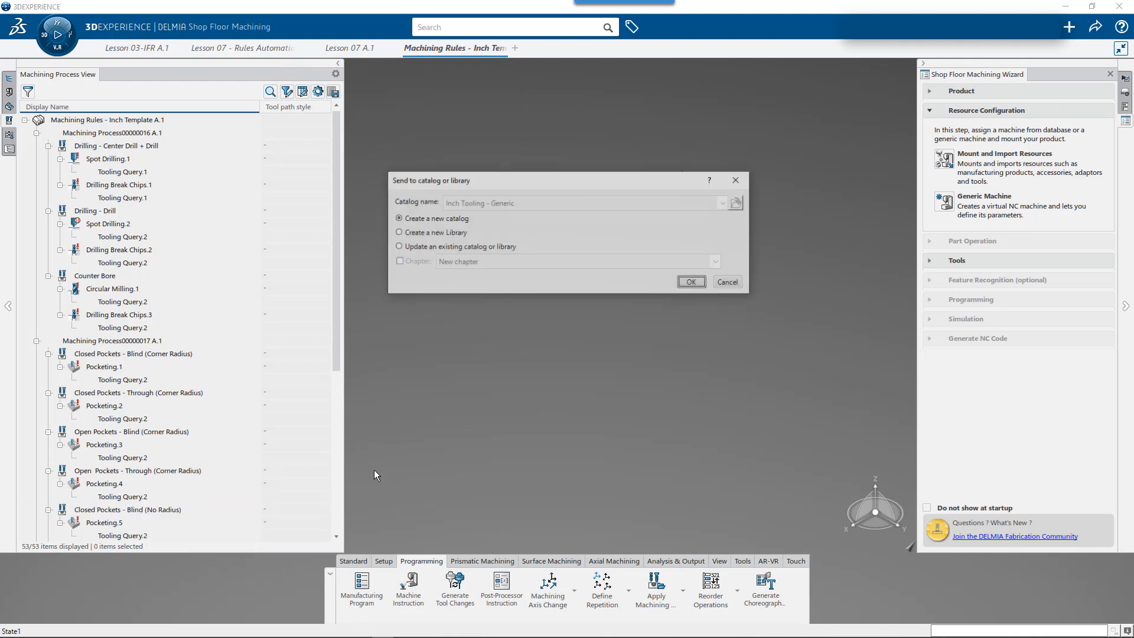
{"action": "left_click", "coordinate": [397, 247]}
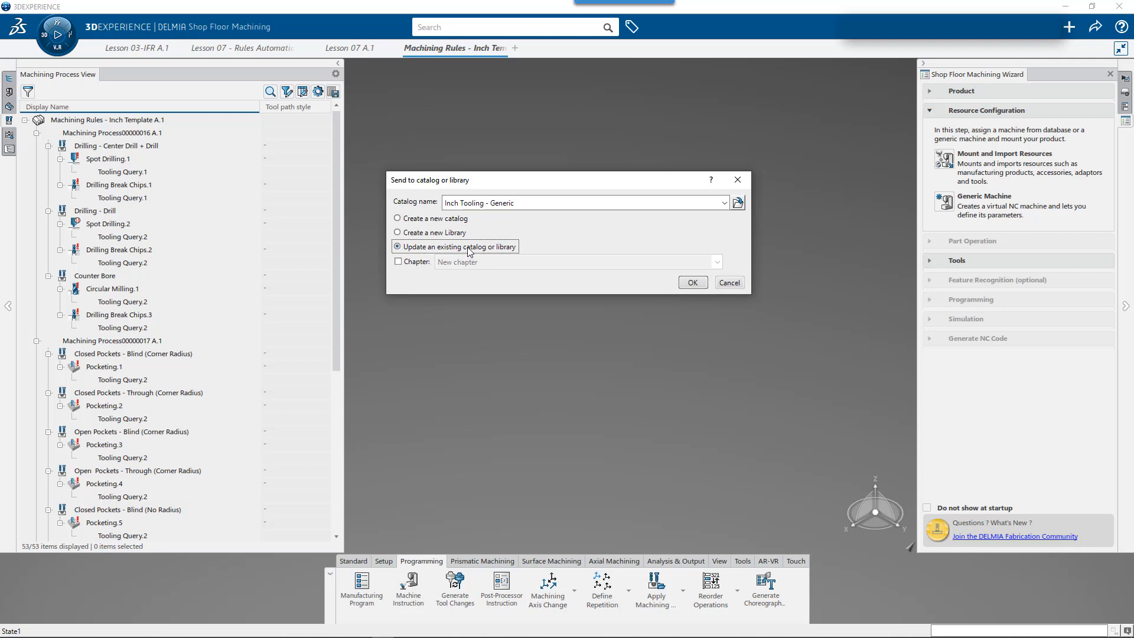
{"action": "left_click", "coordinate": [692, 282]}
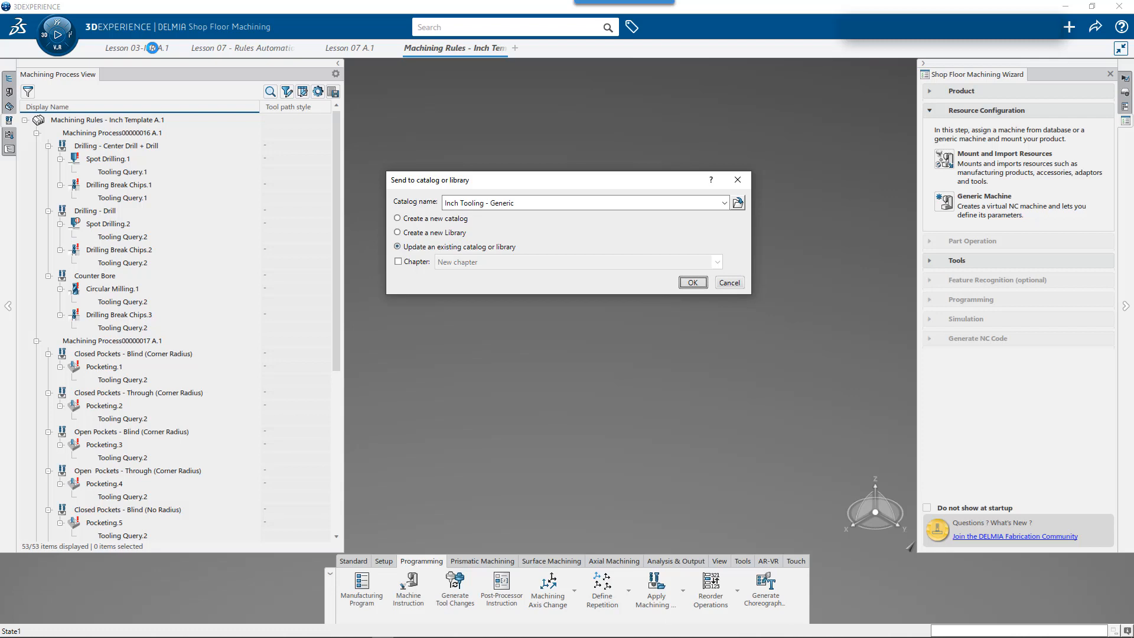
{"action": "key", "text": "Return"}
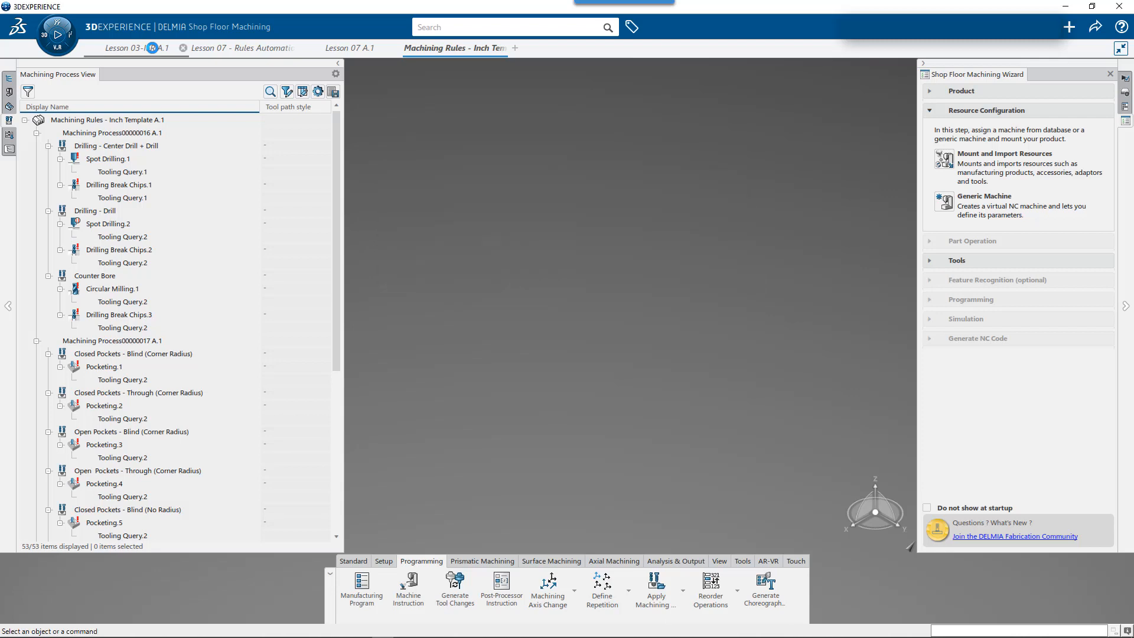
In Lesson 03-IFR, examine the machining processes of the Machining Rules - Inch Generic catalog, including the tool query under Closed Pockets - Through (Corner Radius).
{"action": "left_click", "coordinate": [152, 48]}
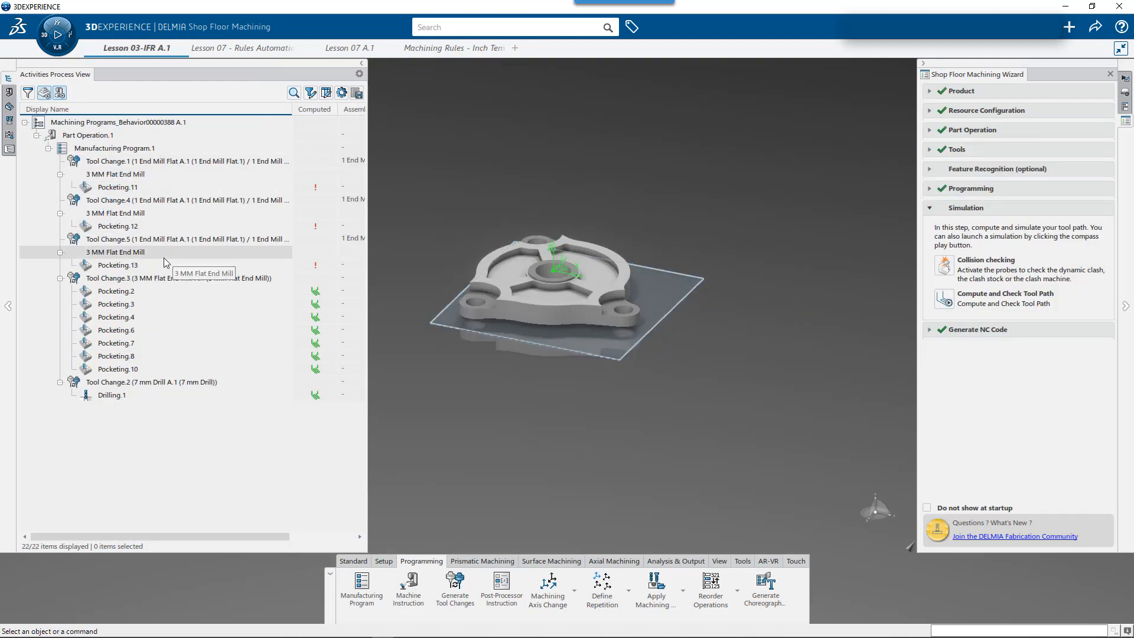
{"action": "left_click", "coordinate": [671, 593]}
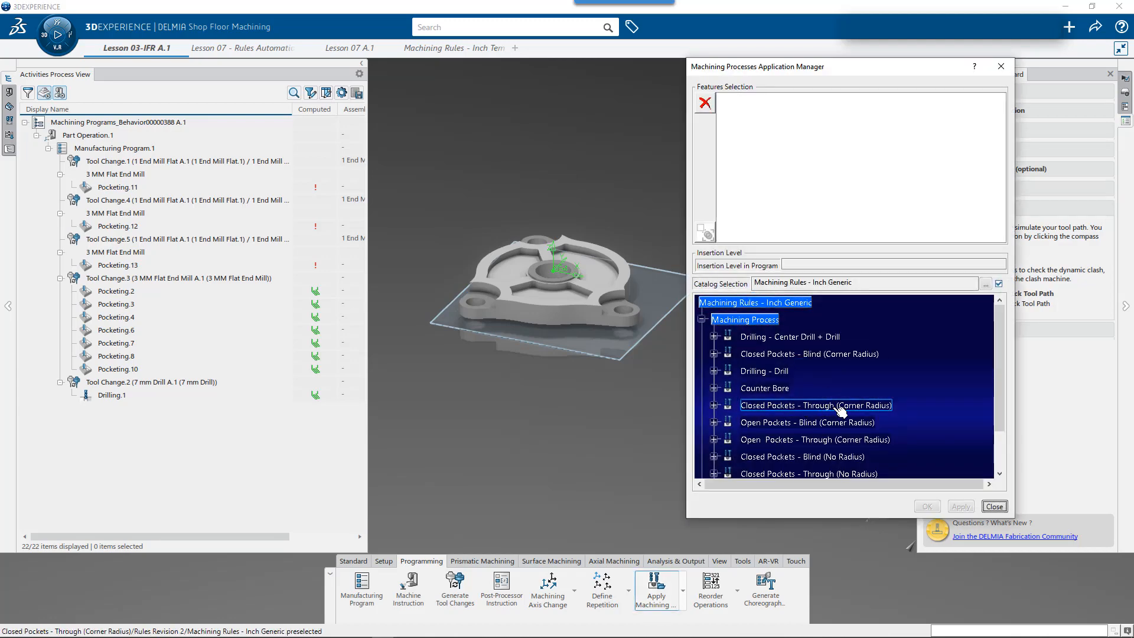
{"action": "left_click", "coordinate": [714, 405]}
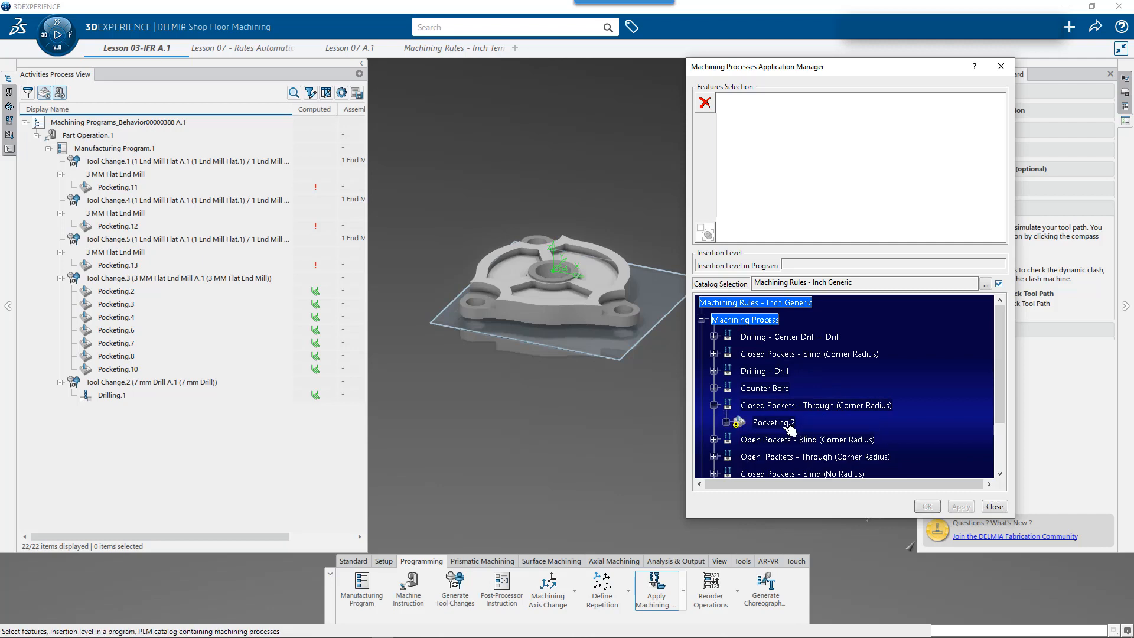
{"action": "left_click", "coordinate": [725, 423]}
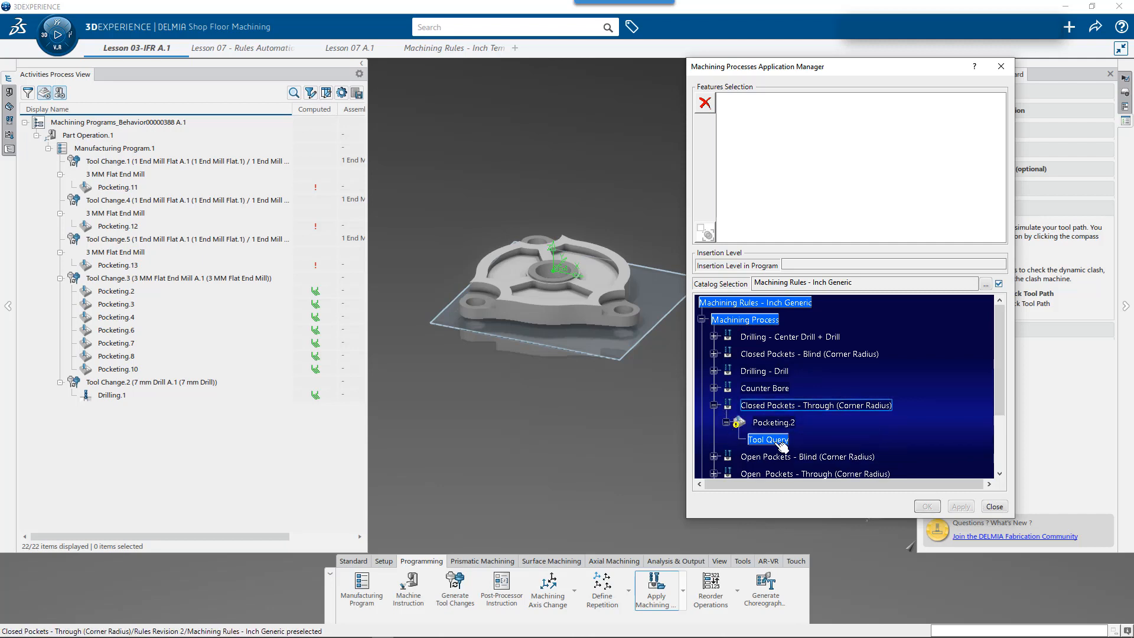
{"action": "left_click", "coordinate": [725, 423]}
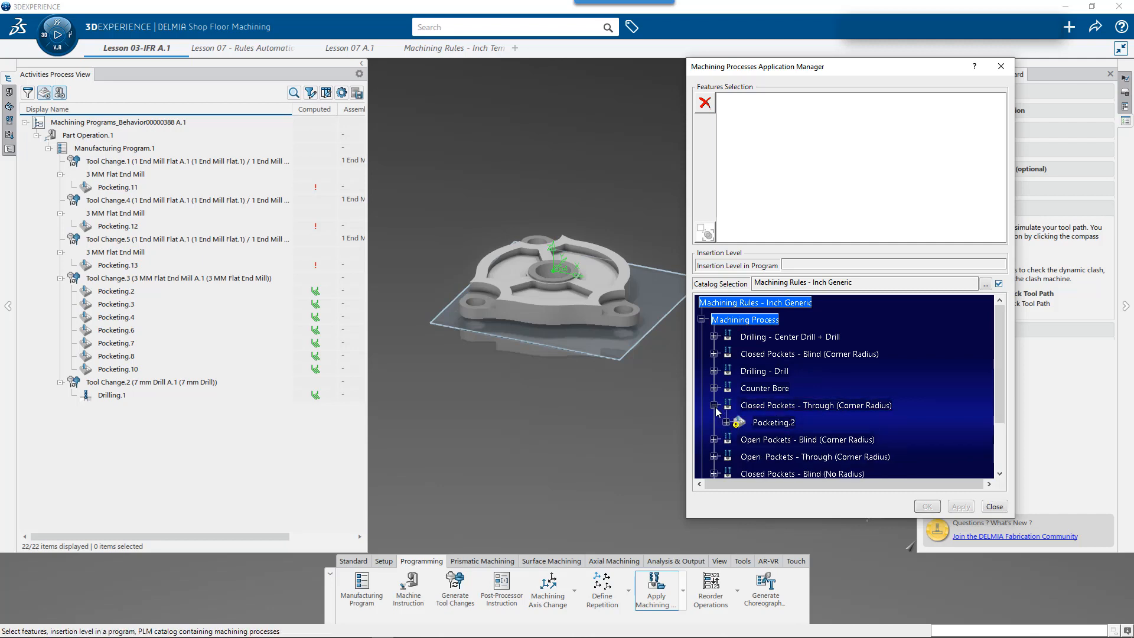
{"action": "left_click", "coordinate": [714, 406]}
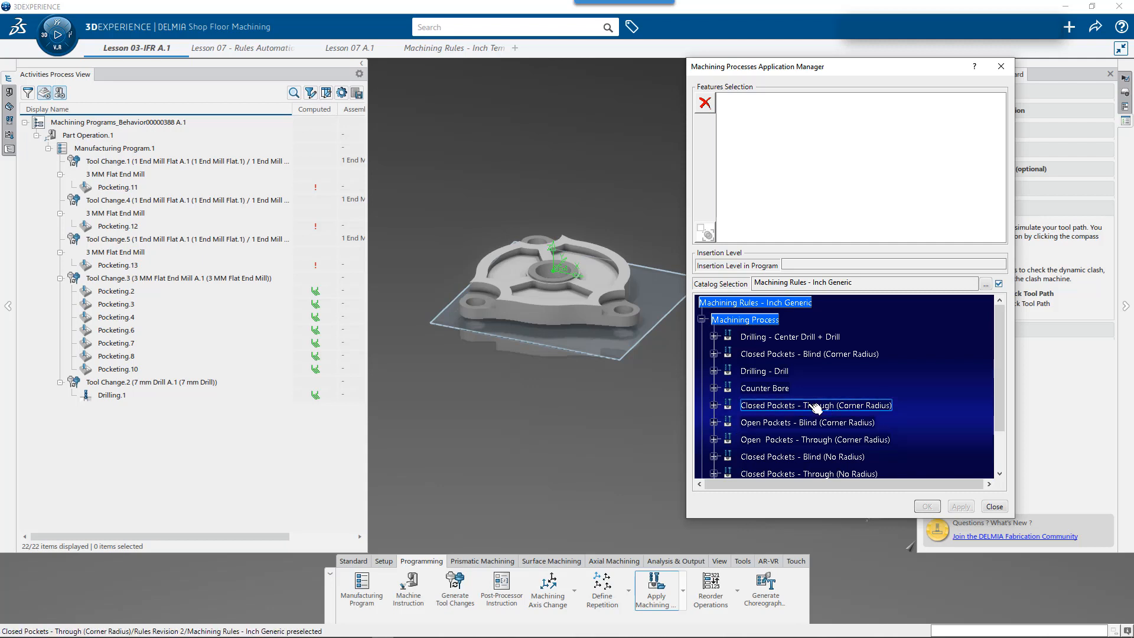
{"action": "left_click_drag", "start_coordinate": [998, 390], "coordinate": [1001, 436]}
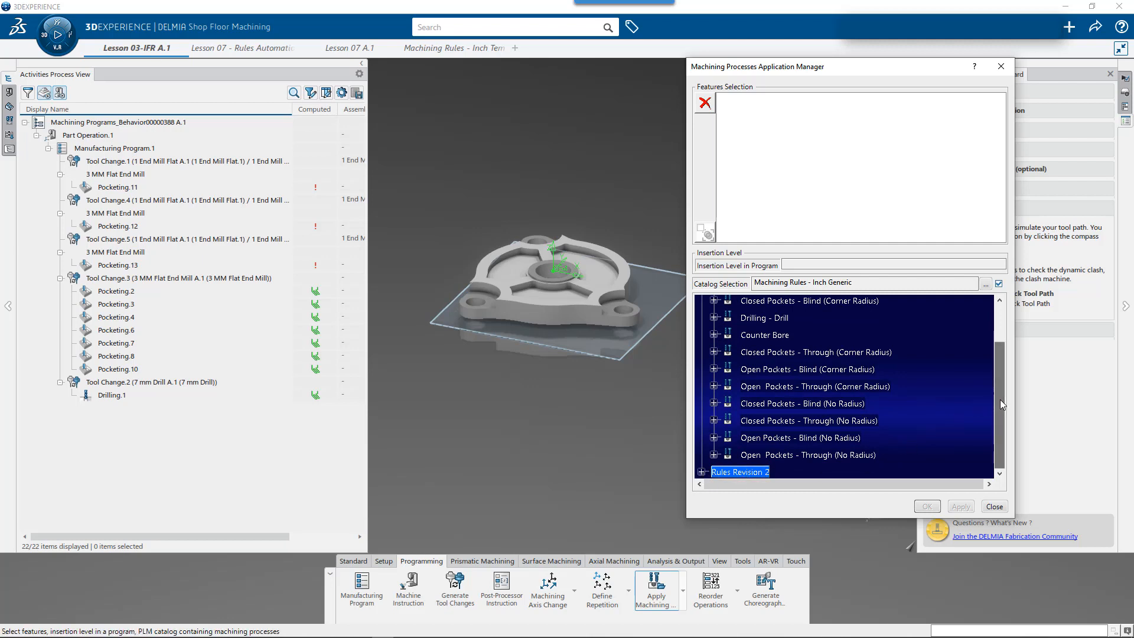
{"action": "left_click_drag", "start_coordinate": [1000, 400], "coordinate": [996, 362]}
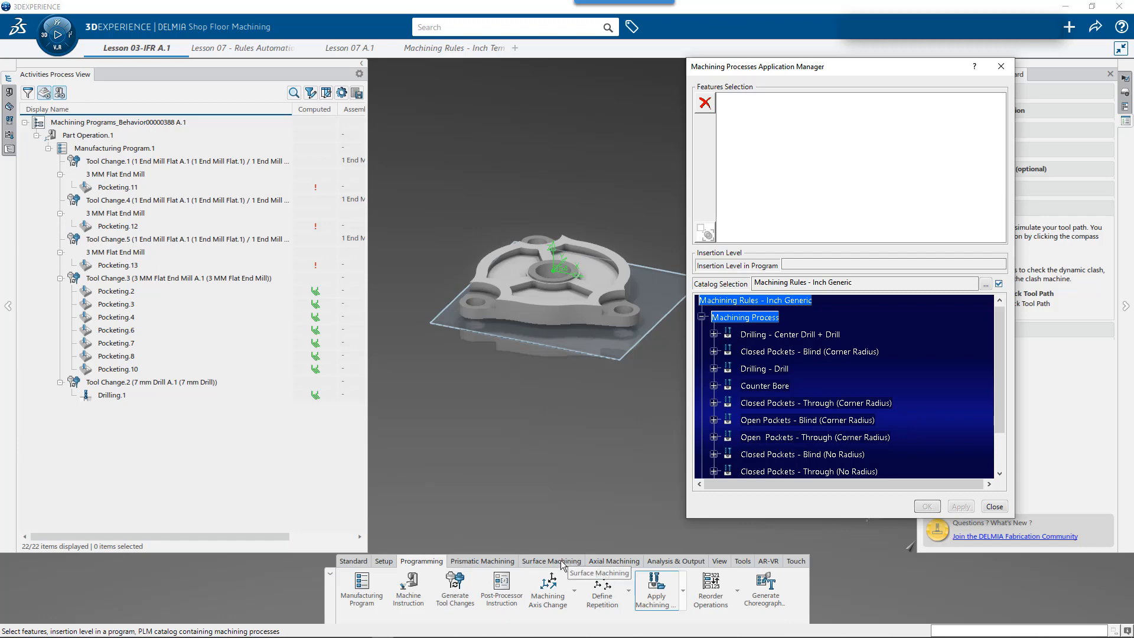
{"action": "left_click", "coordinate": [994, 507]}
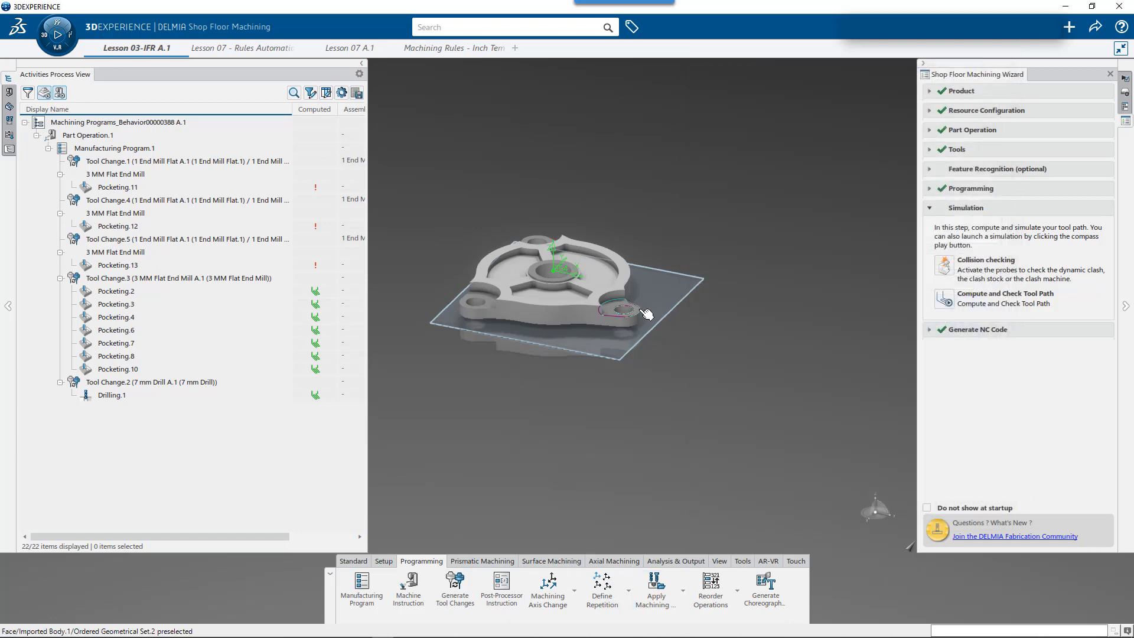